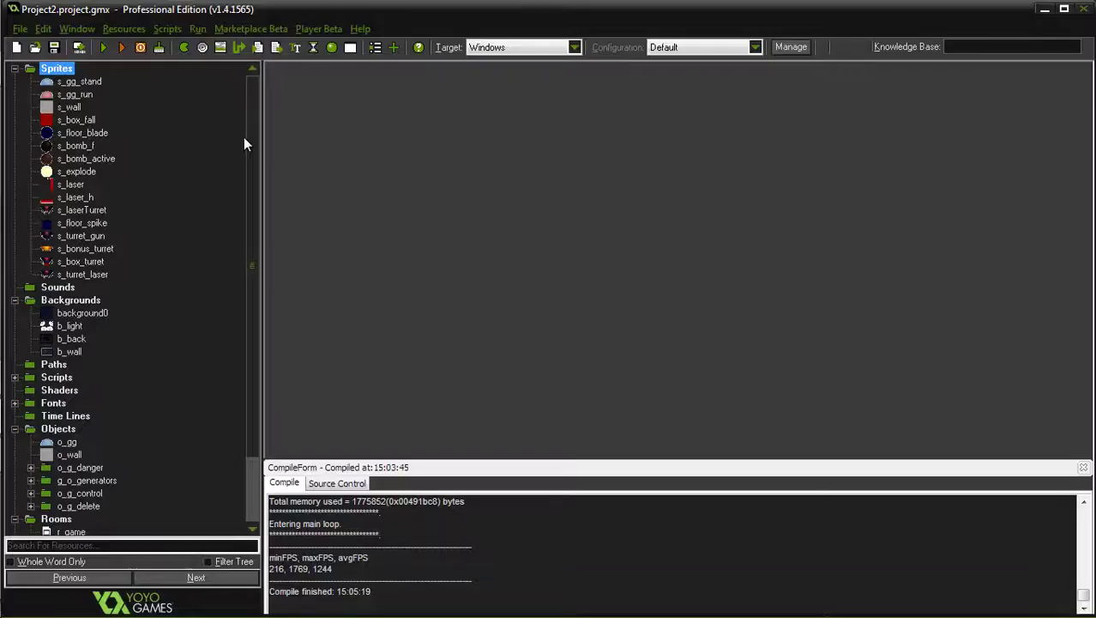
Select the whole s_floor_blade sprite frame in GameMaker's Image Editor for copying, then close the editors.
{"action": "double_click", "coordinate": [92, 134]}
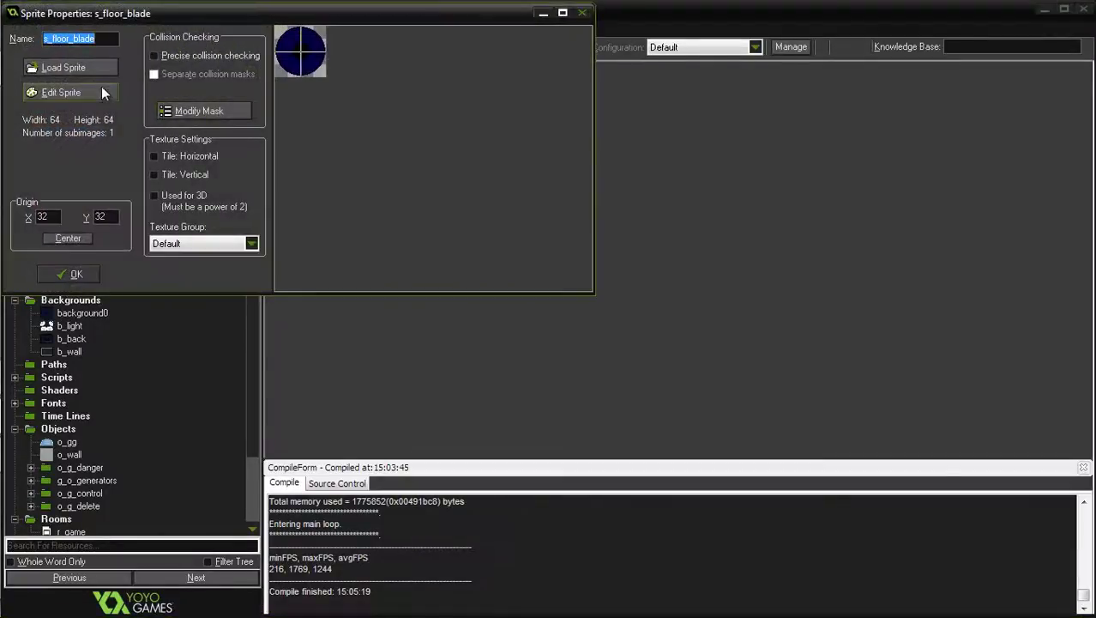
{"action": "left_click", "coordinate": [100, 93]}
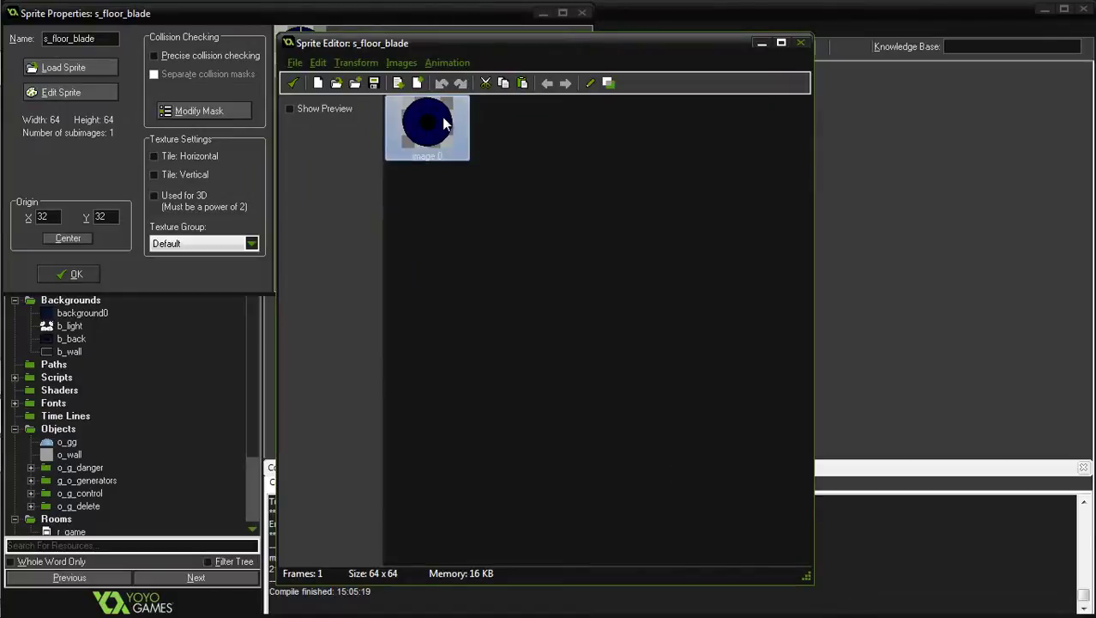
{"action": "double_click", "coordinate": [443, 122]}
{"action": "key", "text": "ctrl+a"}
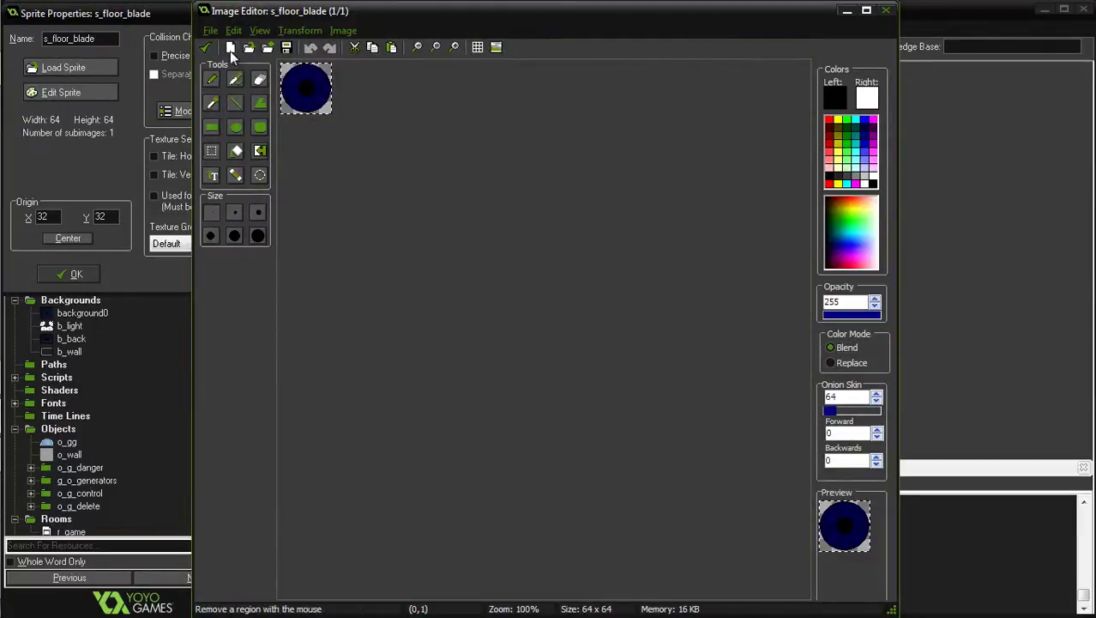
{"action": "left_click", "coordinate": [206, 48]}
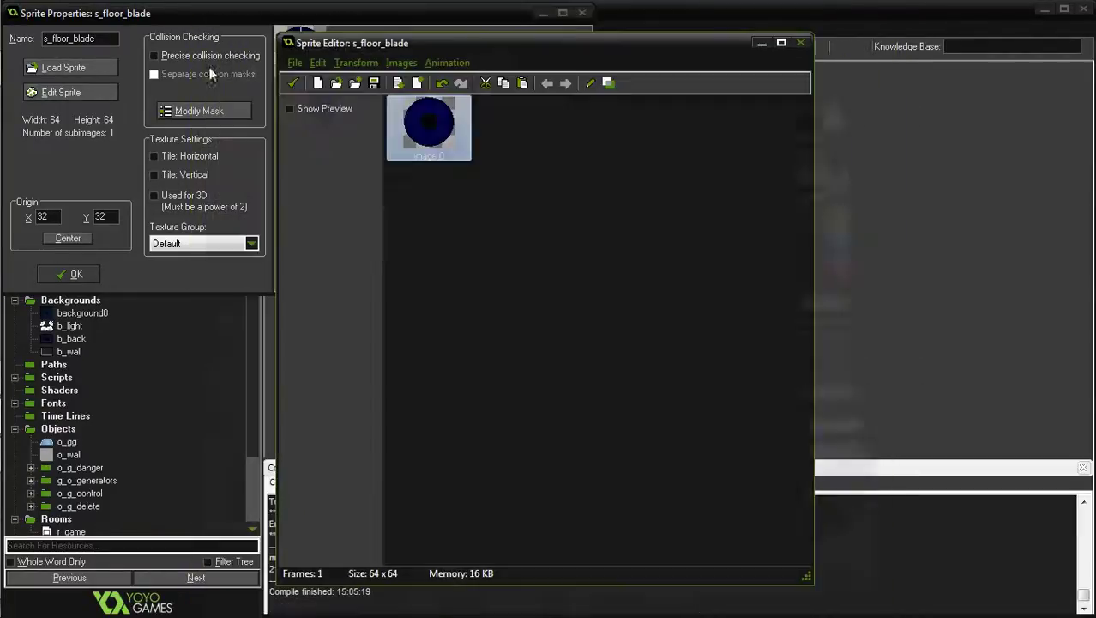
{"action": "left_click", "coordinate": [293, 82]}
{"action": "left_click", "coordinate": [77, 274]}
Switch to Photoshop and create a new 64×64 pixel document.
{"action": "key", "text": "alt+Tab"}
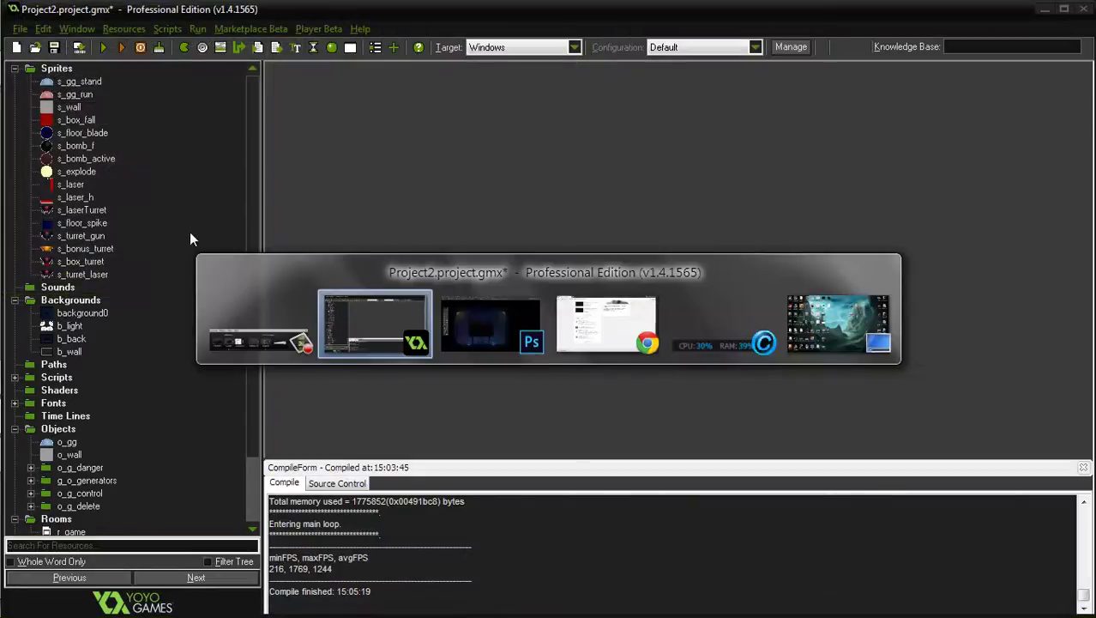
{"action": "key", "text": "Tab"}
{"action": "key", "text": "ctrl+n"}
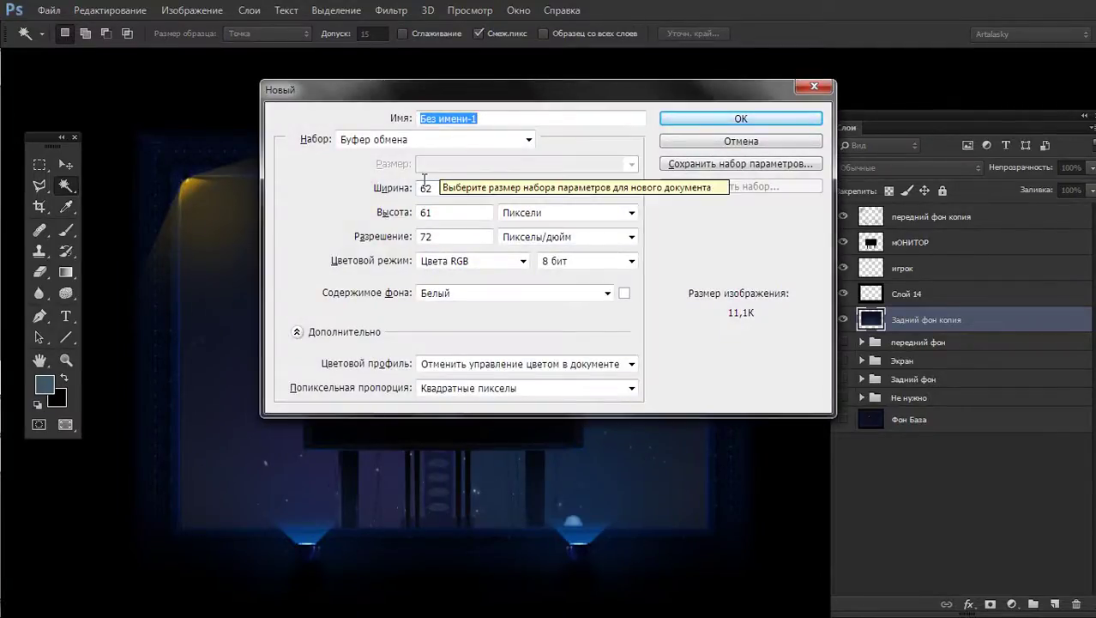
{"action": "mouse_move", "coordinate": [428, 189]}
{"action": "left_mouse_down"}
{"action": "mouse_move", "coordinate": [444, 189]}
{"action": "mouse_move", "coordinate": [446, 213]}
{"action": "left_mouse_up"}
{"action": "type", "text": "4"}
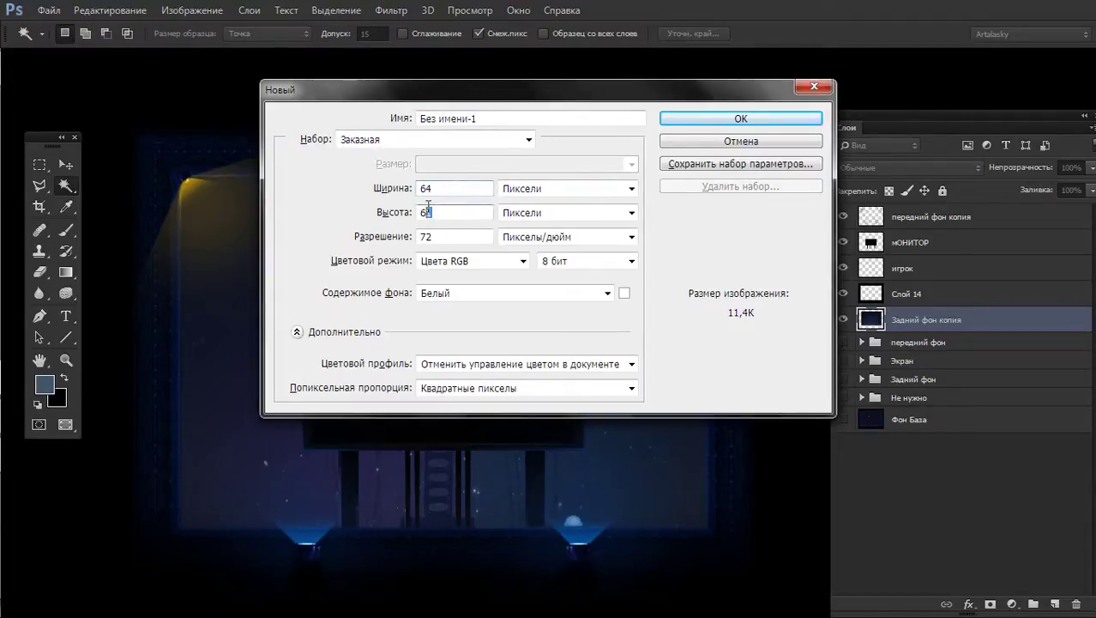
{"action": "type", "text": "4"}
{"action": "left_click", "coordinate": [451, 237]}
{"action": "left_click", "coordinate": [693, 118]}
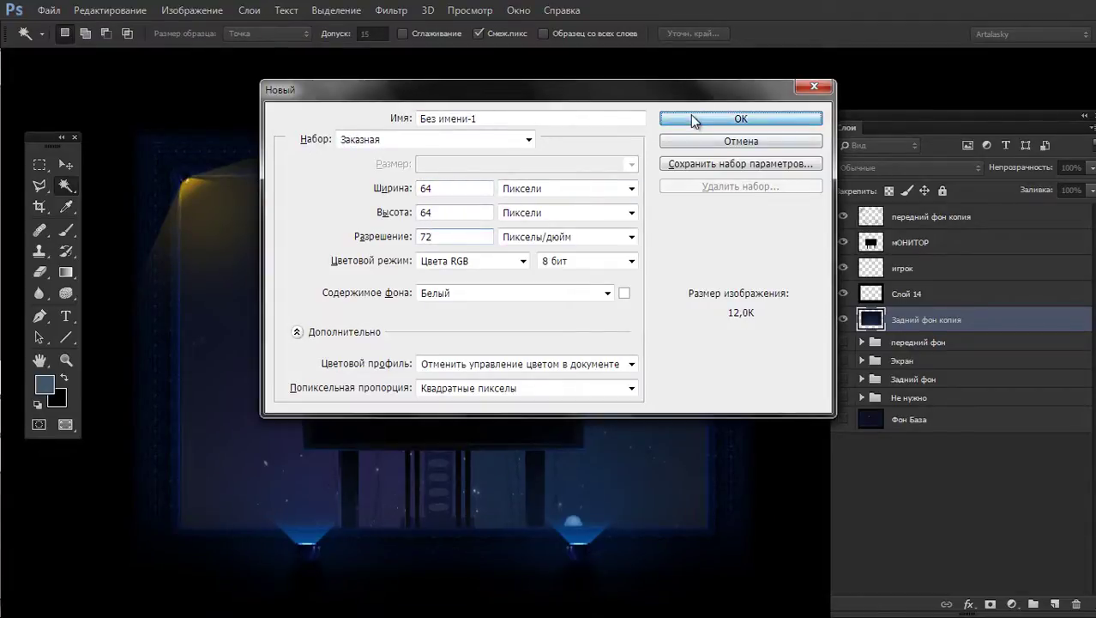
Paste the blue disc and turn its black surroundings and inner hole white.
{"action": "key", "text": "ctrl+v"}
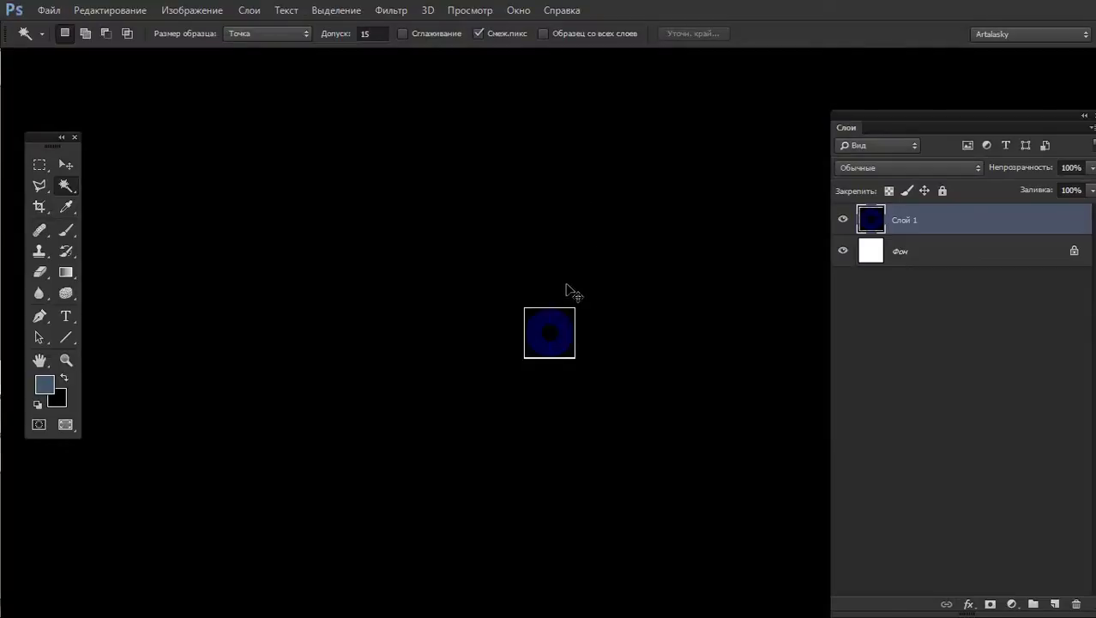
{"action": "left_click_drag", "start_coordinate": [567, 315], "coordinate": [649, 315]}
{"action": "left_click", "coordinate": [416, 294]}
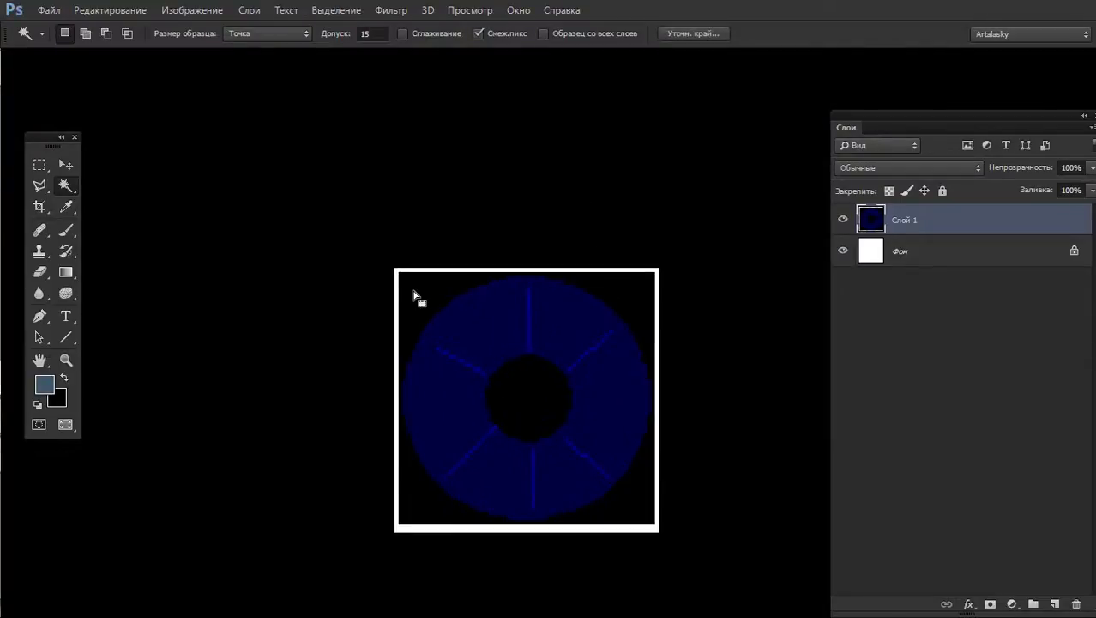
{"action": "left_click", "coordinate": [550, 396], "text": "shift"}
{"action": "key", "text": "Delete"}
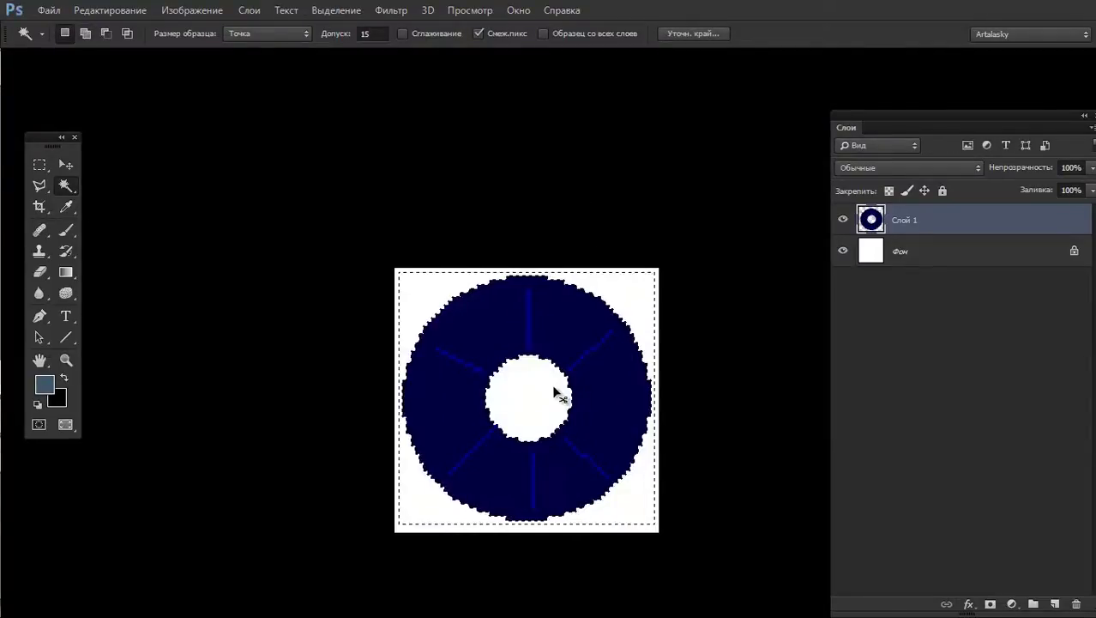
{"action": "key", "text": "ctrl+d"}
Try darkening the background to -89 brightness, cancel, then select the whole canvas on Слой 1.
{"action": "left_click", "coordinate": [930, 254]}
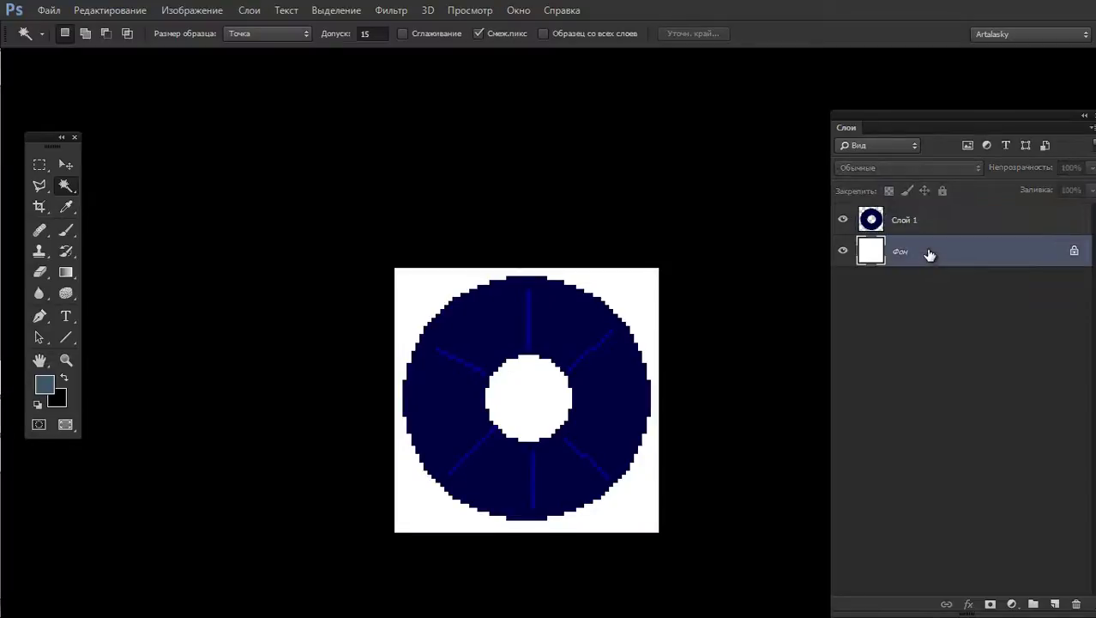
{"action": "key", "text": "ctrl+u"}
{"action": "left_click_drag", "start_coordinate": [815, 407], "coordinate": [776, 405]}
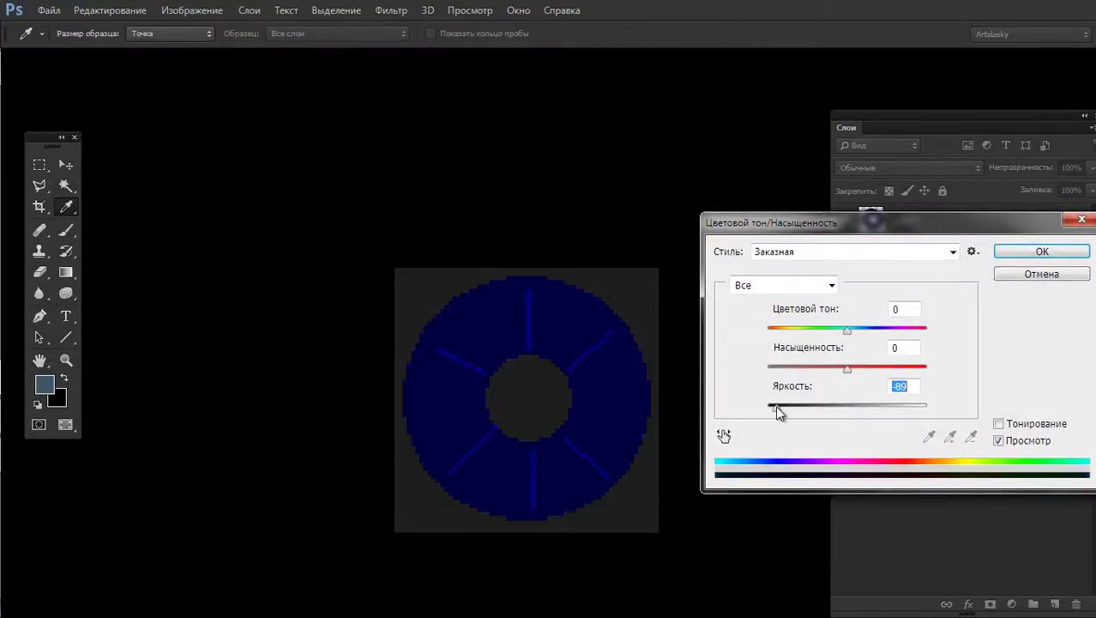
{"action": "left_click", "coordinate": [1040, 274]}
{"action": "left_click", "coordinate": [909, 229]}
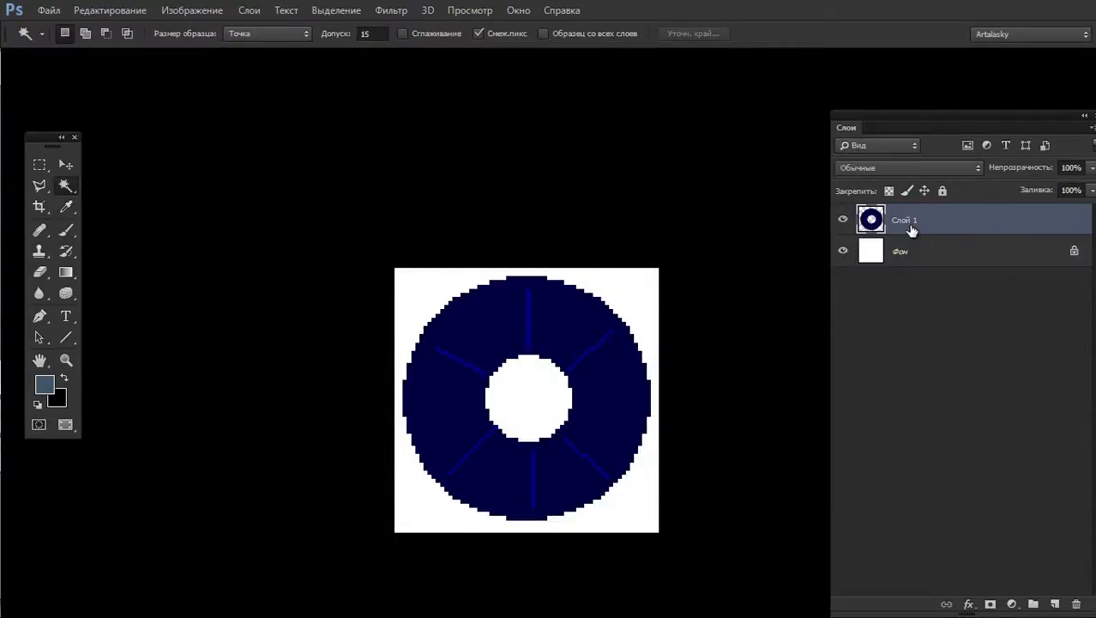
{"action": "key", "text": "ctrl+a"}
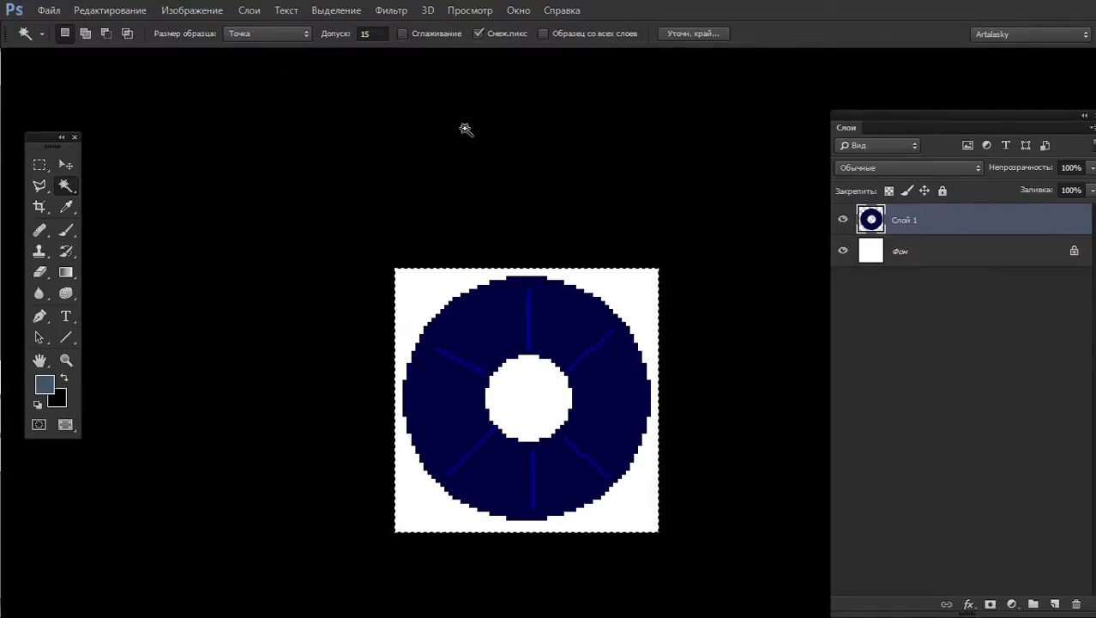
{"action": "left_click", "coordinate": [38, 164]}
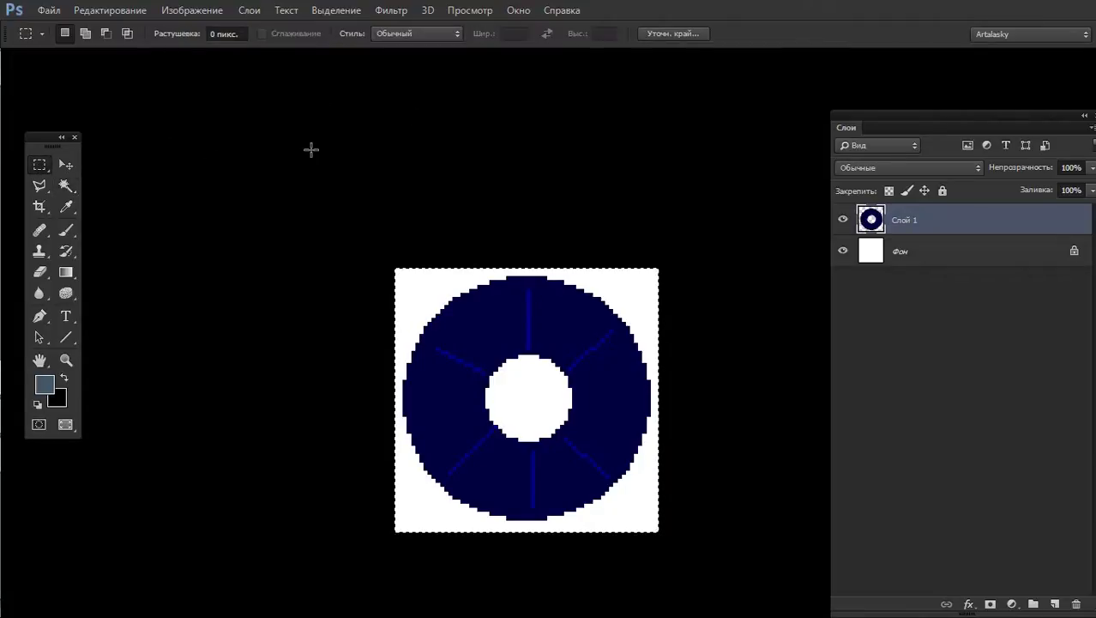
{"action": "left_click", "coordinate": [312, 149]}
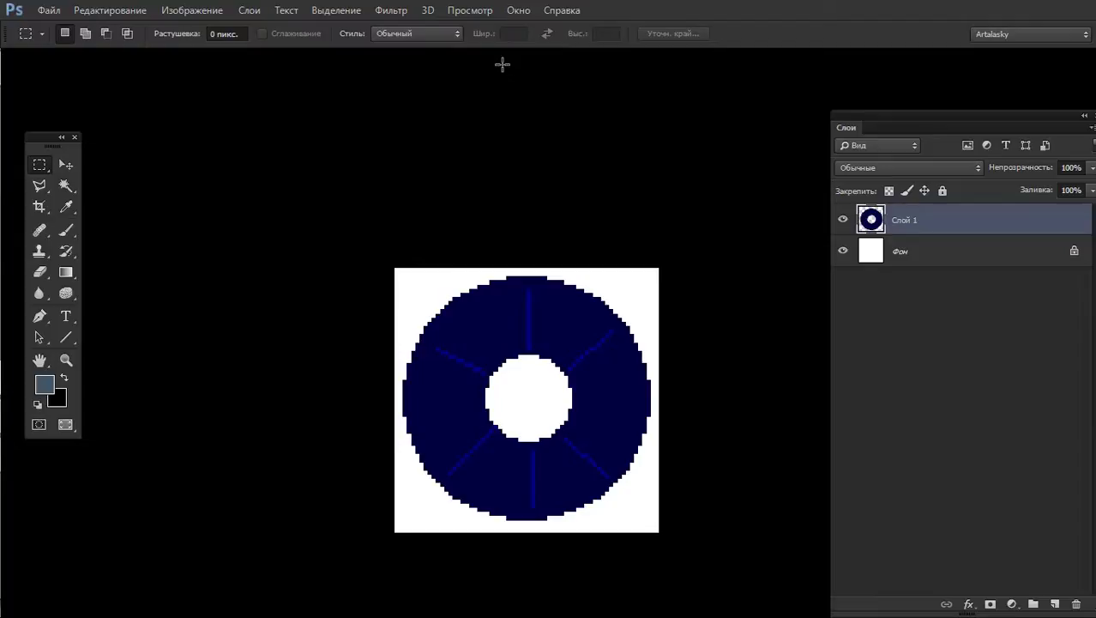
{"action": "left_click_drag", "start_coordinate": [347, 244], "coordinate": [734, 396]}
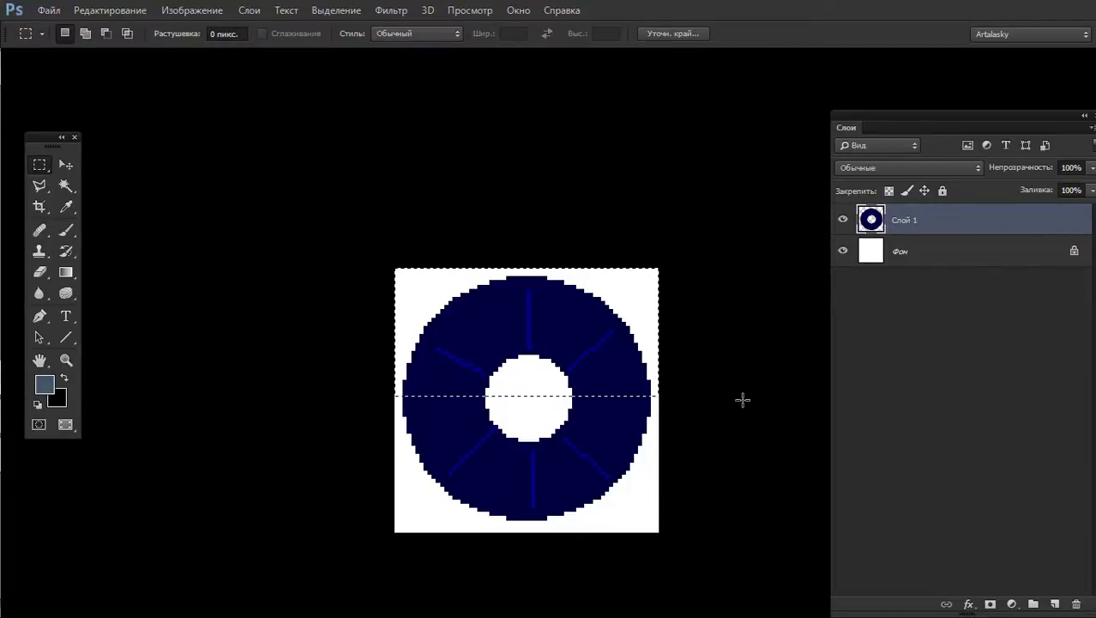
{"action": "left_click", "coordinate": [742, 399]}
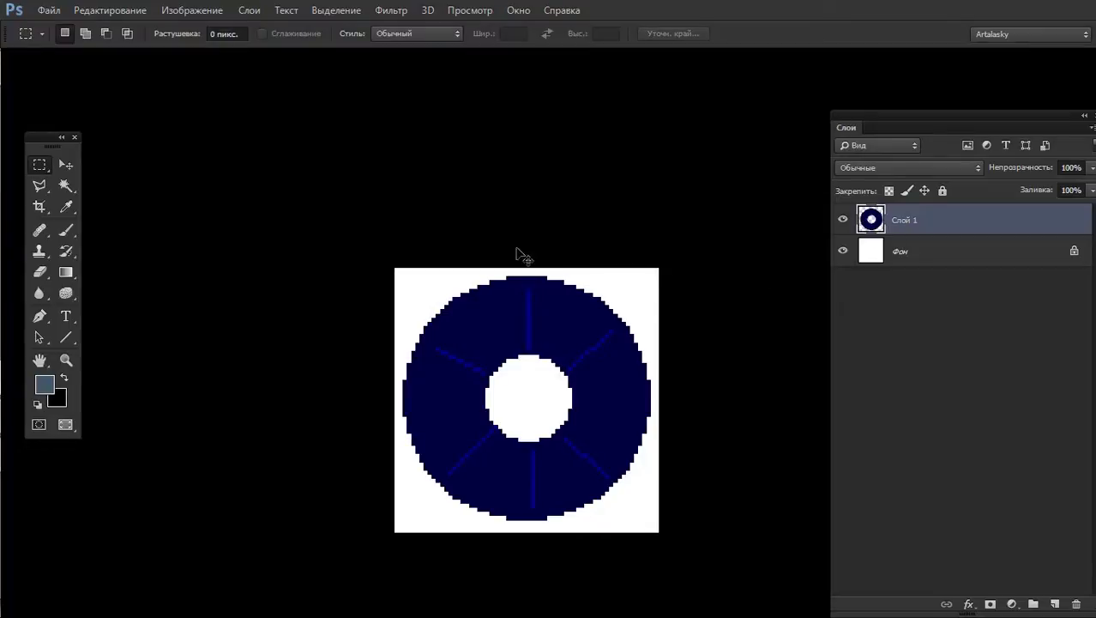
{"action": "key", "text": "ctrl+a"}
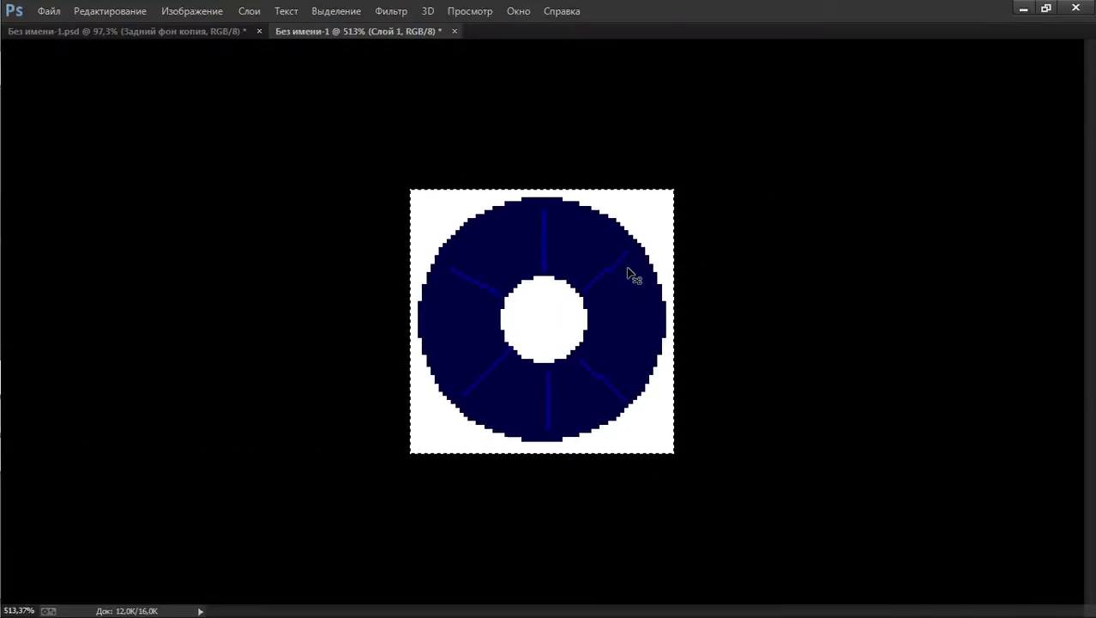
{"action": "key", "text": "Tab"}
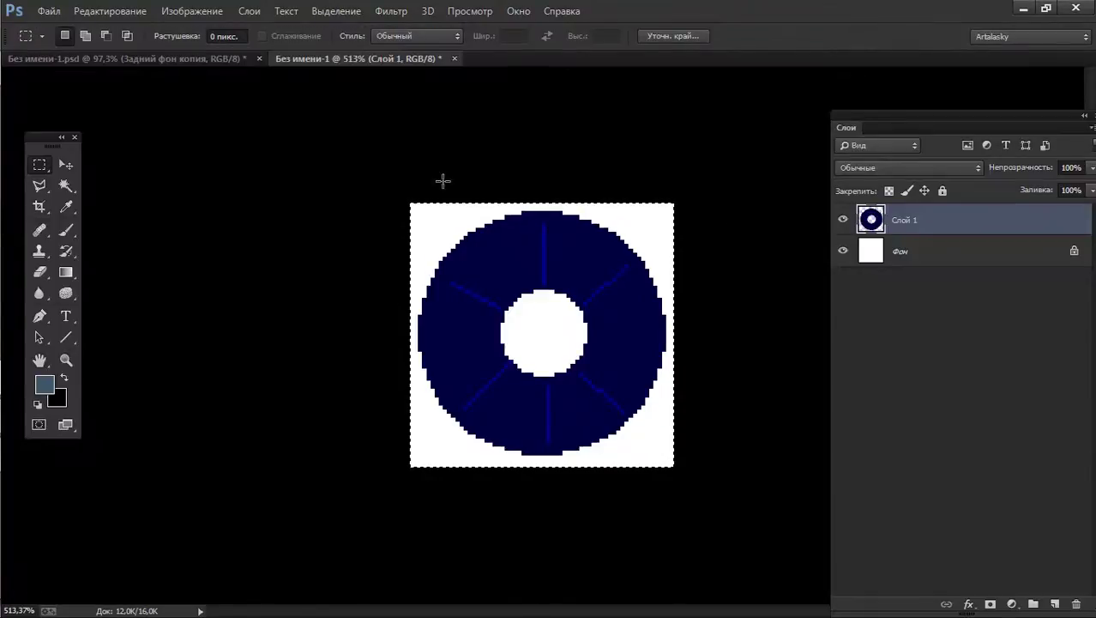
In the game scene, move Слой 15 to the top and group the five old layers as 'Олд'.
{"action": "left_click", "coordinate": [196, 60]}
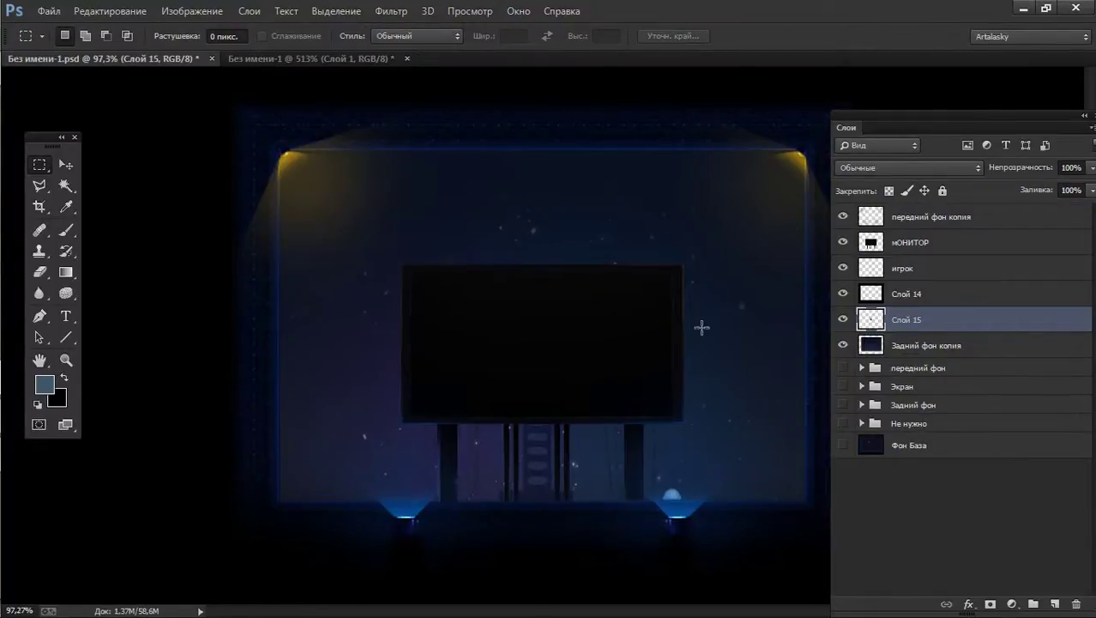
{"action": "left_click_drag", "start_coordinate": [883, 320], "coordinate": [900, 219]}
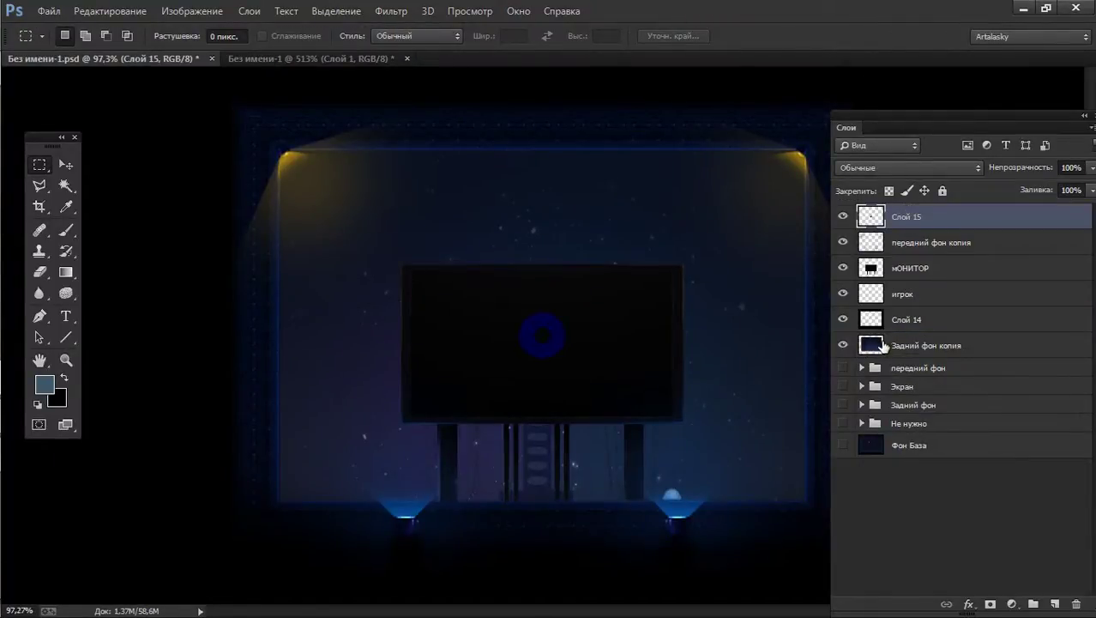
{"action": "left_click", "coordinate": [875, 367]}
{"action": "left_click", "coordinate": [889, 452], "text": "shift"}
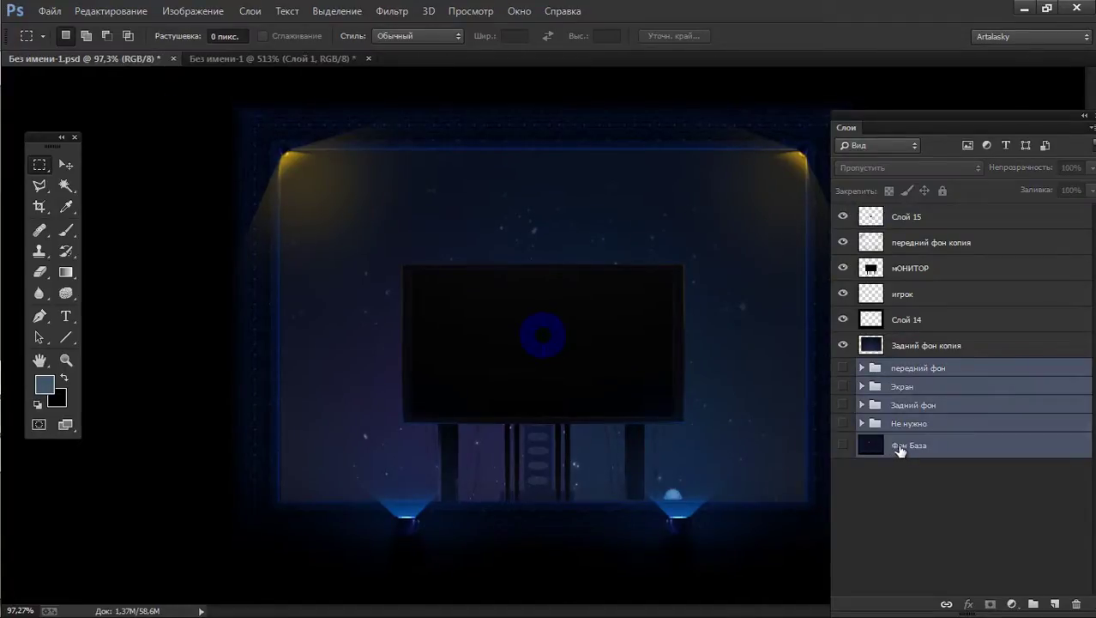
{"action": "key", "text": "ctrl+g"}
{"action": "double_click", "coordinate": [908, 368]}
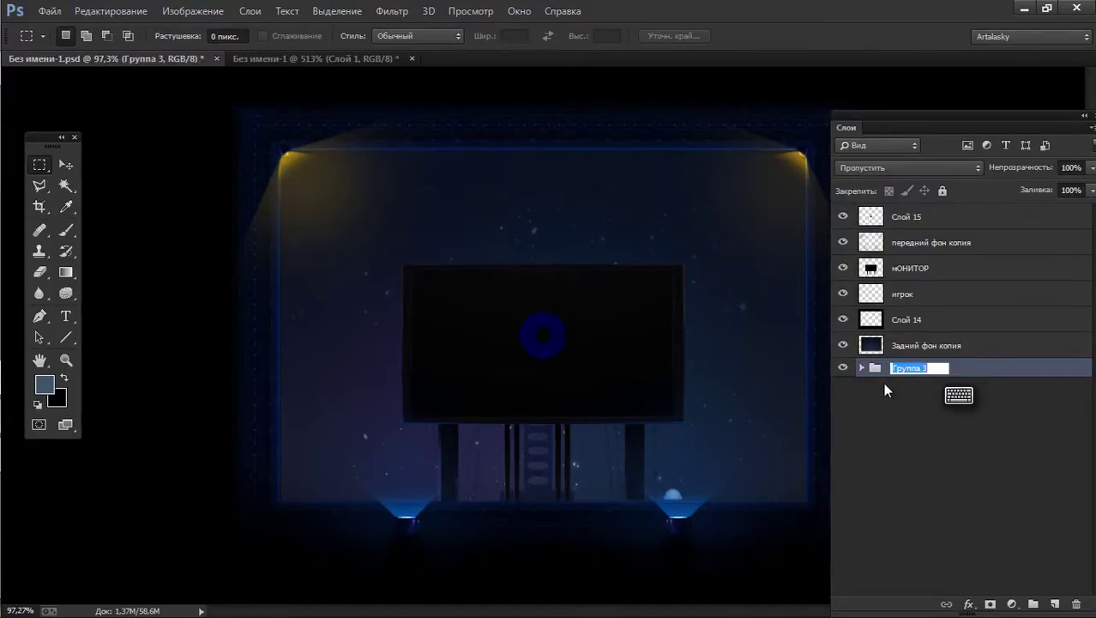
{"action": "type", "text": "Олд"}
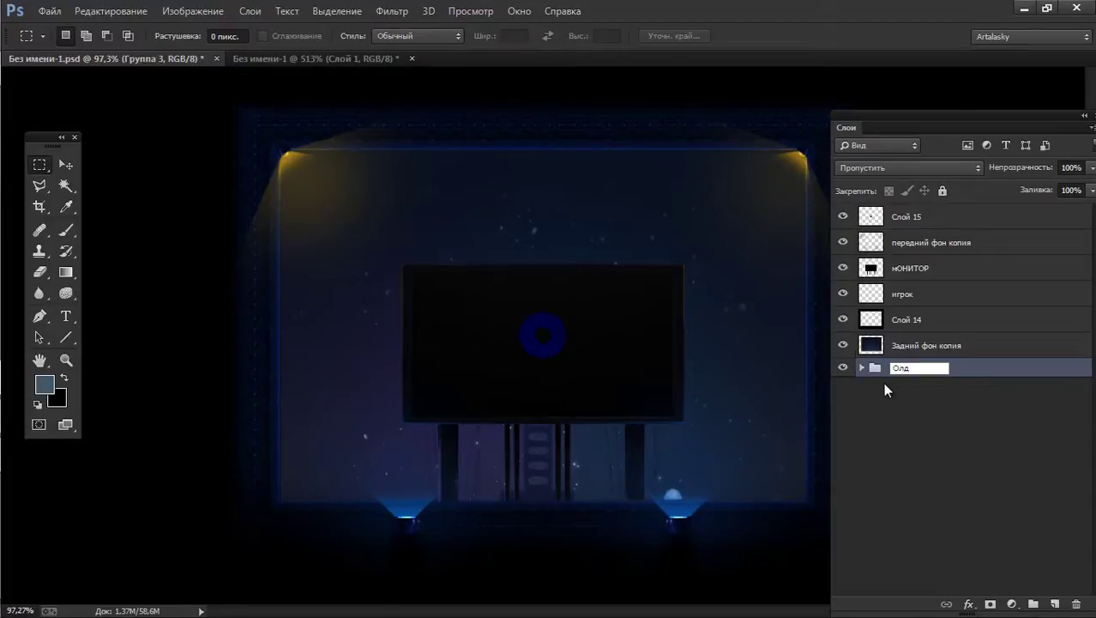
{"action": "key", "text": "Return"}
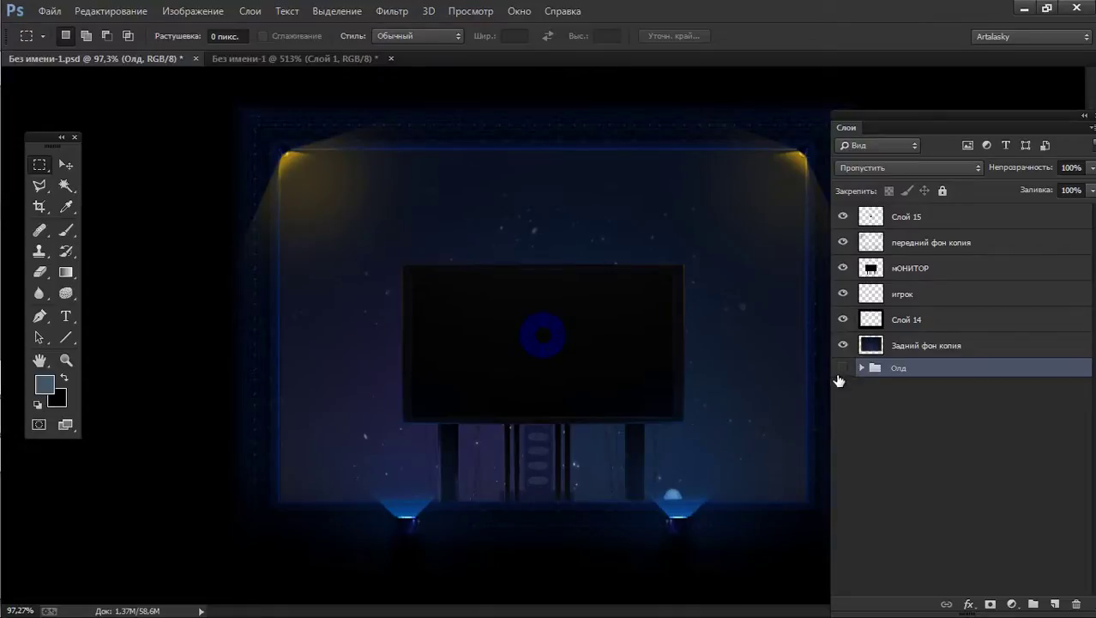
Group the layers from Задний фон копия to передний фон копия as 'Фон' and select Слой 15.
{"action": "left_click", "coordinate": [900, 345]}
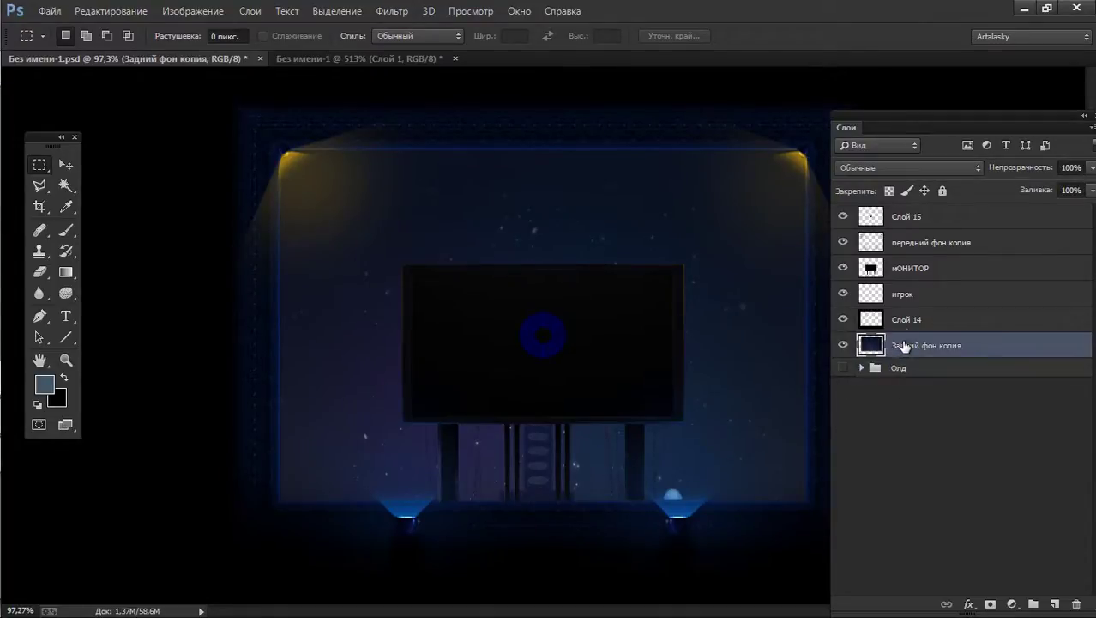
{"action": "left_click", "coordinate": [906, 246], "text": "shift"}
{"action": "key", "text": "ctrl+g"}
{"action": "double_click", "coordinate": [904, 241]}
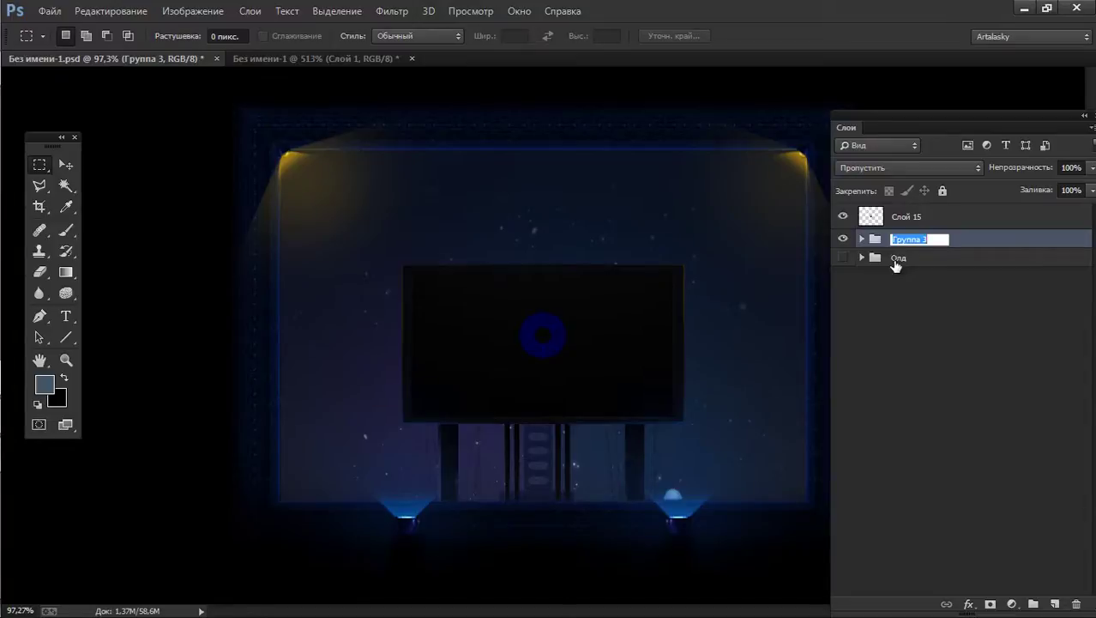
{"action": "type", "text": "Фон"}
{"action": "key", "text": "Return"}
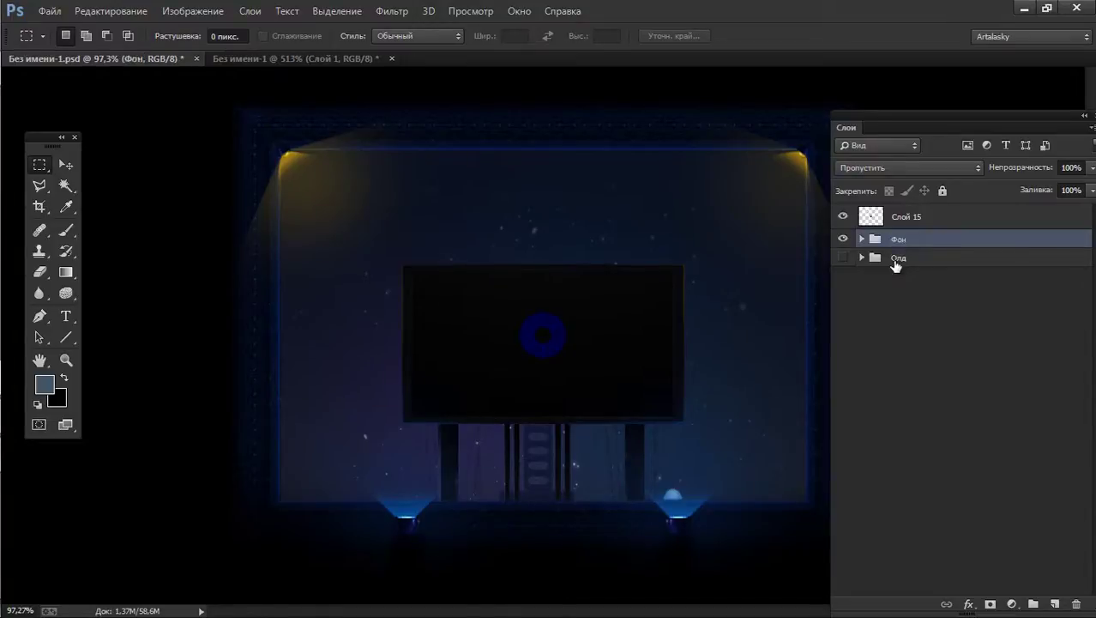
{"action": "left_click", "coordinate": [867, 221]}
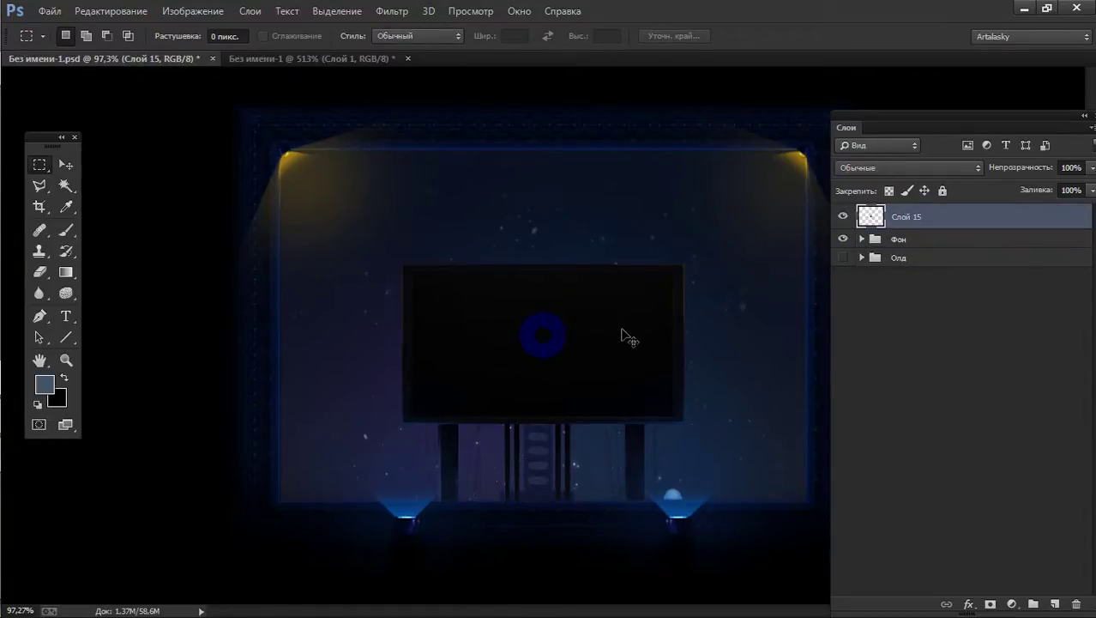
Put Слой 15 inside the Фон group below Слой 14 and slide the ring onto the left floor.
{"action": "key", "text": "v"}
{"action": "left_click_drag", "start_coordinate": [573, 343], "coordinate": [514, 502]}
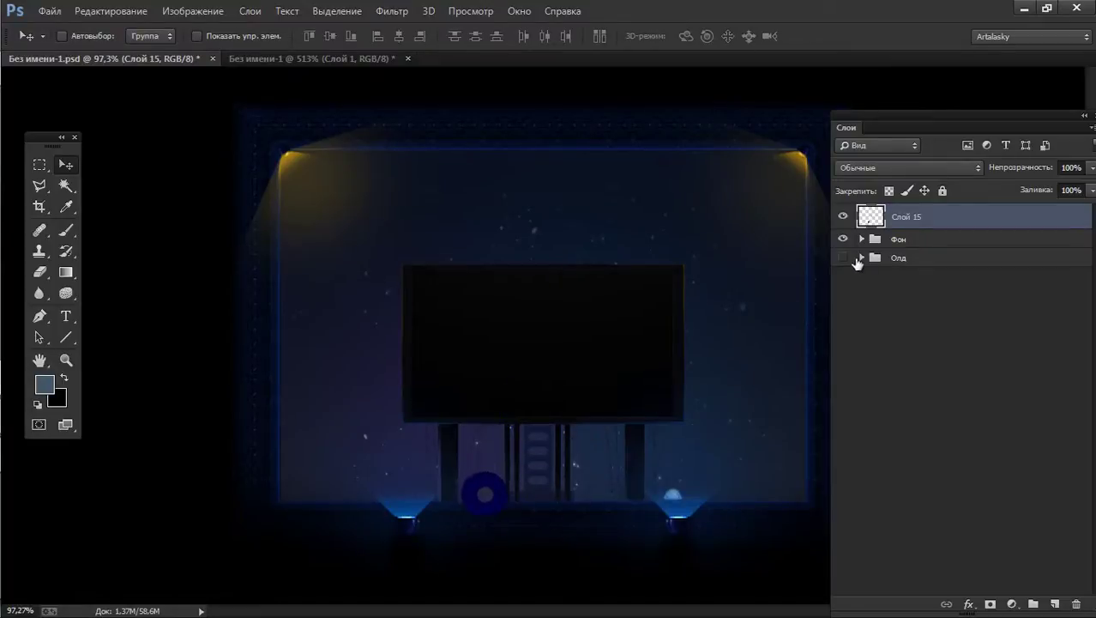
{"action": "left_click", "coordinate": [869, 239]}
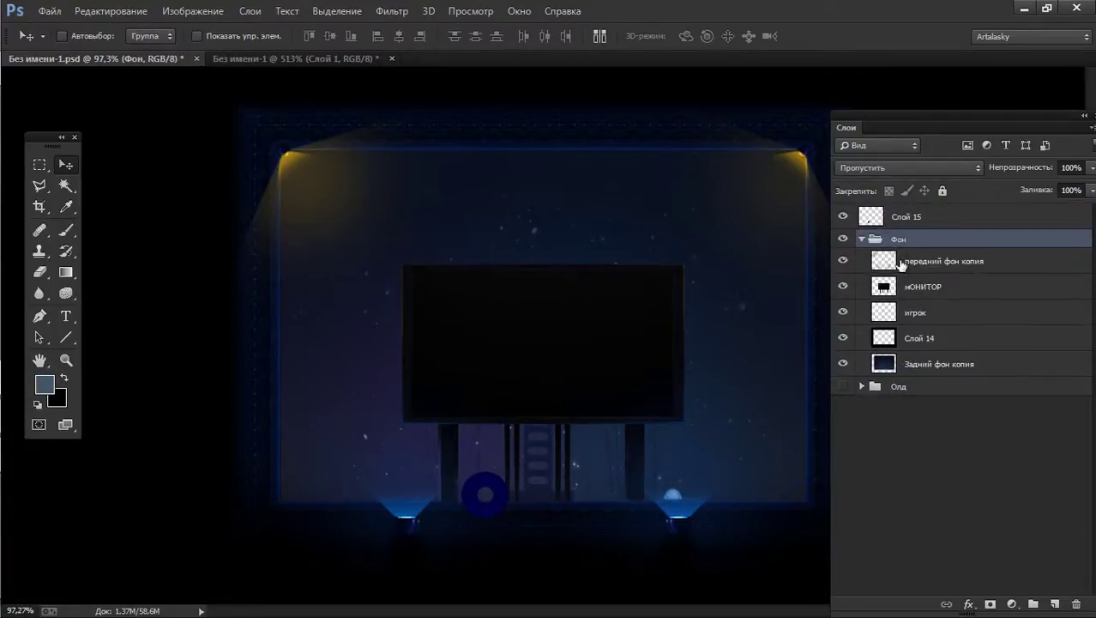
{"action": "left_click", "coordinate": [892, 220]}
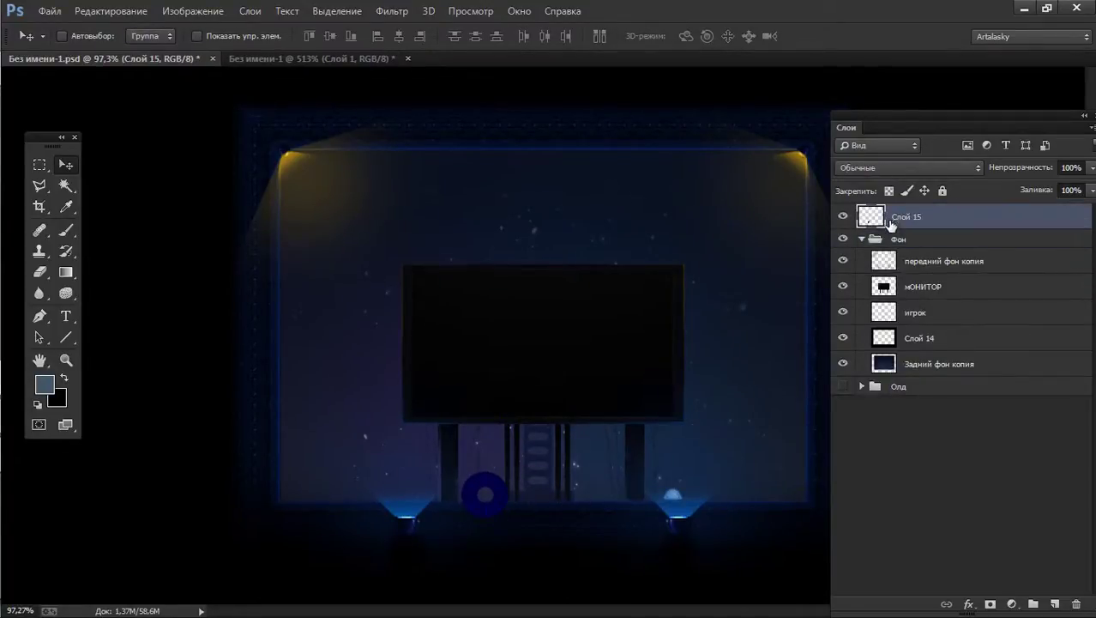
{"action": "left_click_drag", "start_coordinate": [888, 219], "coordinate": [879, 351]}
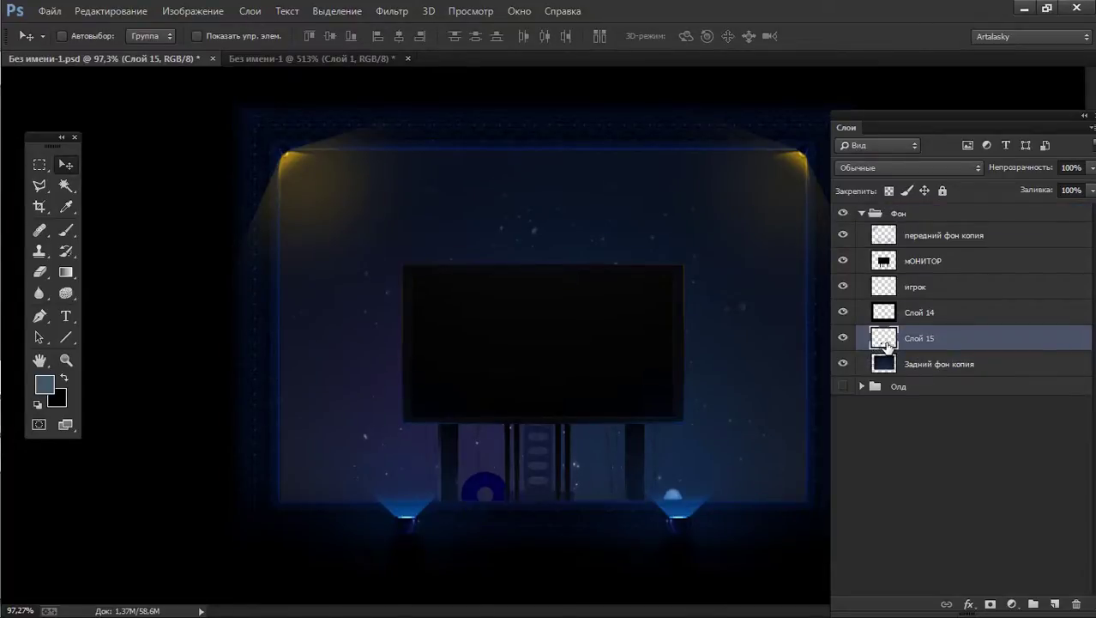
{"action": "left_click_drag", "start_coordinate": [530, 460], "coordinate": [386, 475]}
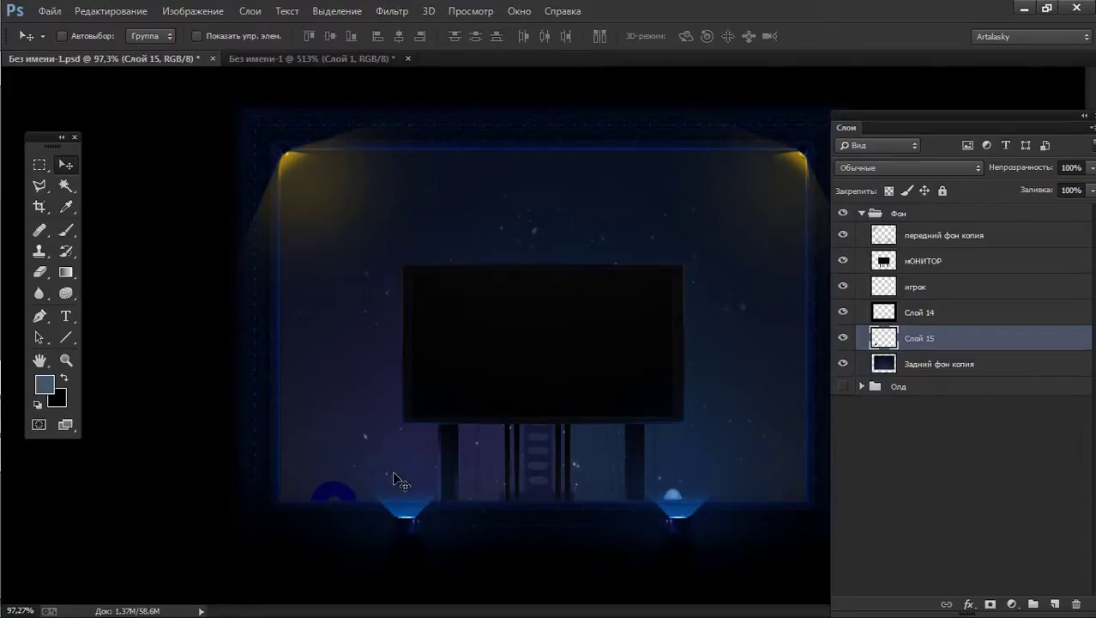
{"action": "scroll", "coordinate": [387, 479], "scroll_direction": "up", "scroll_amount": 2}
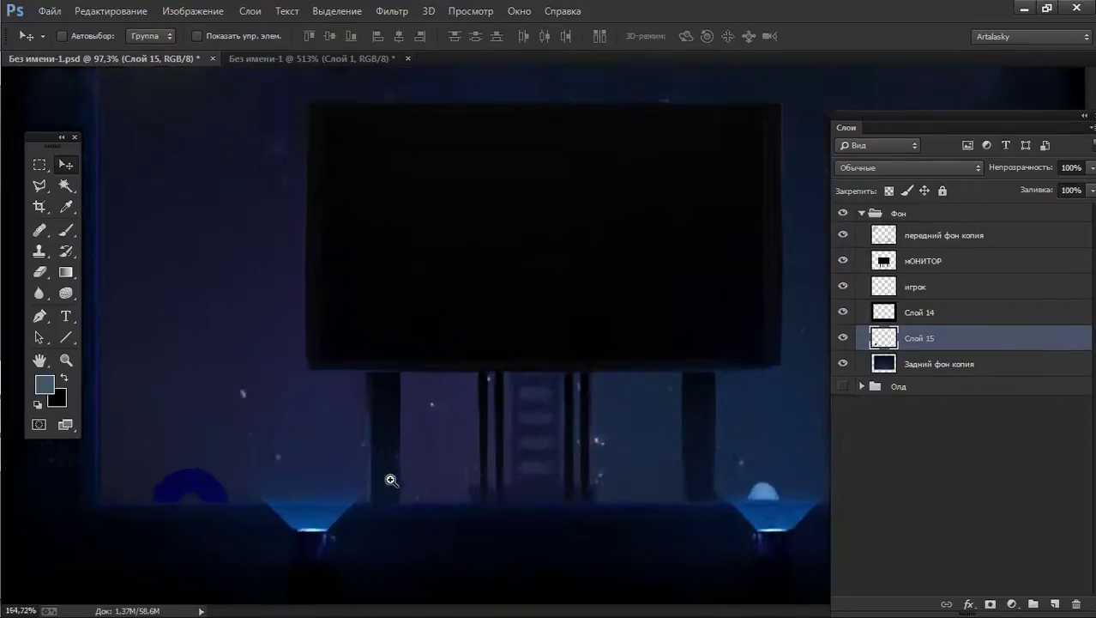
{"action": "scroll", "coordinate": [419, 473], "scroll_direction": "up", "scroll_amount": 2}
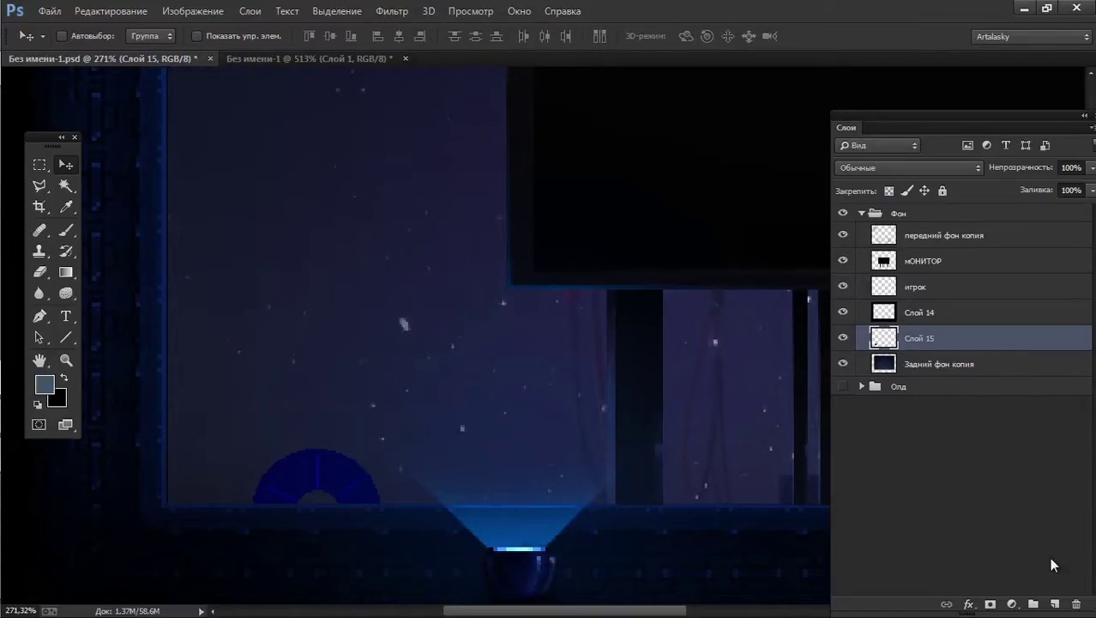
Add the empty layer Слой 16 above Слой 15 and zoom in on the half-hidden disc.
{"action": "left_click", "coordinate": [1056, 603]}
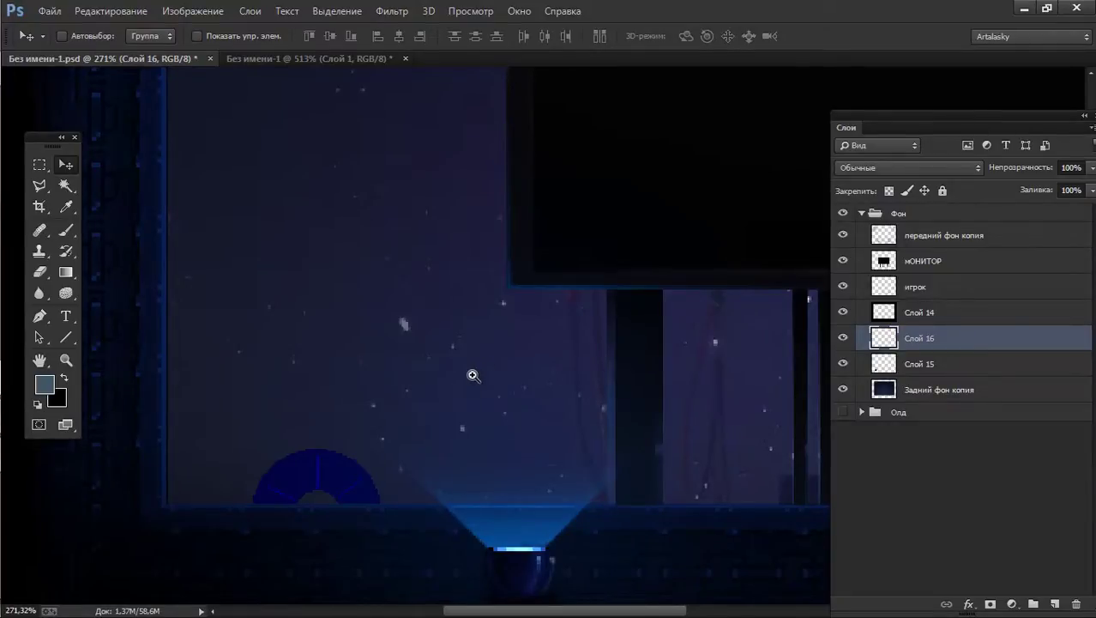
{"action": "scroll", "coordinate": [387, 459], "scroll_direction": "up", "scroll_amount": 3}
{"action": "left_click_drag", "start_coordinate": [412, 445], "coordinate": [495, 379]}
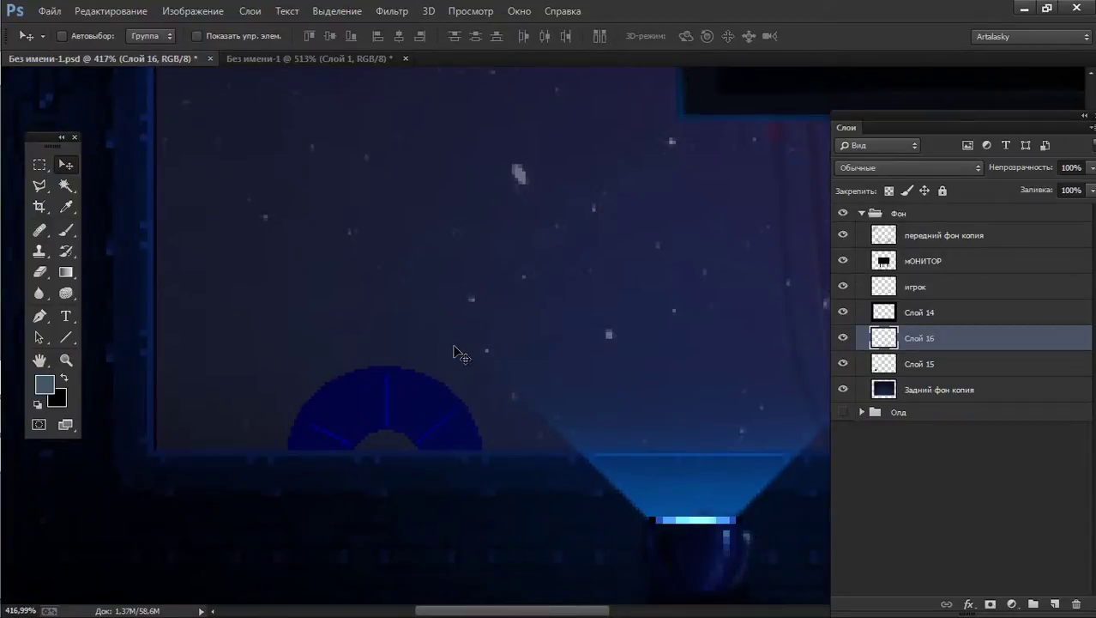
{"action": "key", "text": "b"}
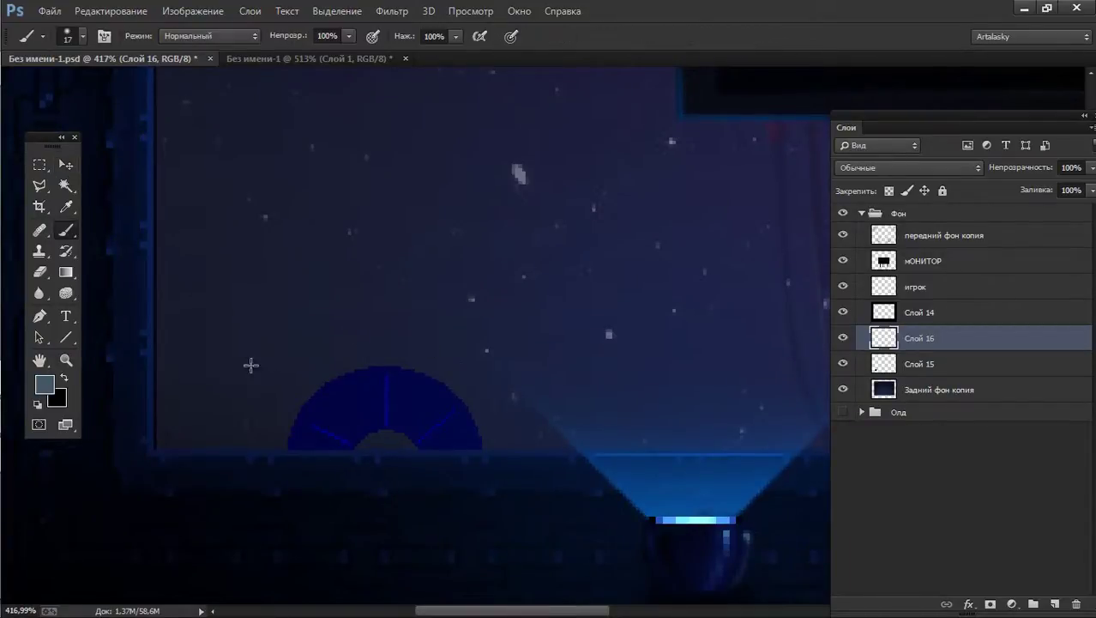
{"action": "scroll", "coordinate": [369, 415], "scroll_direction": "up", "scroll_amount": 2}
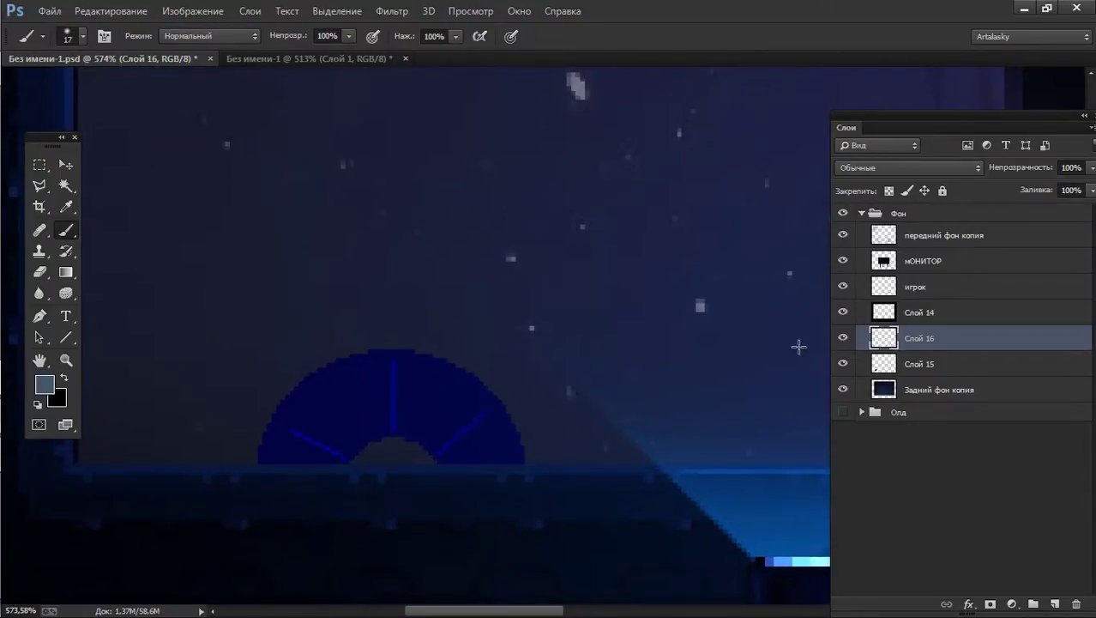
Load Слой 15's ring selection and paint the visible disc flat grey-blue on Слой 16.
{"action": "left_click", "coordinate": [884, 363], "text": "ctrl"}
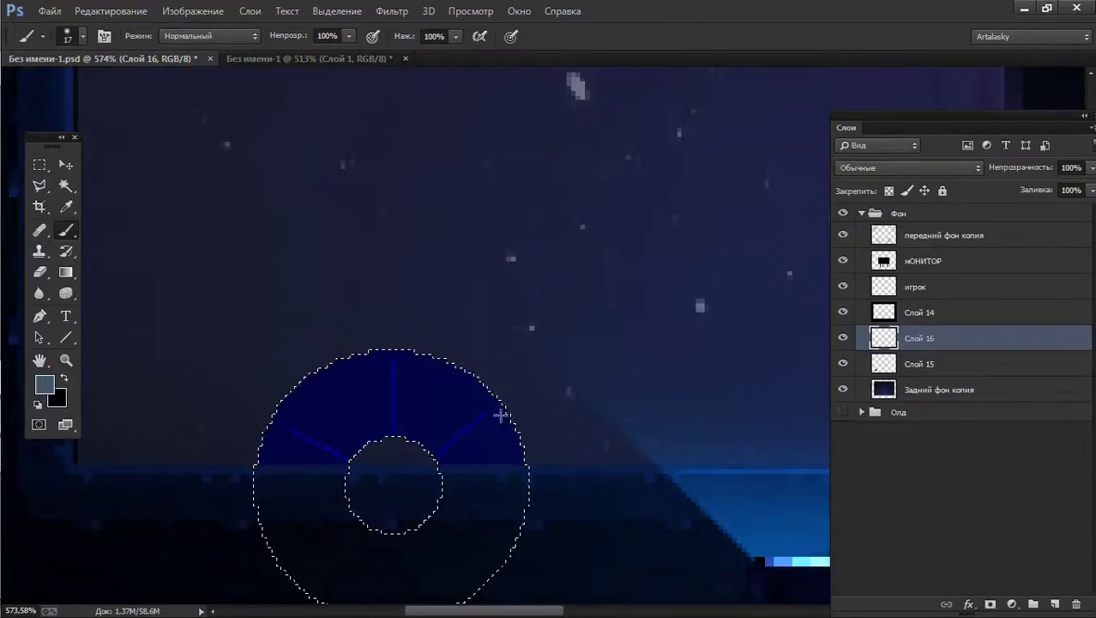
{"action": "mouse_move", "coordinate": [500, 415]}
{"action": "left_mouse_down"}
{"action": "mouse_move", "coordinate": [311, 359]}
{"action": "mouse_move", "coordinate": [330, 453]}
{"action": "mouse_move", "coordinate": [484, 469]}
{"action": "mouse_move", "coordinate": [419, 365]}
{"action": "left_mouse_up"}
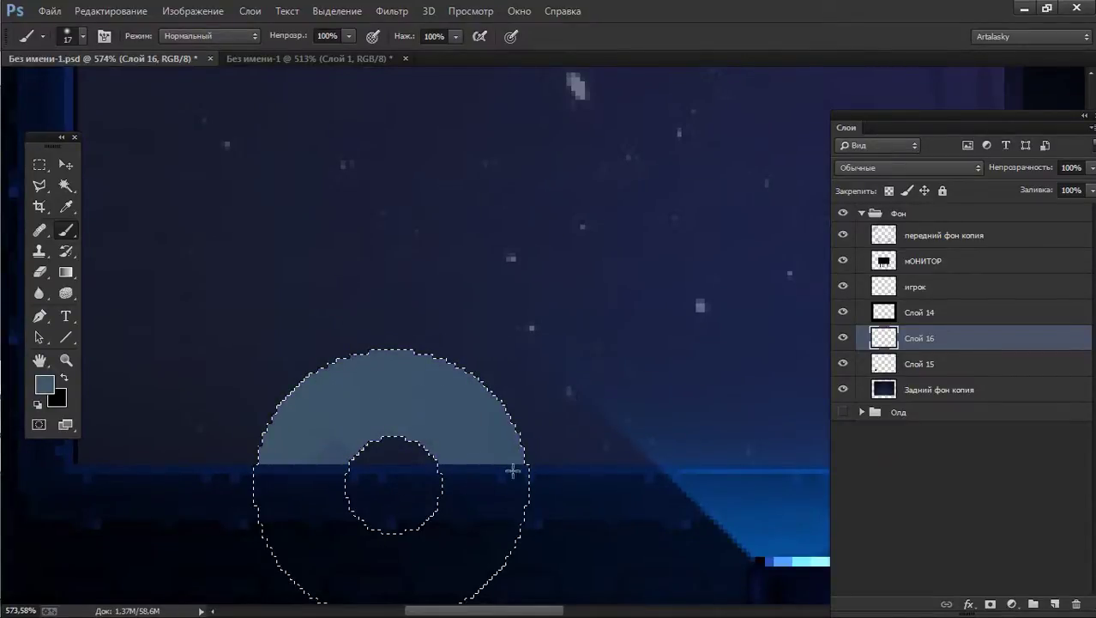
Set the soft brush to 12 px, testing dabs in the empty sky.
{"action": "right_click", "coordinate": [601, 285]}
{"action": "left_click_drag", "start_coordinate": [695, 326], "coordinate": [689, 330]}
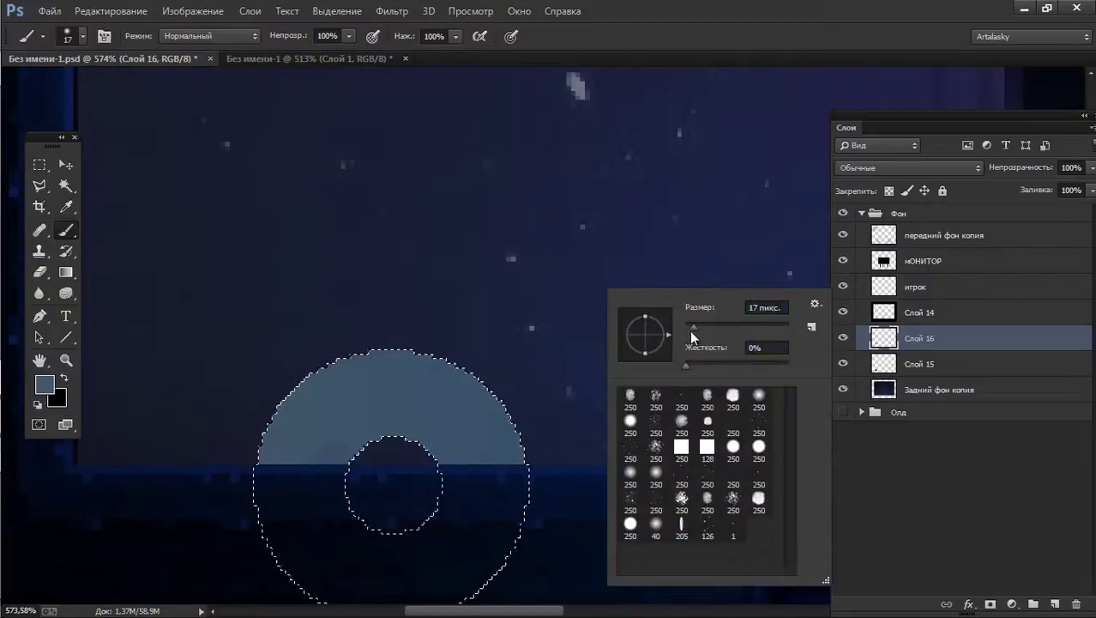
{"action": "key", "text": "Return"}
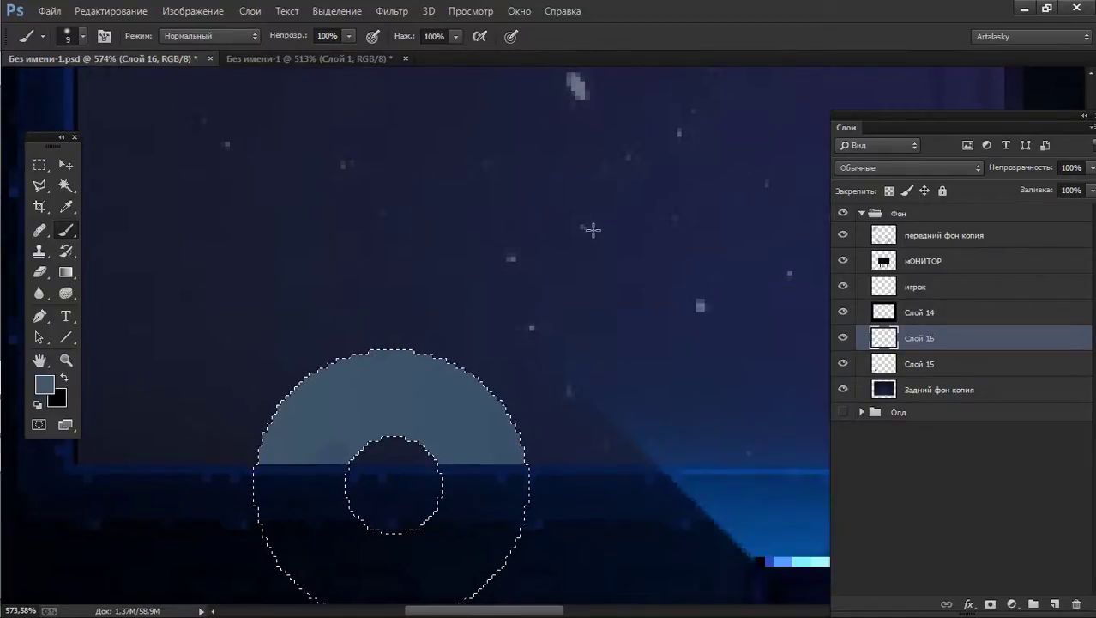
{"action": "key", "text": "ctrl+d"}
{"action": "left_click_drag", "start_coordinate": [614, 225], "coordinate": [614, 222]}
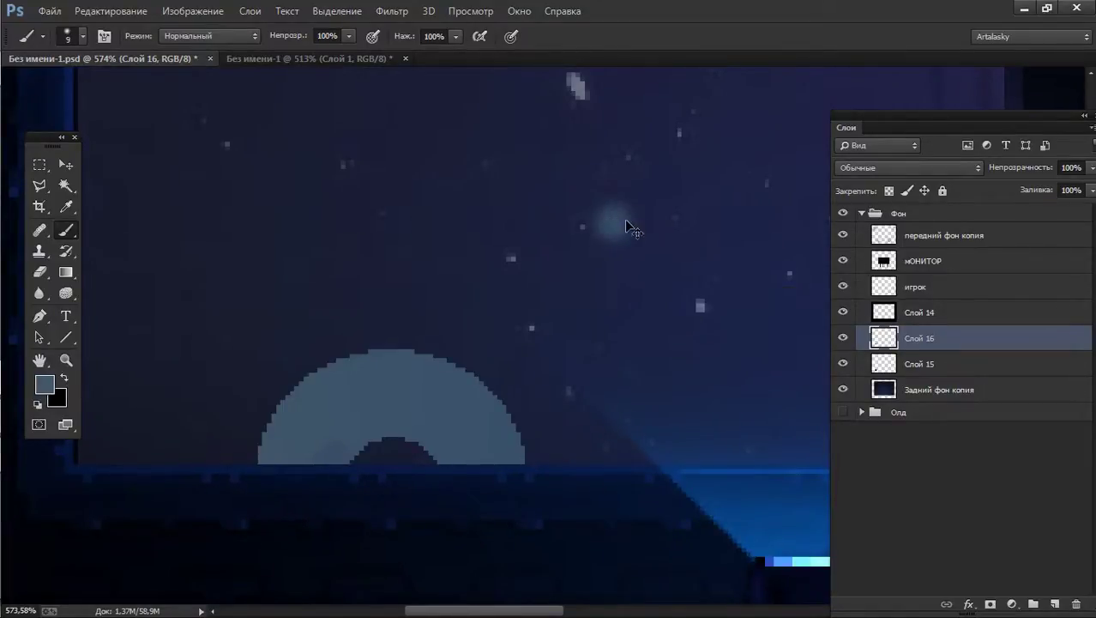
{"action": "right_click", "coordinate": [626, 224]}
{"action": "left_click", "coordinate": [752, 429]}
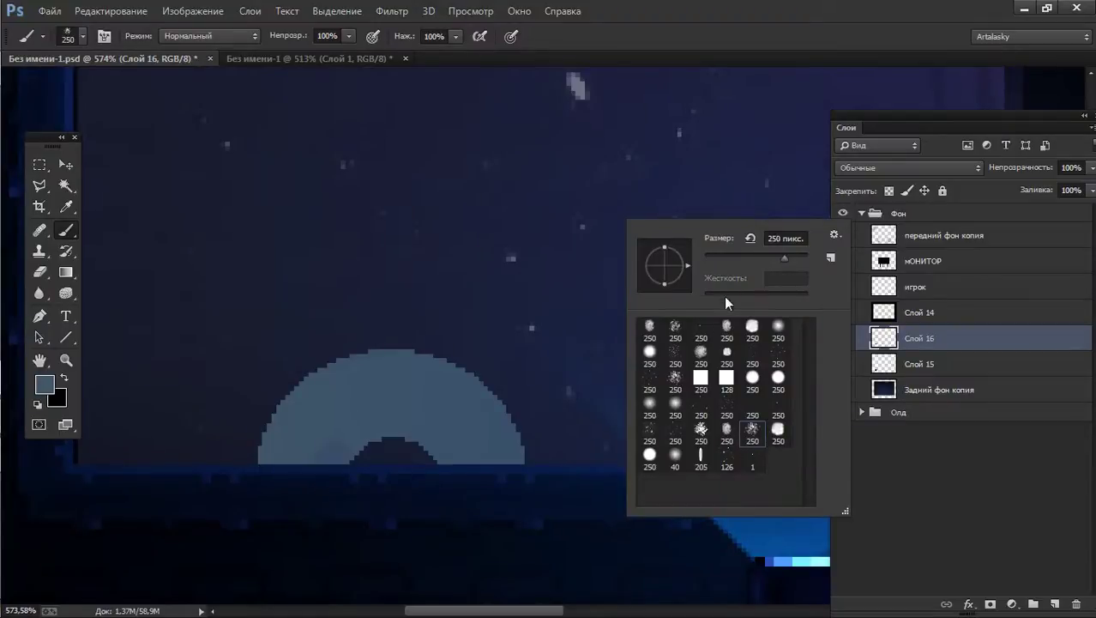
{"action": "type", "text": "12"}
{"action": "key", "text": "Return"}
{"action": "left_click", "coordinate": [606, 223]}
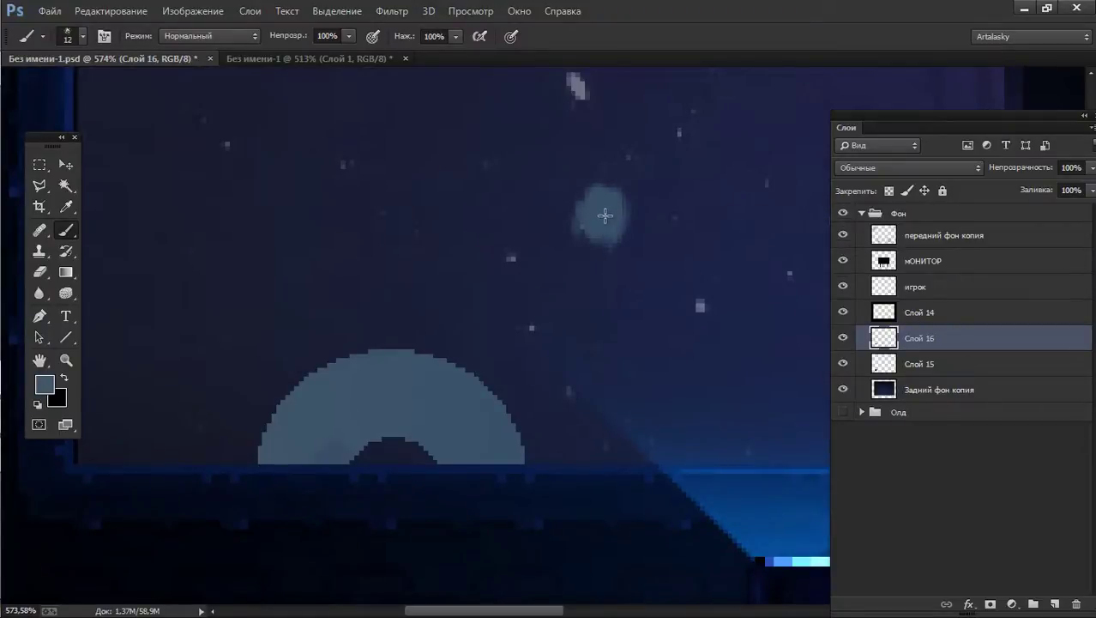
Sample the disc colour, then set the foreground colour to light blue 9fb9d2.
{"action": "left_click", "coordinate": [370, 386], "text": "alt"}
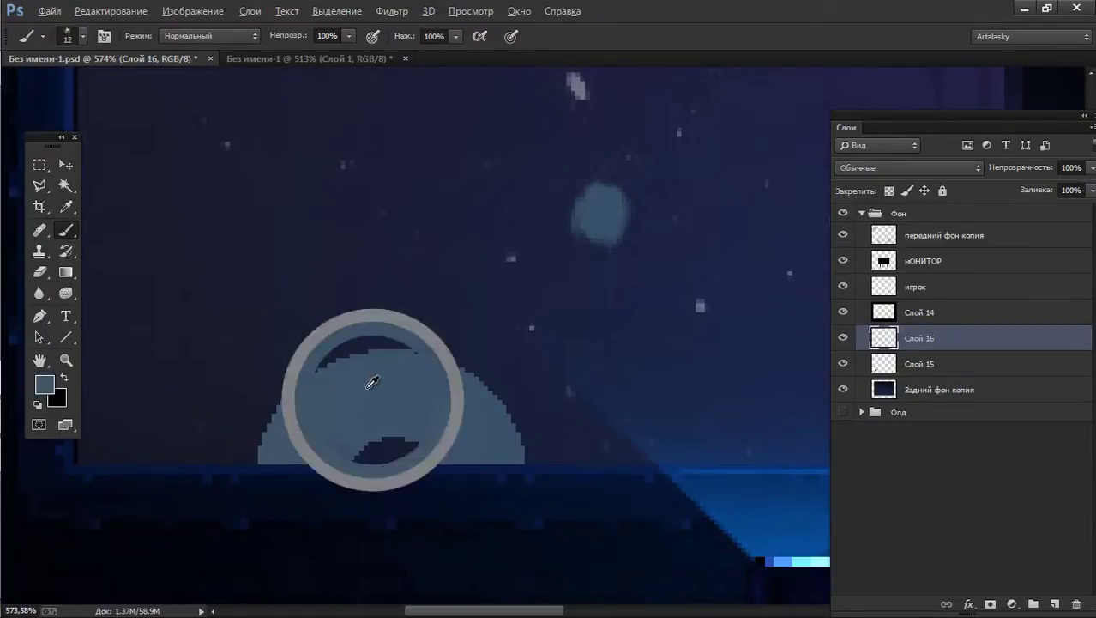
{"action": "left_click", "coordinate": [45, 384]}
{"action": "left_click", "coordinate": [692, 363]}
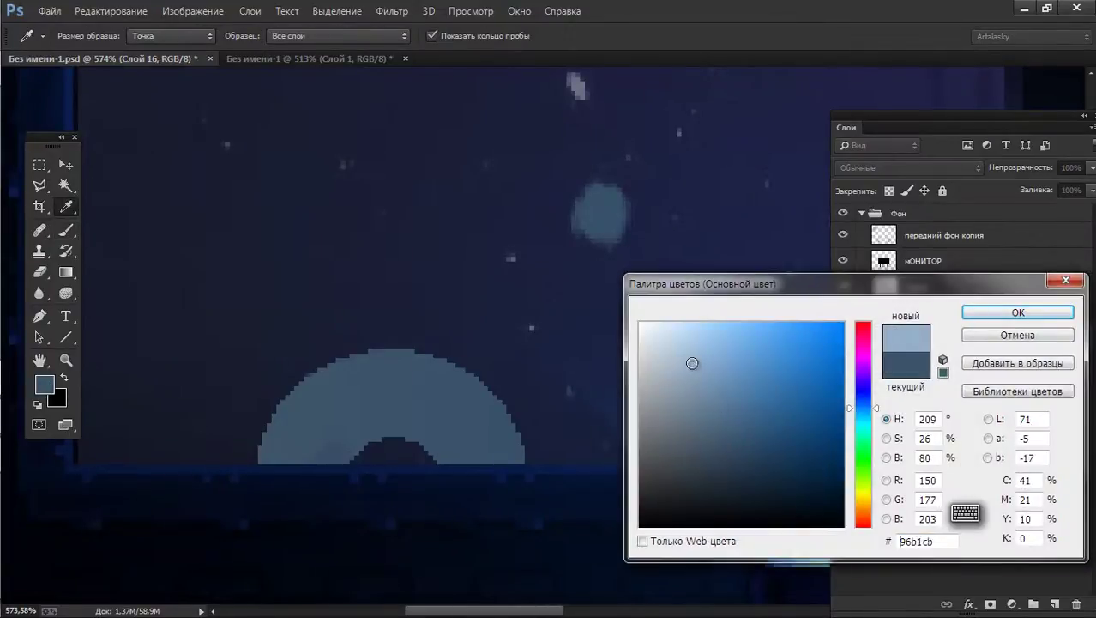
{"action": "left_click", "coordinate": [1000, 314]}
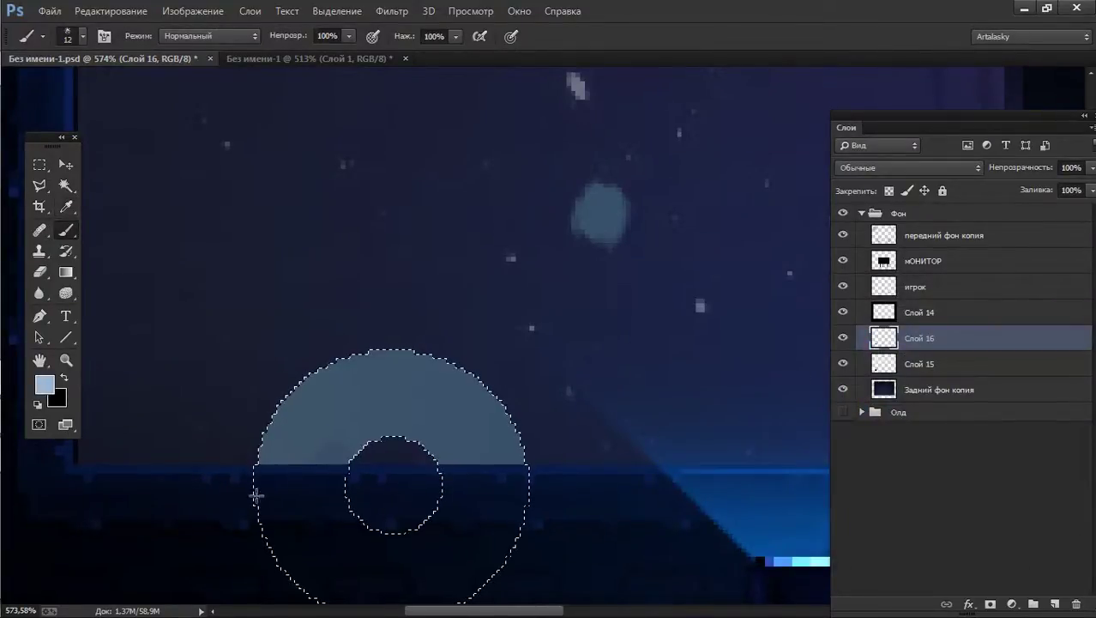
Try soft light-blue shading on the disc's left edge and top band, then undo it.
{"action": "mouse_move", "coordinate": [242, 484]}
{"action": "left_mouse_down"}
{"action": "mouse_move", "coordinate": [275, 385]}
{"action": "mouse_move", "coordinate": [244, 497]}
{"action": "mouse_move", "coordinate": [428, 338]}
{"action": "mouse_move", "coordinate": [543, 472]}
{"action": "mouse_move", "coordinate": [363, 348]}
{"action": "mouse_move", "coordinate": [484, 386]}
{"action": "mouse_move", "coordinate": [519, 463]}
{"action": "mouse_move", "coordinate": [493, 401]}
{"action": "mouse_move", "coordinate": [283, 390]}
{"action": "mouse_move", "coordinate": [249, 520]}
{"action": "mouse_move", "coordinate": [330, 348]}
{"action": "left_mouse_up"}
{"action": "mouse_move", "coordinate": [278, 416]}
{"action": "left_mouse_down"}
{"action": "mouse_move", "coordinate": [364, 361]}
{"action": "mouse_move", "coordinate": [472, 357]}
{"action": "mouse_move", "coordinate": [306, 386]}
{"action": "mouse_move", "coordinate": [399, 354]}
{"action": "mouse_move", "coordinate": [515, 450]}
{"action": "mouse_move", "coordinate": [292, 420]}
{"action": "mouse_move", "coordinate": [350, 371]}
{"action": "left_mouse_up"}
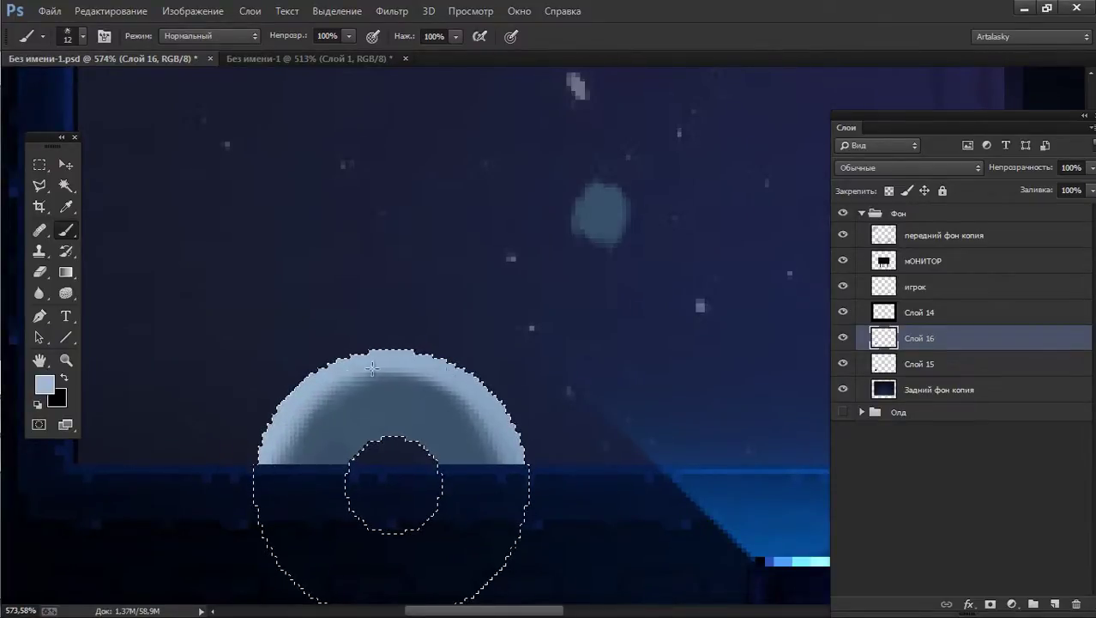
{"action": "key", "text": "ctrl+d"}
{"action": "left_click_drag", "start_coordinate": [532, 392], "coordinate": [433, 384]}
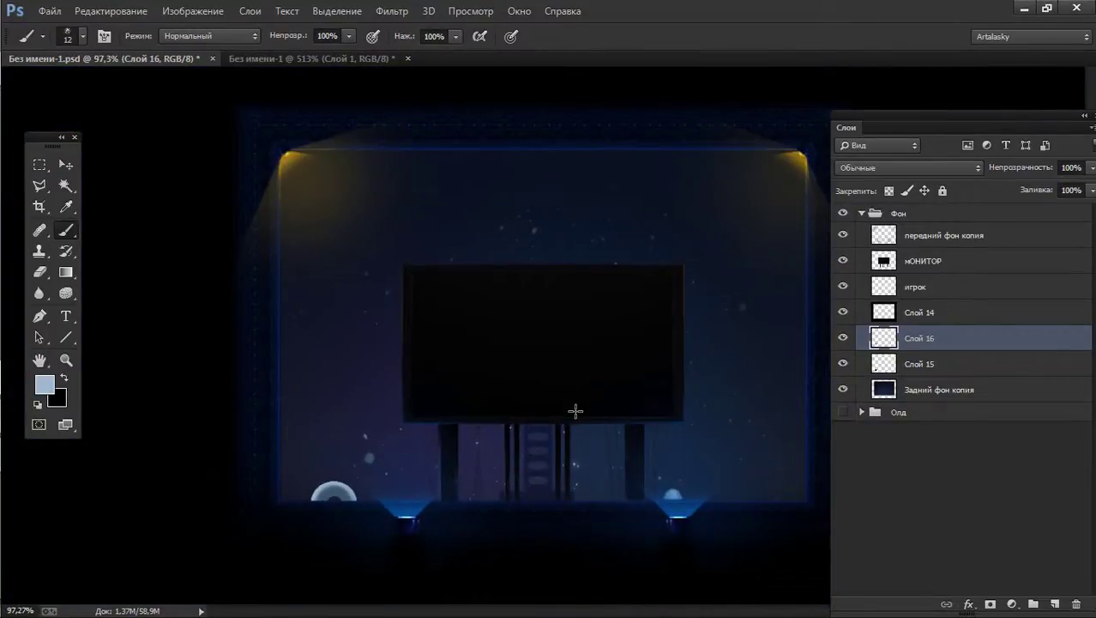
{"action": "left_click_drag", "start_coordinate": [358, 485], "coordinate": [504, 380]}
{"action": "key", "text": "ctrl+shift+d"}
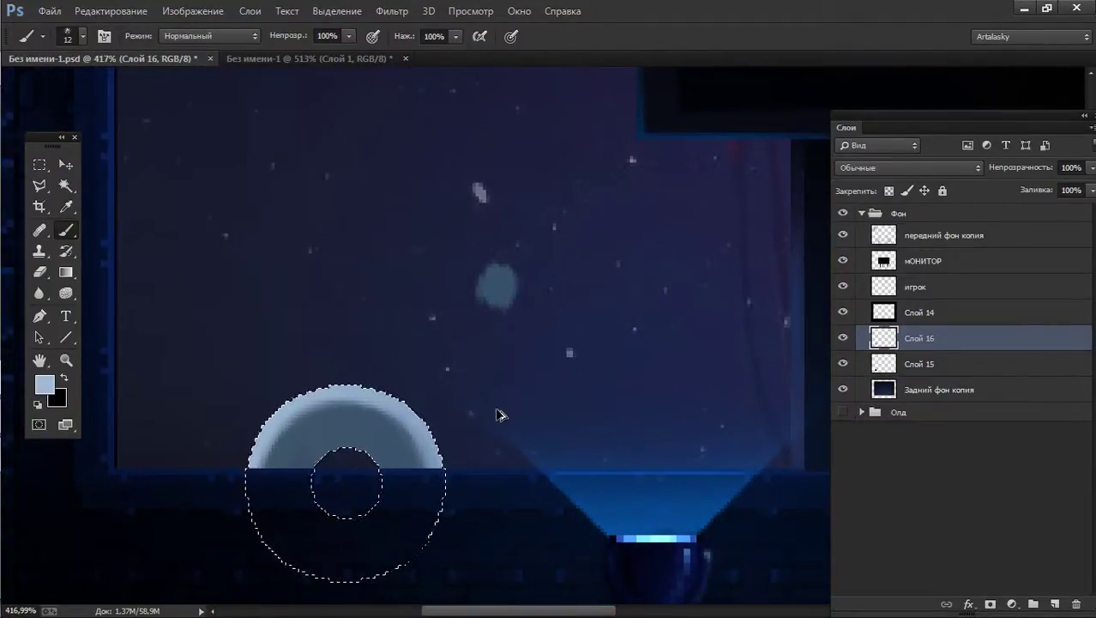
{"action": "key", "text": "ctrl+z"}
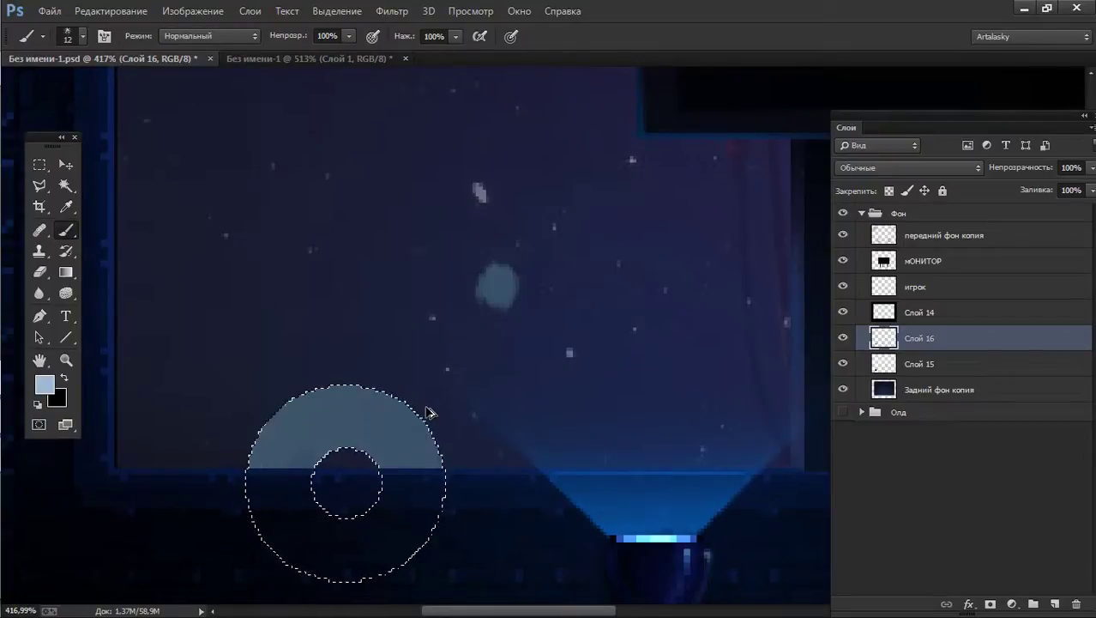
{"action": "key", "text": "shift+b"}
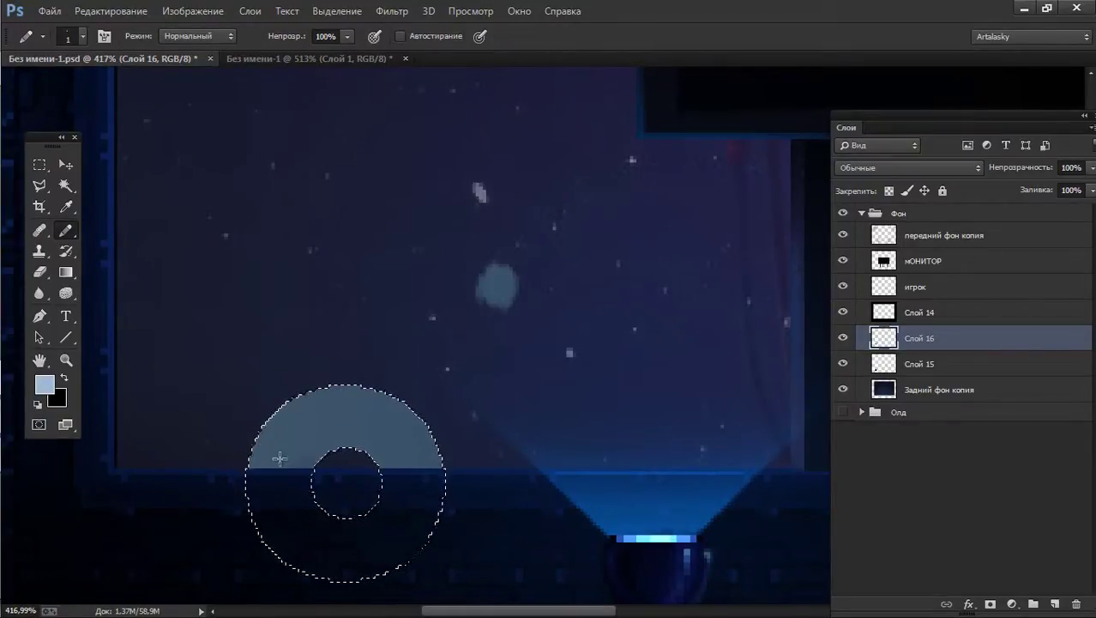
Set a 4 px pencil and paint a light-blue band along the disc's upper arc.
{"action": "right_click", "coordinate": [300, 410]}
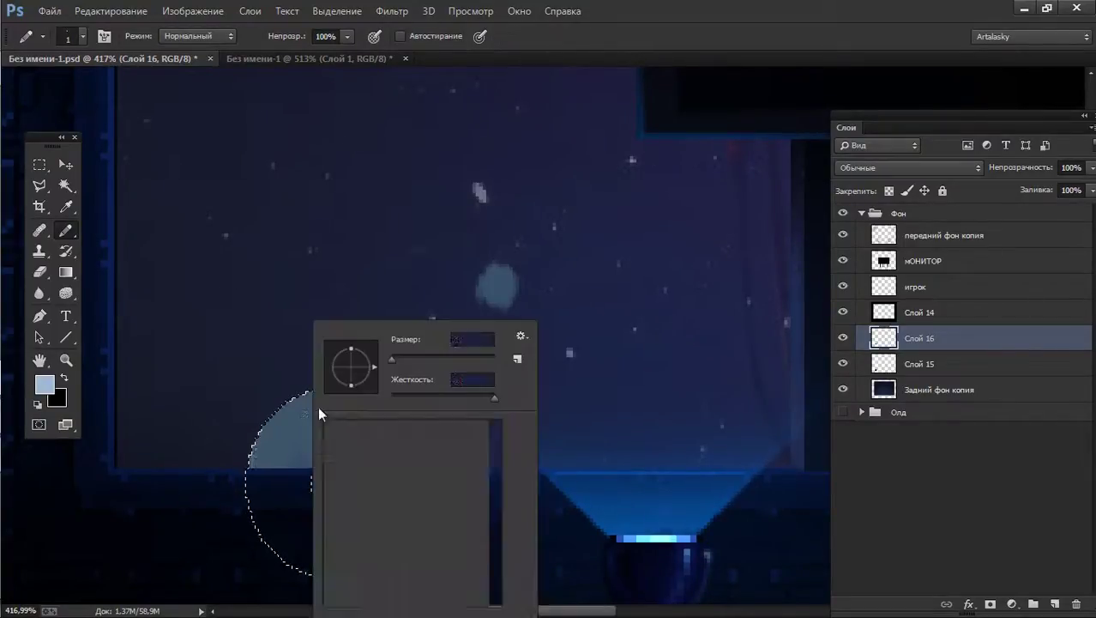
{"action": "left_click", "coordinate": [392, 358]}
{"action": "key", "text": "Return"}
{"action": "key", "text": "F5"}
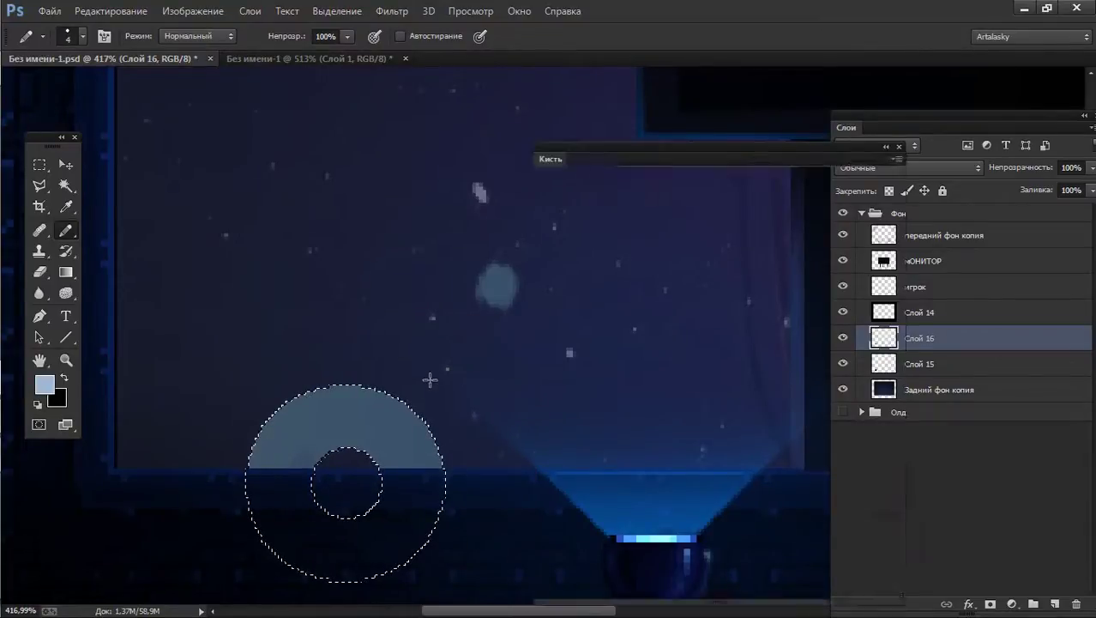
{"action": "key", "text": "F5"}
{"action": "left_click_drag", "start_coordinate": [398, 428], "coordinate": [420, 408]}
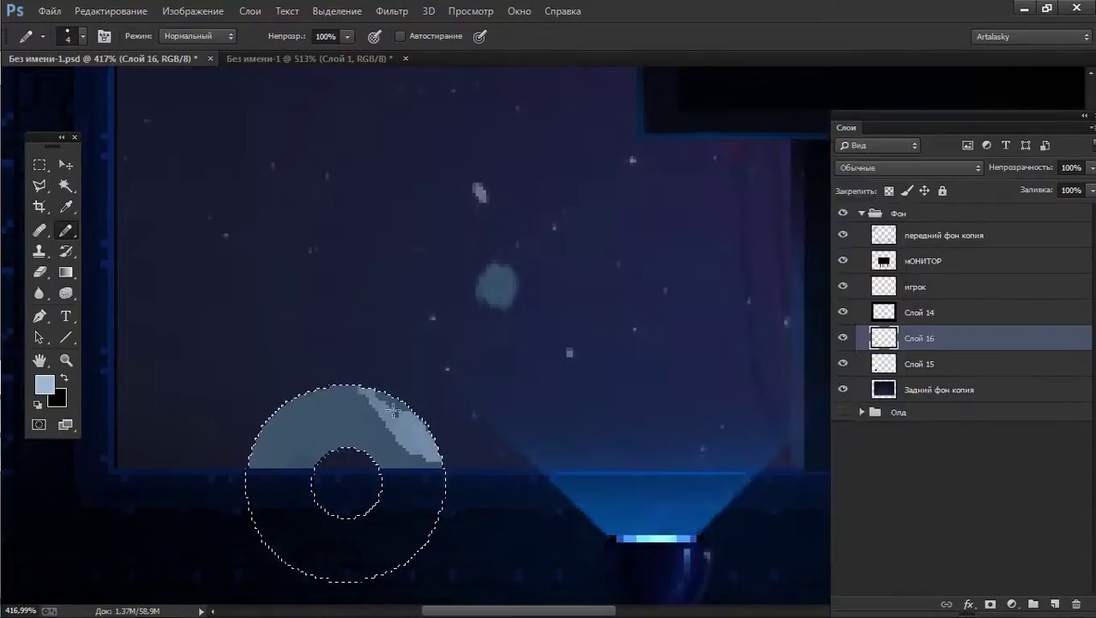
{"action": "mouse_move", "coordinate": [343, 391]}
{"action": "left_mouse_down"}
{"action": "mouse_move", "coordinate": [243, 470]}
{"action": "mouse_move", "coordinate": [351, 384]}
{"action": "left_mouse_up"}
{"action": "key", "text": "bracketright"}
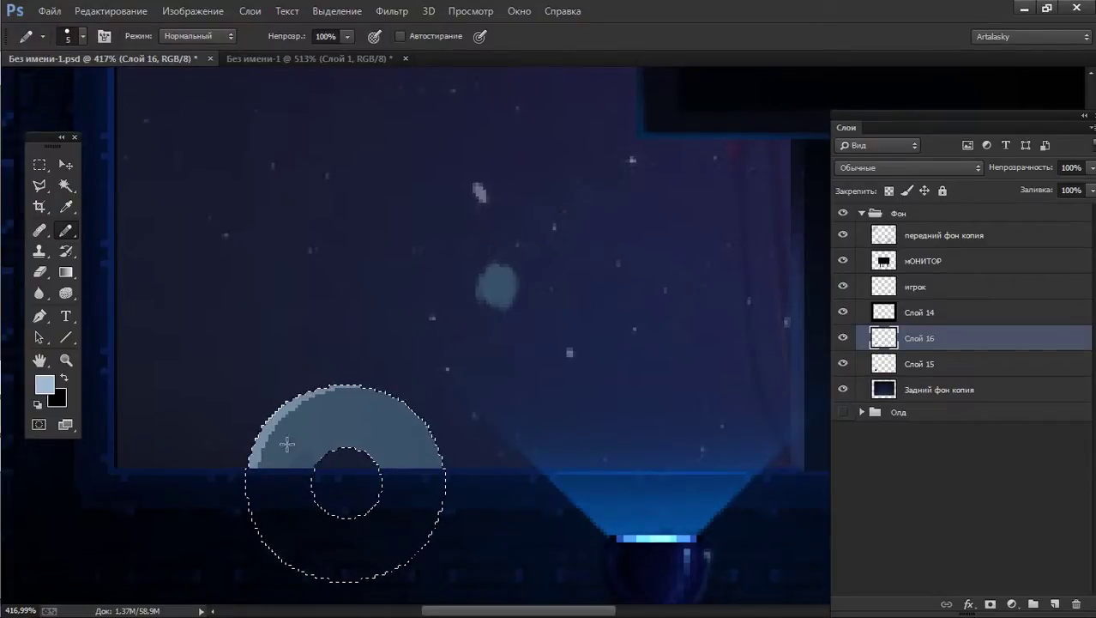
{"action": "key", "text": "ctrl+z"}
{"action": "mouse_move", "coordinate": [257, 464]}
{"action": "left_mouse_down"}
{"action": "mouse_move", "coordinate": [273, 420]}
{"action": "mouse_move", "coordinate": [428, 434]}
{"action": "left_mouse_up"}
{"action": "key", "text": "ctrl+alt+z"}
{"action": "key", "text": "ctrl+alt+z"}
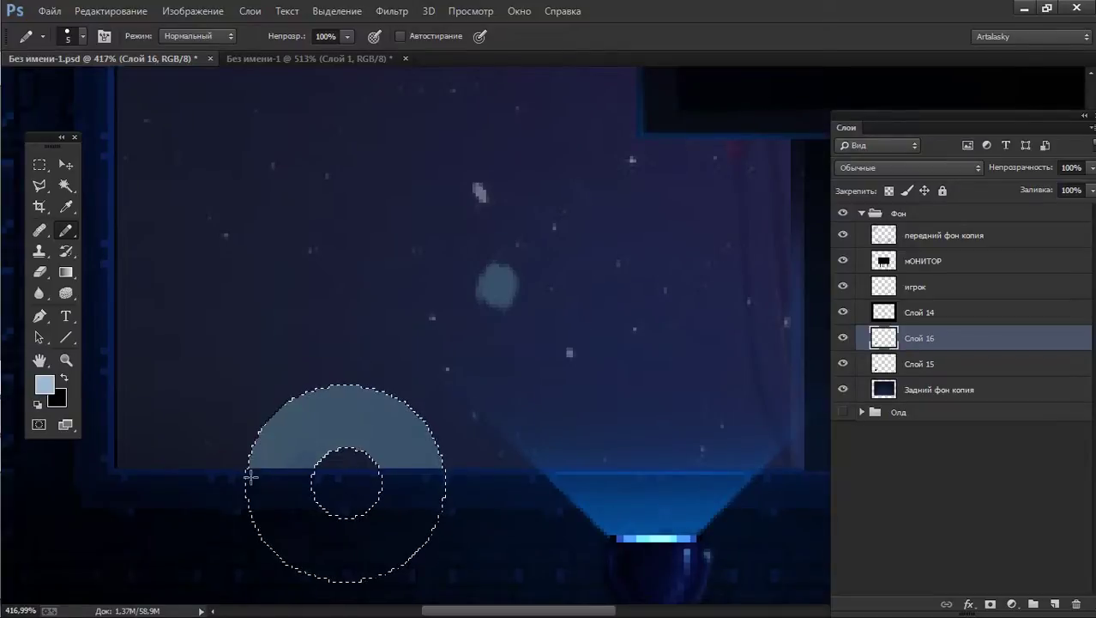
{"action": "mouse_move", "coordinate": [250, 474]}
{"action": "left_mouse_down"}
{"action": "mouse_move", "coordinate": [282, 414]}
{"action": "mouse_move", "coordinate": [368, 396]}
{"action": "mouse_move", "coordinate": [424, 431]}
{"action": "mouse_move", "coordinate": [376, 399]}
{"action": "mouse_move", "coordinate": [309, 403]}
{"action": "mouse_move", "coordinate": [442, 461]}
{"action": "left_mouse_up"}
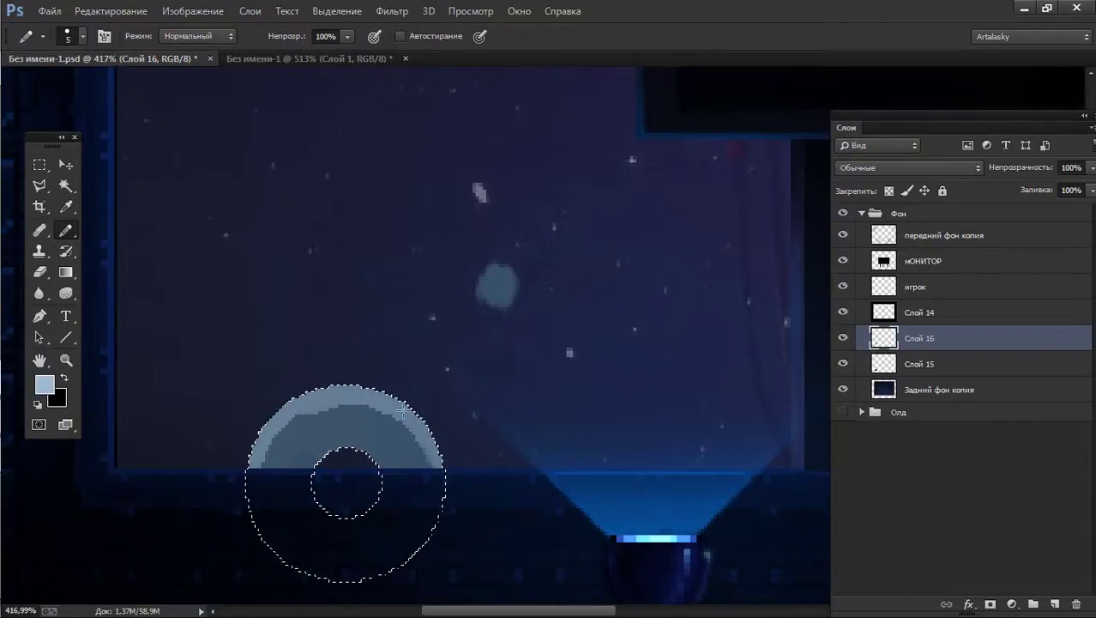
Sample grey-blue and light blue from the disc, fill the ring's dark left notch, then deselect.
{"action": "key", "text": "x"}
{"action": "left_click", "coordinate": [292, 443], "text": "alt"}
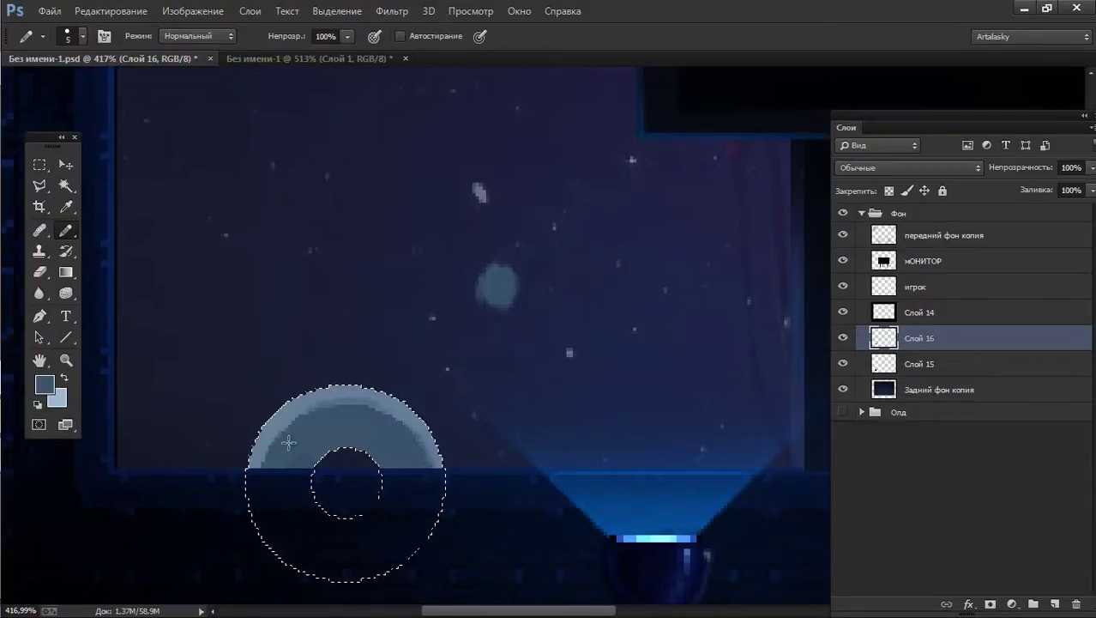
{"action": "key", "text": "x"}
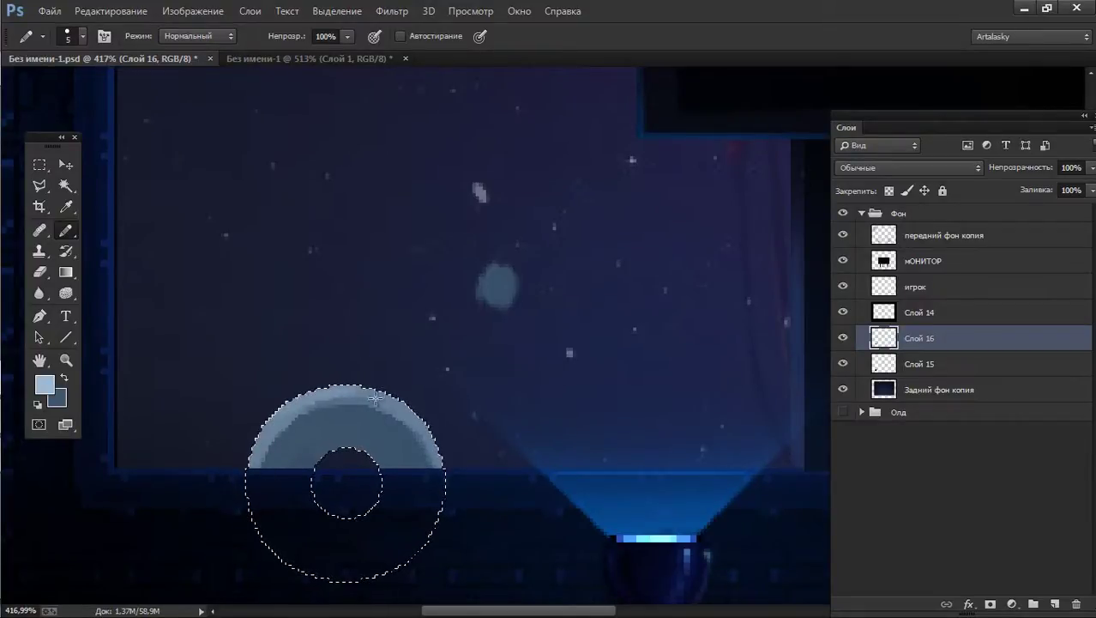
{"action": "key", "text": "x"}
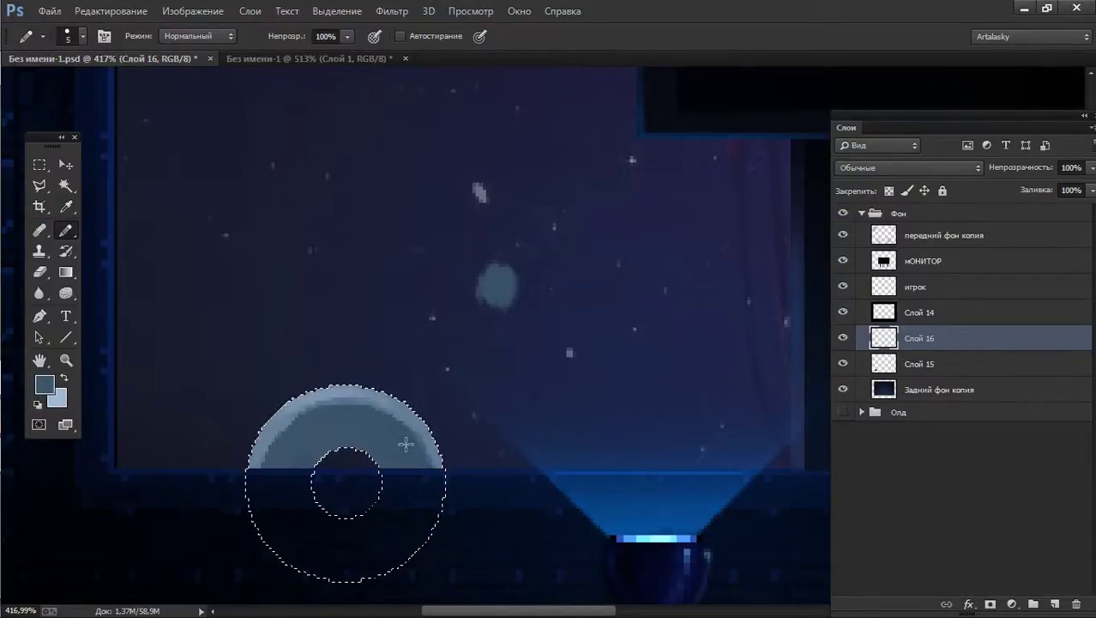
{"action": "key", "text": "x"}
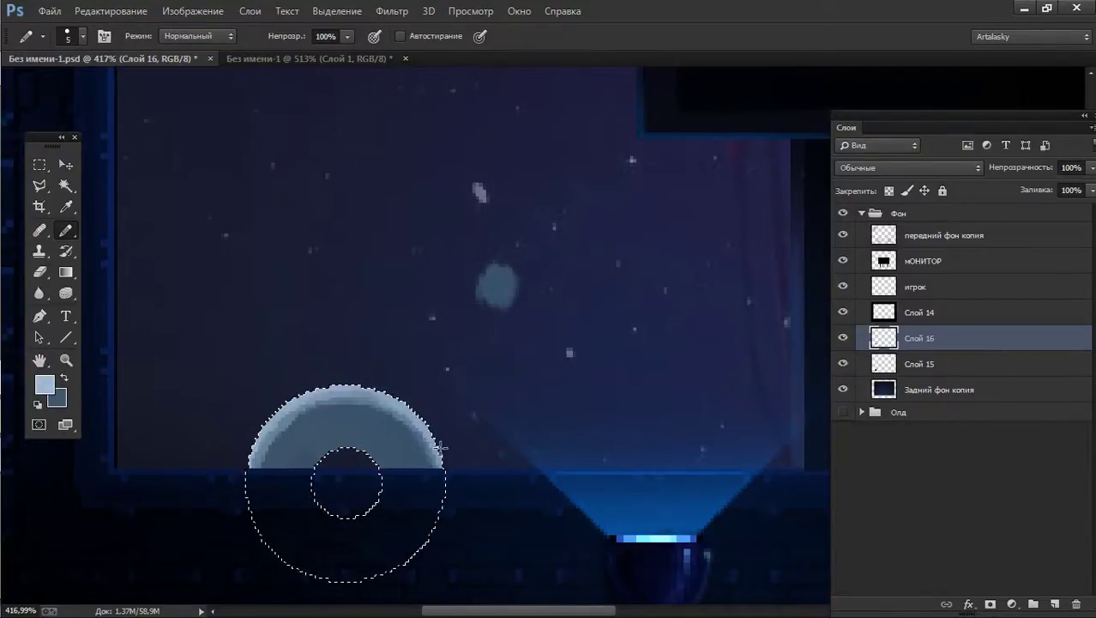
{"action": "key", "text": "x"}
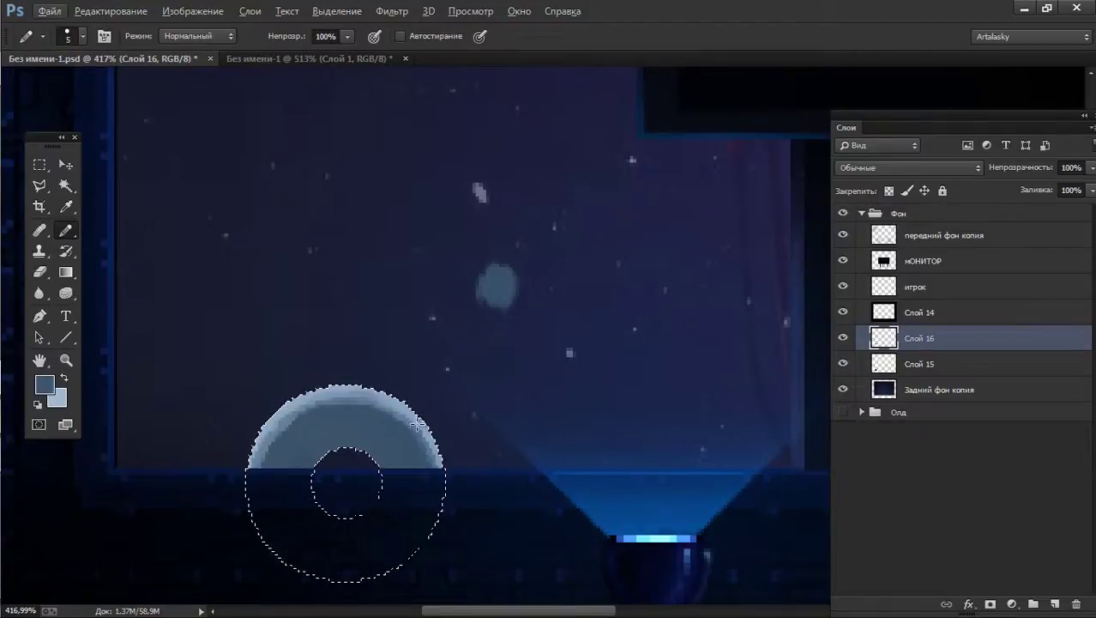
{"action": "left_click", "coordinate": [417, 421], "text": "alt"}
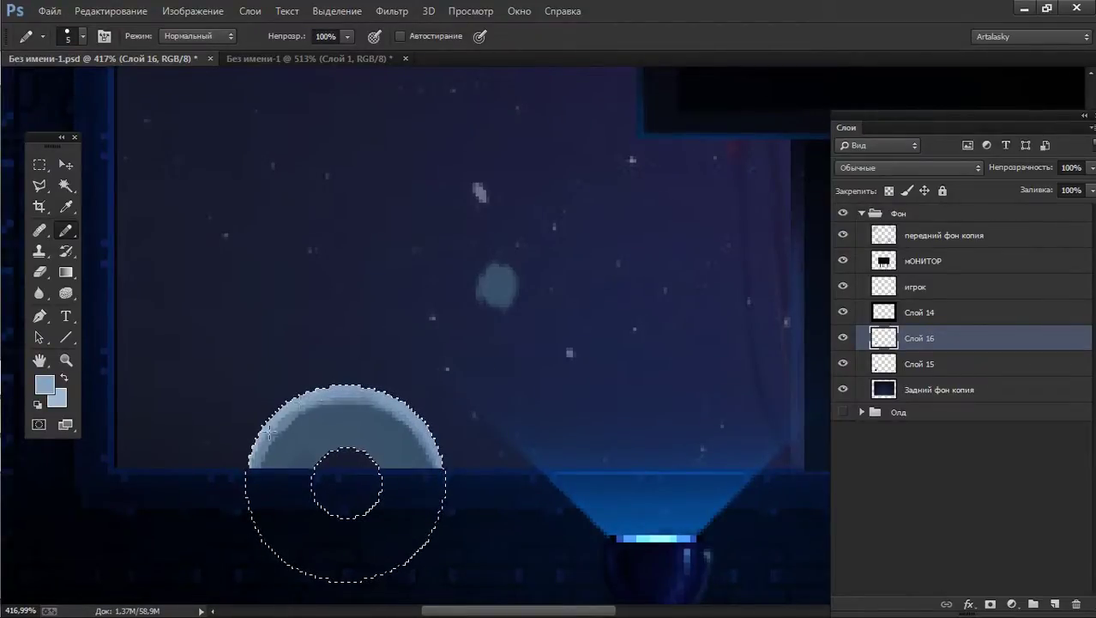
{"action": "left_click_drag", "start_coordinate": [265, 439], "coordinate": [246, 475]}
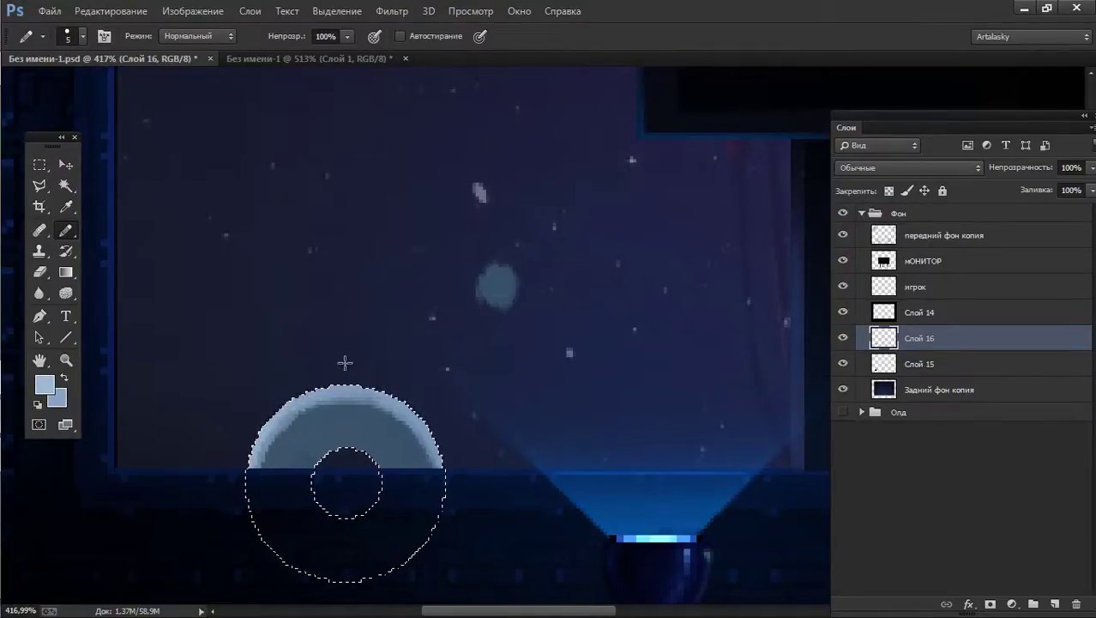
{"action": "key", "text": "ctrl+d"}
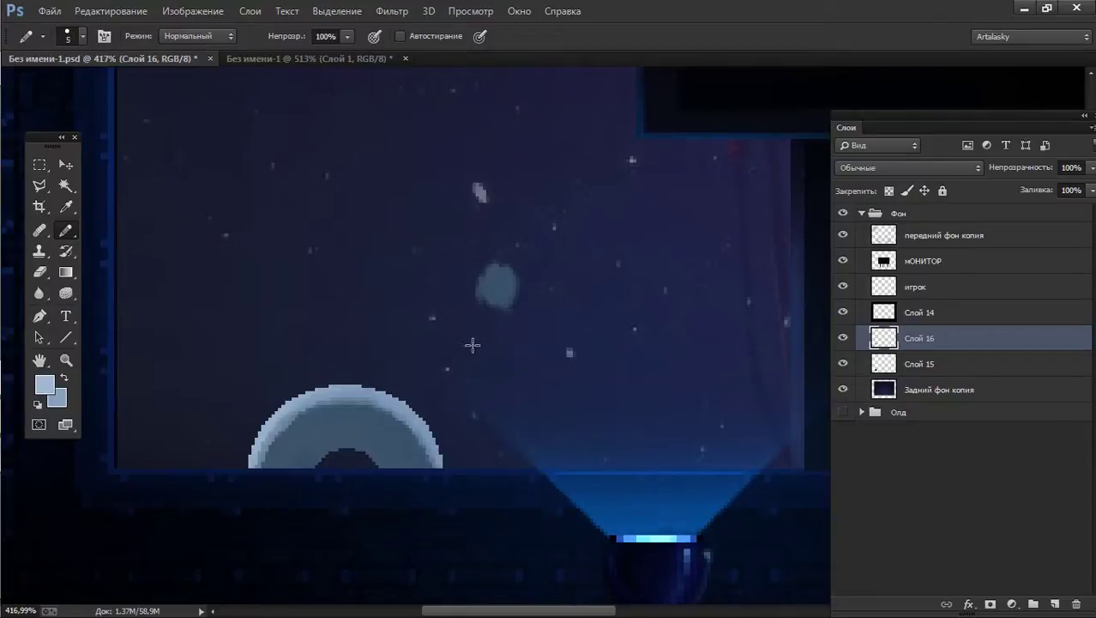
Reload the ring selection and repaint the rim's top in a darker grey-blue, thinning the light band.
{"action": "key", "text": "ctrl+z"}
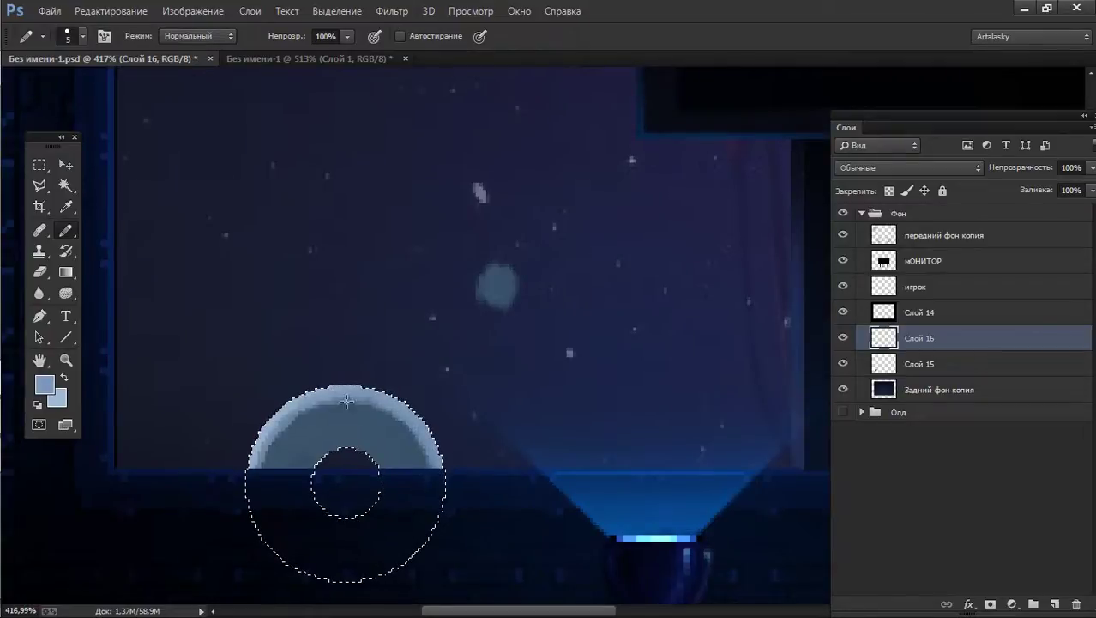
{"action": "left_click", "coordinate": [324, 415], "text": "alt"}
{"action": "left_click_drag", "start_coordinate": [327, 414], "coordinate": [413, 447]}
{"action": "left_click_drag", "start_coordinate": [318, 416], "coordinate": [360, 417]}
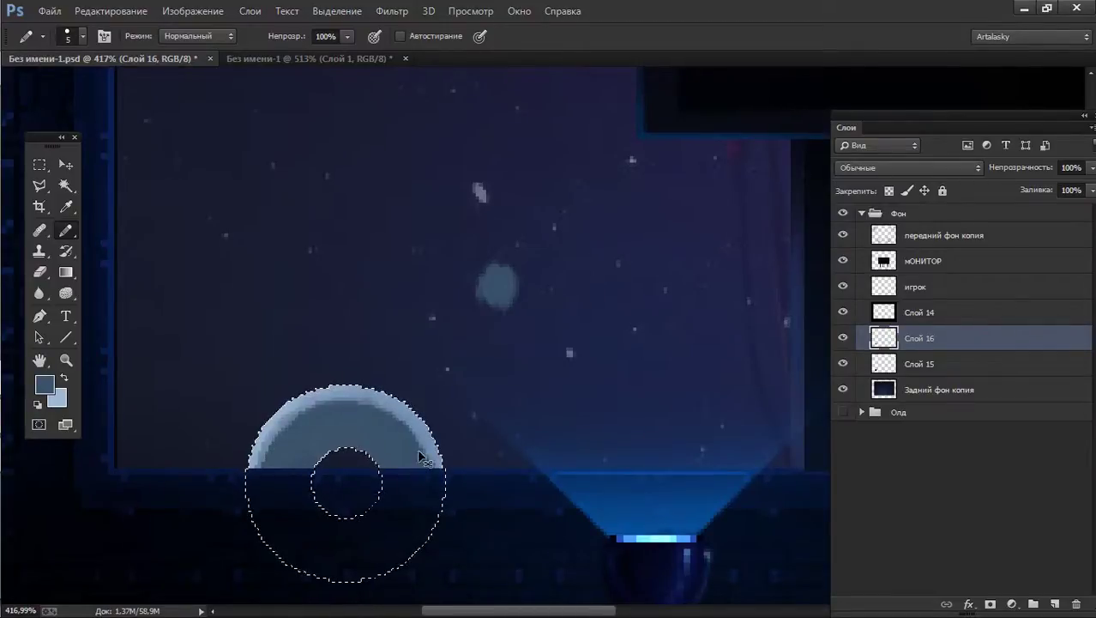
{"action": "key", "text": "ctrl+d"}
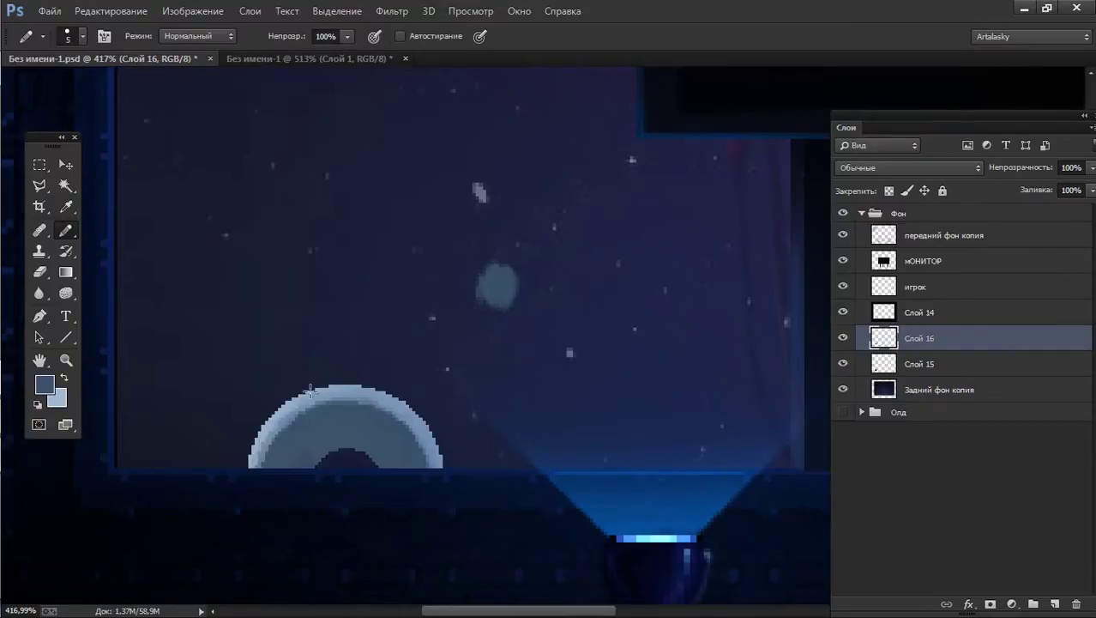
Zoom out to view the disc on the floor beside the left lamp.
{"action": "scroll", "coordinate": [480, 386], "scroll_direction": "down", "scroll_amount": 2}
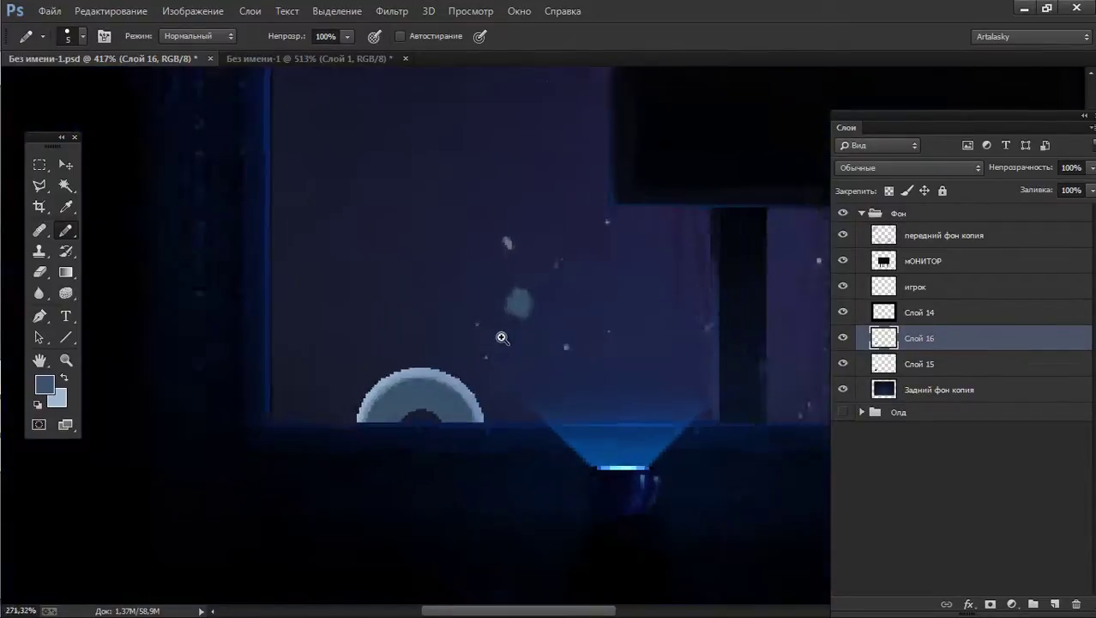
{"action": "scroll", "coordinate": [557, 291], "scroll_direction": "down", "scroll_amount": 2}
{"action": "mouse_move", "coordinate": [555, 283]}
{"action": "left_mouse_down"}
{"action": "mouse_move", "coordinate": [514, 302]}
{"action": "mouse_move", "coordinate": [550, 342]}
{"action": "mouse_move", "coordinate": [521, 334]}
{"action": "left_mouse_up"}
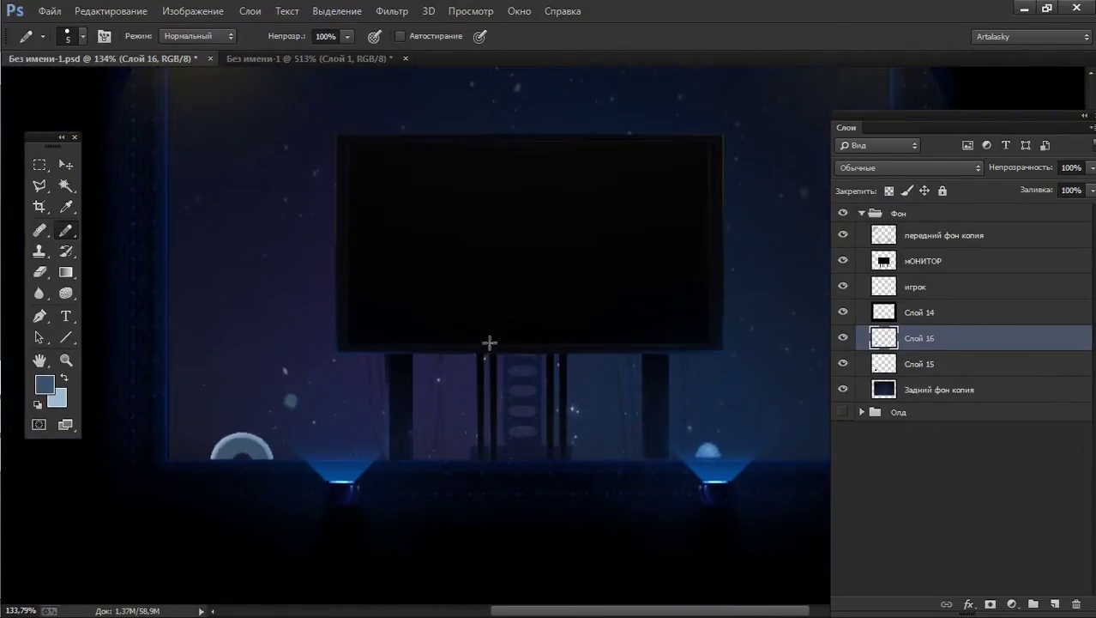
Shrink the brush, swap to light blue and paint a small block beside the moon.
{"action": "mouse_move", "coordinate": [207, 454]}
{"action": "left_mouse_down"}
{"action": "mouse_move", "coordinate": [309, 443]}
{"action": "mouse_move", "coordinate": [232, 424]}
{"action": "mouse_move", "coordinate": [286, 355]}
{"action": "left_mouse_up"}
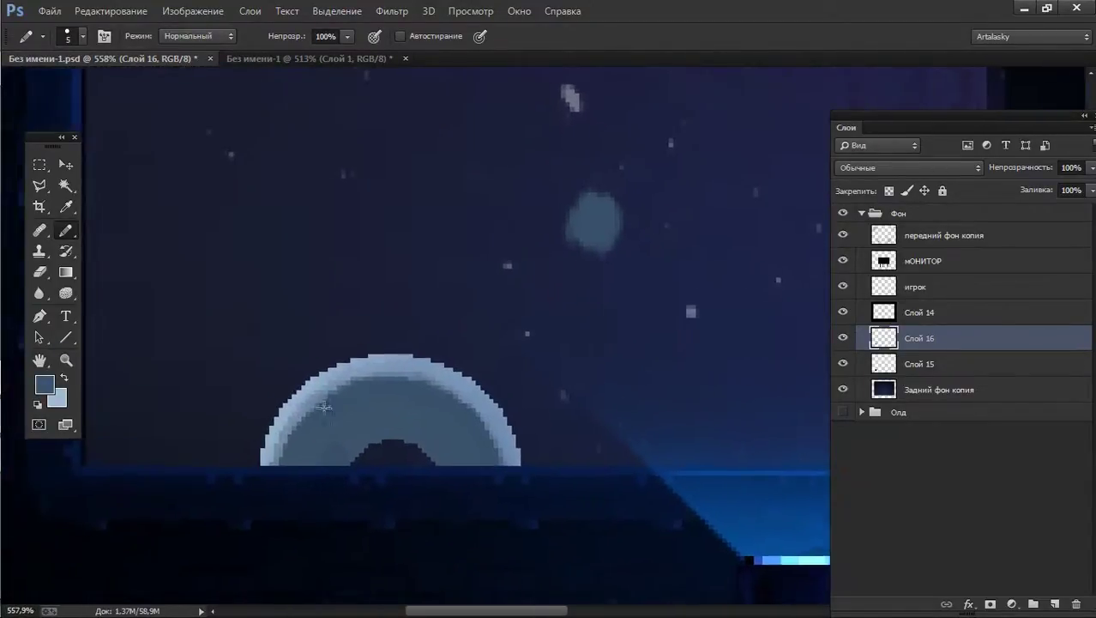
{"action": "right_click", "coordinate": [332, 328]}
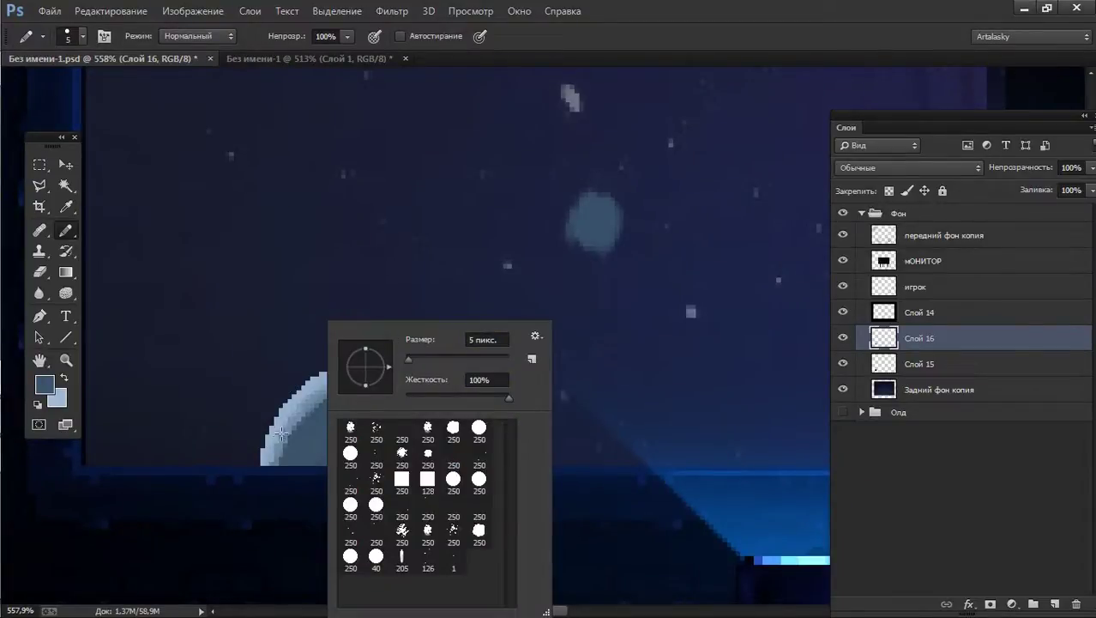
{"action": "key", "text": "Escape"}
{"action": "key", "text": "bracketleft"}
{"action": "key", "text": "bracketleft"}
{"action": "key", "text": "bracketleft"}
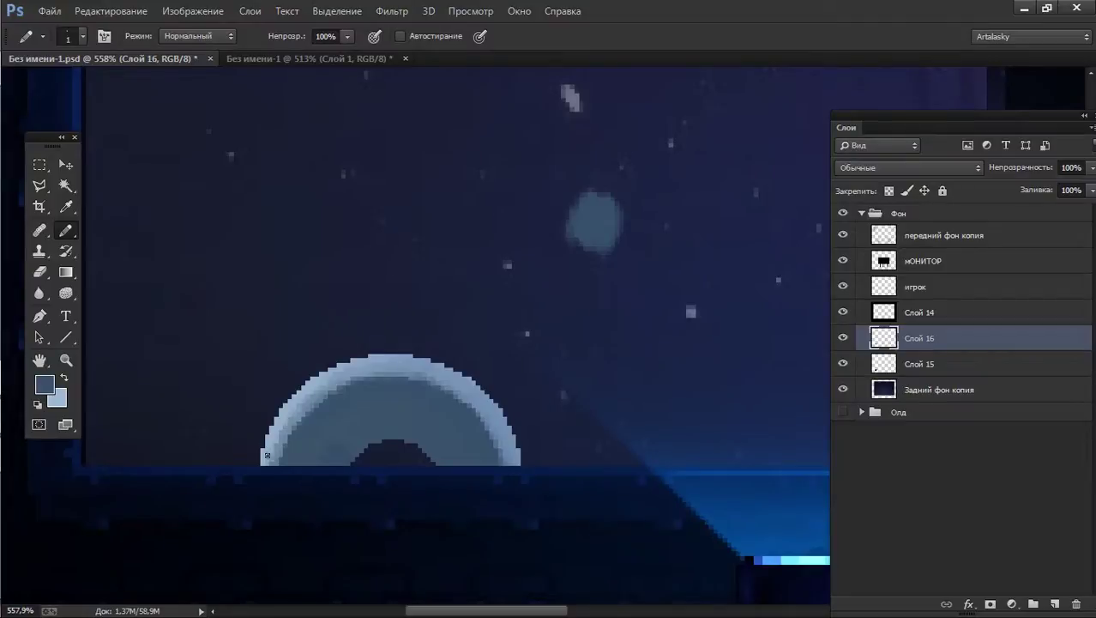
{"action": "left_click", "coordinate": [843, 338]}
{"action": "key", "text": "x"}
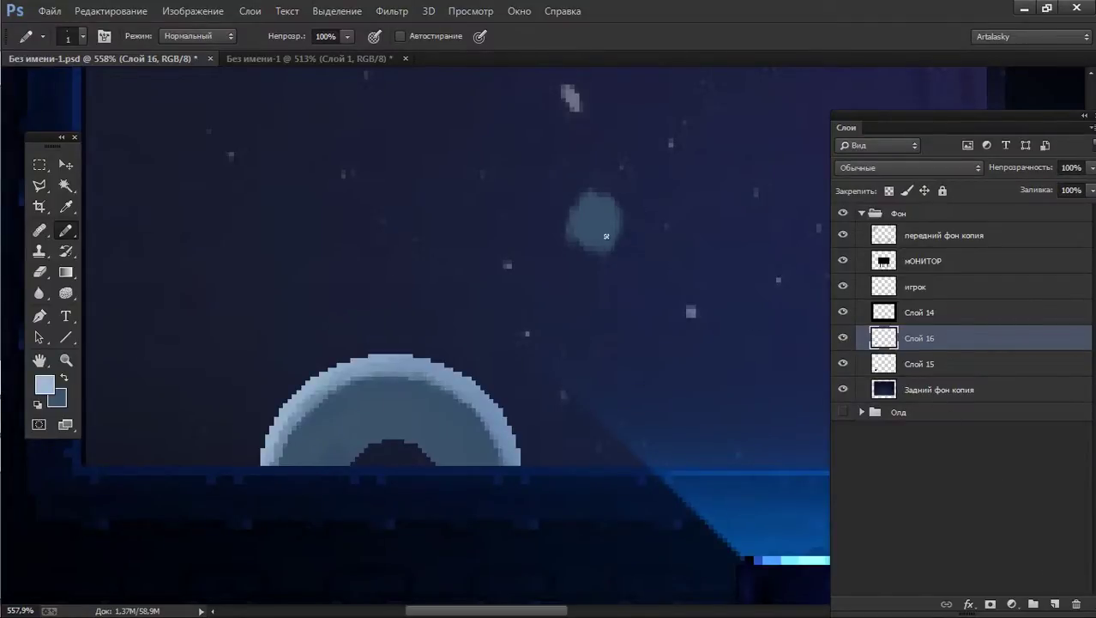
{"action": "mouse_move", "coordinate": [604, 239]}
{"action": "left_mouse_down"}
{"action": "mouse_move", "coordinate": [625, 235]}
{"action": "mouse_move", "coordinate": [620, 254]}
{"action": "left_mouse_up"}
On a new layer, brighten the arc's lower-left, upper-left and right rim pixels.
{"action": "left_click", "coordinate": [1055, 604]}
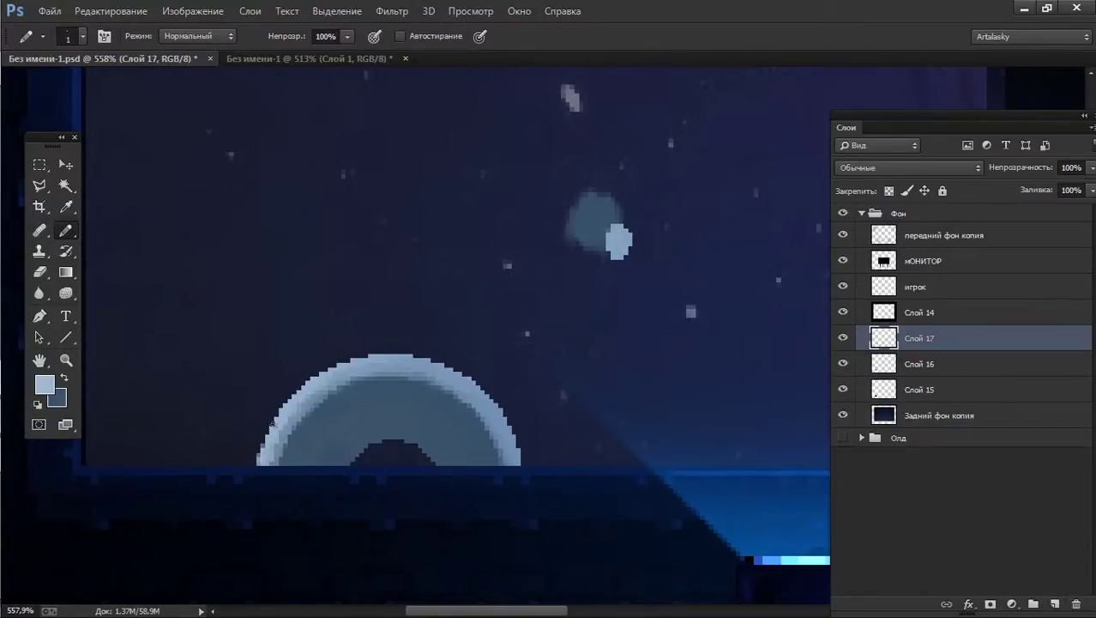
{"action": "left_click_drag", "start_coordinate": [272, 424], "coordinate": [263, 448]}
{"action": "left_click_drag", "start_coordinate": [315, 372], "coordinate": [406, 350]}
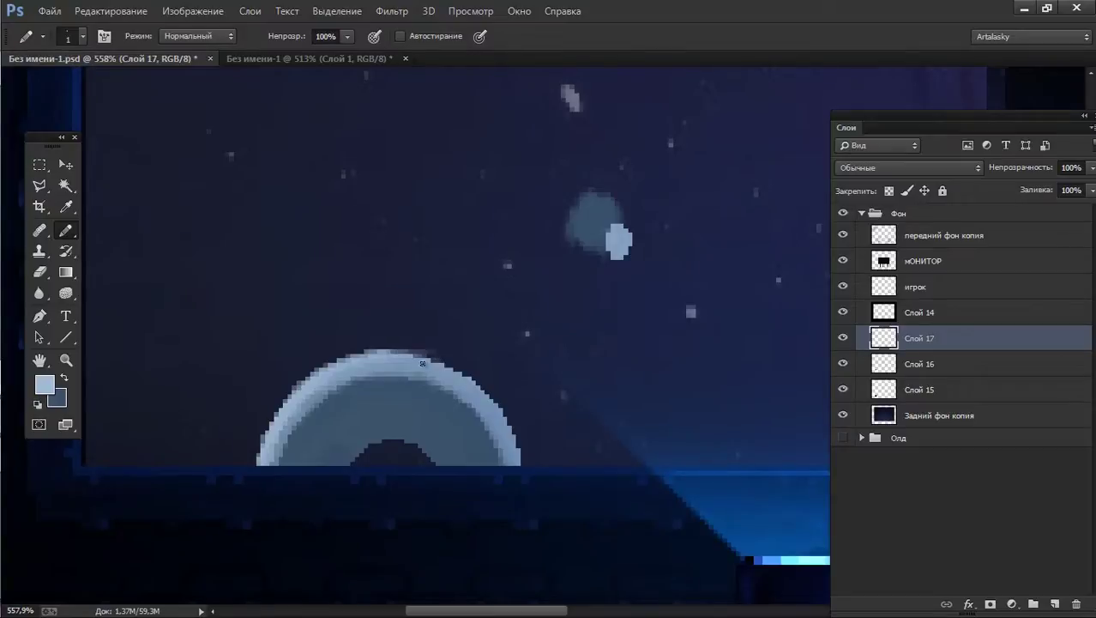
{"action": "key", "text": "e"}
{"action": "key", "text": "b"}
{"action": "left_click_drag", "start_coordinate": [472, 389], "coordinate": [494, 403]}
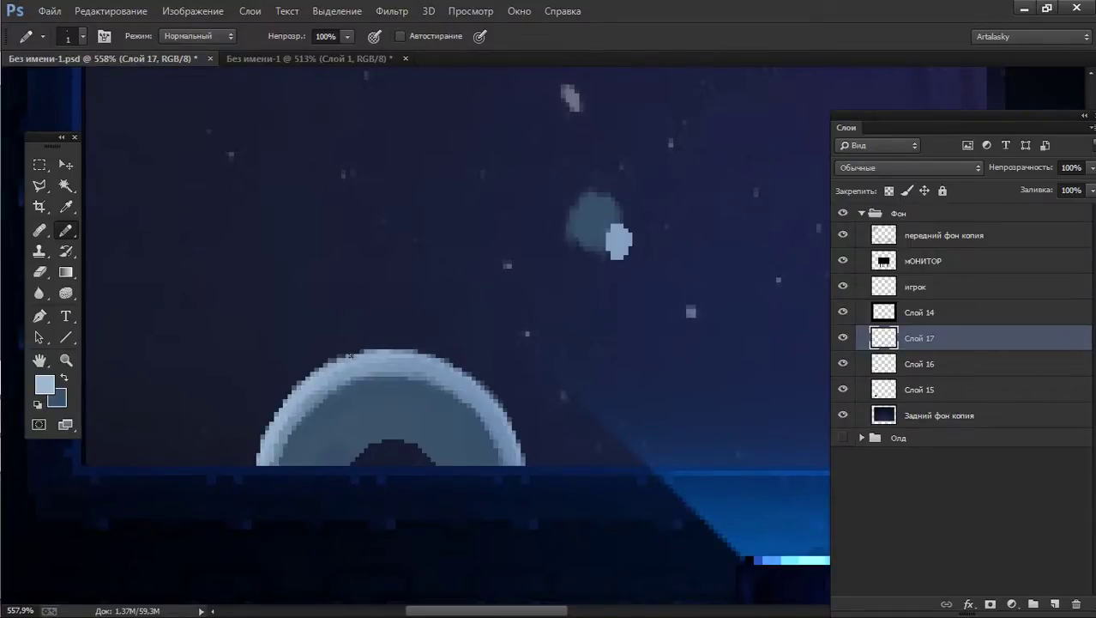
{"action": "left_click_drag", "start_coordinate": [349, 354], "coordinate": [332, 365]}
Compare with Слой 17 hidden, recentre the view and brighten the arc's upper-right part.
{"action": "scroll", "coordinate": [377, 318], "scroll_direction": "down", "scroll_amount": 5}
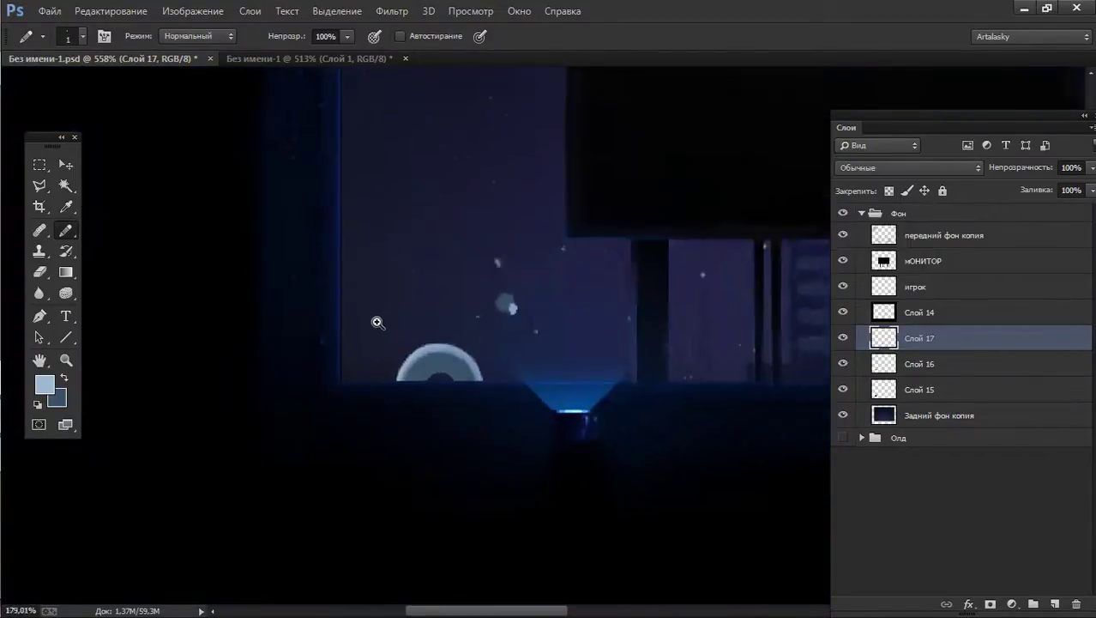
{"action": "left_click", "coordinate": [842, 338]}
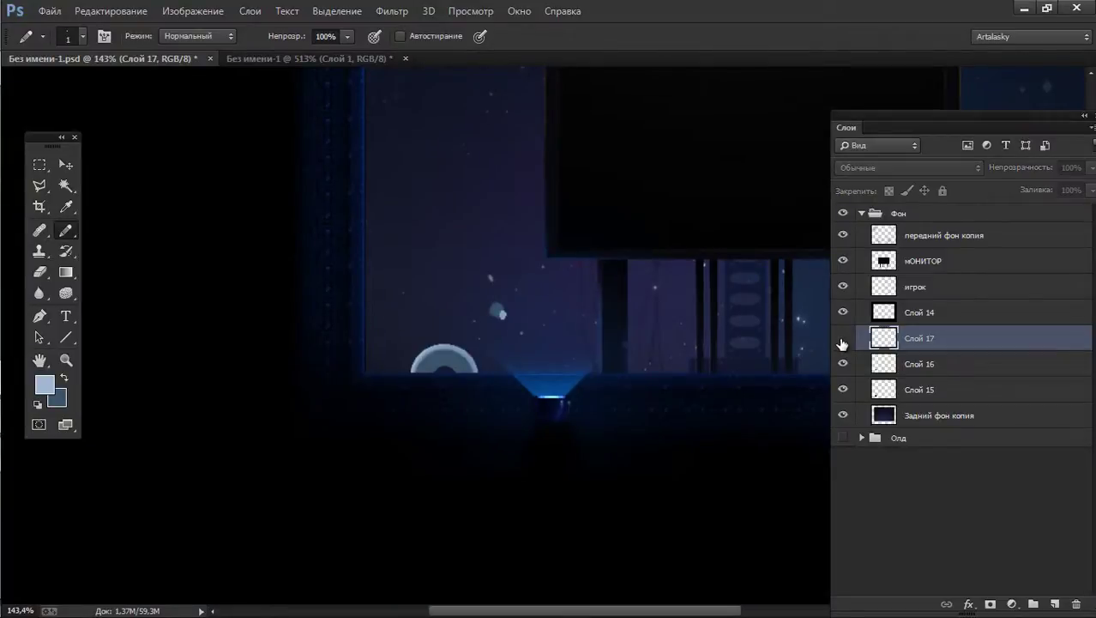
{"action": "left_click_drag", "start_coordinate": [672, 331], "coordinate": [496, 375]}
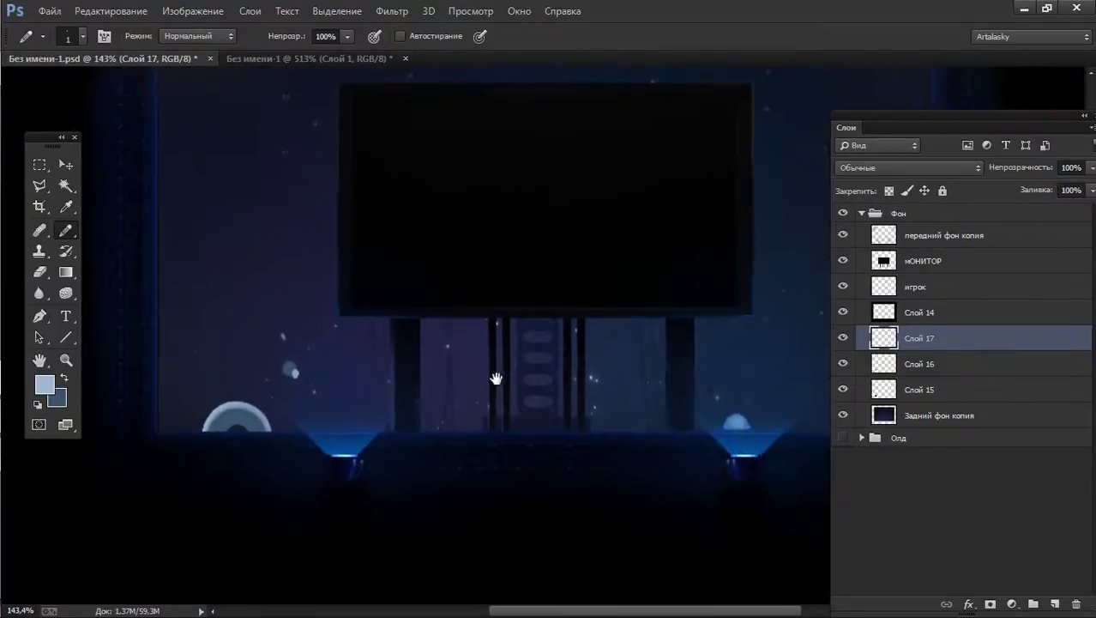
{"action": "scroll", "coordinate": [238, 421], "scroll_direction": "up", "scroll_amount": 4}
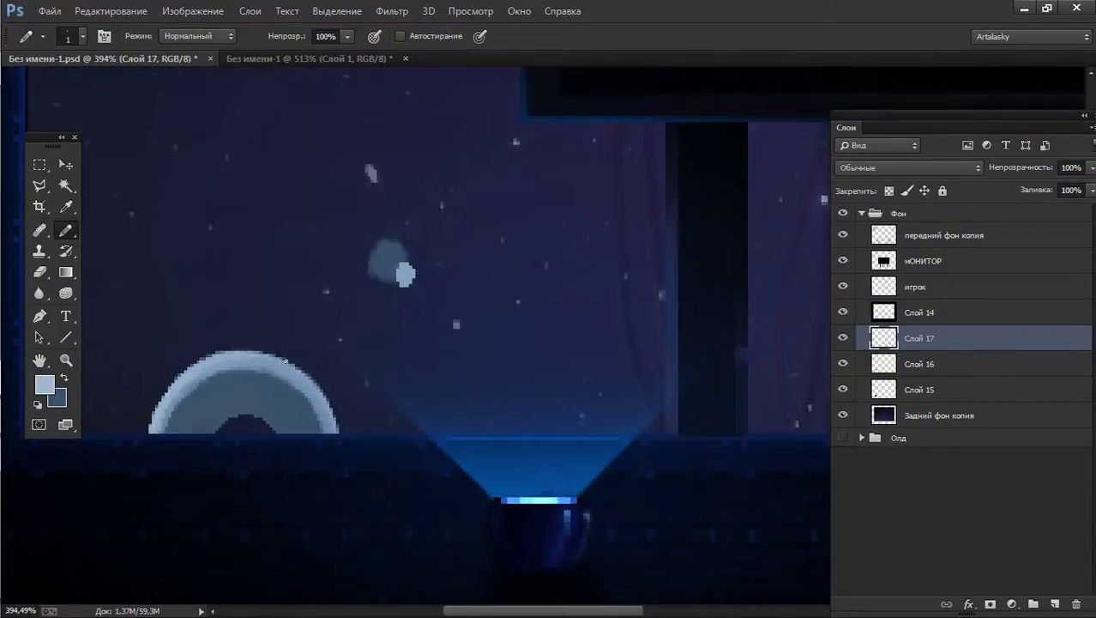
{"action": "left_click_drag", "start_coordinate": [273, 358], "coordinate": [321, 398]}
{"action": "scroll", "coordinate": [549, 422], "scroll_direction": "up", "scroll_amount": 2}
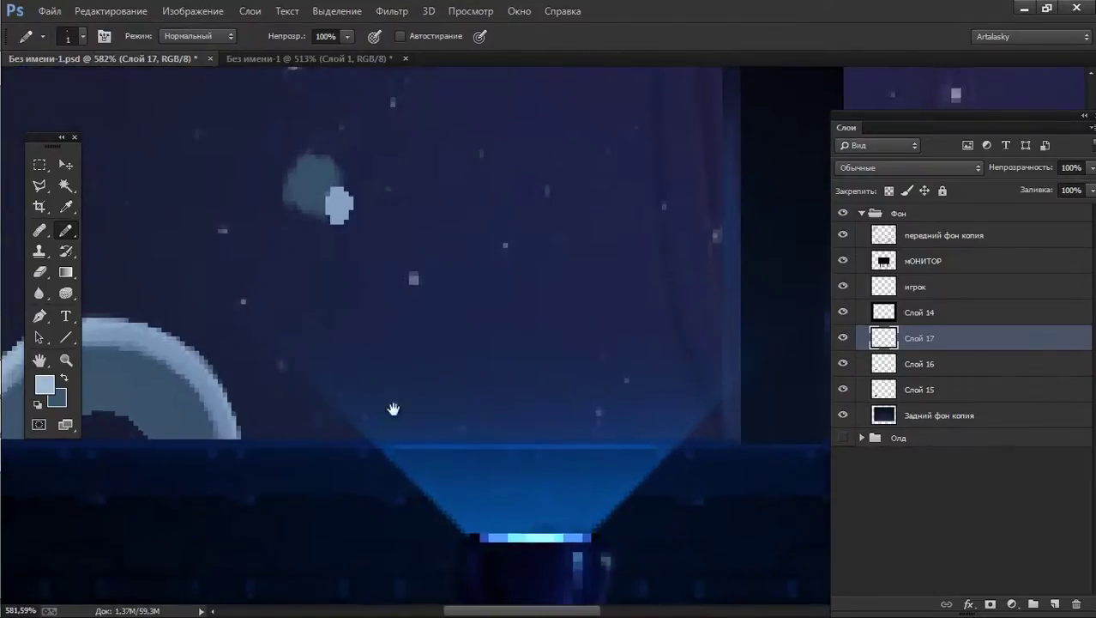
{"action": "scroll", "coordinate": [391, 408], "scroll_direction": "up", "scroll_amount": 2}
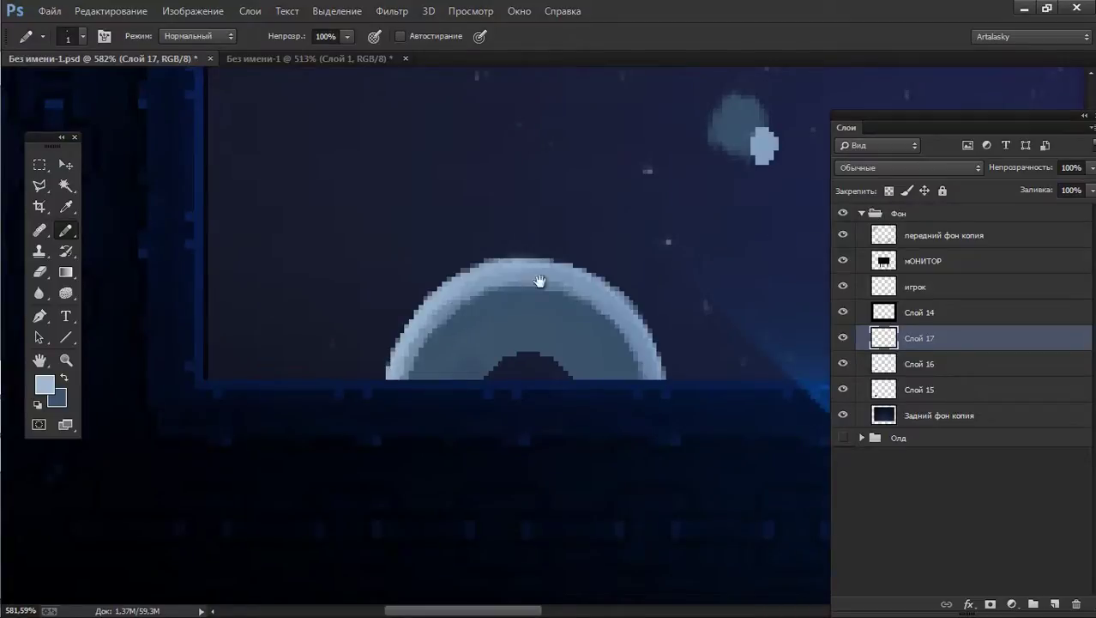
{"action": "scroll", "coordinate": [557, 277], "scroll_direction": "down", "scroll_amount": 1}
{"action": "scroll", "coordinate": [618, 262], "scroll_direction": "down", "scroll_amount": 1}
{"action": "scroll", "coordinate": [600, 258], "scroll_direction": "down", "scroll_amount": 1}
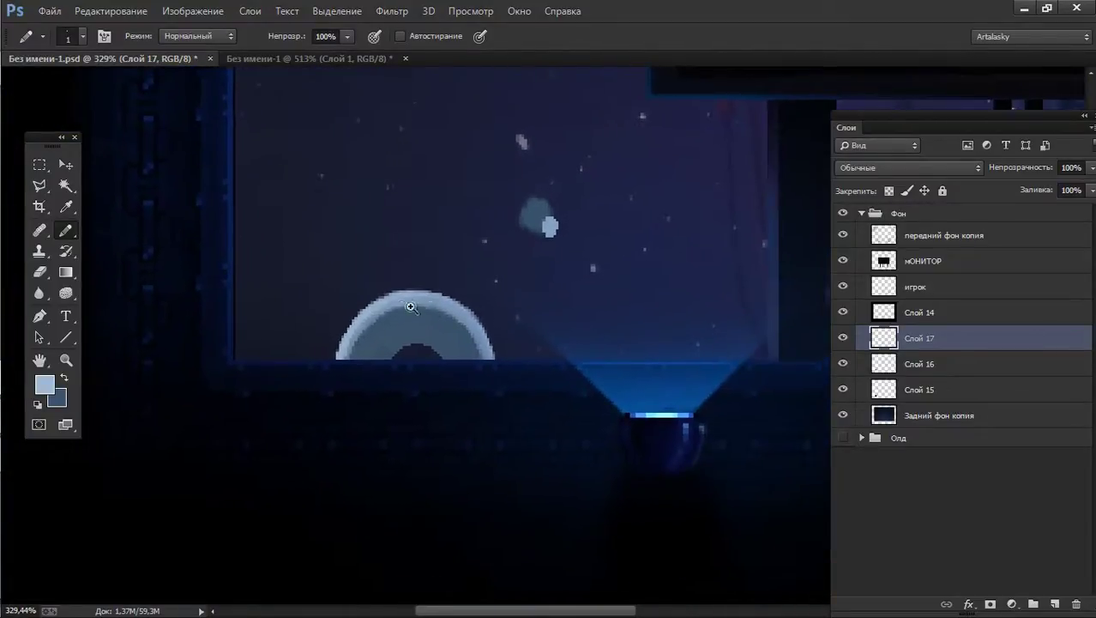
{"action": "scroll", "coordinate": [422, 295], "scroll_direction": "up", "scroll_amount": 2}
Repaint the dark bump's left and top edges in the arc's blue.
{"action": "key", "text": "x"}
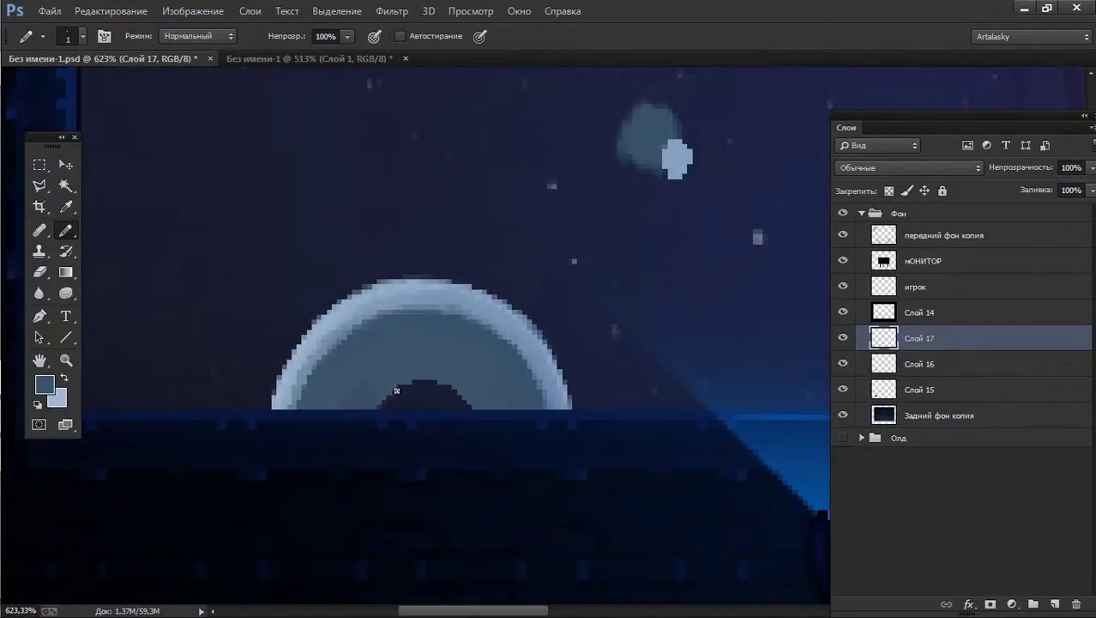
{"action": "left_click_drag", "start_coordinate": [396, 391], "coordinate": [372, 409]}
{"action": "key", "text": "e"}
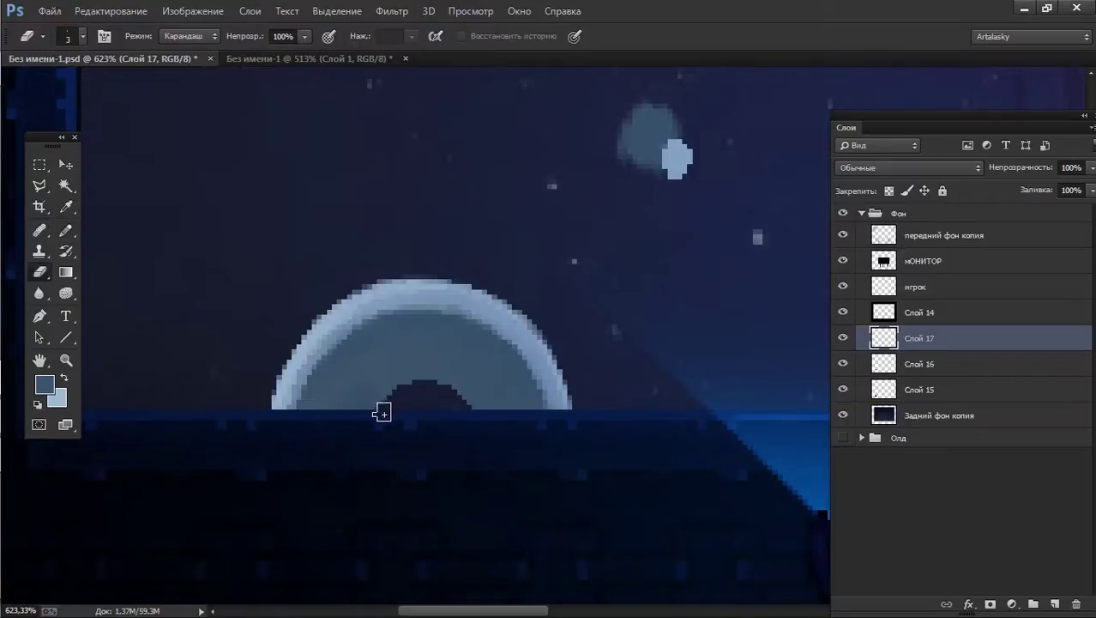
{"action": "key", "text": "b"}
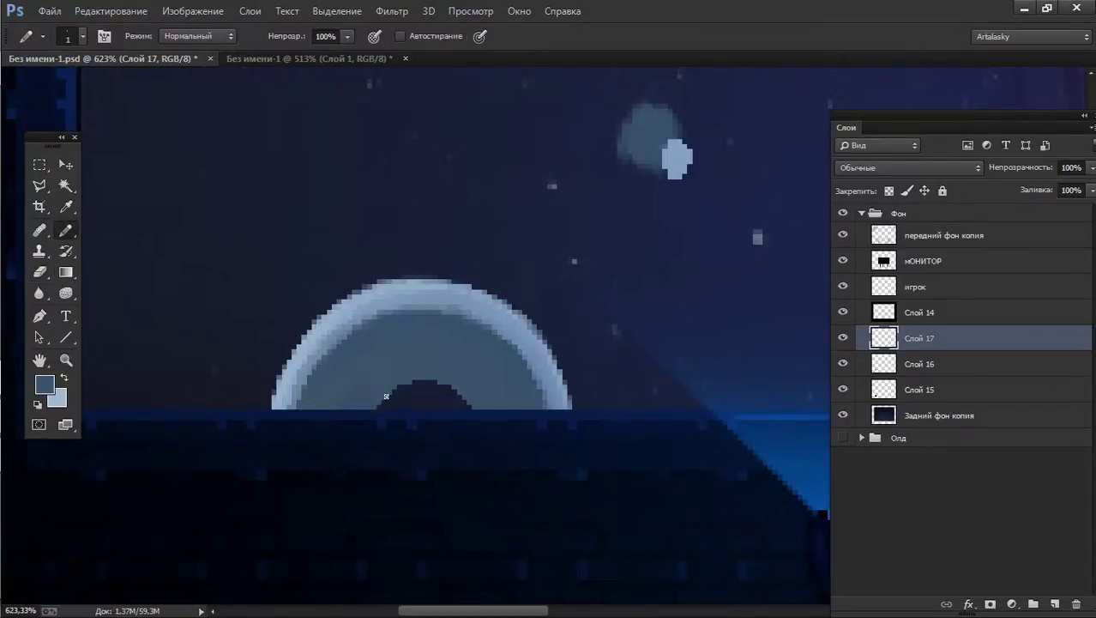
{"action": "left_click_drag", "start_coordinate": [409, 386], "coordinate": [429, 387]}
{"action": "key", "text": "e"}
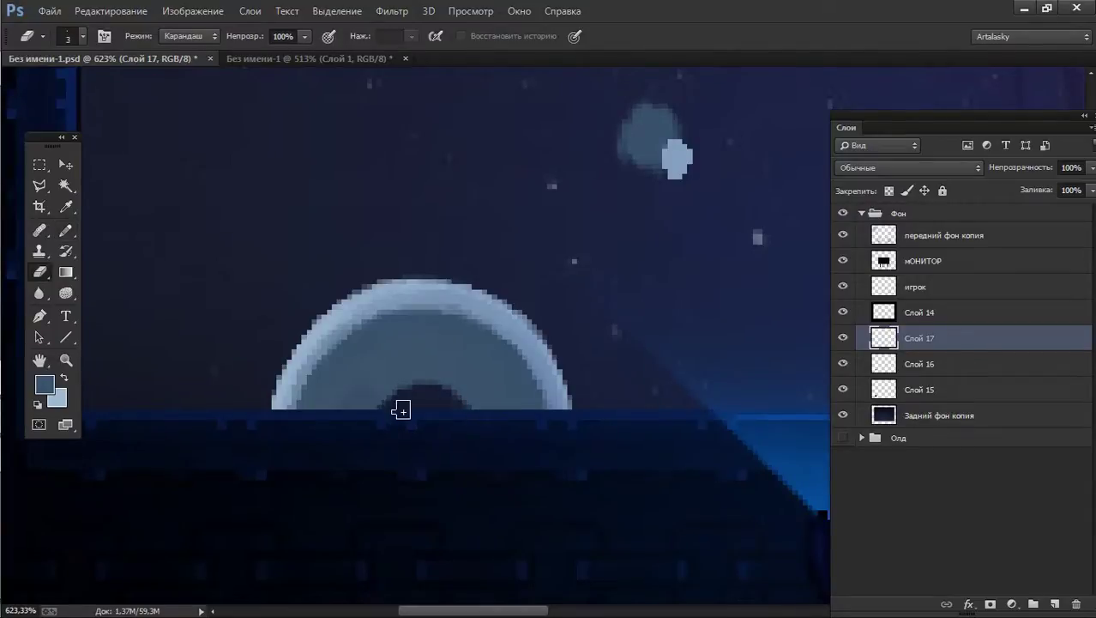
{"action": "key", "text": "b"}
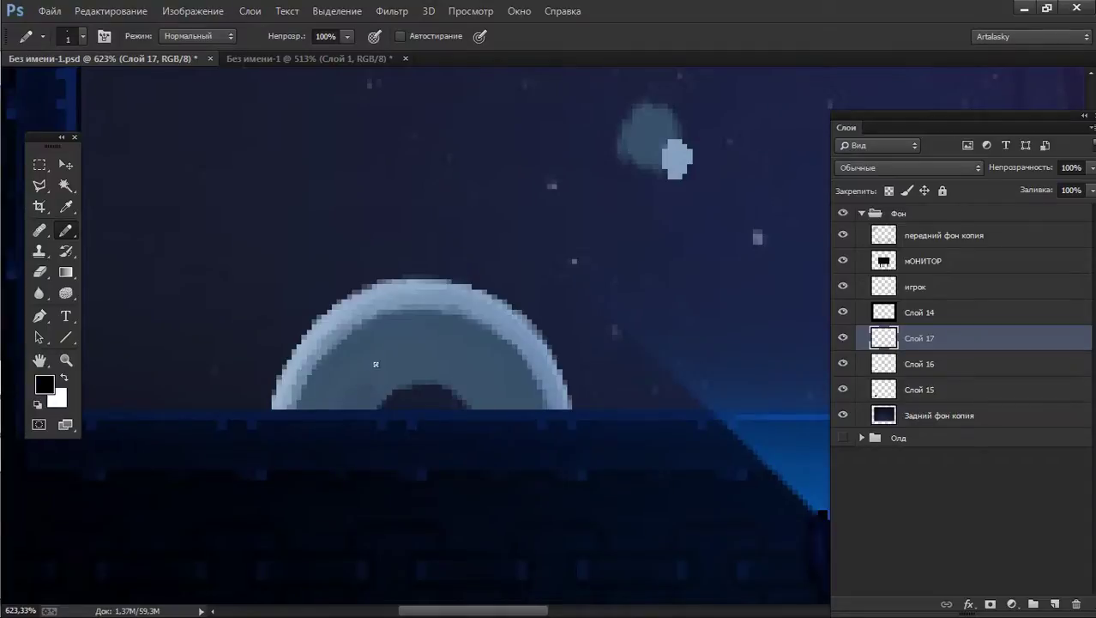
Sample the disc's blue-grey and set the Pencil blend mode to Multiply.
{"action": "left_click", "coordinate": [380, 356], "text": "alt"}
{"action": "left_click", "coordinate": [215, 36]}
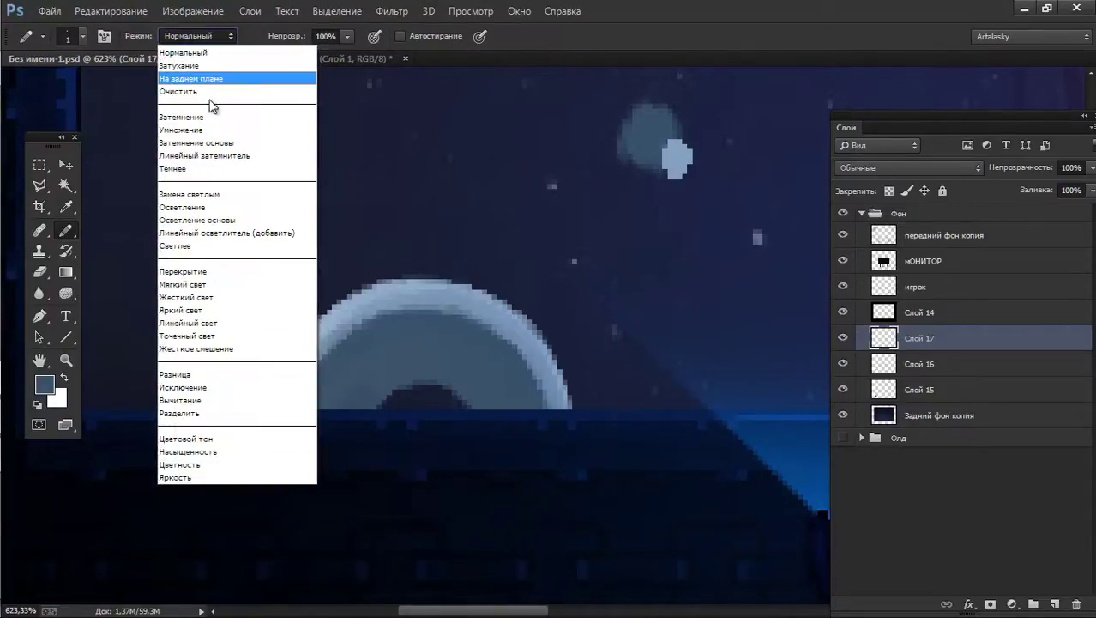
{"action": "left_click", "coordinate": [214, 129]}
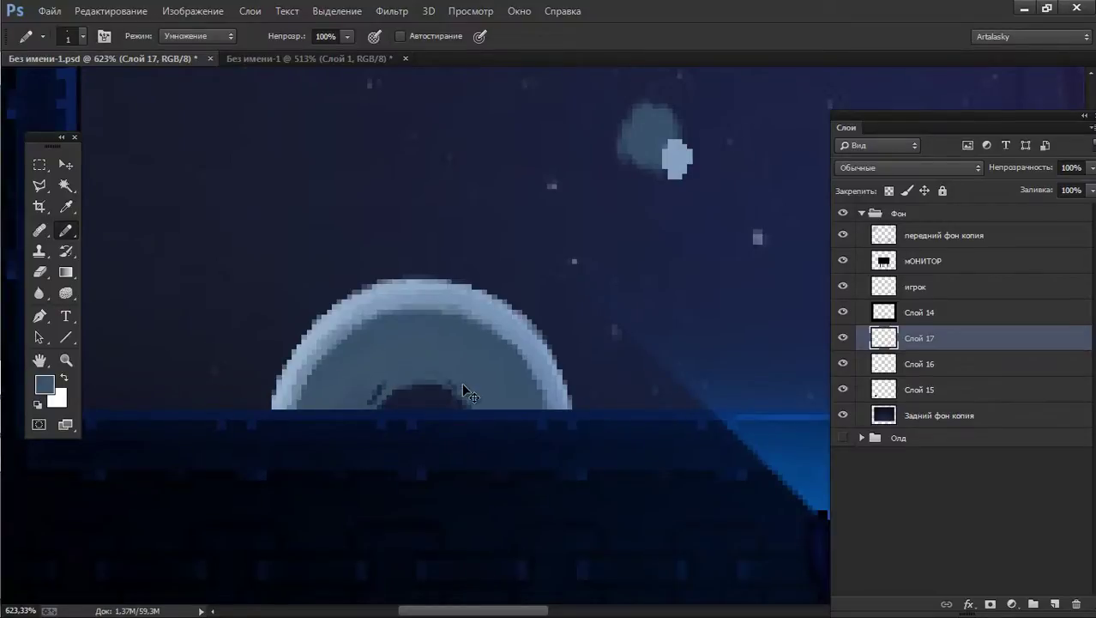
On Слой 16, redo the dark curved stroke arcing around the hole.
{"action": "left_click", "coordinate": [901, 391]}
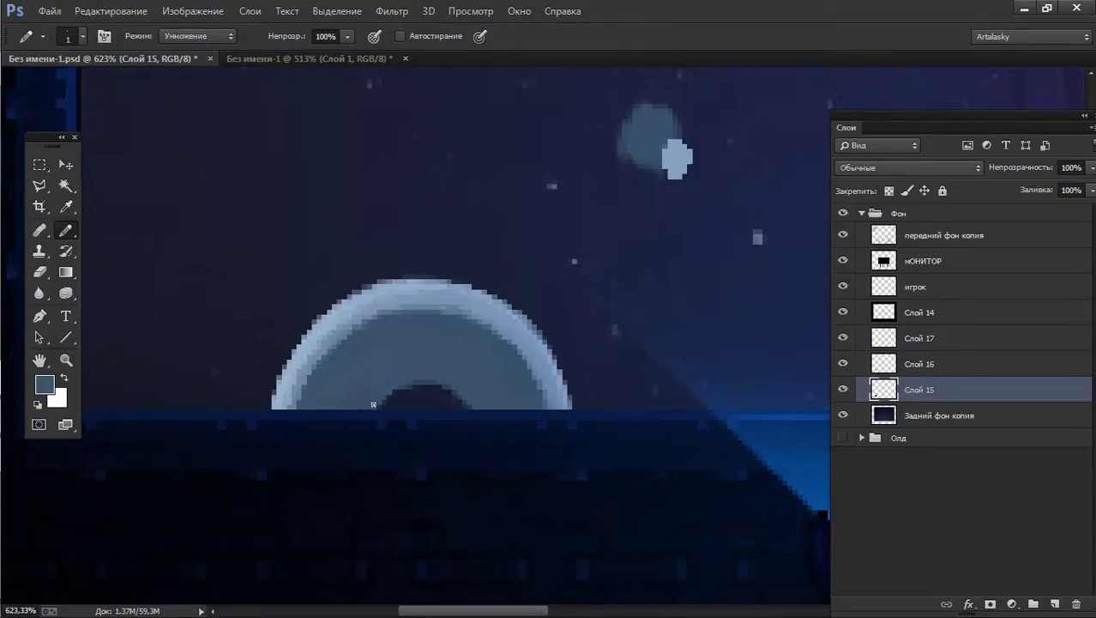
{"action": "left_click", "coordinate": [888, 371]}
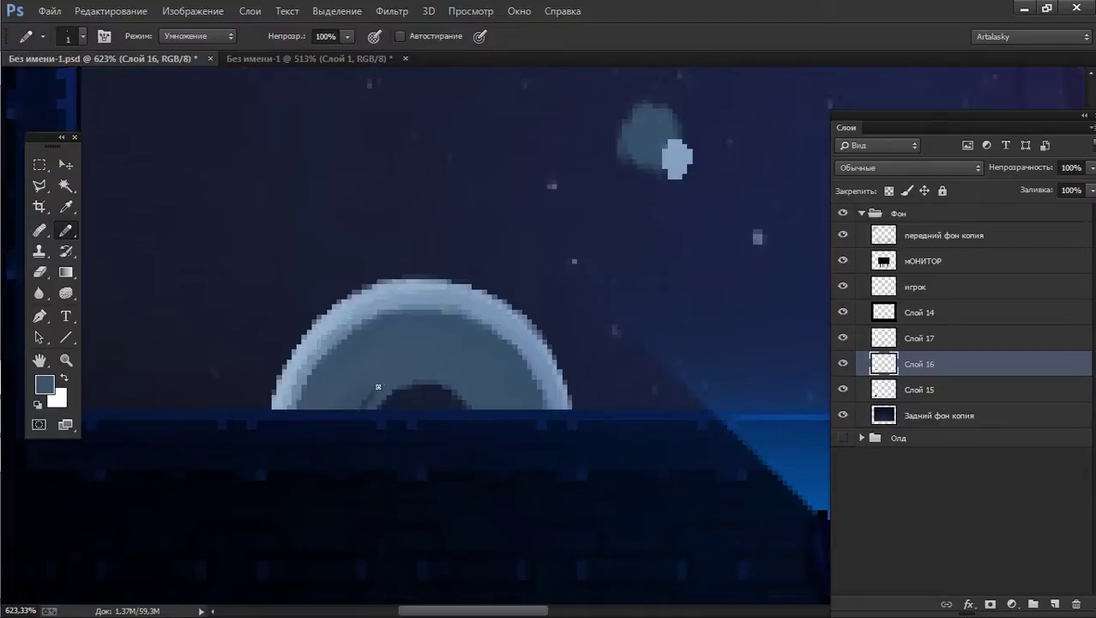
{"action": "key", "text": "ctrl+z"}
{"action": "mouse_move", "coordinate": [364, 404]}
{"action": "left_mouse_down"}
{"action": "mouse_move", "coordinate": [424, 375]}
{"action": "mouse_move", "coordinate": [463, 395]}
{"action": "left_mouse_up"}
{"action": "mouse_move", "coordinate": [463, 356]}
{"action": "left_mouse_down"}
{"action": "mouse_move", "coordinate": [365, 364]}
{"action": "mouse_move", "coordinate": [373, 401]}
{"action": "mouse_move", "coordinate": [348, 416]}
{"action": "left_mouse_up"}
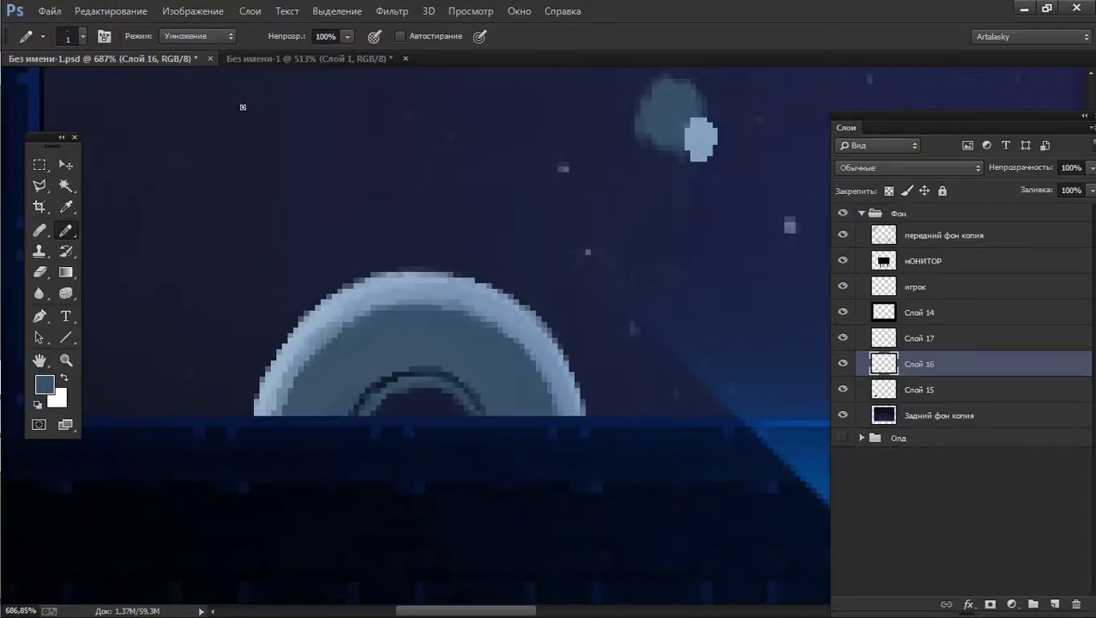
Return the Pencil to Normal blending and sample the disc's light blue-grey.
{"action": "left_click", "coordinate": [198, 36]}
{"action": "left_click", "coordinate": [206, 38]}
{"action": "left_click", "coordinate": [386, 382], "text": "alt"}
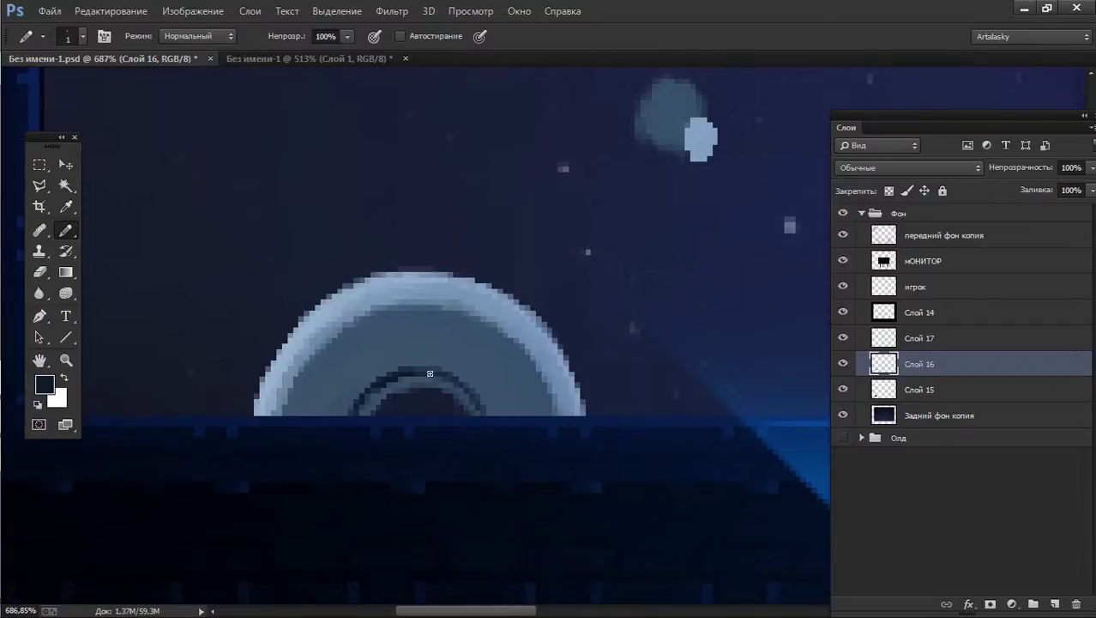
{"action": "left_click", "coordinate": [457, 349], "text": "alt"}
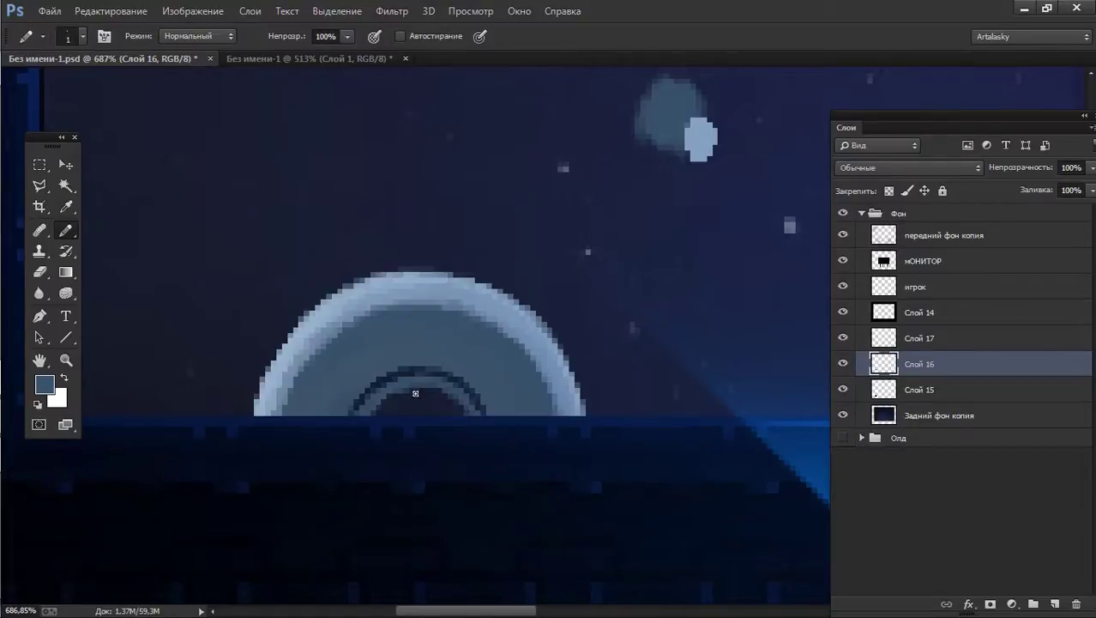
Set the Eraser to 1 px and switch editing down to Слой 16.
{"action": "left_click", "coordinate": [844, 339]}
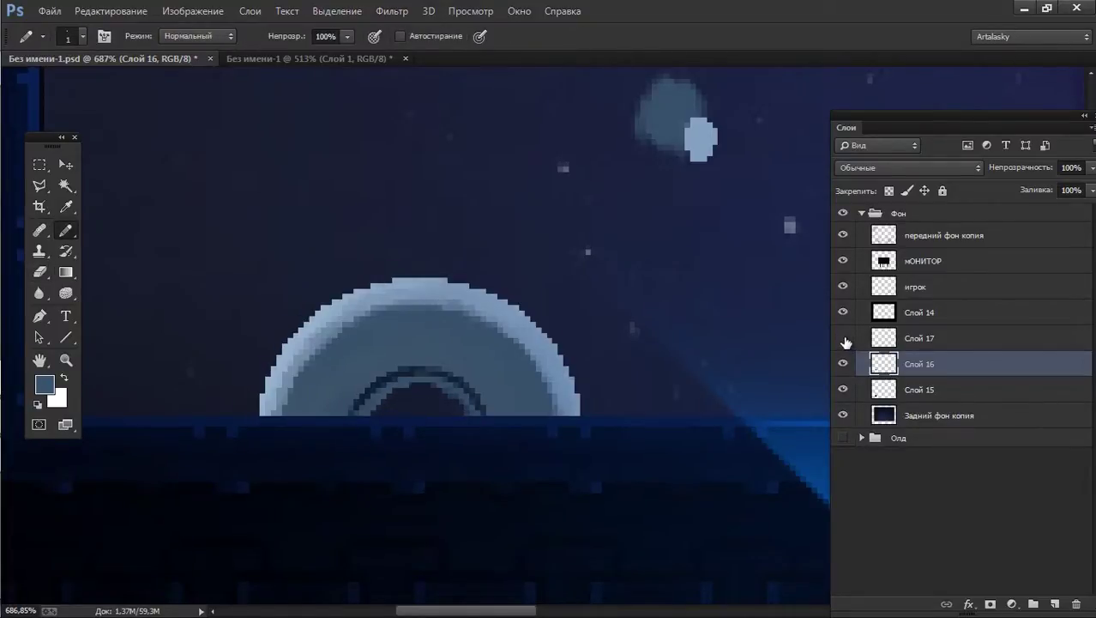
{"action": "left_click", "coordinate": [846, 340]}
{"action": "left_click", "coordinate": [858, 340]}
{"action": "key", "text": "e"}
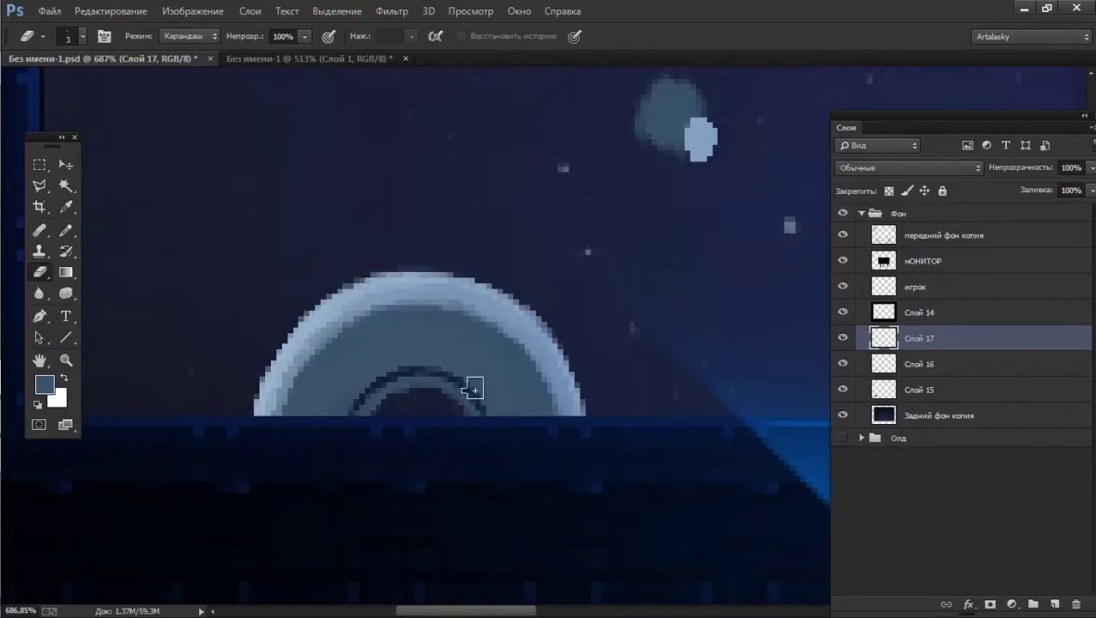
{"action": "left_click", "coordinate": [843, 338]}
{"action": "right_click", "coordinate": [428, 355]}
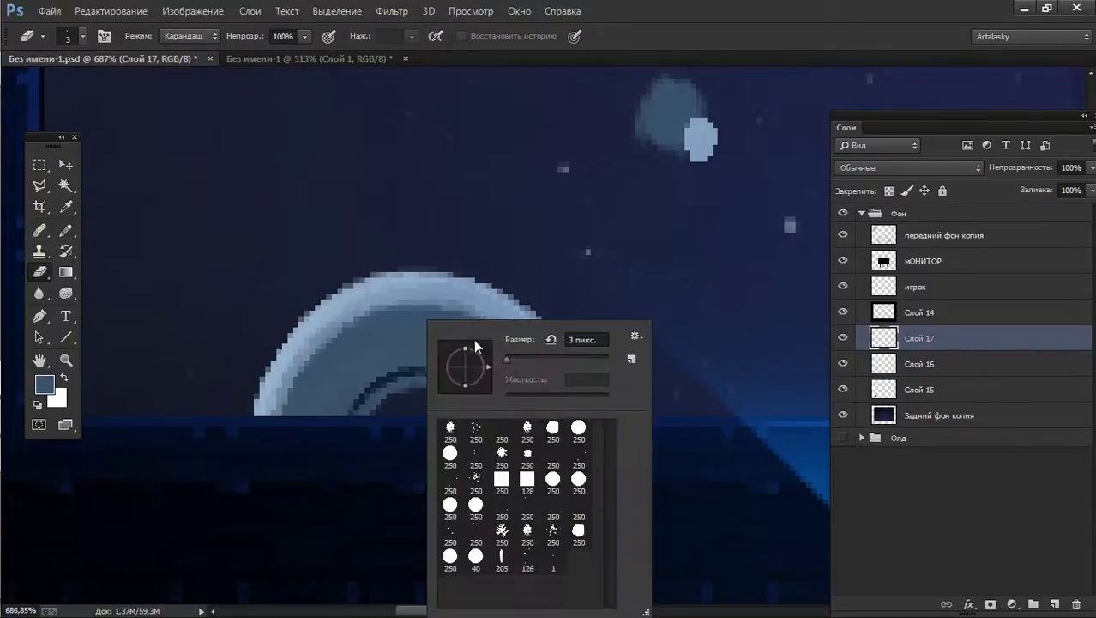
{"action": "key", "text": "Return"}
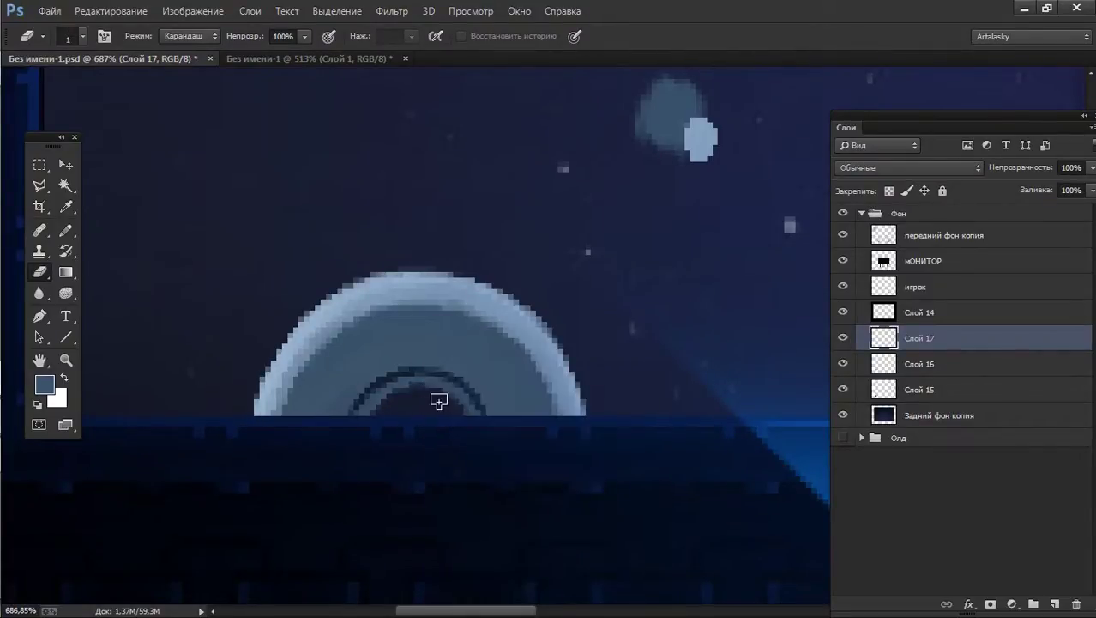
{"action": "key", "text": "b"}
{"action": "key", "text": "alt+bracketleft"}
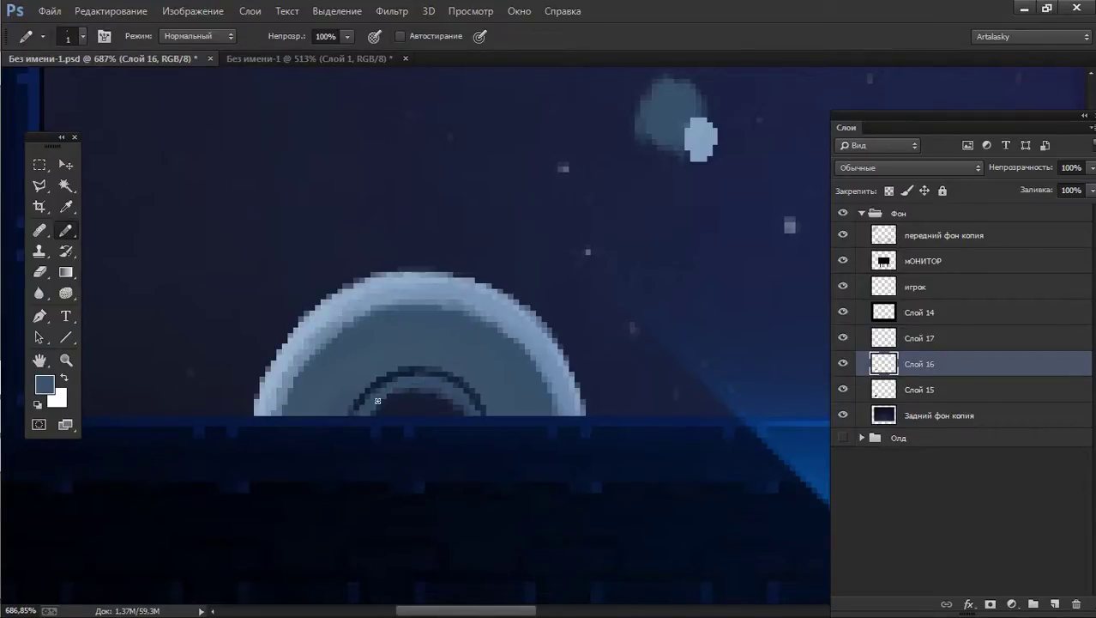
{"action": "key", "text": "e"}
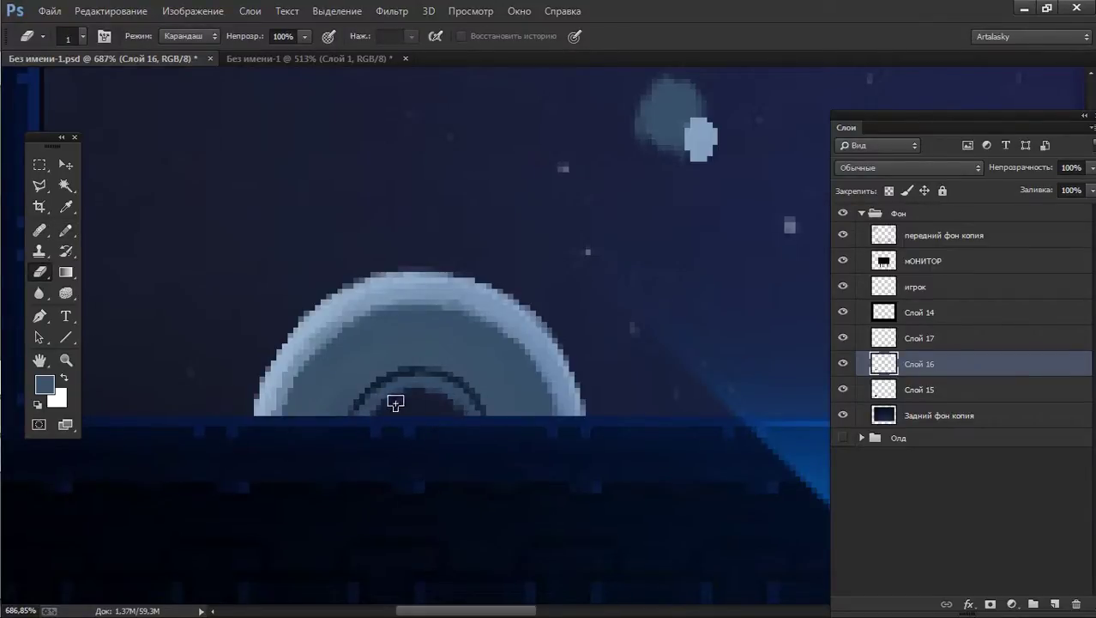
Make final Pencil and Eraser touch-ups, switching between Слой 15 and Слой 16.
{"action": "key", "text": "b"}
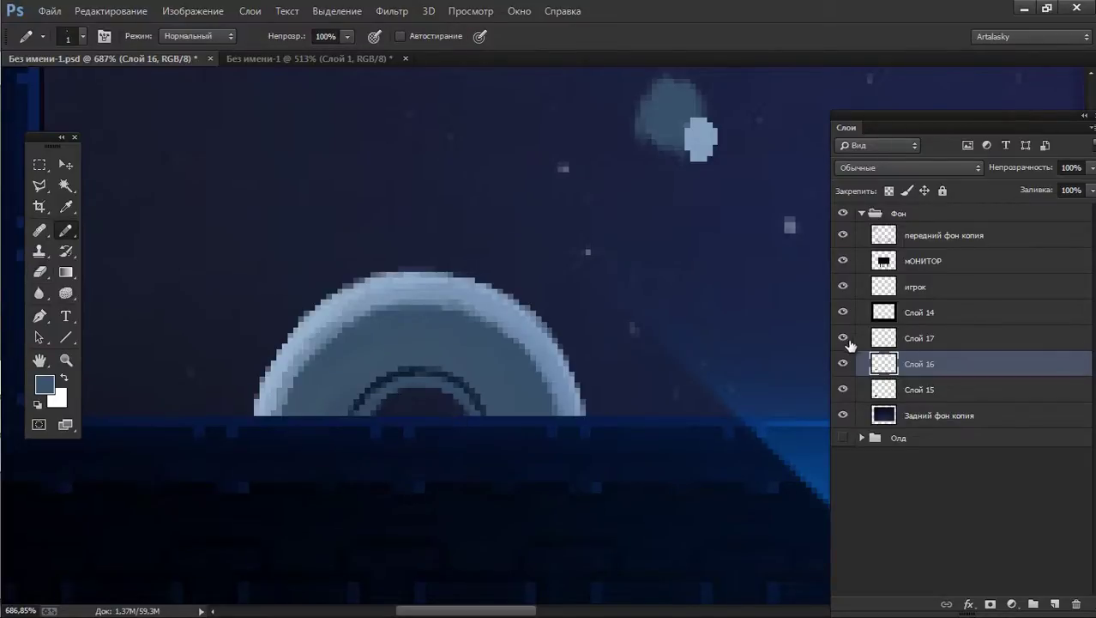
{"action": "left_click", "coordinate": [843, 341]}
{"action": "left_click", "coordinate": [858, 398]}
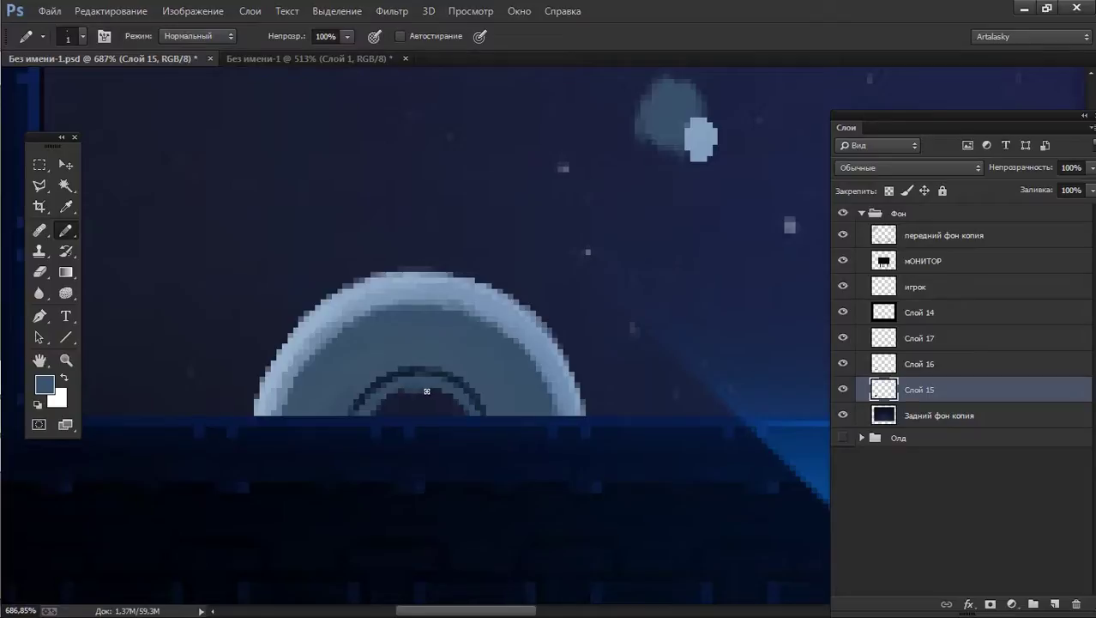
{"action": "key", "text": "e"}
{"action": "key", "text": "b"}
{"action": "left_click", "coordinate": [864, 363]}
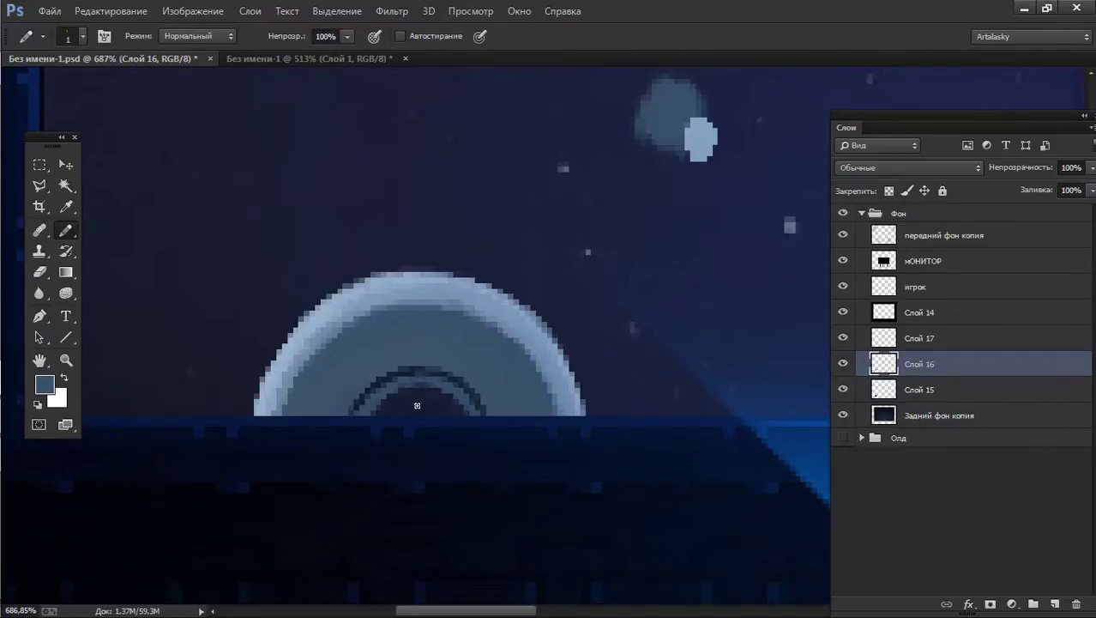
{"action": "key", "text": "e"}
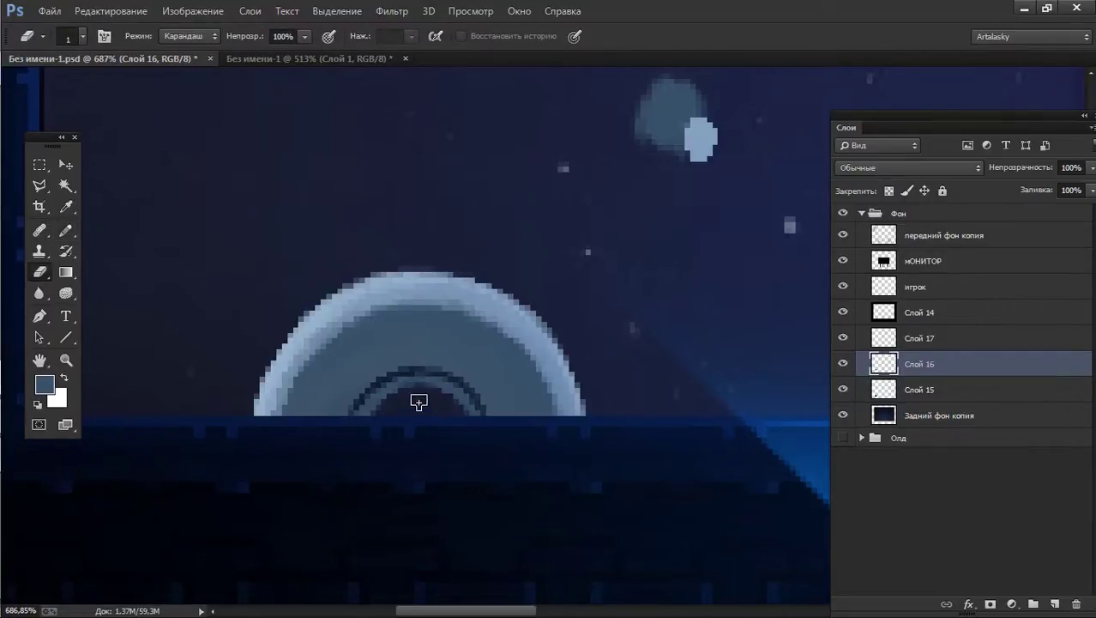
Zoom out to view the full monitor scene with the disc at bottom left.
{"action": "mouse_move", "coordinate": [553, 300]}
{"action": "left_mouse_down"}
{"action": "mouse_move", "coordinate": [463, 296]}
{"action": "mouse_move", "coordinate": [555, 296]}
{"action": "left_mouse_up"}
{"action": "key", "text": "b"}
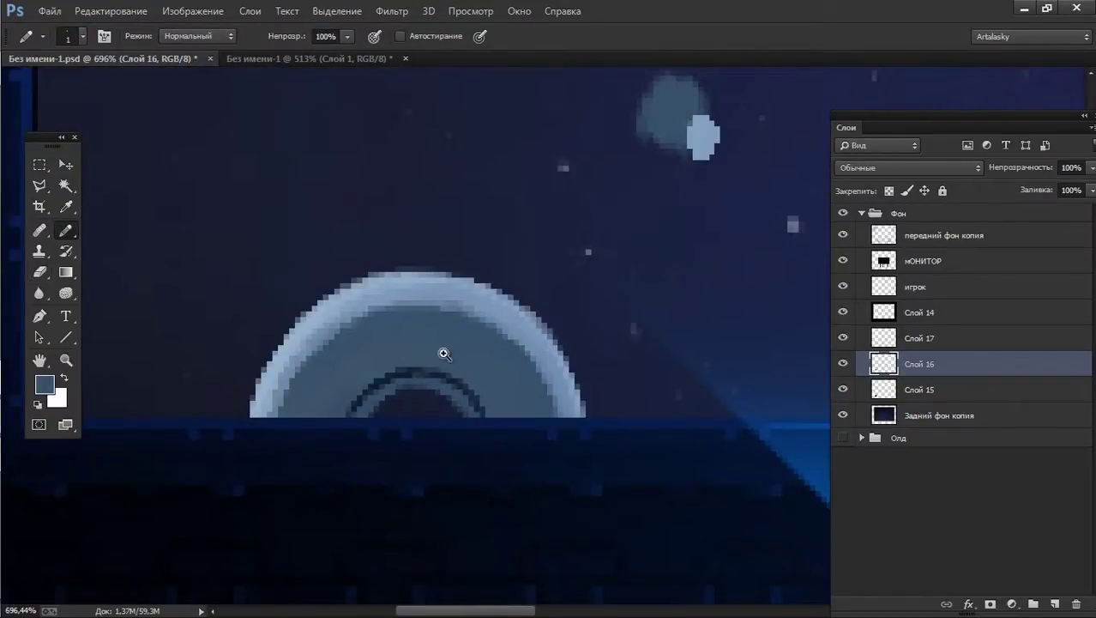
{"action": "left_click_drag", "start_coordinate": [461, 377], "coordinate": [451, 361]}
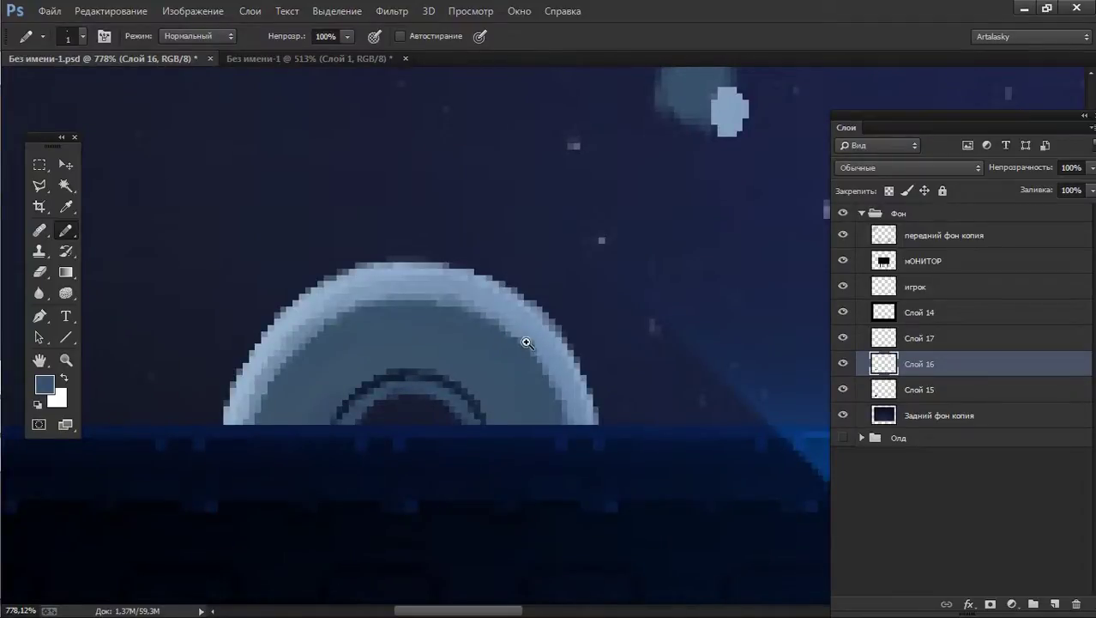
{"action": "mouse_move", "coordinate": [527, 342]}
{"action": "left_mouse_down"}
{"action": "mouse_move", "coordinate": [522, 316]}
{"action": "mouse_move", "coordinate": [563, 330]}
{"action": "left_mouse_up"}
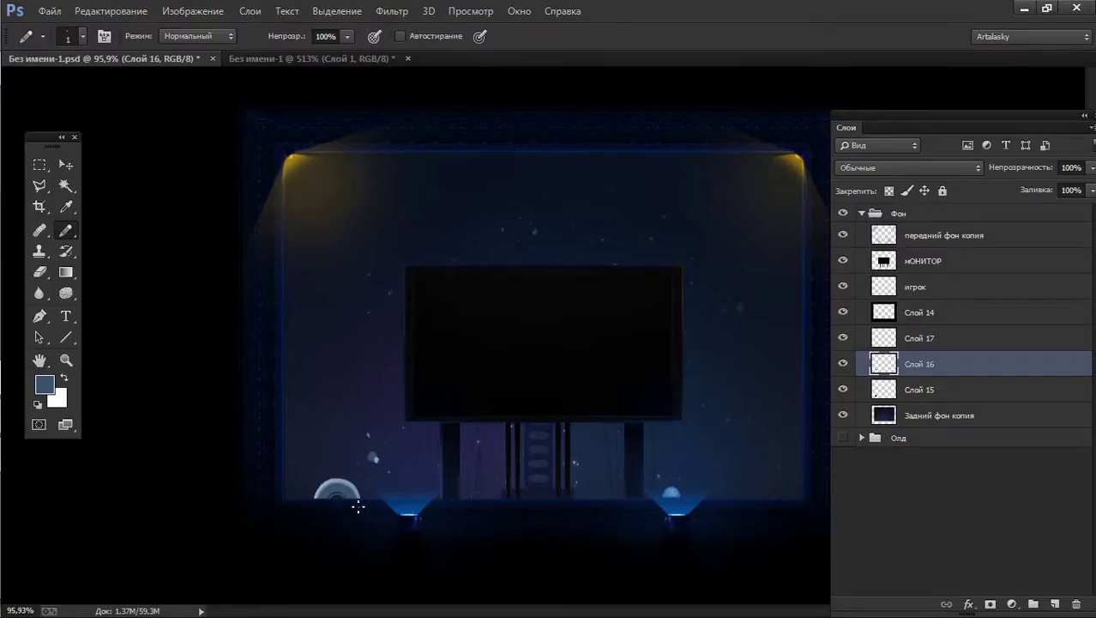
Group Слой 15, 16 and 17 into Группа 3 and hide the other layers.
{"action": "left_click_drag", "start_coordinate": [340, 494], "coordinate": [403, 484]}
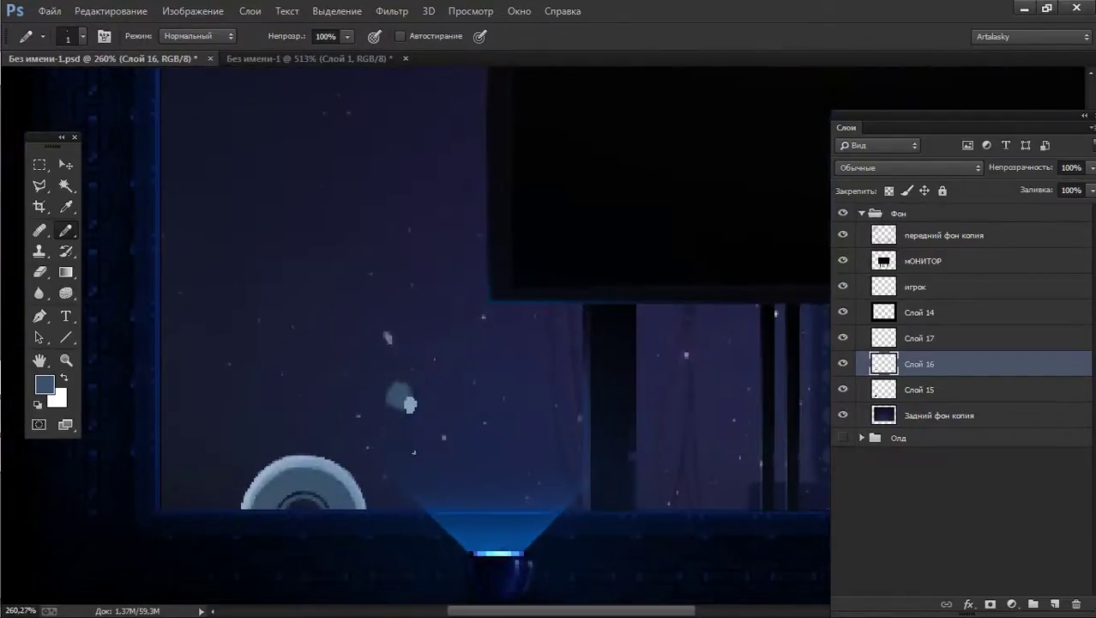
{"action": "key", "text": "m"}
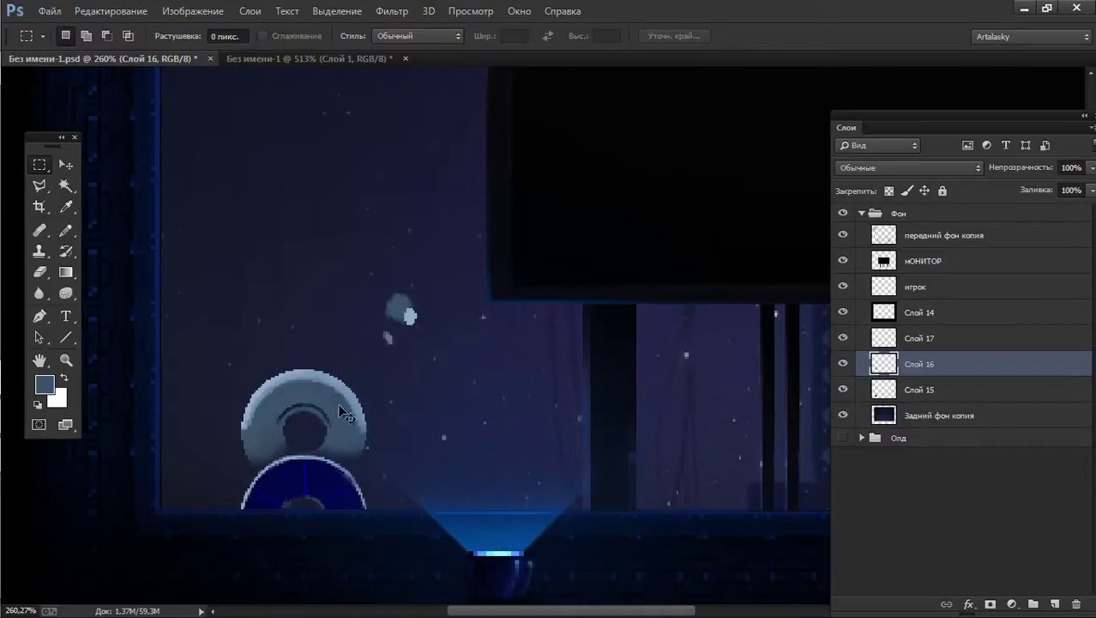
{"action": "left_click_drag", "start_coordinate": [224, 447], "coordinate": [377, 509]}
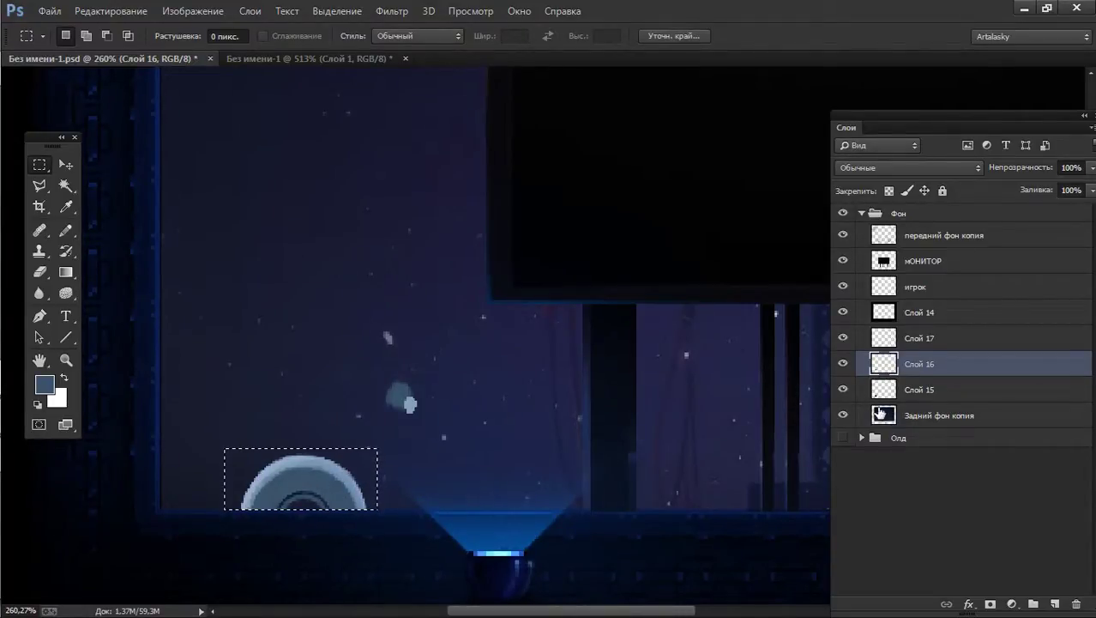
{"action": "left_click", "coordinate": [880, 392]}
{"action": "left_click", "coordinate": [882, 344], "text": "shift"}
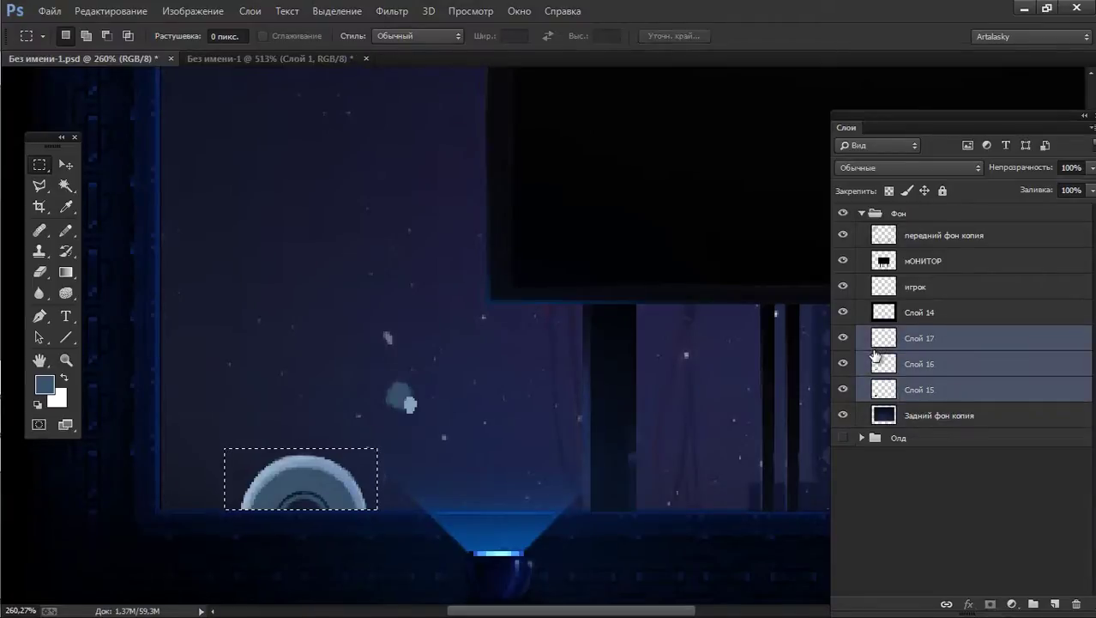
{"action": "key", "text": "ctrl+g"}
{"action": "left_click", "coordinate": [842, 335], "text": "alt"}
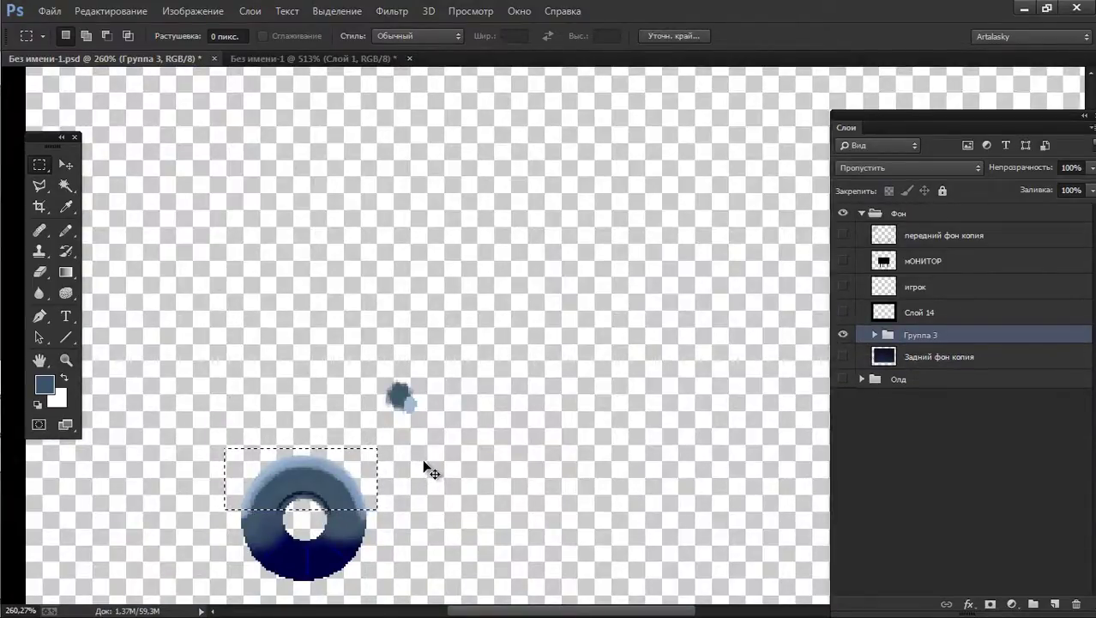
{"action": "key", "text": "ctrl+d"}
Marquee-select the disc's upper half and show the other scene layers again.
{"action": "scroll", "coordinate": [386, 484], "scroll_direction": "up", "scroll_amount": 3}
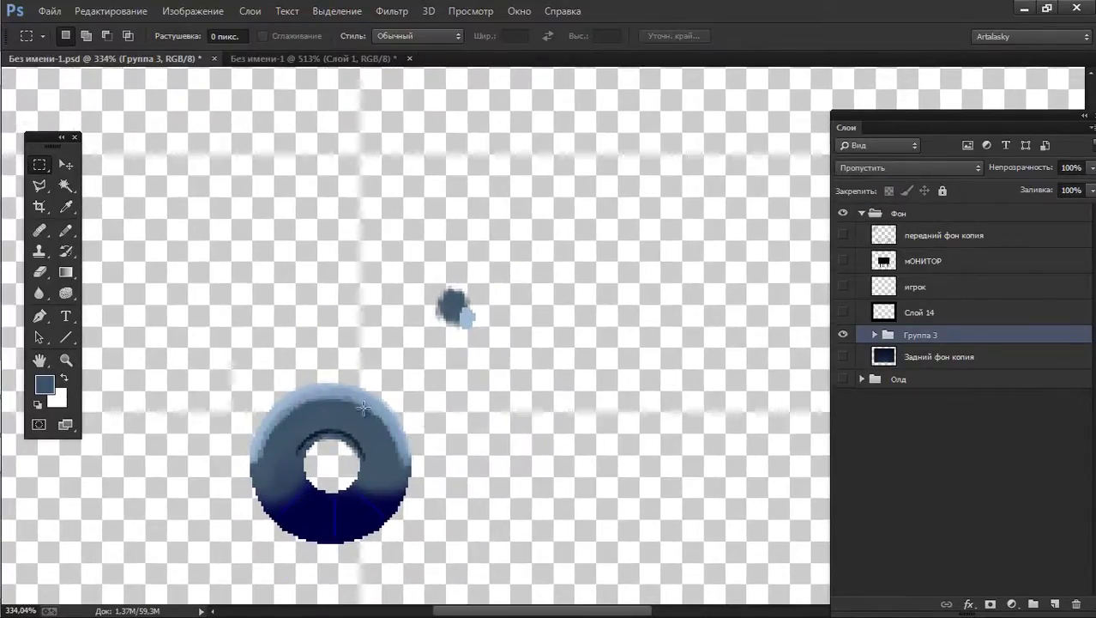
{"action": "left_click_drag", "start_coordinate": [204, 386], "coordinate": [447, 468]}
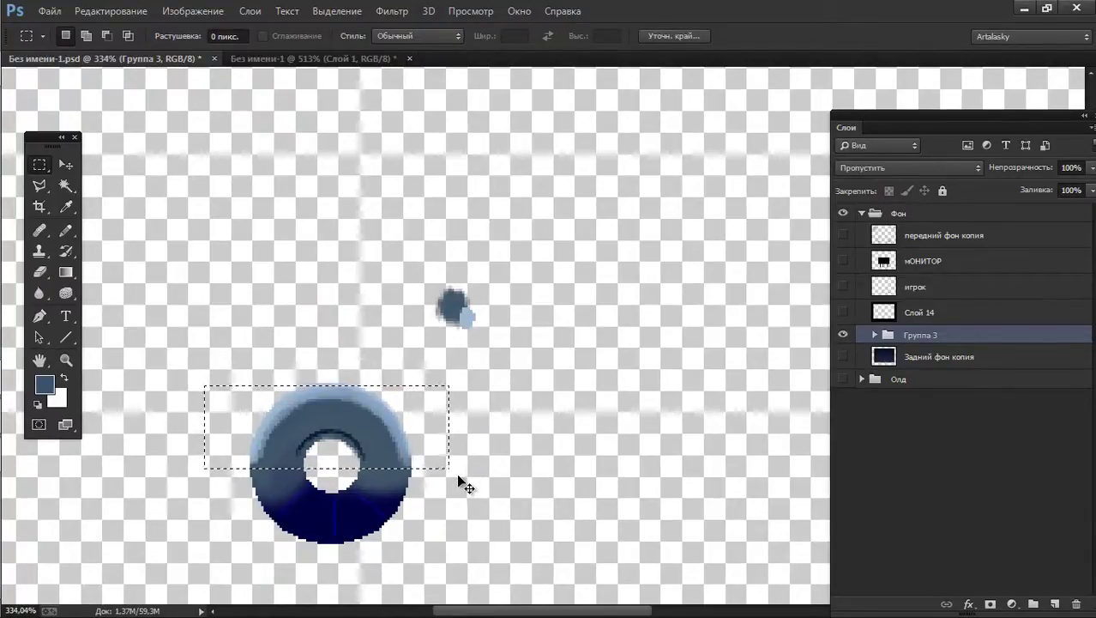
{"action": "left_click_drag", "start_coordinate": [187, 352], "coordinate": [437, 412], "text": "shift"}
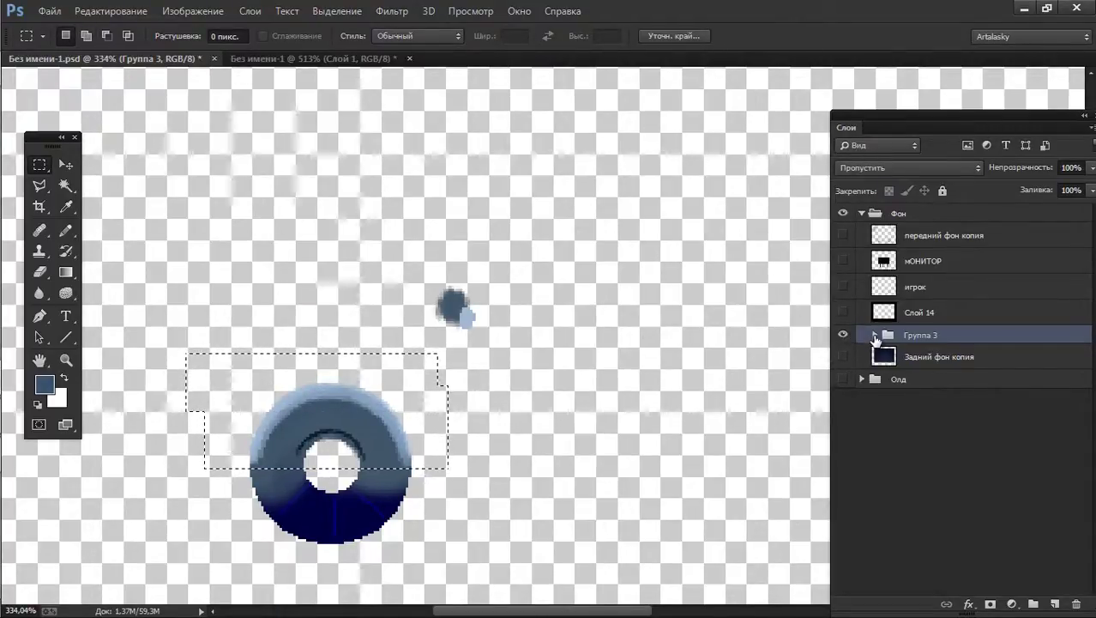
{"action": "left_click", "coordinate": [844, 335], "text": "alt"}
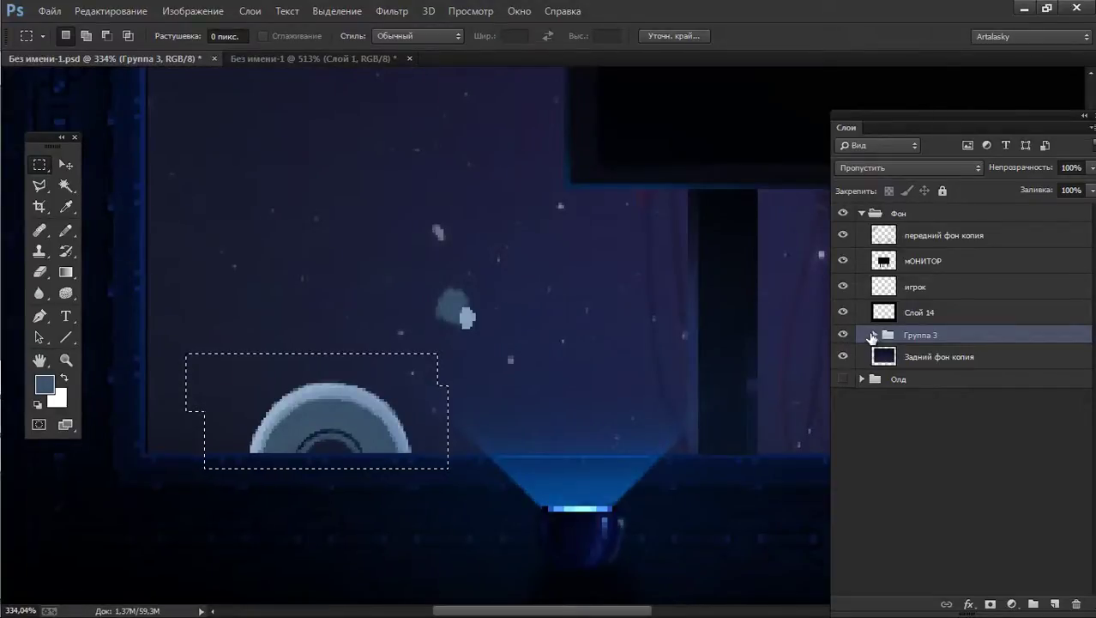
Copy the disc's upper half to new Слой 18, move it higher, and hide Слой 15–17.
{"action": "left_click", "coordinate": [874, 335]}
{"action": "left_click", "coordinate": [892, 357]}
{"action": "key", "text": "ctrl+c"}
{"action": "key", "text": "ctrl+v"}
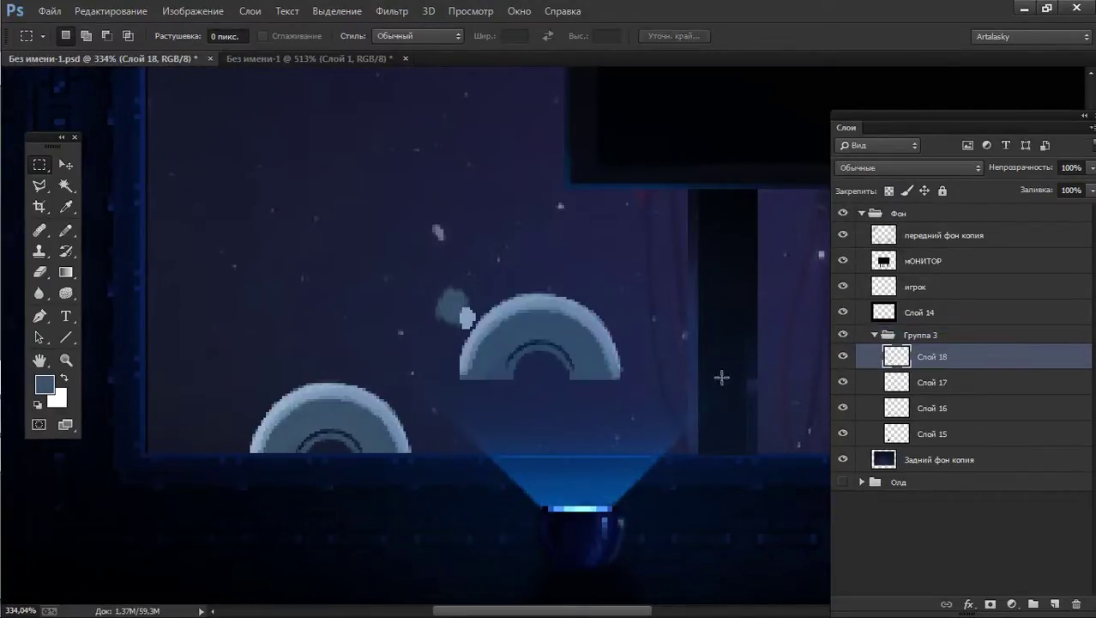
{"action": "mouse_move", "coordinate": [588, 366]}
{"action": "left_mouse_down"}
{"action": "mouse_move", "coordinate": [301, 371]}
{"action": "mouse_move", "coordinate": [319, 358]}
{"action": "left_mouse_up"}
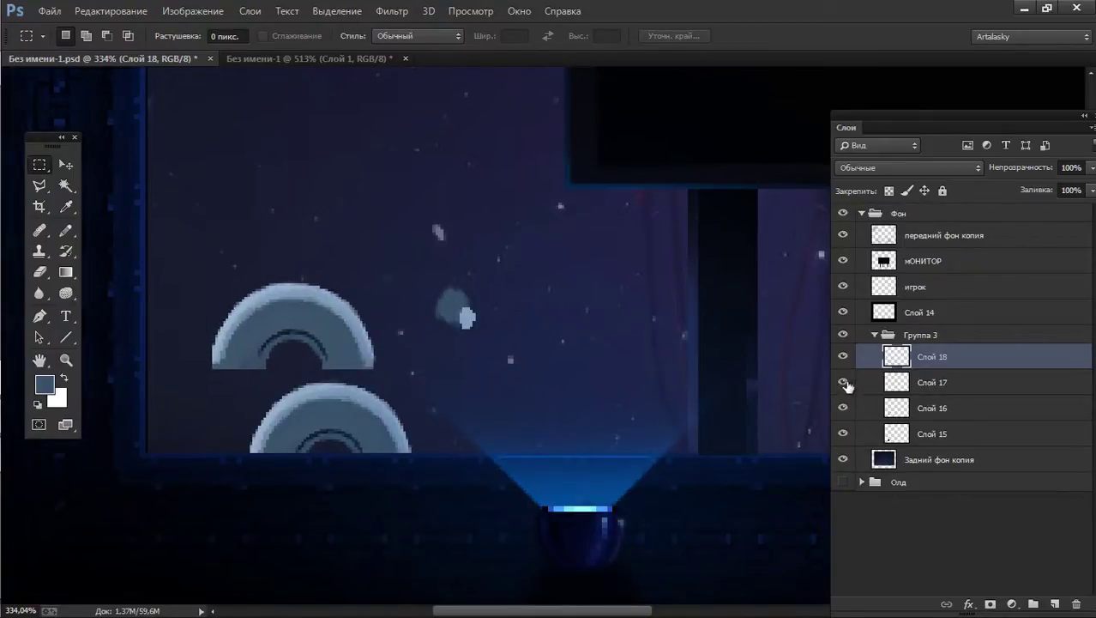
{"action": "left_click_drag", "start_coordinate": [843, 394], "coordinate": [839, 439]}
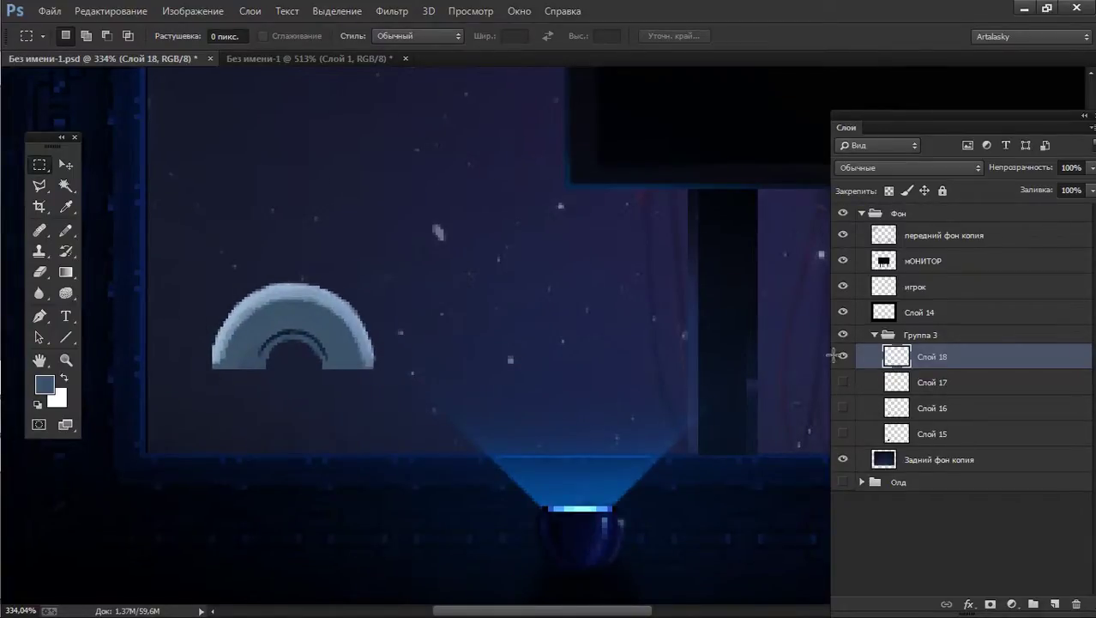
Duplicate Слой 18, rotate the copy 180° and move it down to complete the disc.
{"action": "left_click_drag", "start_coordinate": [333, 337], "coordinate": [350, 289]}
{"action": "key", "text": "ctrl+j"}
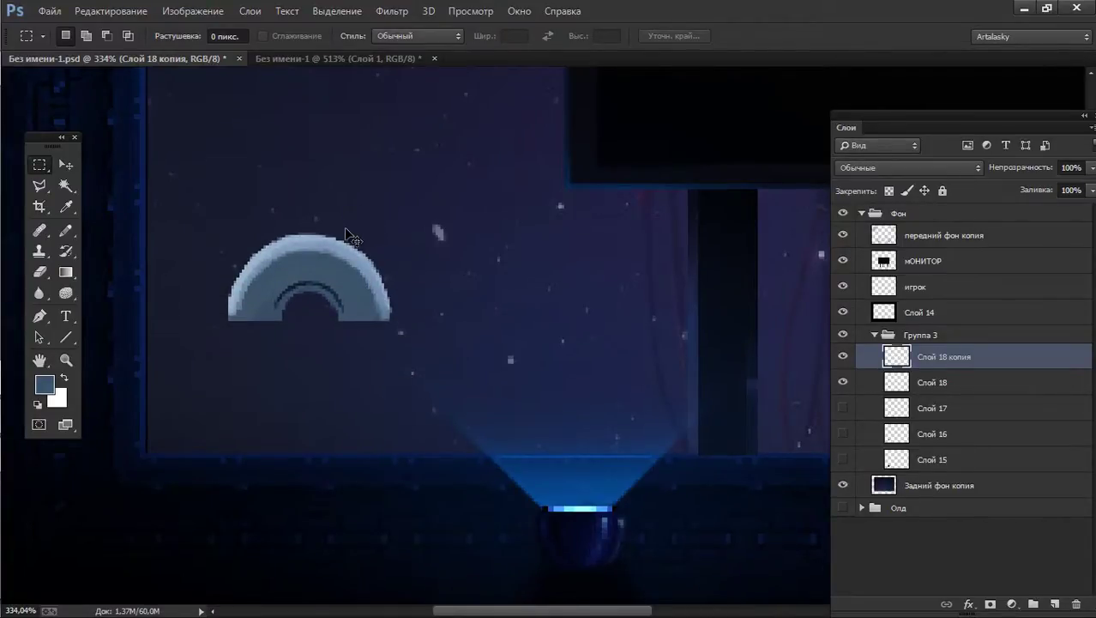
{"action": "key", "text": "ctrl+y"}
{"action": "key", "text": "ctrl+y"}
{"action": "key", "text": "ctrl+t"}
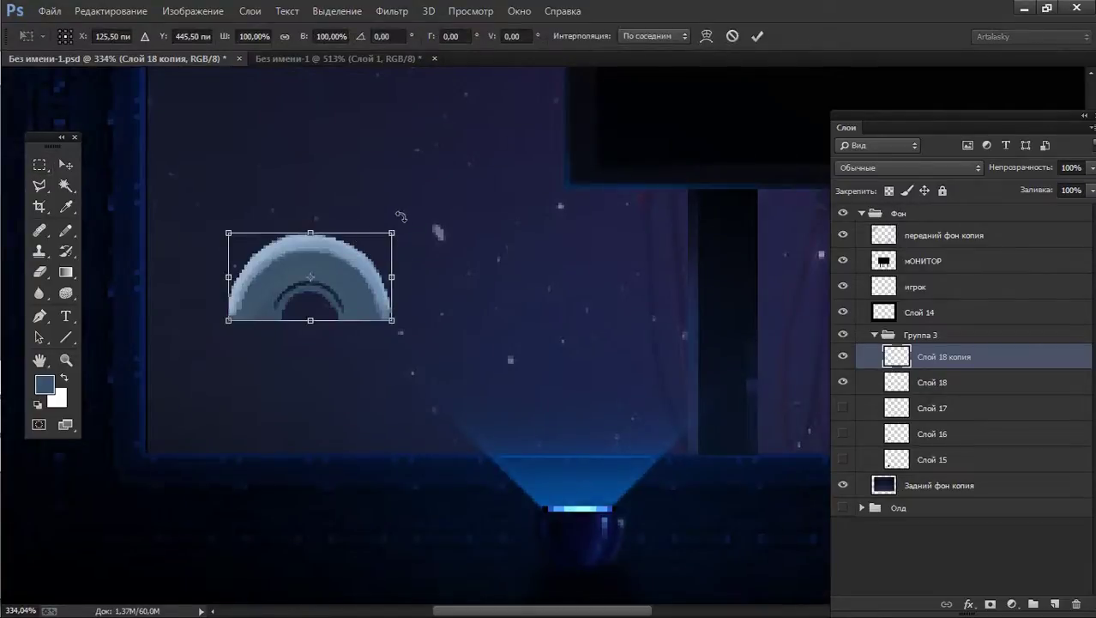
{"action": "mouse_move", "coordinate": [395, 225]}
{"action": "left_mouse_down"}
{"action": "mouse_move", "coordinate": [301, 379]}
{"action": "mouse_move", "coordinate": [250, 305]}
{"action": "left_mouse_up"}
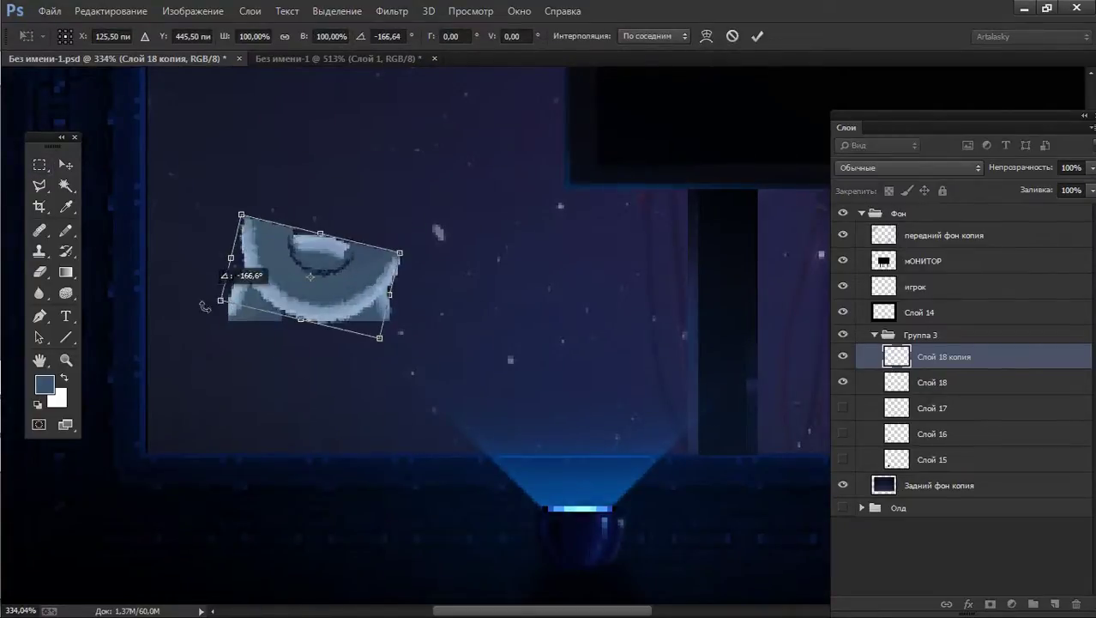
{"action": "left_click_drag", "start_coordinate": [321, 302], "coordinate": [318, 387]}
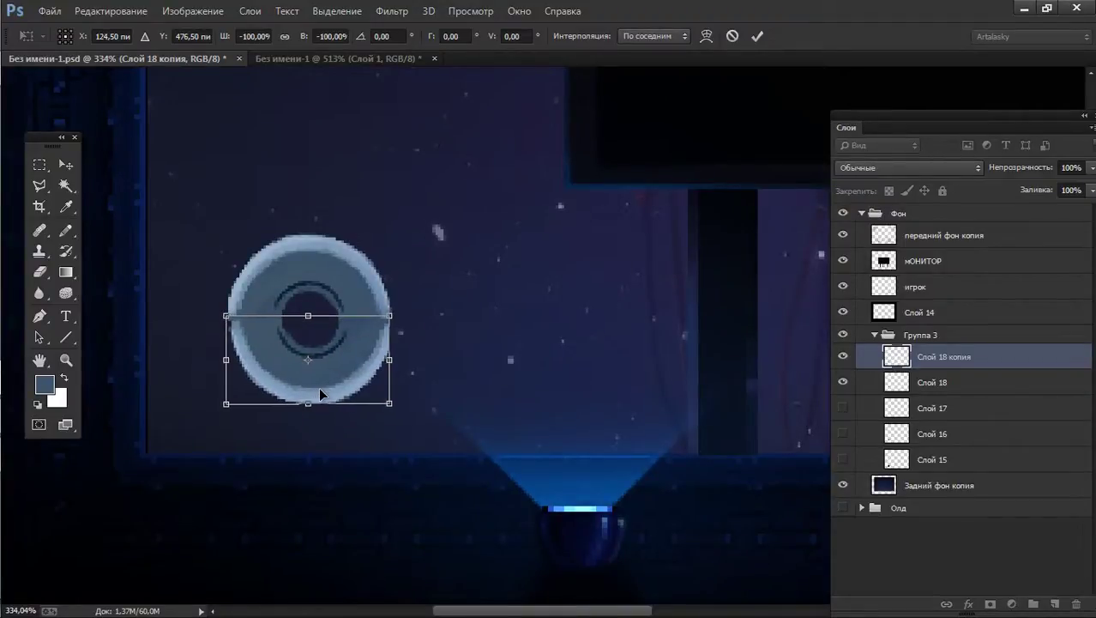
{"action": "key", "text": "Return"}
Nudge both halves up a pixel and place the upper half above its flipped copy.
{"action": "key", "text": "ctrl+Up"}
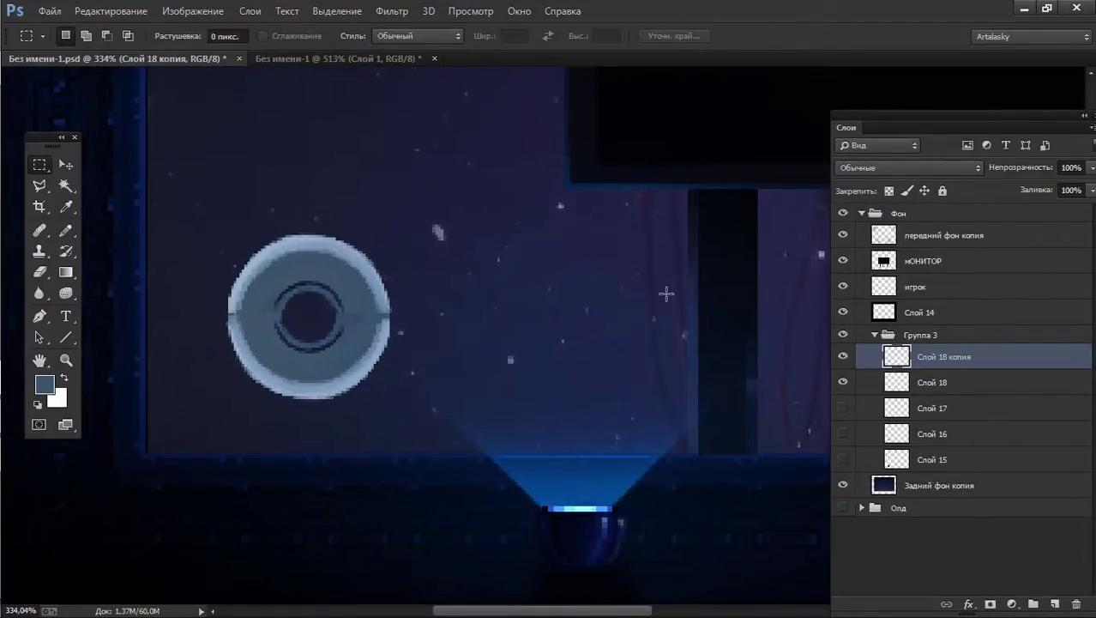
{"action": "left_click", "coordinate": [944, 388]}
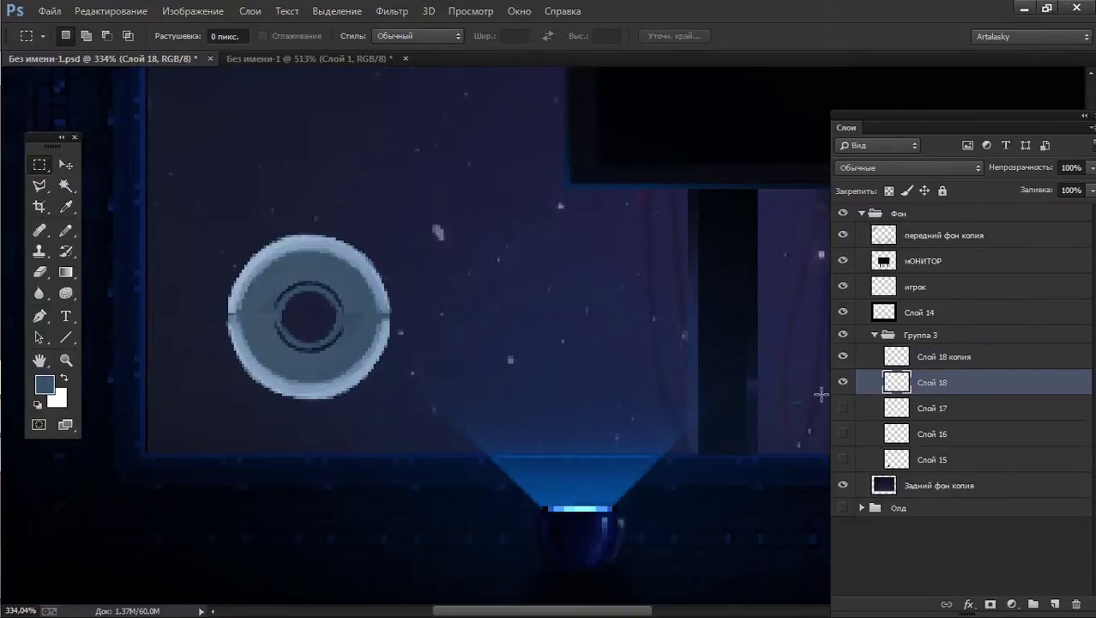
{"action": "key", "text": "ctrl+Up"}
{"action": "key", "text": "ctrl+Up"}
{"action": "left_click_drag", "start_coordinate": [897, 380], "coordinate": [899, 353]}
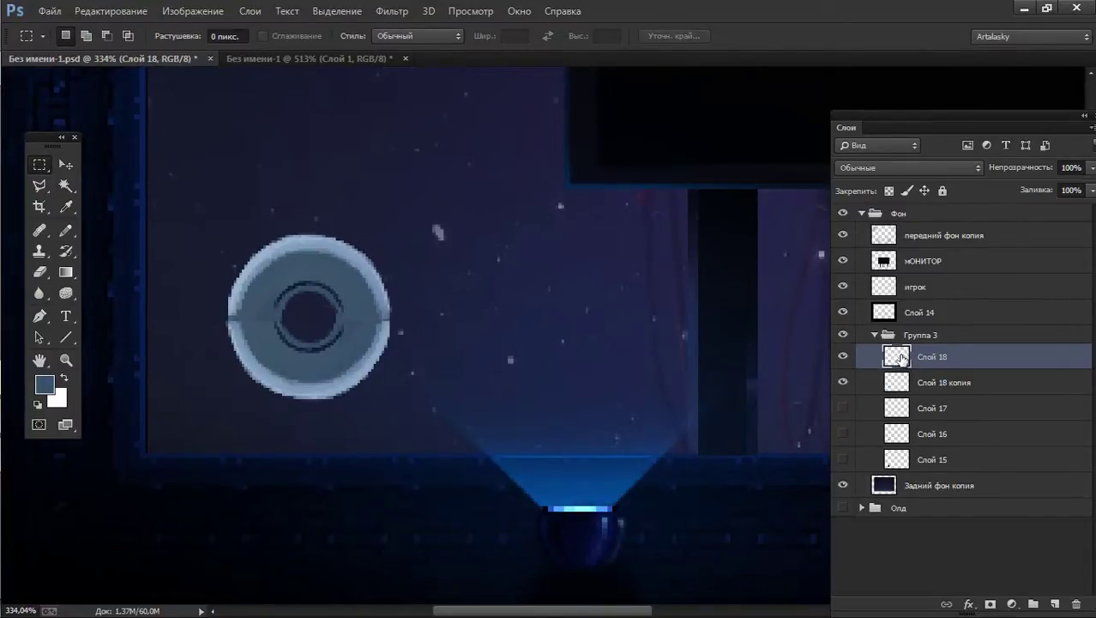
{"action": "key", "text": "b"}
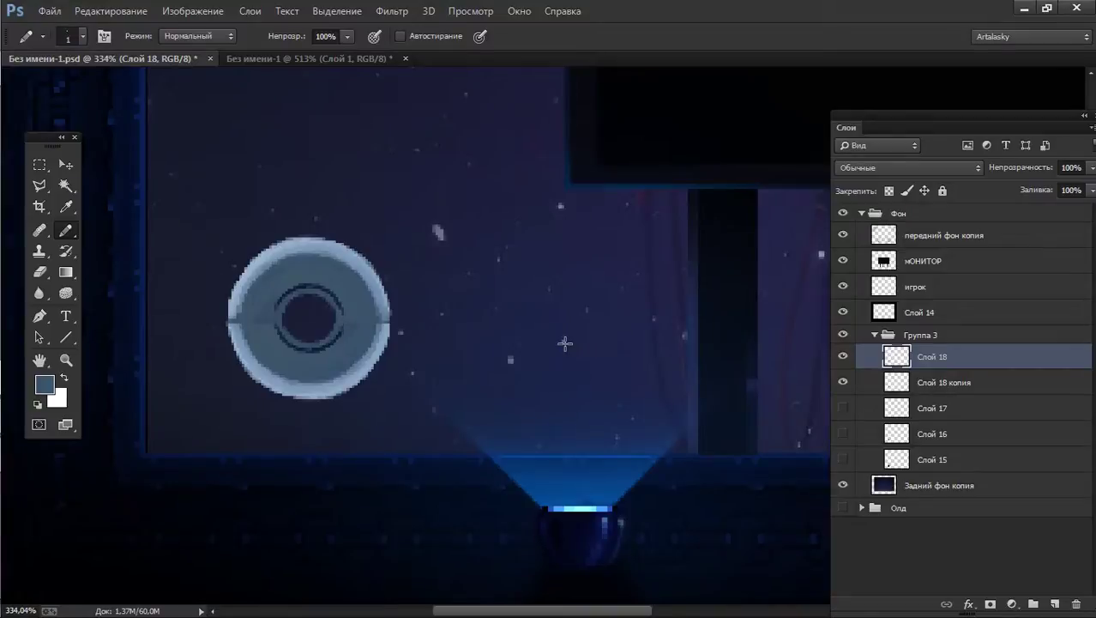
Merge the halves into one layer and sample the ring's light blue, grey-blue and navy.
{"action": "key", "text": "Delete"}
{"action": "scroll", "coordinate": [347, 314], "scroll_direction": "up", "scroll_amount": 3}
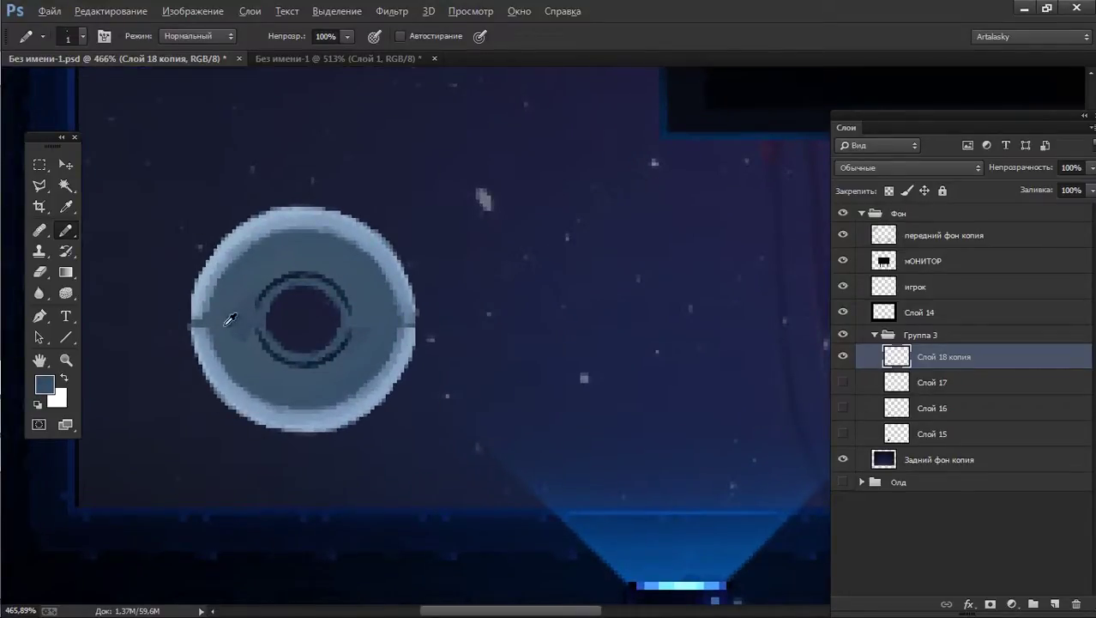
{"action": "left_click", "coordinate": [197, 313], "text": "alt"}
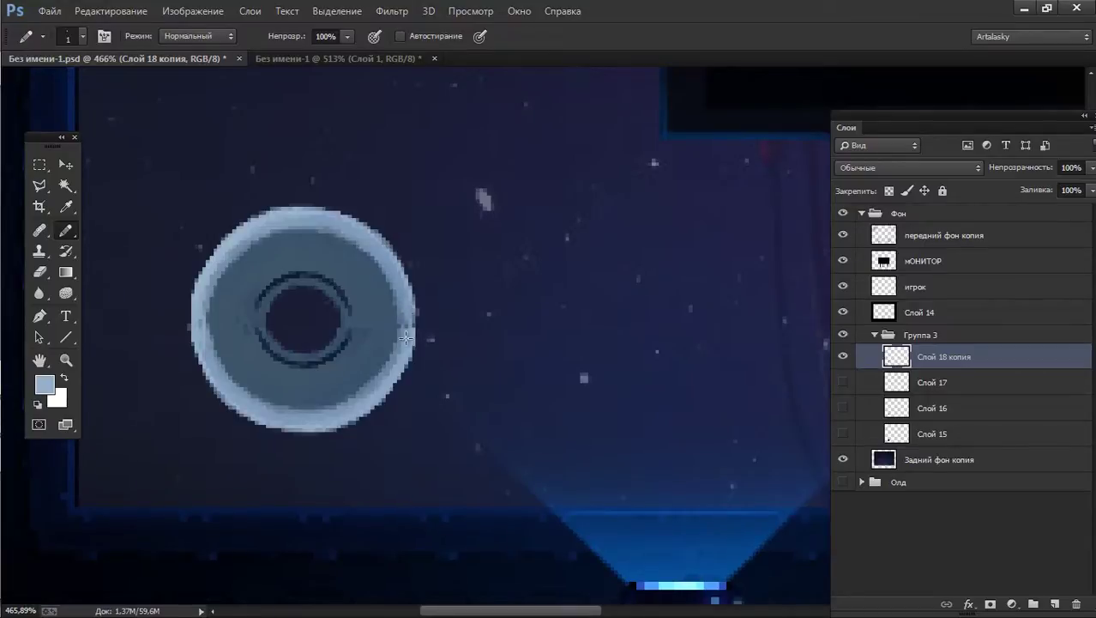
{"action": "left_click", "coordinate": [259, 333], "text": "alt"}
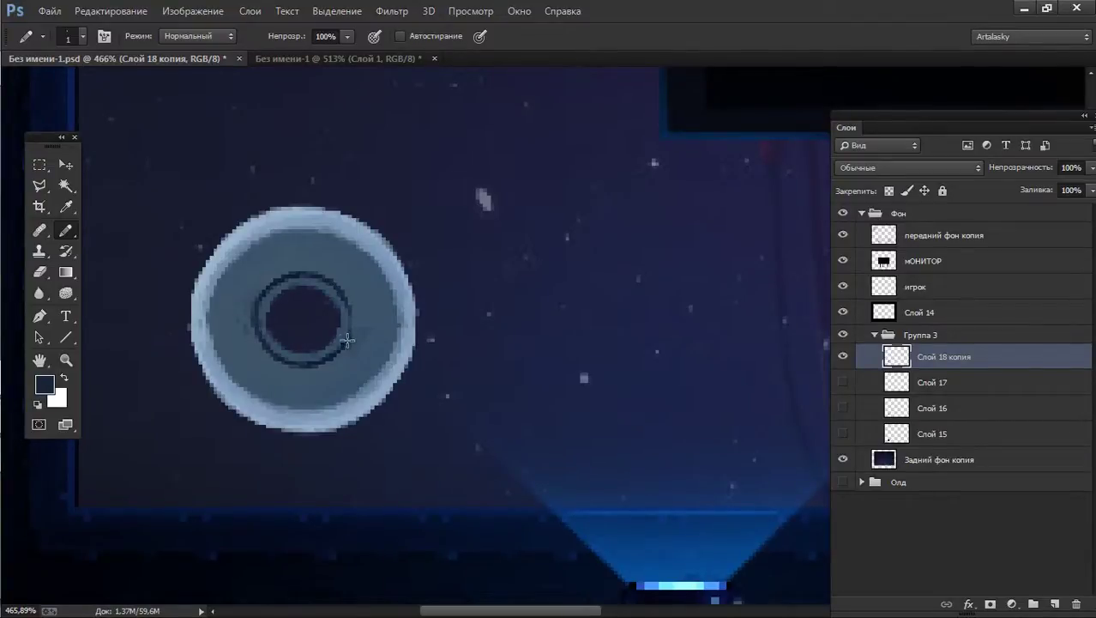
{"action": "left_click", "coordinate": [355, 314], "text": "alt"}
{"action": "left_click", "coordinate": [344, 315], "text": "alt"}
Alternate grey-blue and dark navy to paint out the horizontal seam across the disc.
{"action": "left_click", "coordinate": [344, 315], "text": "alt"}
{"action": "left_click", "coordinate": [343, 292], "text": "alt"}
{"action": "left_click", "coordinate": [263, 326], "text": "alt"}
{"action": "left_click", "coordinate": [261, 295], "text": "alt"}
{"action": "left_click", "coordinate": [345, 323], "text": "alt"}
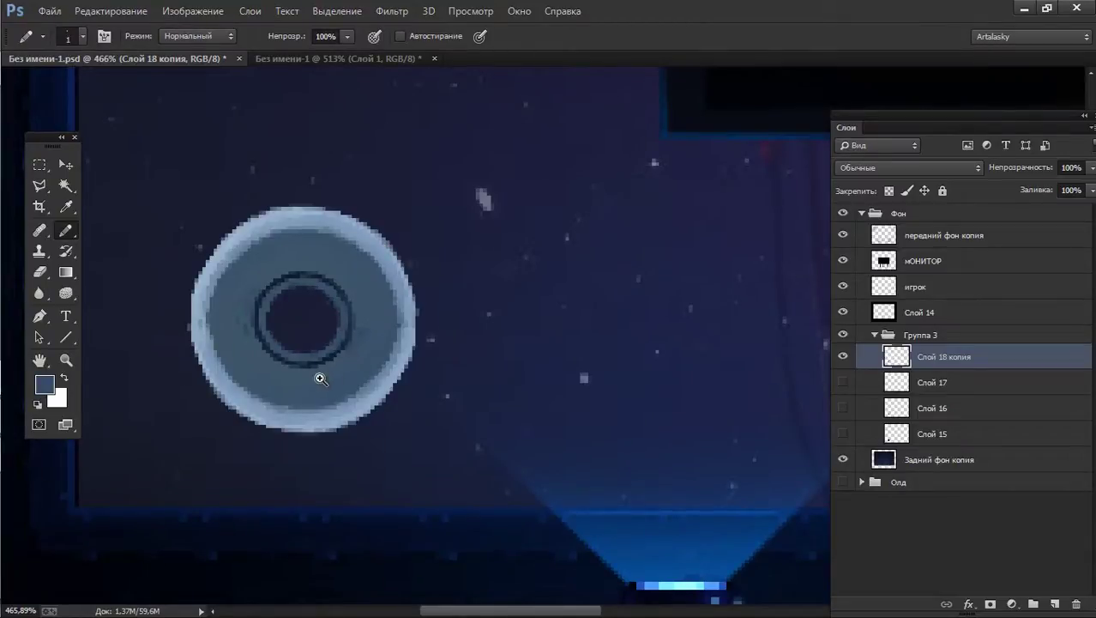
{"action": "left_click_drag", "start_coordinate": [320, 378], "coordinate": [259, 391]}
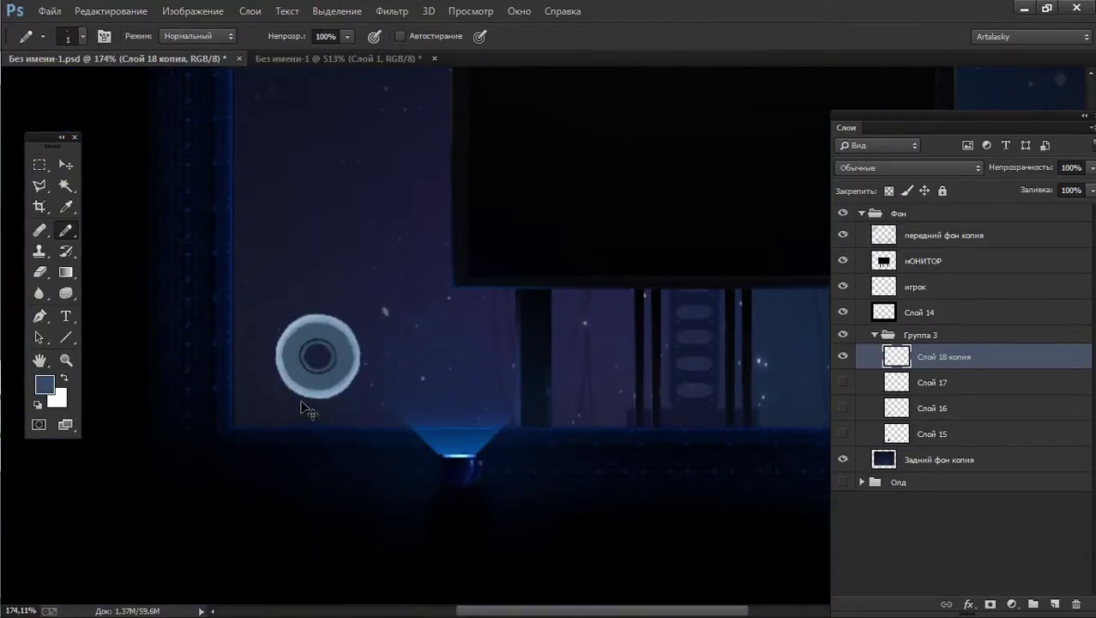
Brighten the inner ring's bottom arc with light blue sampled from the outer band.
{"action": "scroll", "coordinate": [316, 356], "scroll_direction": "up", "scroll_amount": 5}
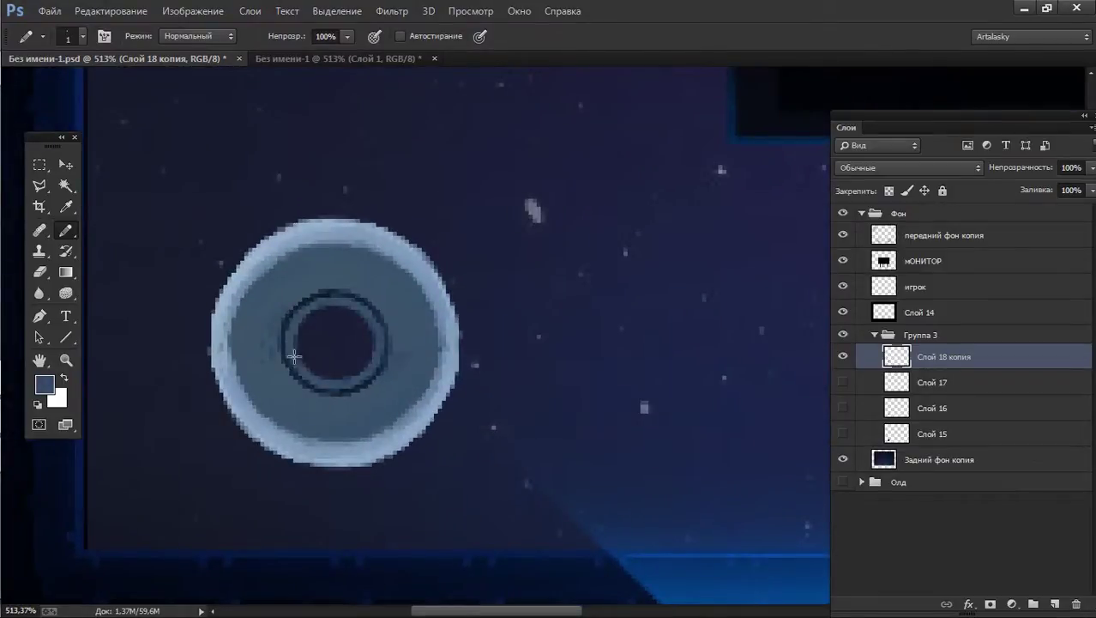
{"action": "left_click", "coordinate": [328, 226], "text": "alt"}
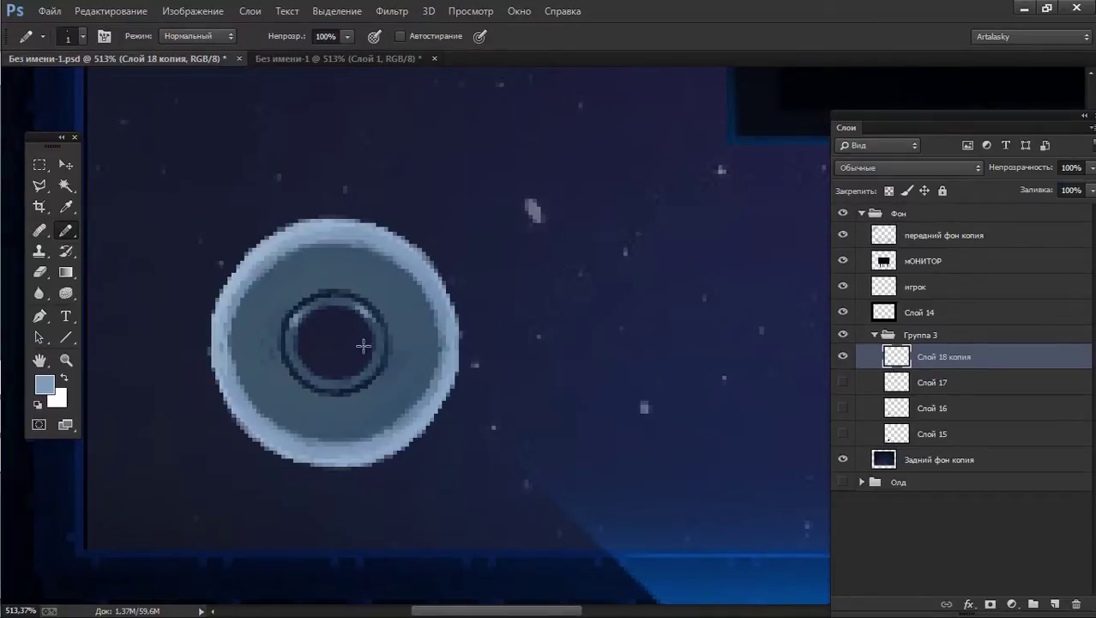
{"action": "left_click_drag", "start_coordinate": [296, 367], "coordinate": [379, 360]}
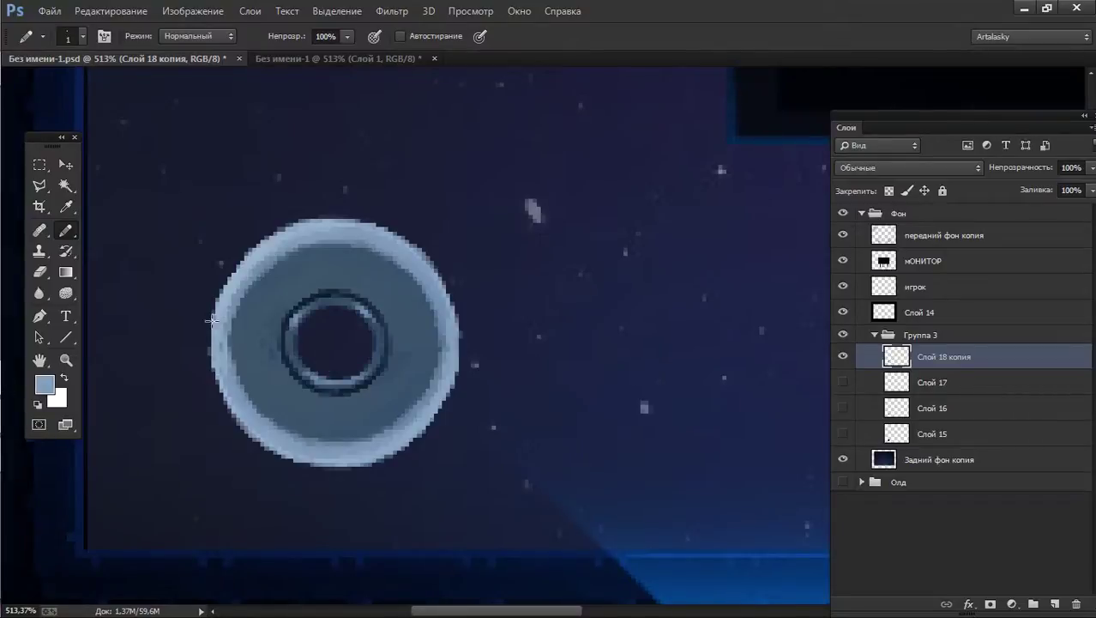
Pencil white highlights along the rim's left, upper-left and right edges.
{"action": "key", "text": "d"}
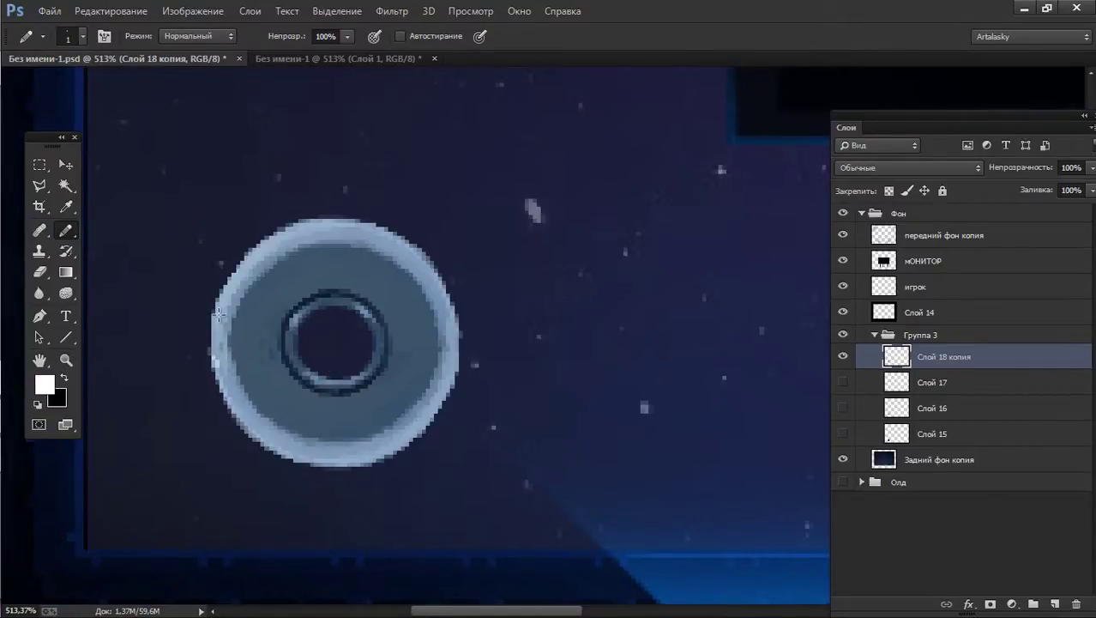
{"action": "left_click_drag", "start_coordinate": [215, 372], "coordinate": [225, 283]}
{"action": "left_click_drag", "start_coordinate": [218, 360], "coordinate": [283, 239]}
{"action": "key", "text": "ctrl+z"}
{"action": "mouse_move", "coordinate": [209, 340]}
{"action": "left_mouse_down"}
{"action": "mouse_move", "coordinate": [232, 273]}
{"action": "mouse_move", "coordinate": [296, 223]}
{"action": "mouse_move", "coordinate": [394, 251]}
{"action": "left_mouse_up"}
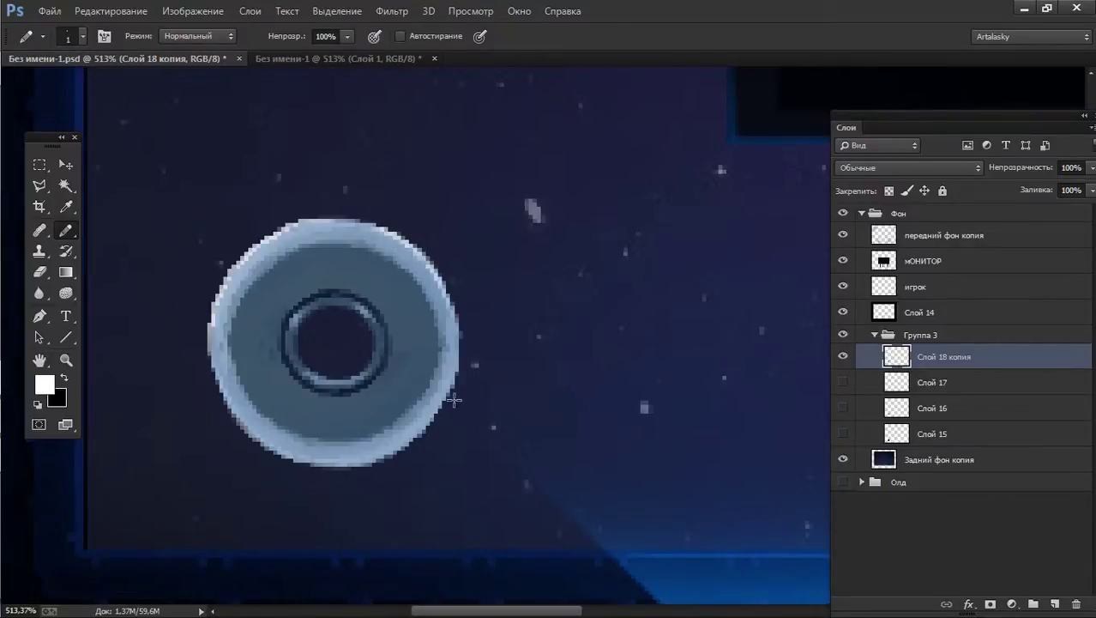
{"action": "left_click_drag", "start_coordinate": [448, 296], "coordinate": [451, 365]}
{"action": "left_click_drag", "start_coordinate": [451, 316], "coordinate": [451, 404]}
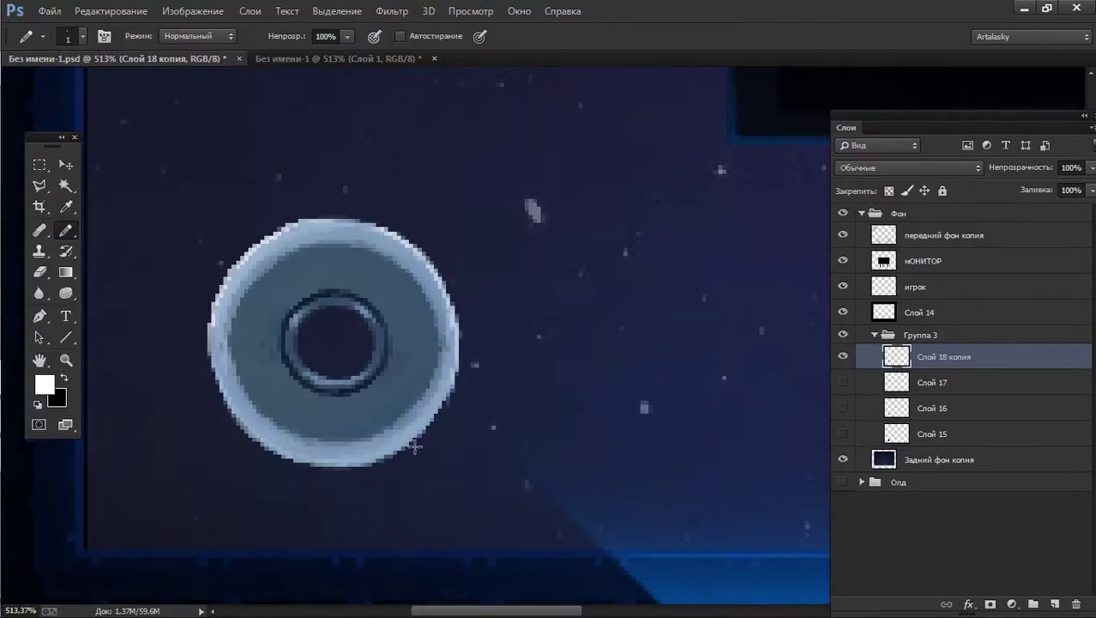
Add white highlights along the rim's lower edges and the inner ring's bottom.
{"action": "left_click_drag", "start_coordinate": [257, 431], "coordinate": [219, 379]}
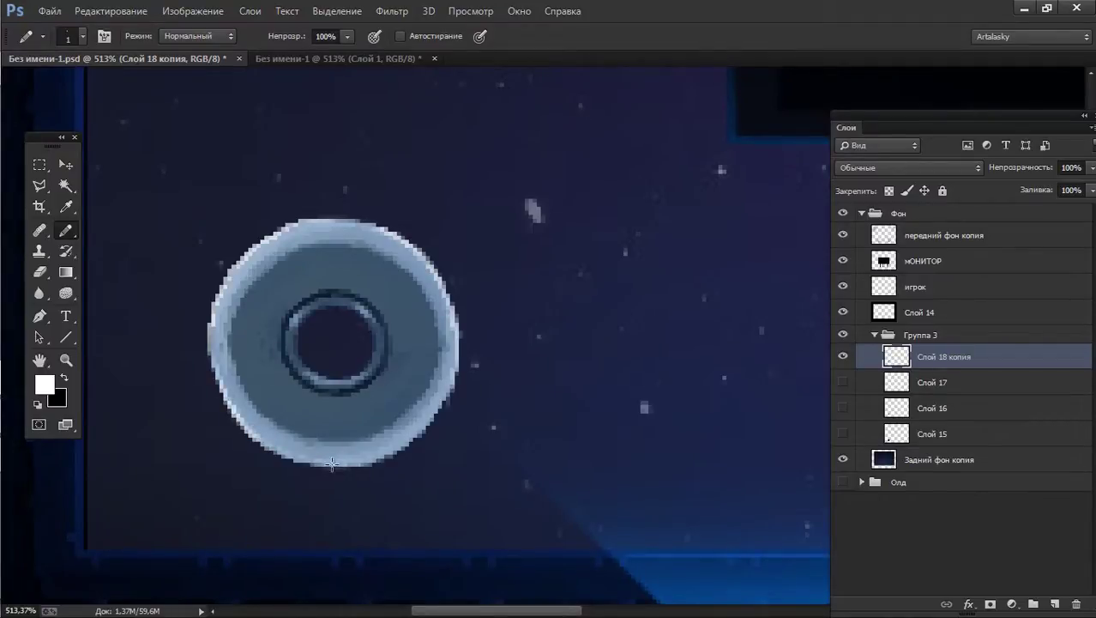
{"action": "left_click_drag", "start_coordinate": [333, 463], "coordinate": [397, 452]}
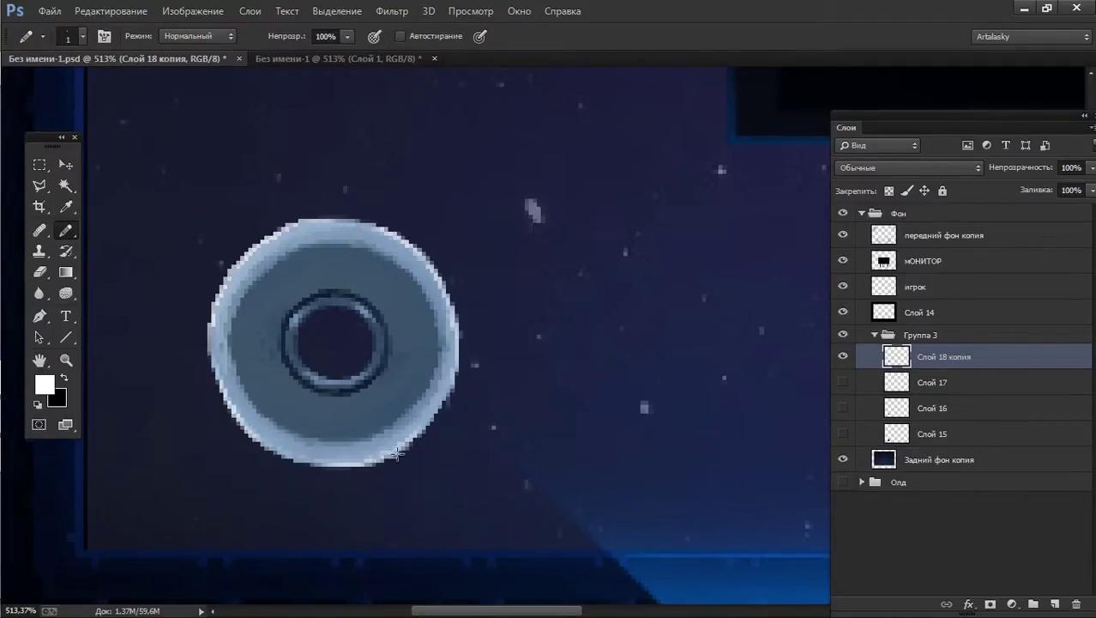
{"action": "left_click_drag", "start_coordinate": [397, 453], "coordinate": [445, 387]}
{"action": "left_click_drag", "start_coordinate": [426, 429], "coordinate": [447, 351]}
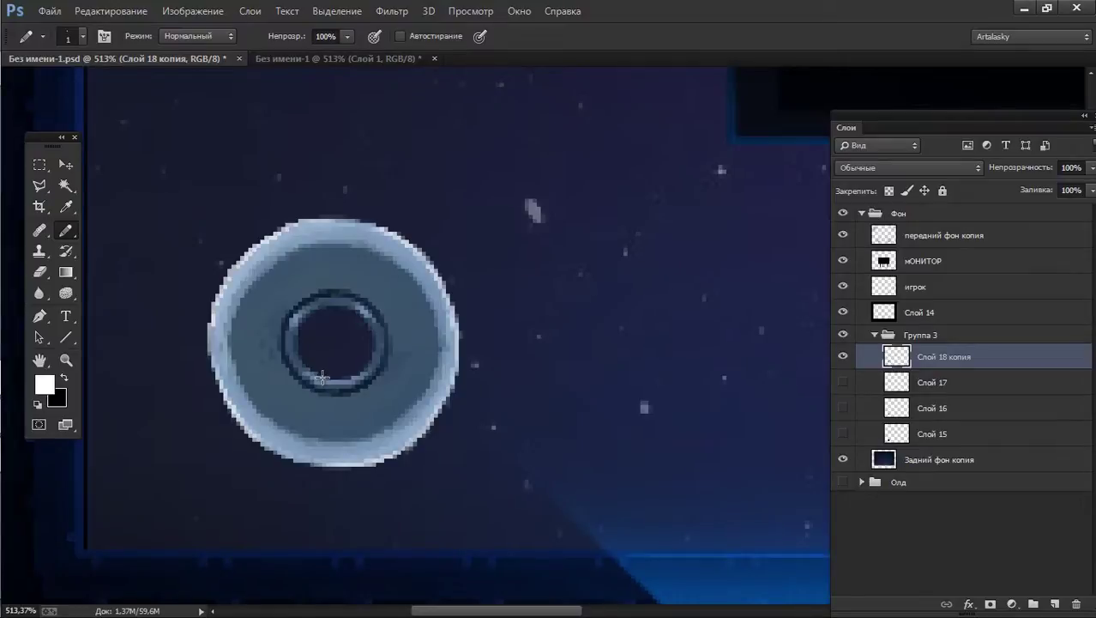
{"action": "left_click_drag", "start_coordinate": [302, 375], "coordinate": [334, 378]}
{"action": "left_click_drag", "start_coordinate": [336, 383], "coordinate": [367, 371]}
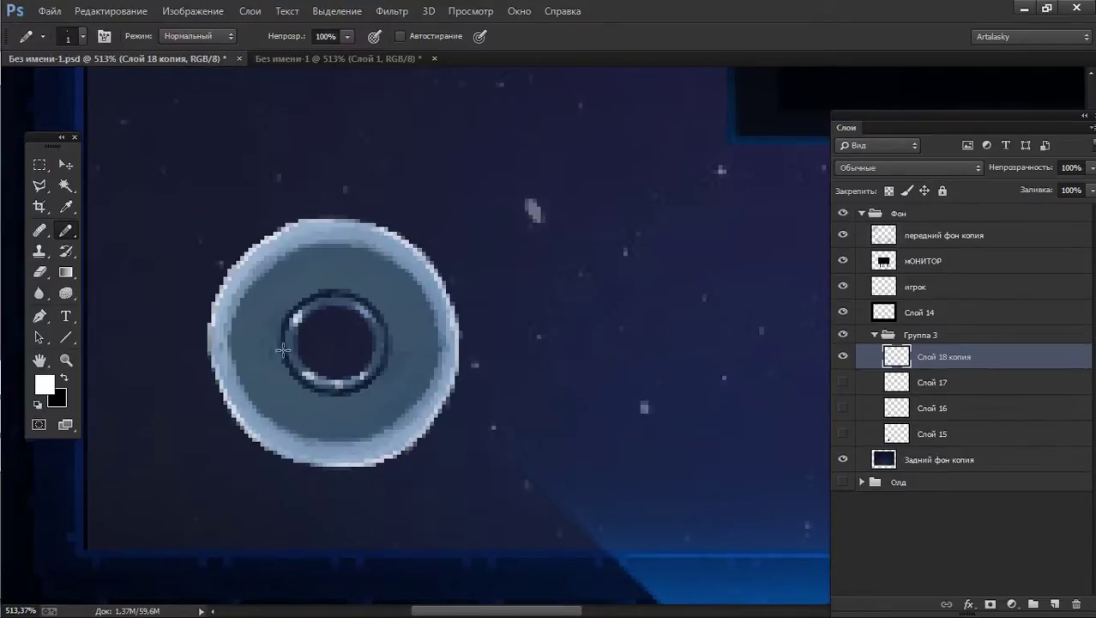
Paint darker blue shading strokes across the ring's lower-left band.
{"action": "left_click", "coordinate": [291, 354], "text": "alt"}
{"action": "mouse_move", "coordinate": [284, 403]}
{"action": "left_mouse_down"}
{"action": "mouse_move", "coordinate": [332, 412]}
{"action": "mouse_move", "coordinate": [306, 416]}
{"action": "mouse_move", "coordinate": [257, 379]}
{"action": "left_mouse_up"}
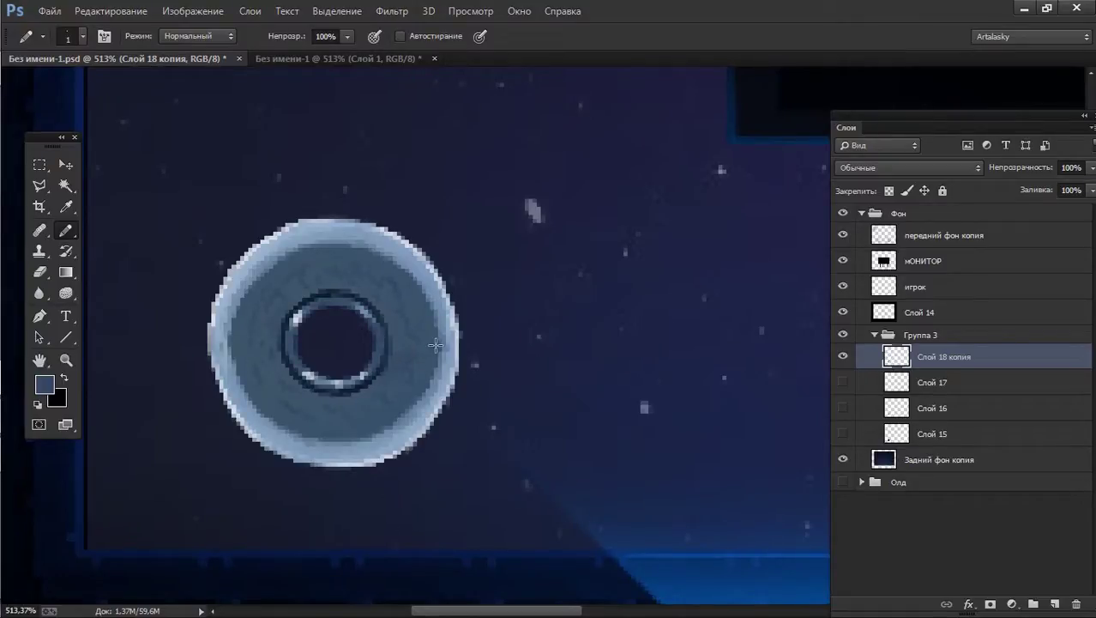
{"action": "left_click", "coordinate": [283, 323], "text": "alt"}
{"action": "mouse_move", "coordinate": [259, 356]}
{"action": "left_mouse_down"}
{"action": "mouse_move", "coordinate": [295, 412]}
{"action": "mouse_move", "coordinate": [375, 427]}
{"action": "left_mouse_up"}
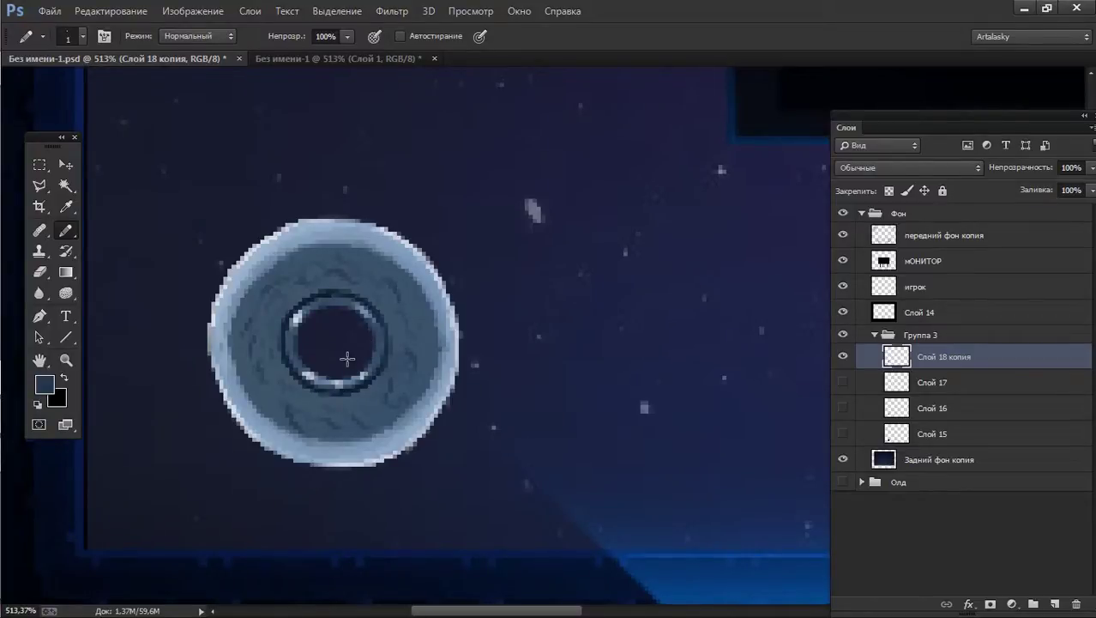
{"action": "left_click", "coordinate": [843, 357]}
Add light blue-grey highlight pixels on the ring's upper, lower and inner-left edges.
{"action": "key", "text": "x"}
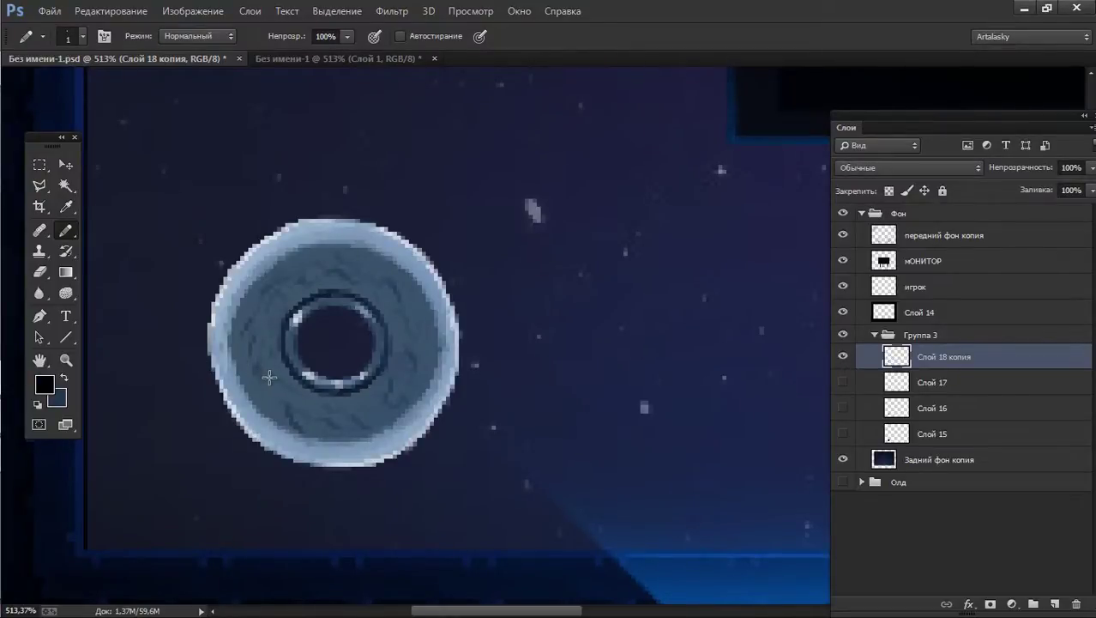
{"action": "left_click", "coordinate": [284, 356], "text": "alt"}
{"action": "left_click", "coordinate": [428, 286], "text": "alt"}
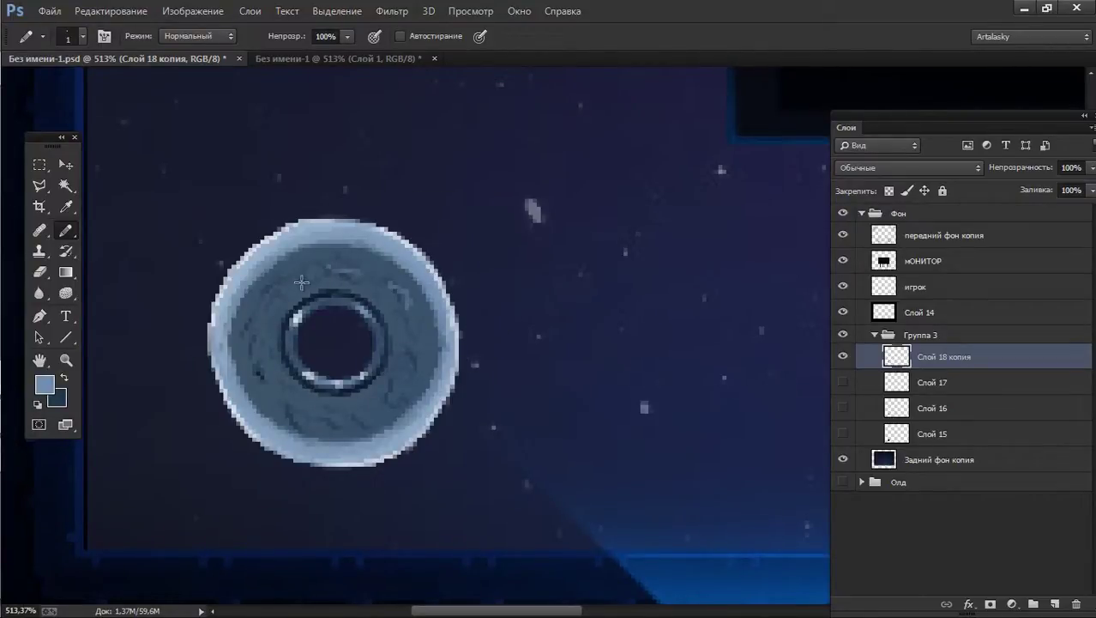
{"action": "left_click_drag", "start_coordinate": [301, 282], "coordinate": [318, 302]}
{"action": "mouse_move", "coordinate": [330, 340]}
{"action": "left_mouse_down"}
{"action": "mouse_move", "coordinate": [321, 327]}
{"action": "mouse_move", "coordinate": [334, 334]}
{"action": "left_mouse_up"}
{"action": "key", "text": "ctrl+z"}
{"action": "left_click_drag", "start_coordinate": [359, 417], "coordinate": [322, 413]}
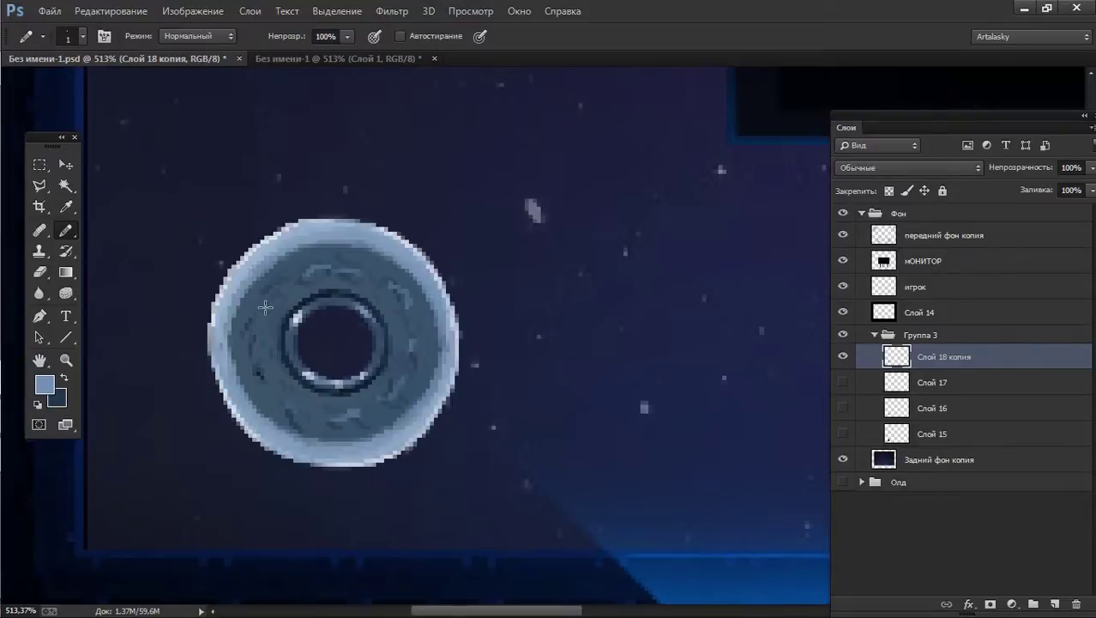
{"action": "left_click_drag", "start_coordinate": [262, 307], "coordinate": [258, 346]}
{"action": "scroll", "coordinate": [376, 358], "scroll_direction": "down", "scroll_amount": 5}
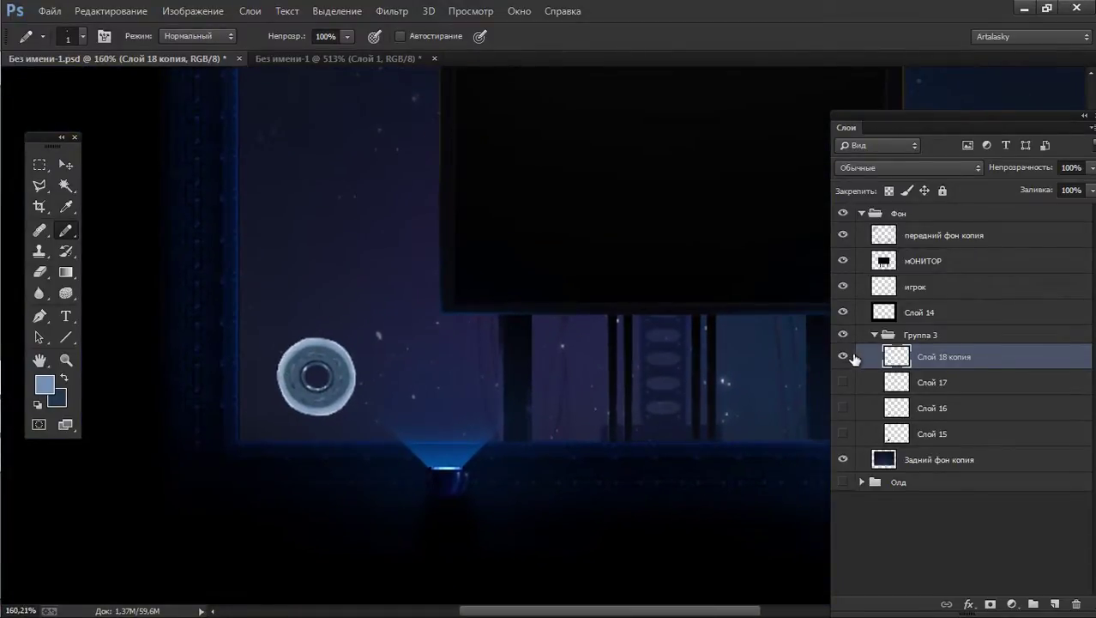
Add new empty layer Слой 18 above Слой 18 копия in Группа 3.
{"action": "left_click", "coordinate": [844, 356]}
{"action": "scroll", "coordinate": [316, 374], "scroll_direction": "up", "scroll_amount": 2}
{"action": "scroll", "coordinate": [317, 361], "scroll_direction": "up", "scroll_amount": 2}
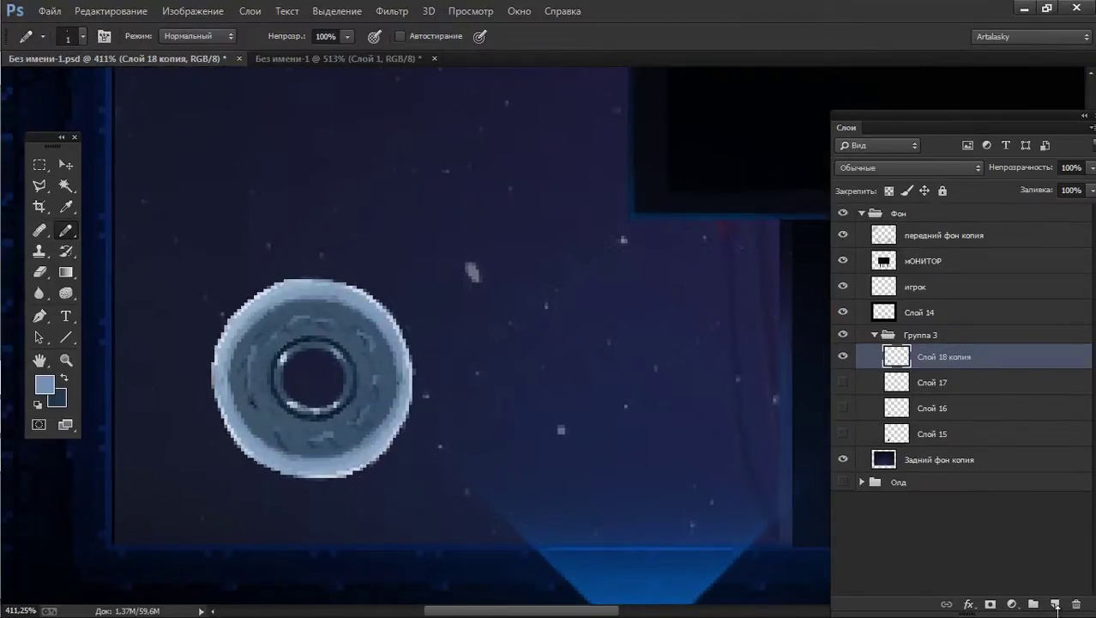
{"action": "left_click", "coordinate": [1055, 604]}
{"action": "left_click", "coordinate": [66, 293]}
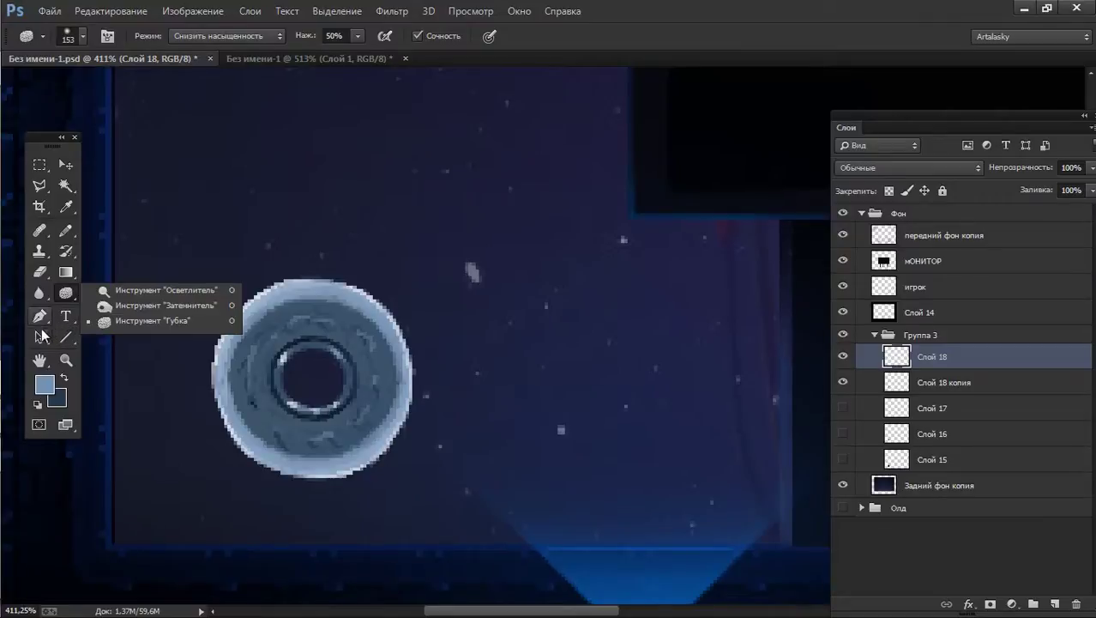
Try a dark navy ellipse inside the ring, then revert it.
{"action": "left_click_drag", "start_coordinate": [69, 341], "coordinate": [158, 365]}
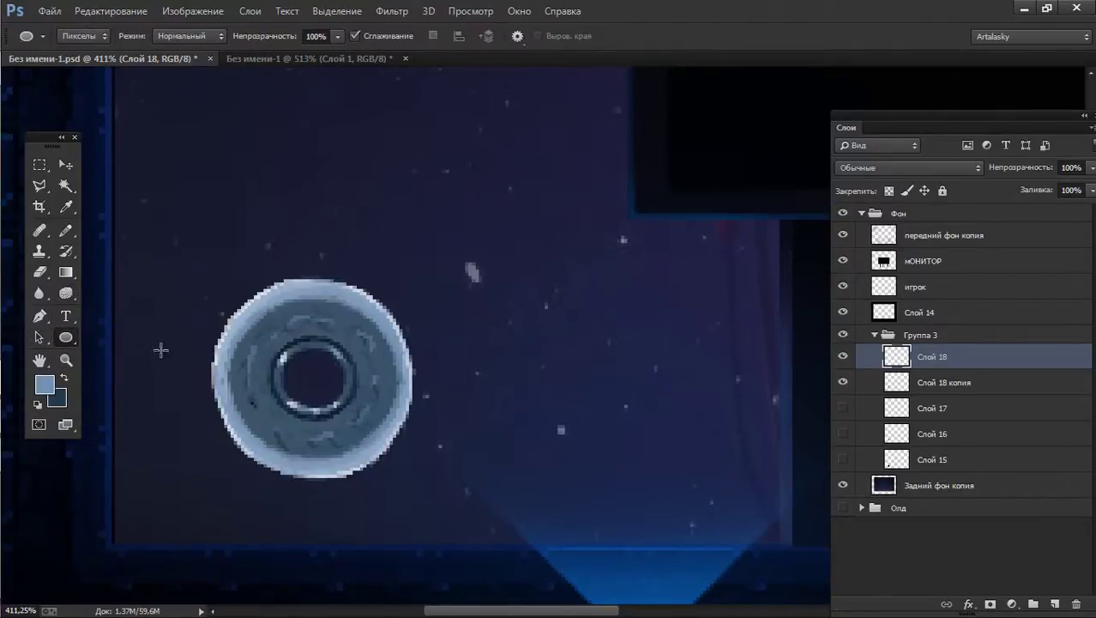
{"action": "left_click", "coordinate": [901, 384]}
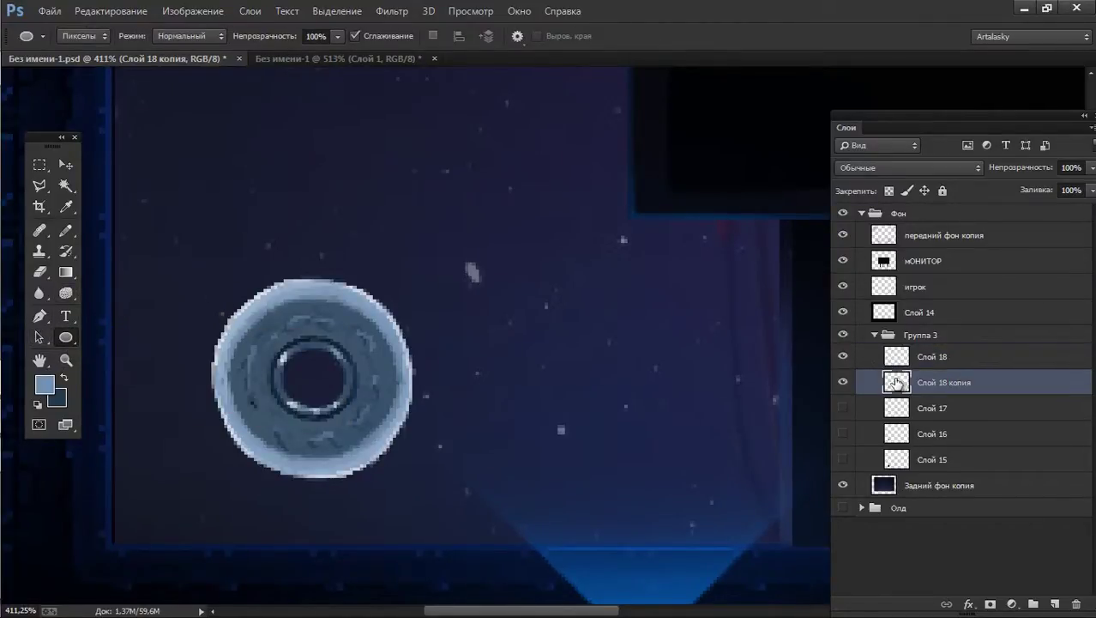
{"action": "left_click", "coordinate": [315, 370], "text": "alt"}
{"action": "mouse_move", "coordinate": [312, 374]}
{"action": "left_mouse_down"}
{"action": "mouse_move", "coordinate": [337, 383]}
{"action": "mouse_move", "coordinate": [411, 472]}
{"action": "left_mouse_up"}
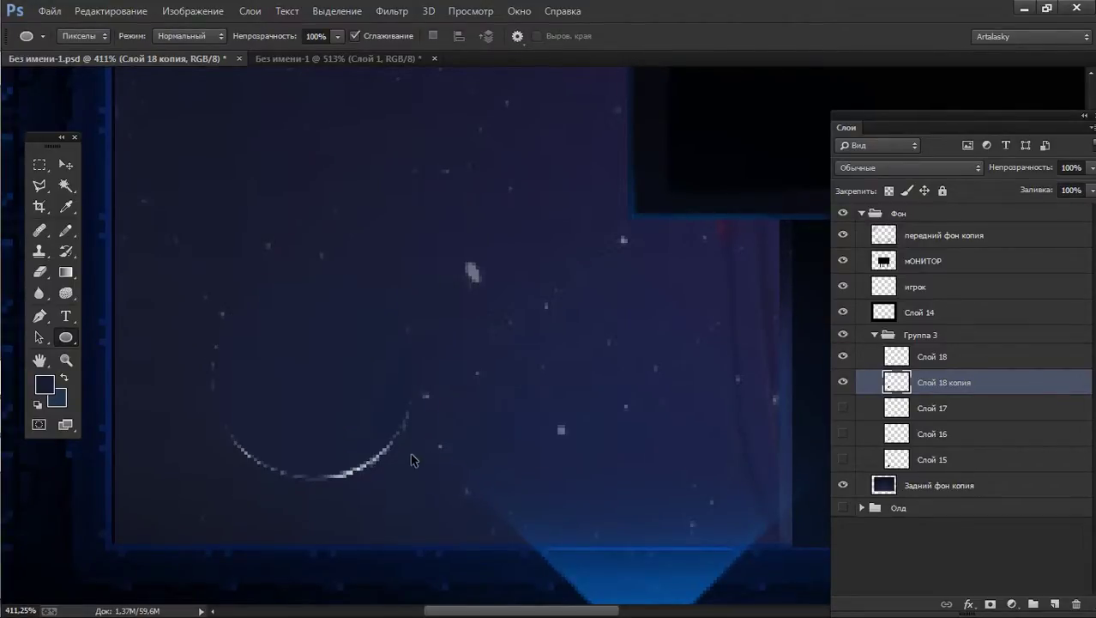
{"action": "left_click", "coordinate": [844, 383]}
{"action": "key", "text": "ctrl+z"}
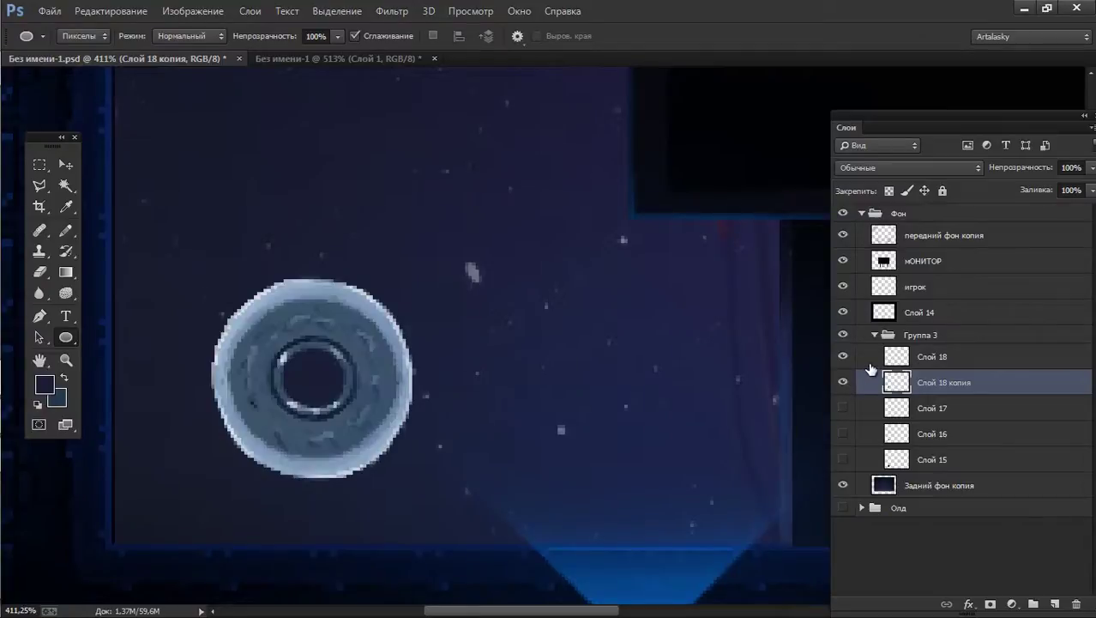
Move Слой 18 below the ring layer and draw a light grey circle over the disc centre.
{"action": "left_click_drag", "start_coordinate": [871, 365], "coordinate": [871, 396]}
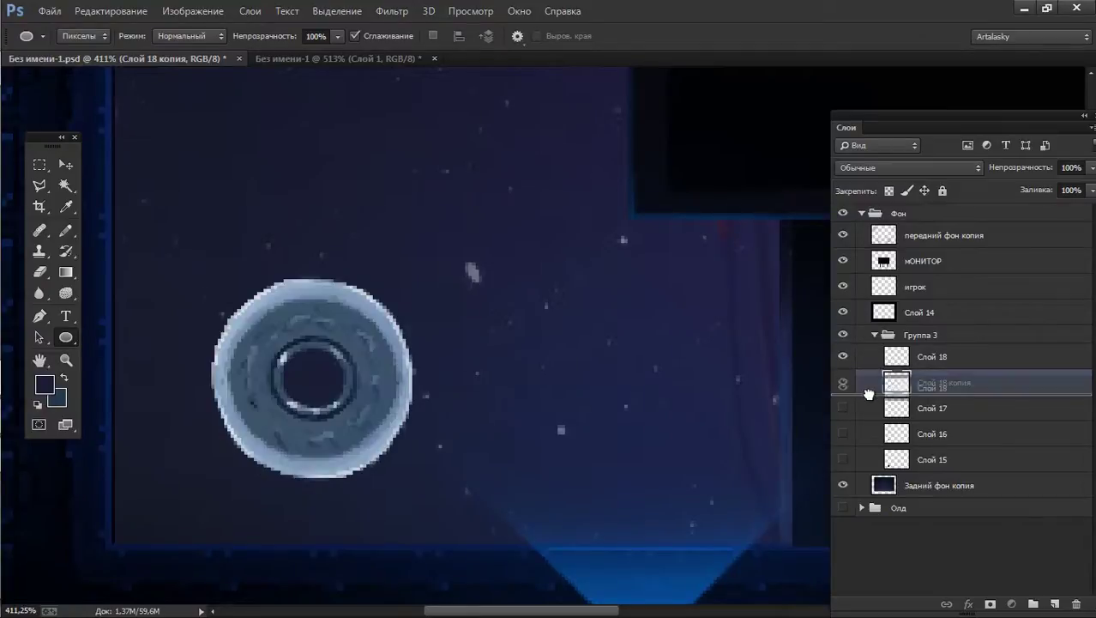
{"action": "left_click", "coordinate": [234, 321], "text": "alt"}
{"action": "left_click", "coordinate": [314, 375], "text": "alt"}
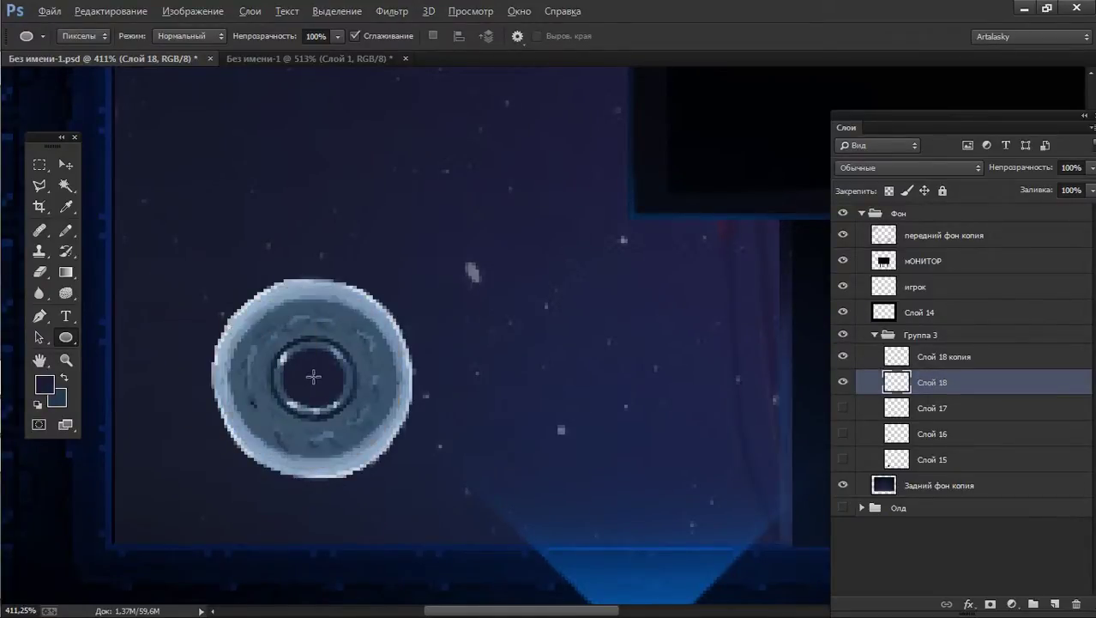
{"action": "left_click", "coordinate": [359, 287], "text": "alt"}
{"action": "left_click_drag", "start_coordinate": [313, 375], "coordinate": [417, 478]}
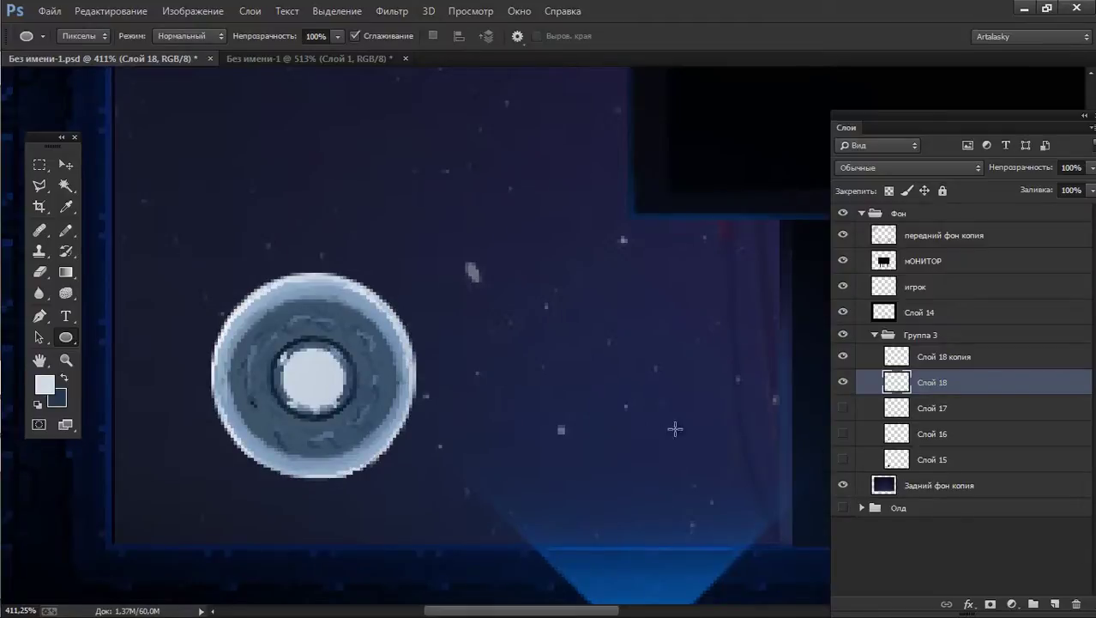
Toggle Слой 18's visibility to compare the solid light hub.
{"action": "left_click", "coordinate": [843, 384]}
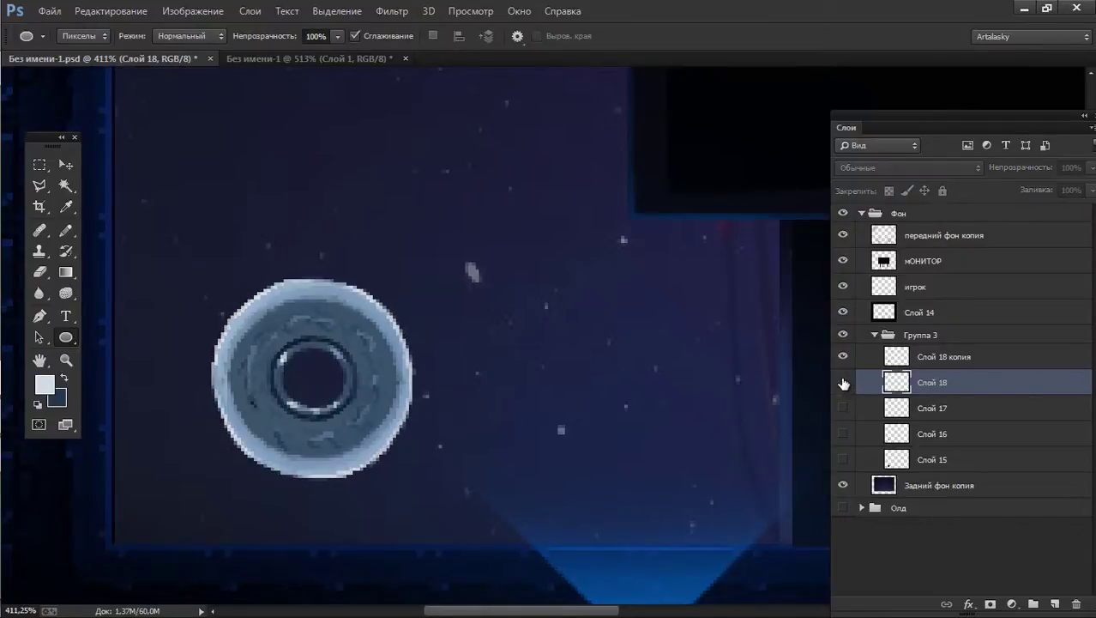
{"action": "left_click", "coordinate": [843, 384]}
{"action": "scroll", "coordinate": [642, 370], "scroll_direction": "down", "scroll_amount": 3}
{"action": "scroll", "coordinate": [588, 367], "scroll_direction": "down", "scroll_amount": 1}
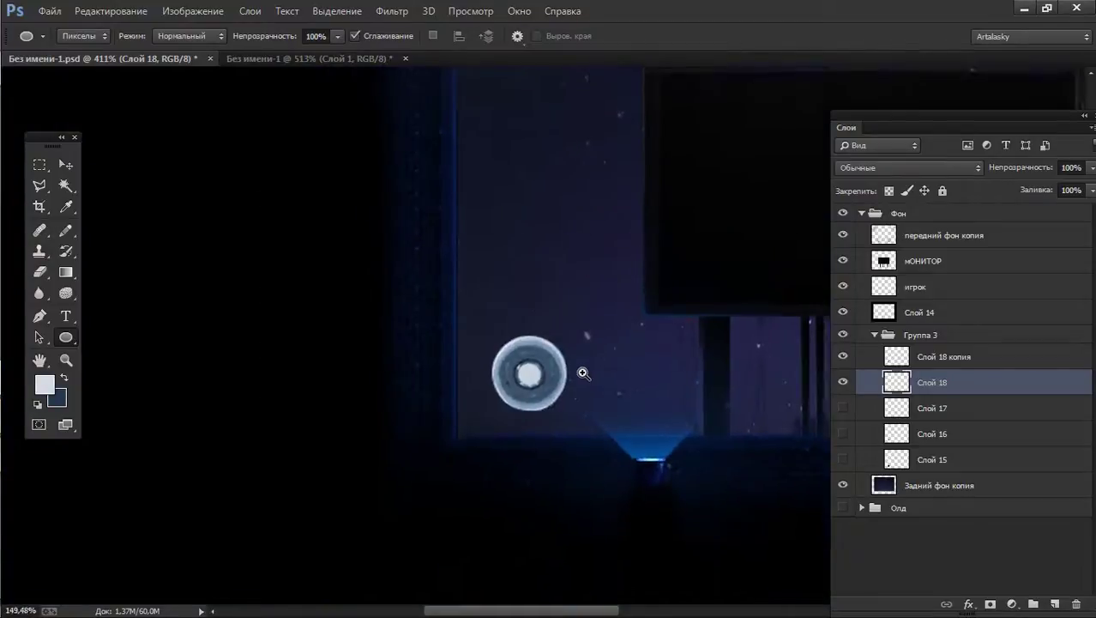
{"action": "left_click", "coordinate": [843, 388]}
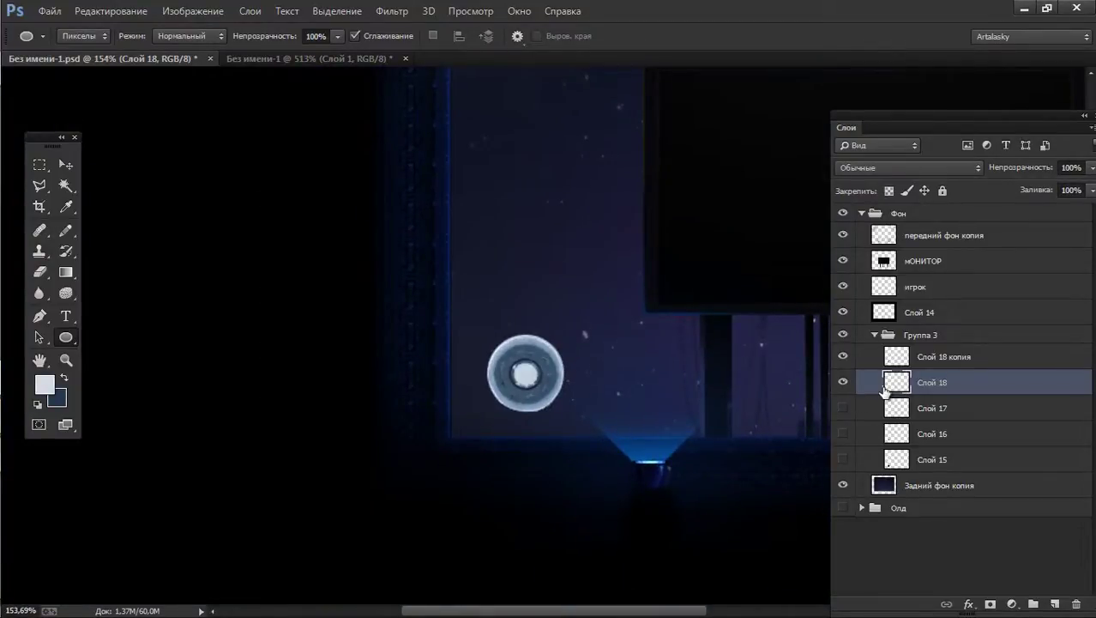
{"action": "key", "text": "v"}
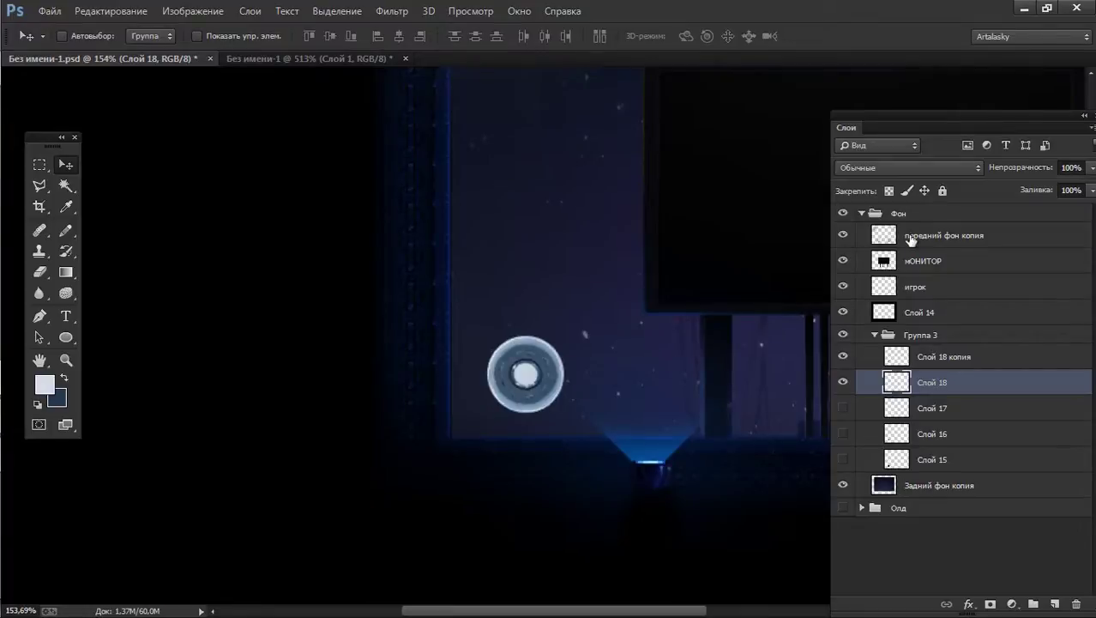
{"action": "left_click", "coordinate": [843, 386]}
Magic Wand the light centre on Слой 18 копия and delete it.
{"action": "left_click_drag", "start_coordinate": [521, 372], "coordinate": [525, 358]}
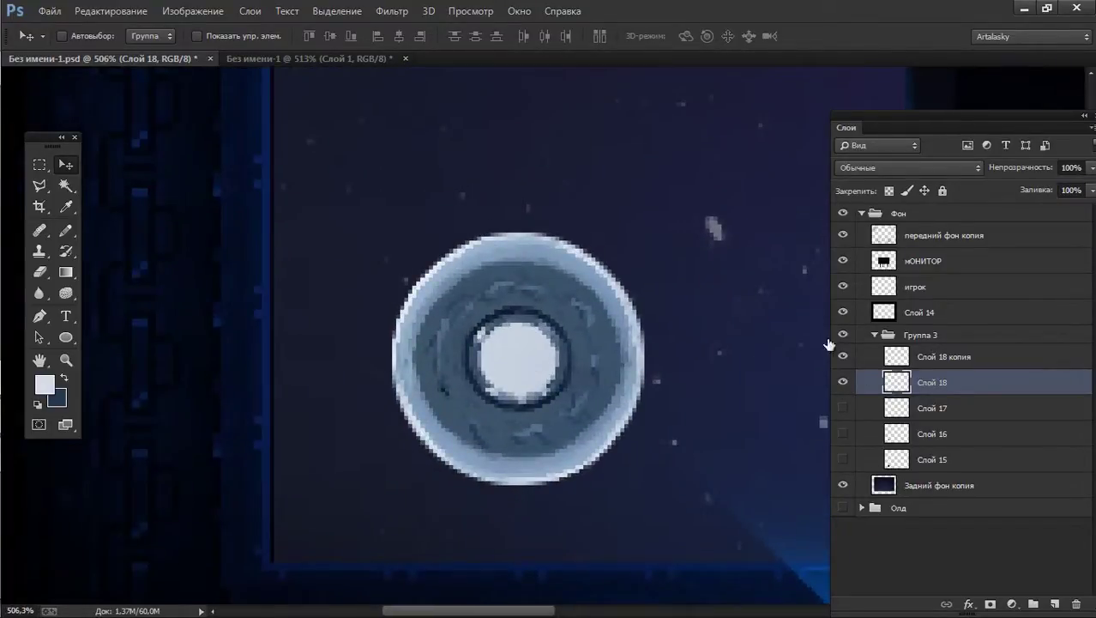
{"action": "left_click", "coordinate": [918, 357]}
{"action": "key", "text": "w"}
{"action": "left_click", "coordinate": [523, 359]}
{"action": "key", "text": "Delete"}
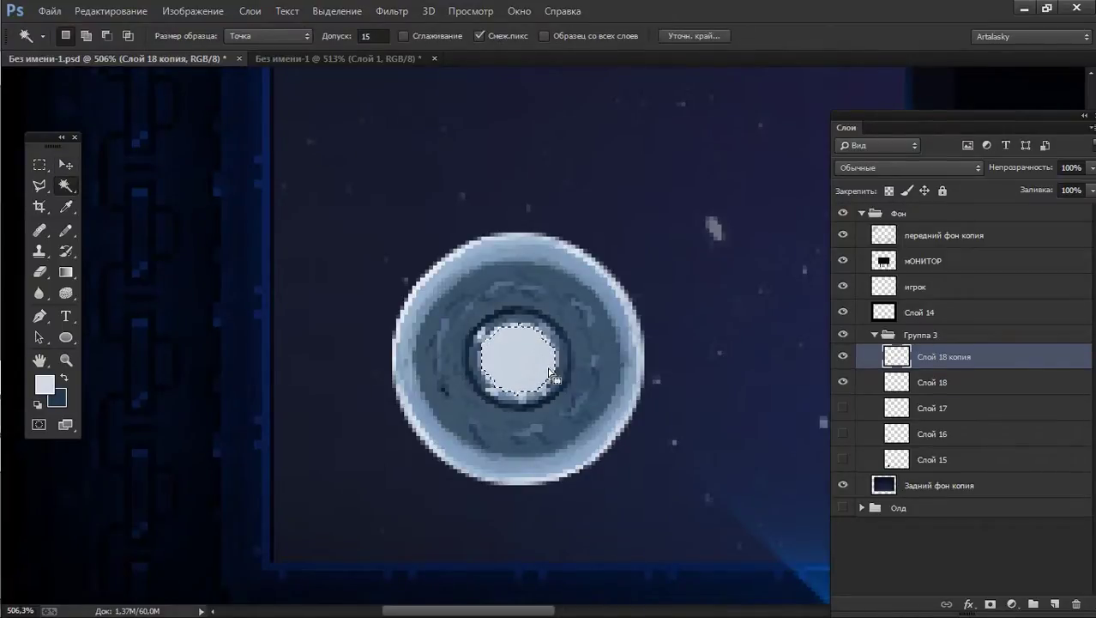
{"action": "key", "text": "ctrl+d"}
Erase the pale centre fill on Слой 18 to reveal a dark hole.
{"action": "key", "text": "e"}
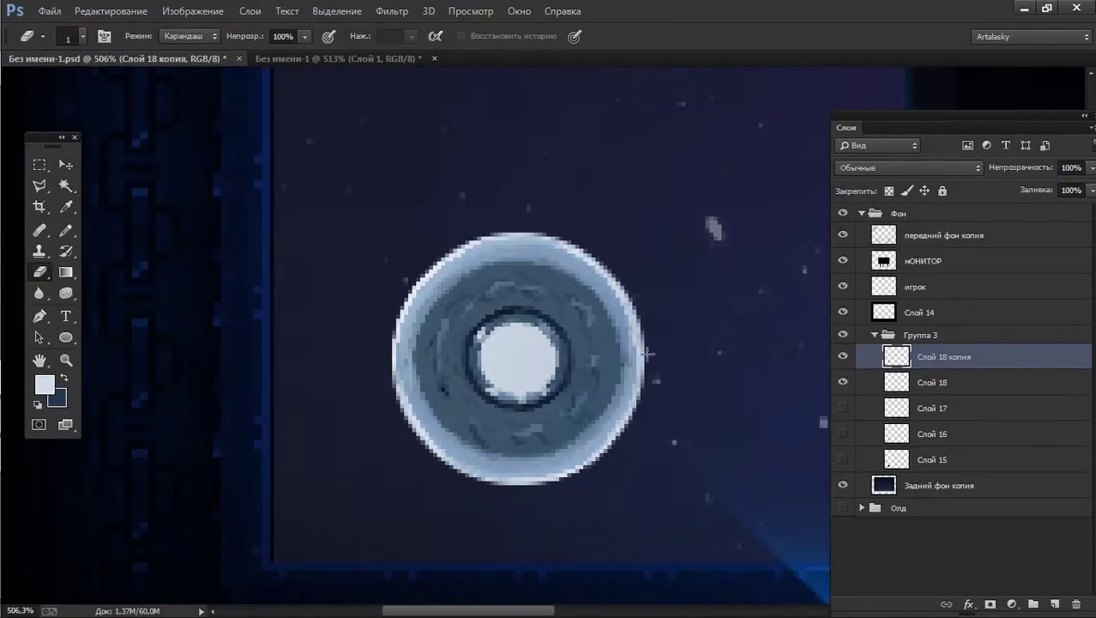
{"action": "left_click", "coordinate": [907, 385]}
{"action": "mouse_move", "coordinate": [502, 364]}
{"action": "left_mouse_down"}
{"action": "mouse_move", "coordinate": [508, 349]}
{"action": "mouse_move", "coordinate": [491, 361]}
{"action": "mouse_move", "coordinate": [531, 343]}
{"action": "mouse_move", "coordinate": [502, 364]}
{"action": "mouse_move", "coordinate": [510, 326]}
{"action": "mouse_move", "coordinate": [543, 363]}
{"action": "mouse_move", "coordinate": [497, 350]}
{"action": "mouse_move", "coordinate": [522, 325]}
{"action": "mouse_move", "coordinate": [525, 333]}
{"action": "left_mouse_up"}
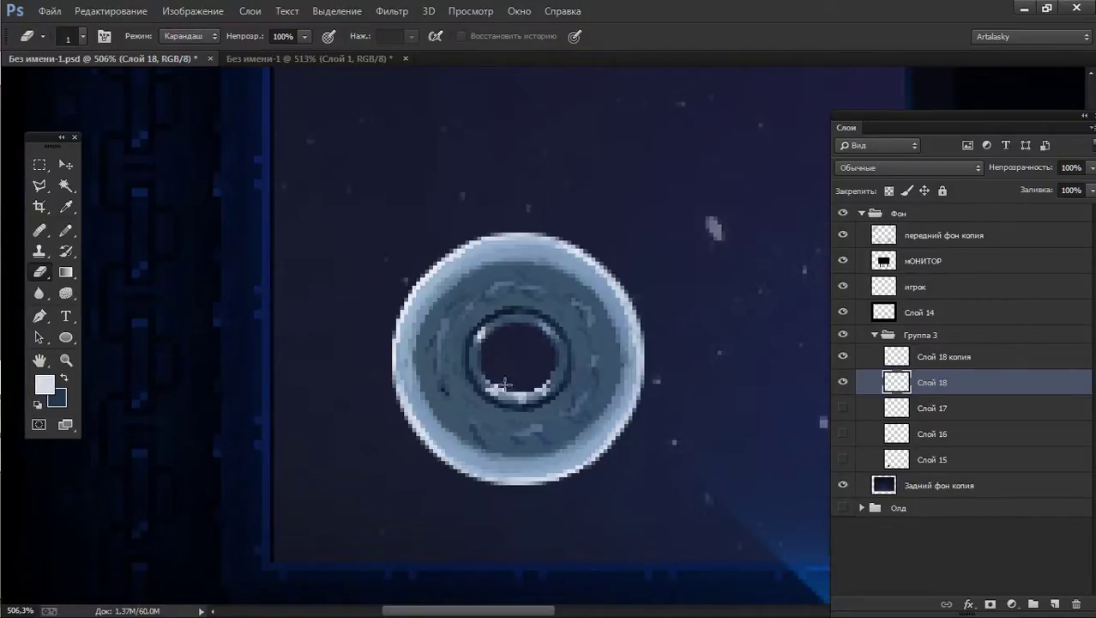
{"action": "mouse_move", "coordinate": [493, 347]}
{"action": "left_mouse_down"}
{"action": "mouse_move", "coordinate": [399, 352]}
{"action": "mouse_move", "coordinate": [508, 384]}
{"action": "mouse_move", "coordinate": [424, 375]}
{"action": "left_mouse_up"}
{"action": "left_click_drag", "start_coordinate": [562, 309], "coordinate": [530, 301]}
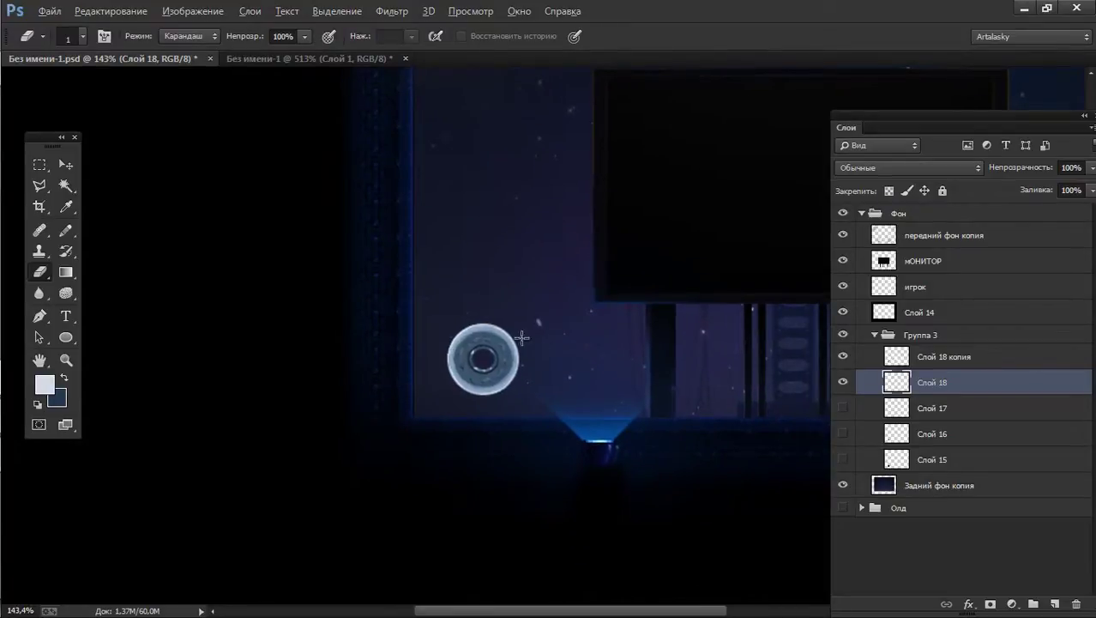
Undo a stray ring duplicate and add new layer Слой 19 above the ring.
{"action": "left_click_drag", "start_coordinate": [520, 338], "coordinate": [583, 338]}
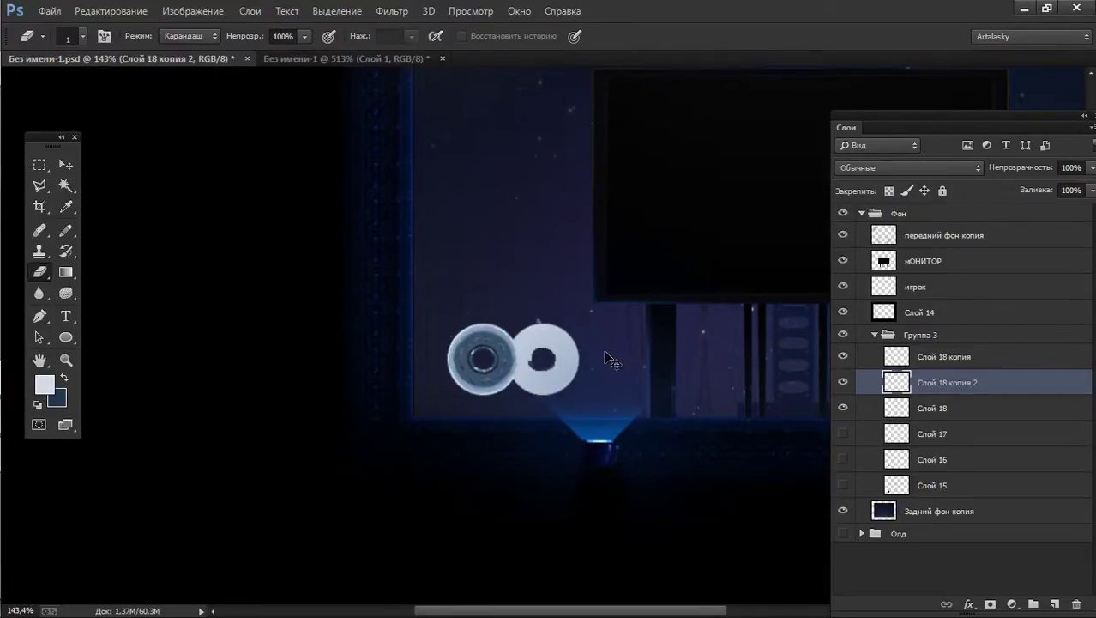
{"action": "key", "text": "ctrl+z"}
{"action": "left_click", "coordinate": [898, 360]}
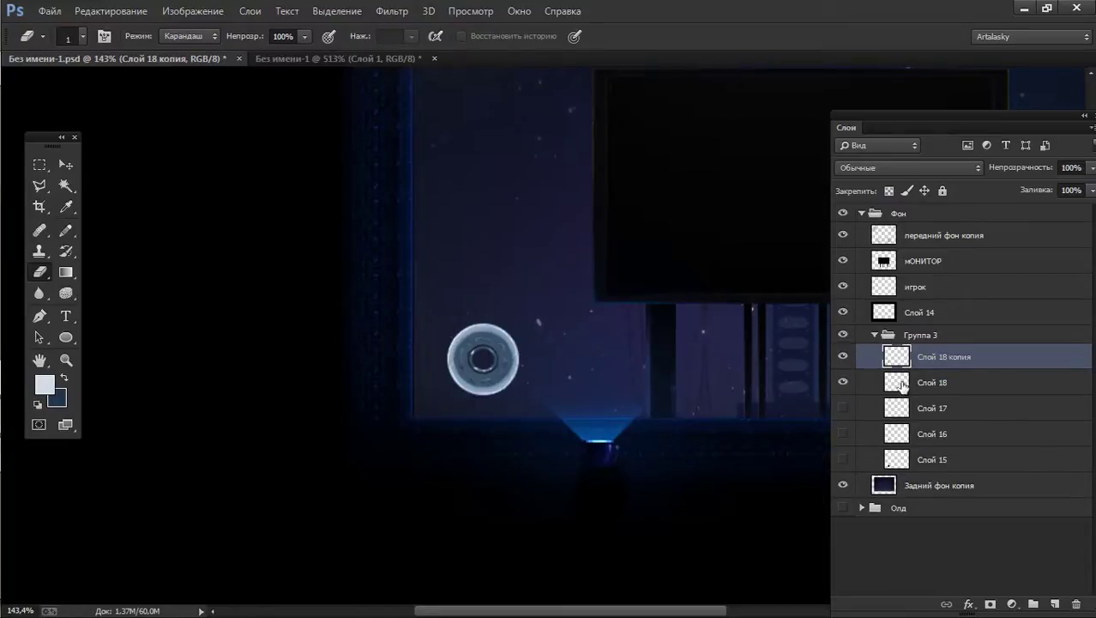
{"action": "left_click", "coordinate": [1055, 604]}
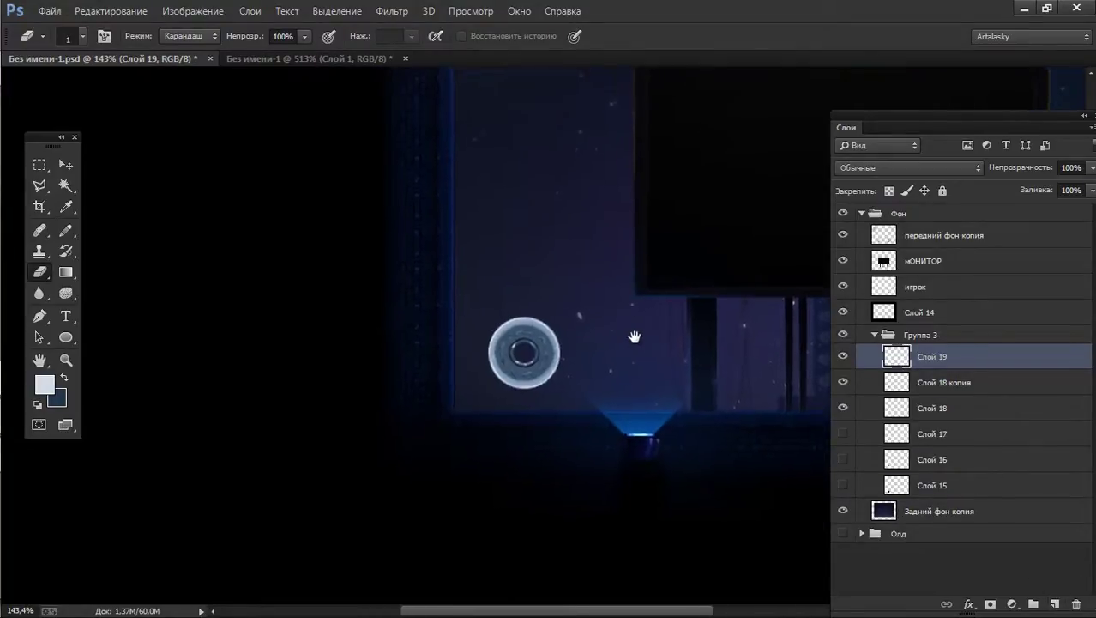
{"action": "scroll", "coordinate": [593, 340], "scroll_direction": "up", "scroll_amount": 5}
Sample blue from the light beam, load the donut selection, and set a soft 150 px brush.
{"action": "key", "text": "b"}
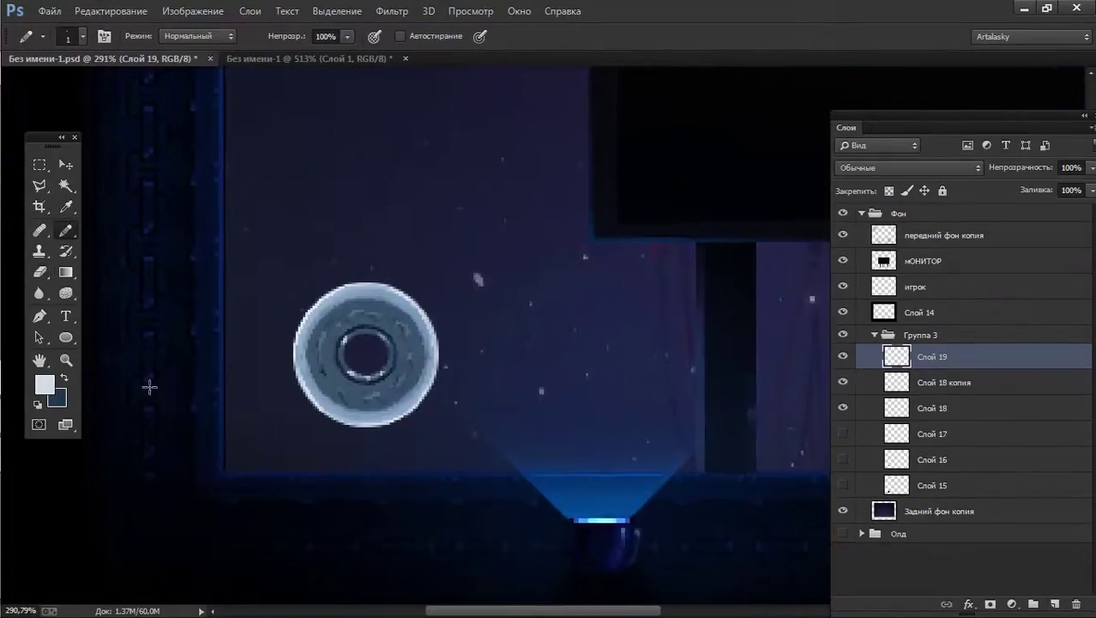
{"action": "left_click", "coordinate": [588, 493], "text": "alt"}
{"action": "left_click", "coordinate": [896, 356], "text": "ctrl"}
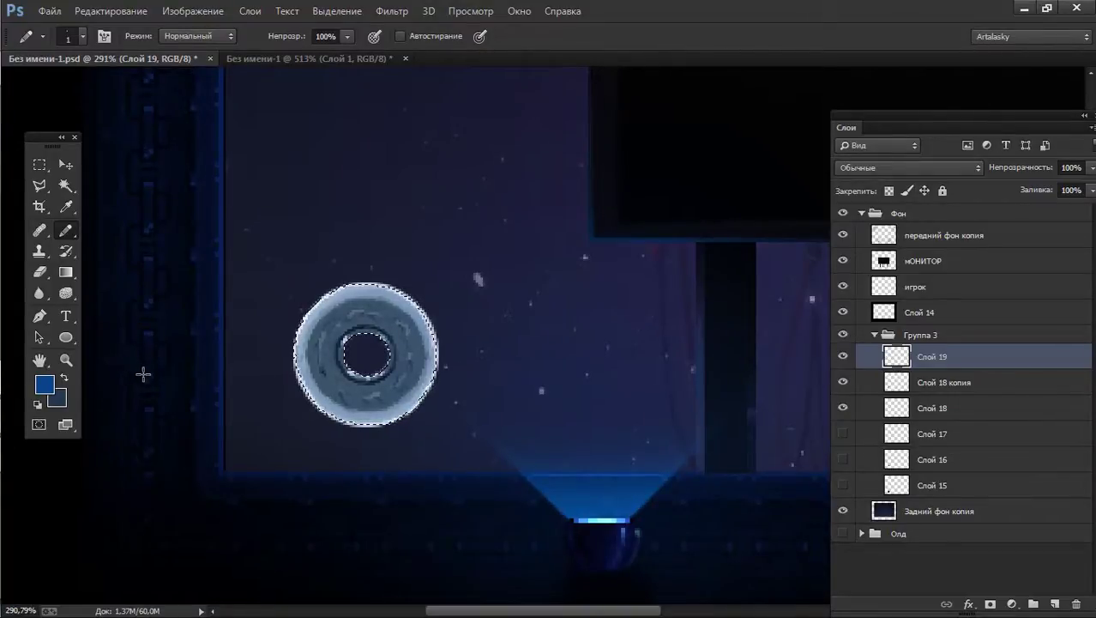
{"action": "right_click", "coordinate": [390, 322]}
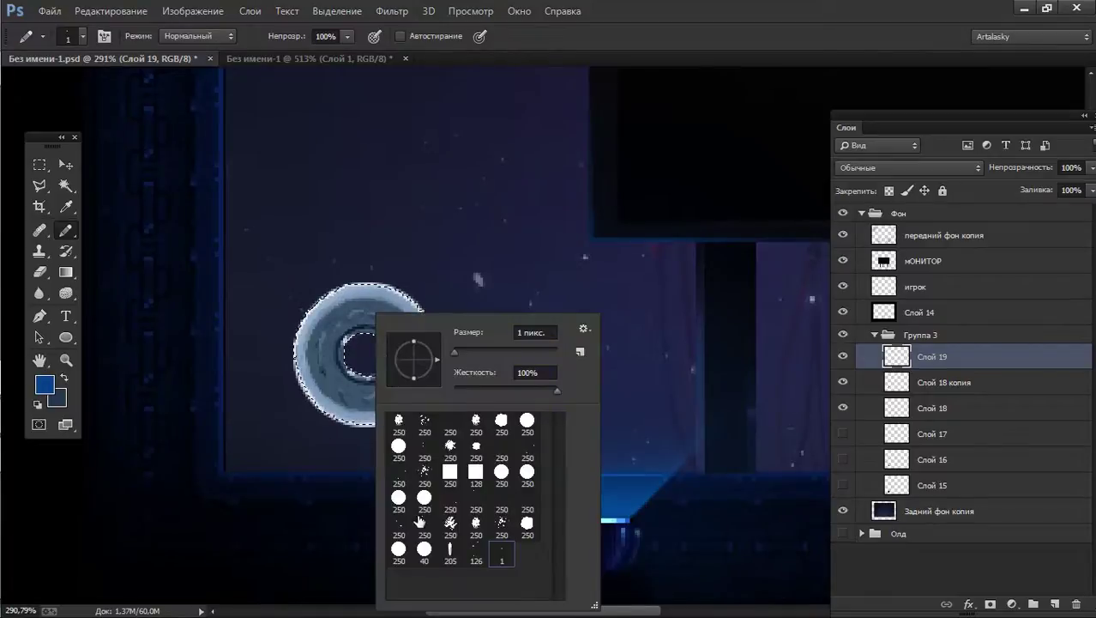
{"action": "left_click", "coordinate": [339, 266]}
{"action": "key", "text": "shift+b"}
{"action": "key", "text": "shift+b"}
{"action": "key", "text": "shift+b"}
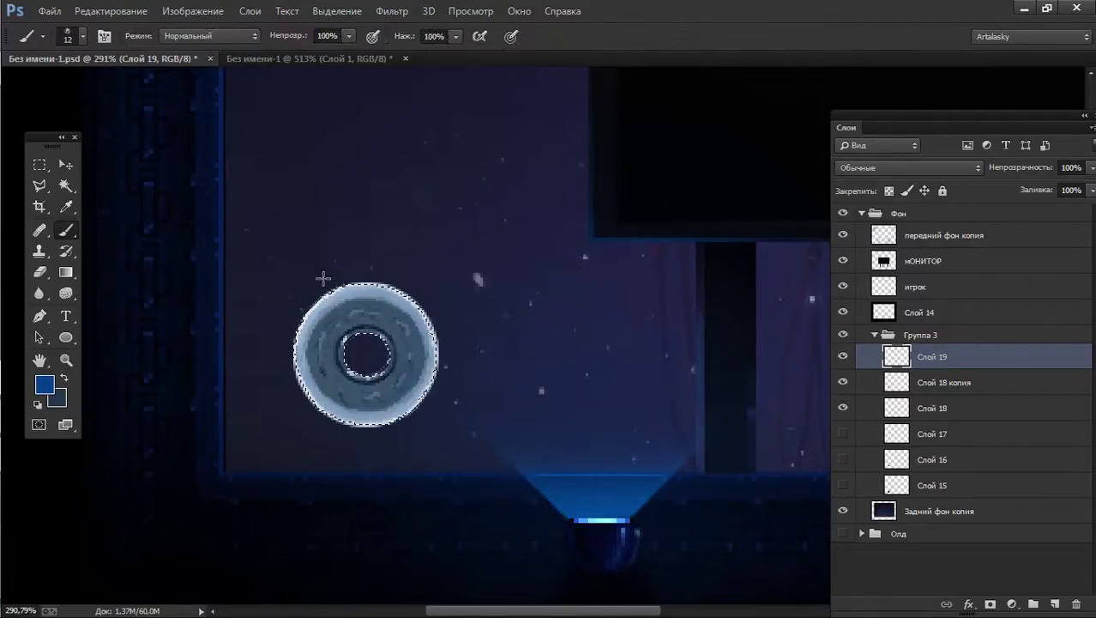
{"action": "right_click", "coordinate": [400, 372]}
{"action": "type", "text": "250 пикс."}
{"action": "key", "text": "Return"}
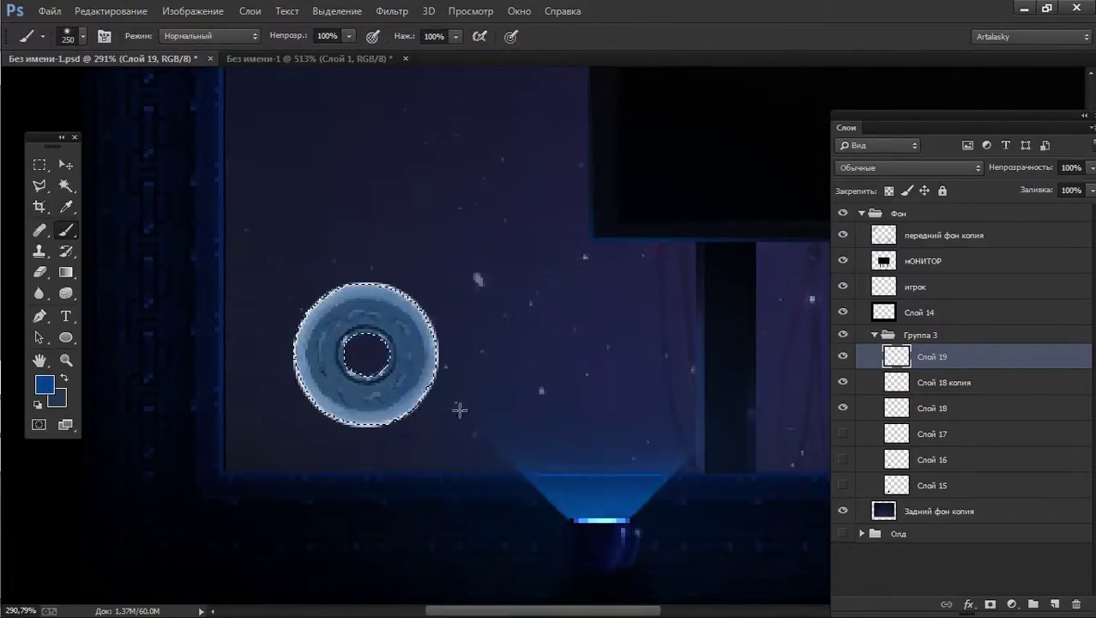
{"action": "left_click", "coordinate": [455, 292]}
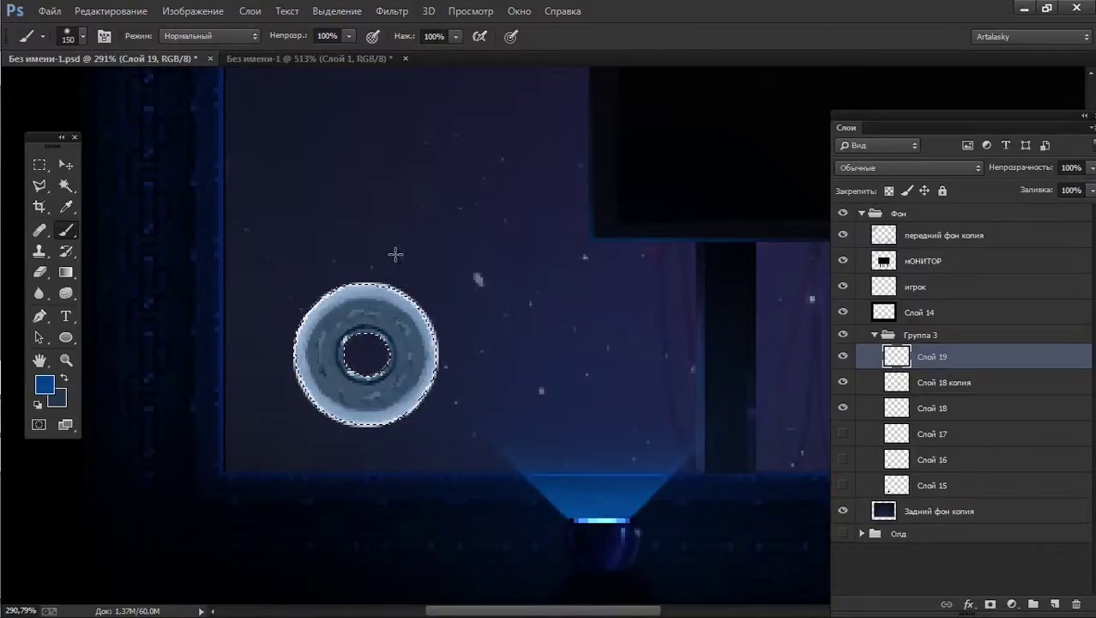
{"action": "key", "text": "bracketleft"}
{"action": "key", "text": "bracketleft"}
{"action": "key", "text": "bracketleft"}
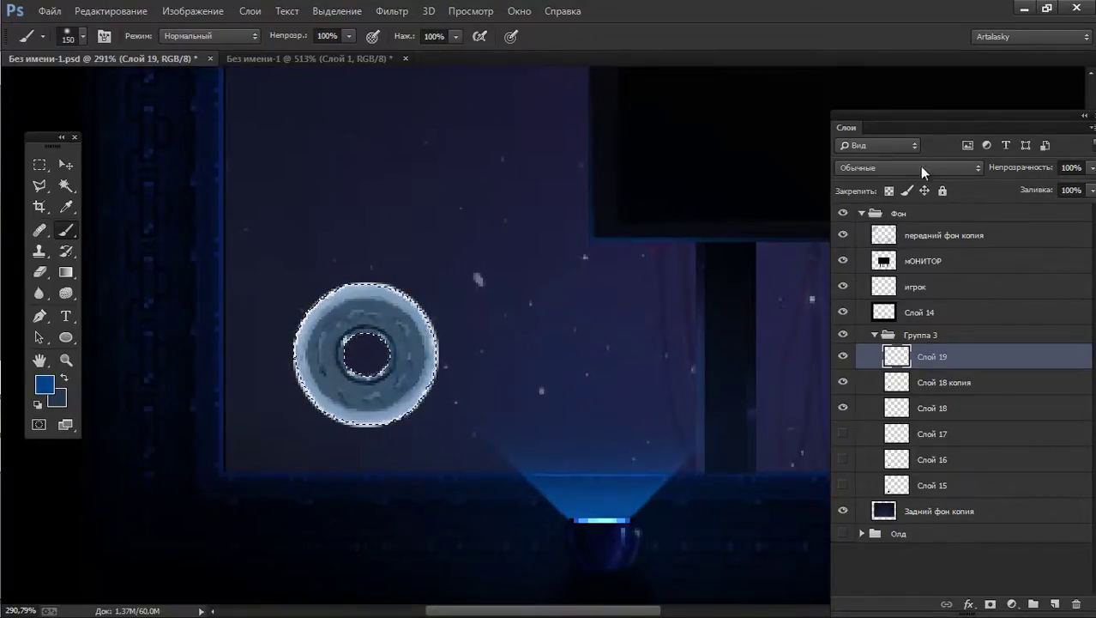
Set Слой 19 to Перекрытие (Overlay) and paint a blue tint over the selected donut.
{"action": "left_click", "coordinate": [918, 168]}
{"action": "left_click", "coordinate": [855, 377]}
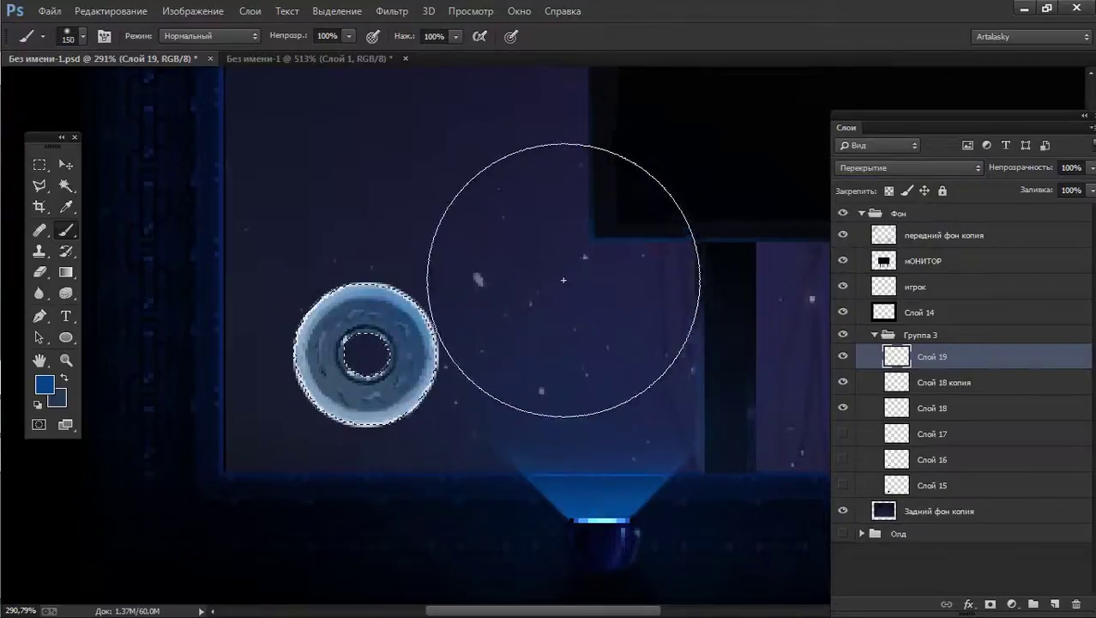
{"action": "left_click_drag", "start_coordinate": [342, 196], "coordinate": [521, 355]}
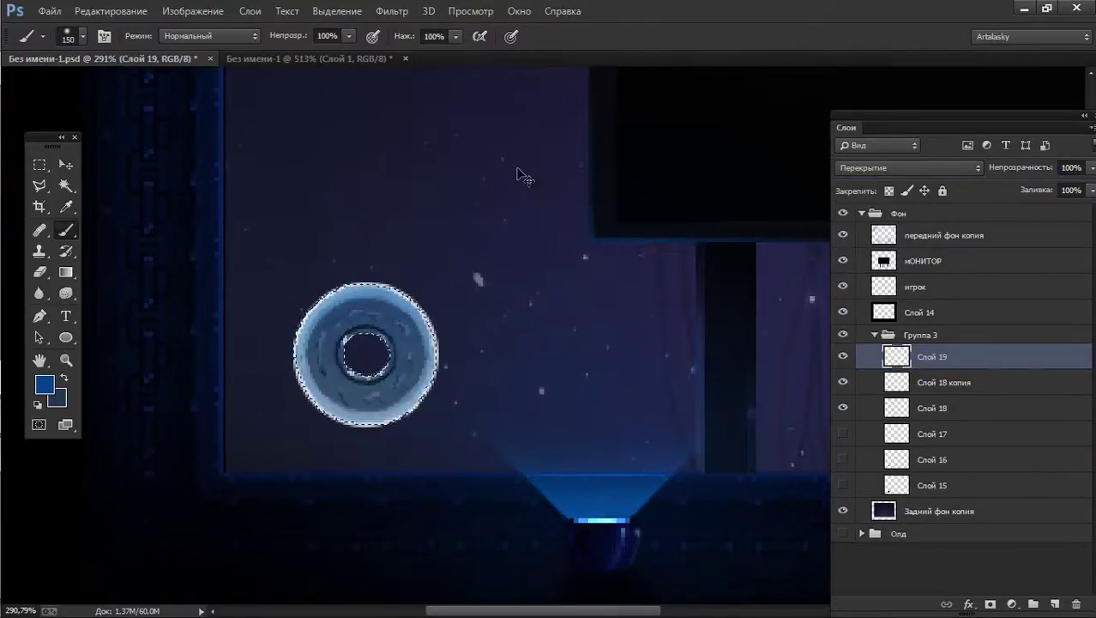
{"action": "key", "text": "bracketleft"}
{"action": "key", "text": "bracketleft"}
{"action": "key", "text": "bracketleft"}
{"action": "key", "text": "bracketleft"}
{"action": "key", "text": "bracketleft"}
{"action": "key", "text": "bracketleft"}
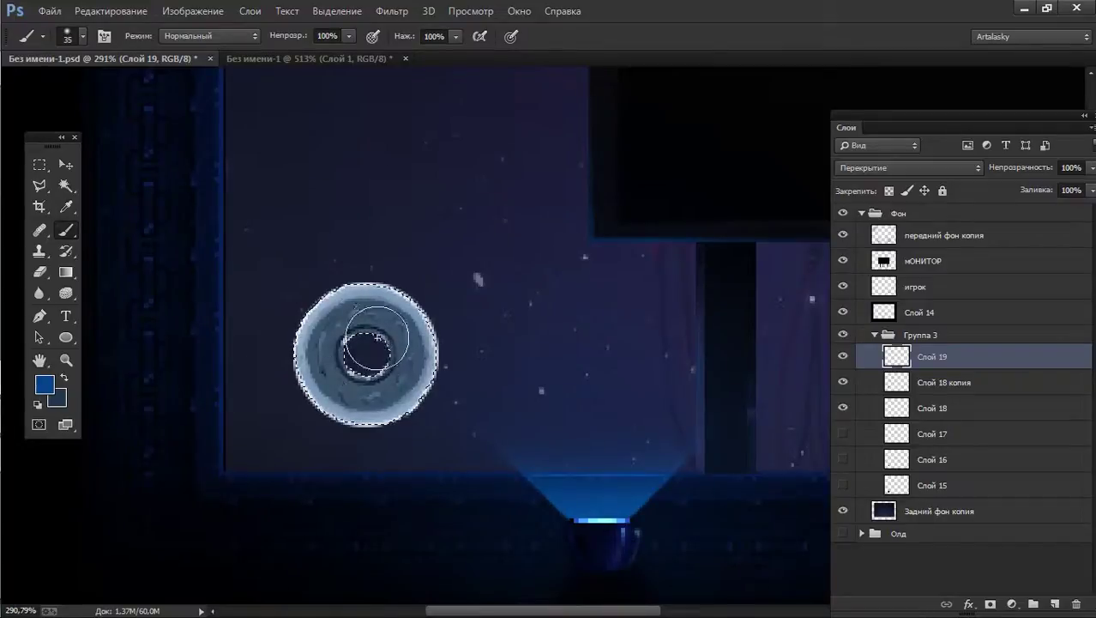
{"action": "left_click_drag", "start_coordinate": [360, 348], "coordinate": [387, 336]}
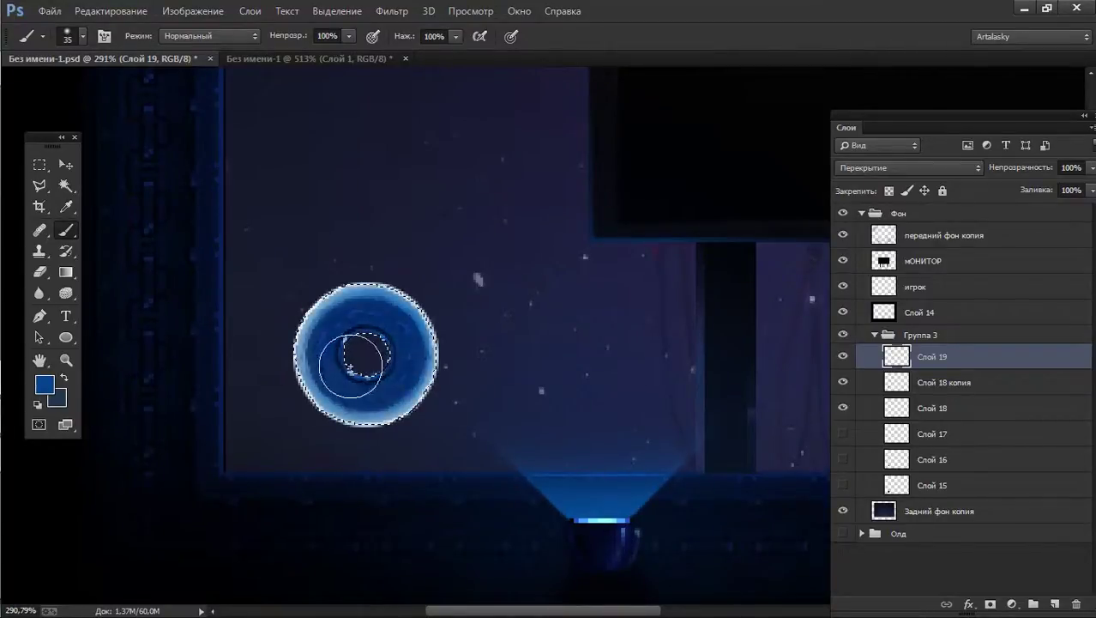
{"action": "key", "text": "ctrl+z"}
{"action": "mouse_move", "coordinate": [368, 348]}
{"action": "left_mouse_down"}
{"action": "mouse_move", "coordinate": [294, 384]}
{"action": "mouse_move", "coordinate": [313, 306]}
{"action": "left_mouse_up"}
{"action": "key", "text": "ctrl+d"}
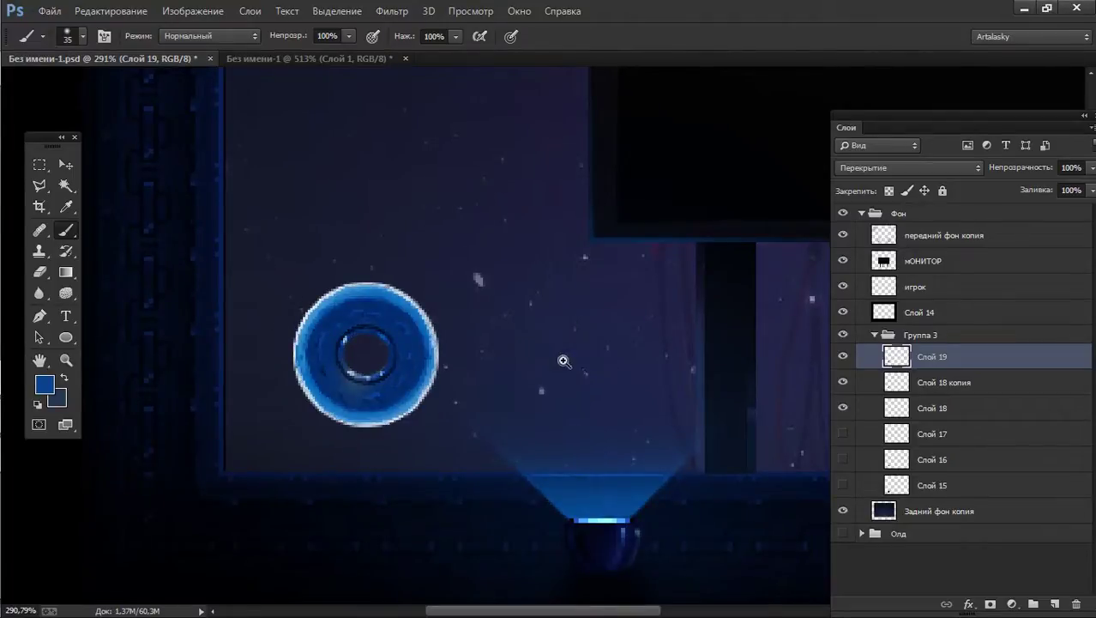
{"action": "scroll", "coordinate": [497, 386], "scroll_direction": "down", "scroll_amount": 5}
Undo the blue tint back to the grey-blue donut and restore its selection.
{"action": "key", "text": "ctrl+z"}
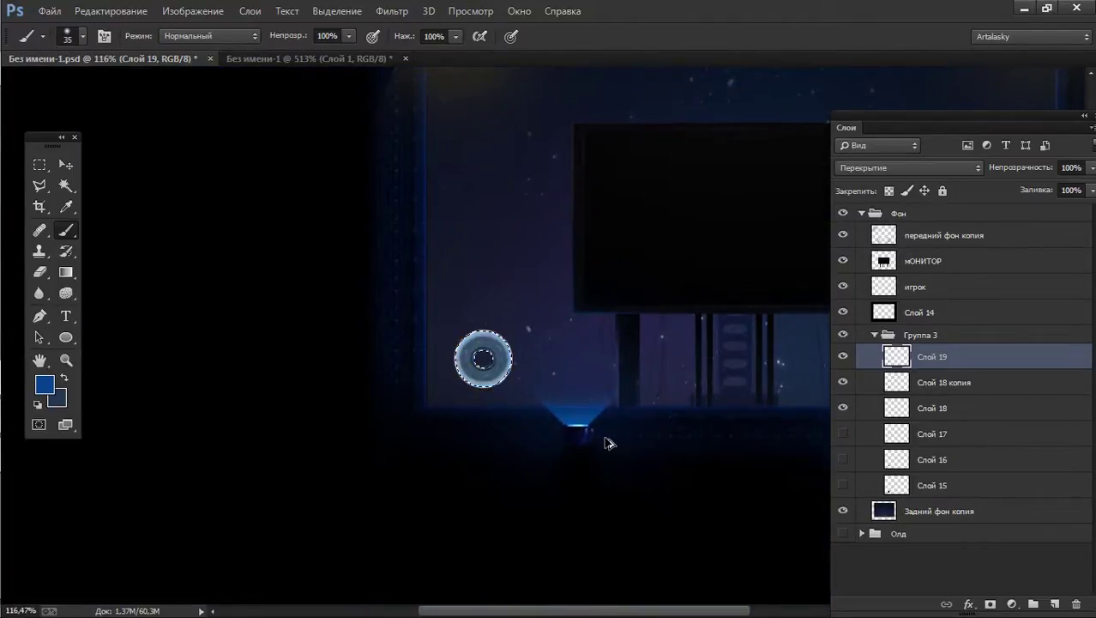
{"action": "key", "text": "ctrl+d"}
{"action": "left_click_drag", "start_coordinate": [665, 319], "coordinate": [501, 310]}
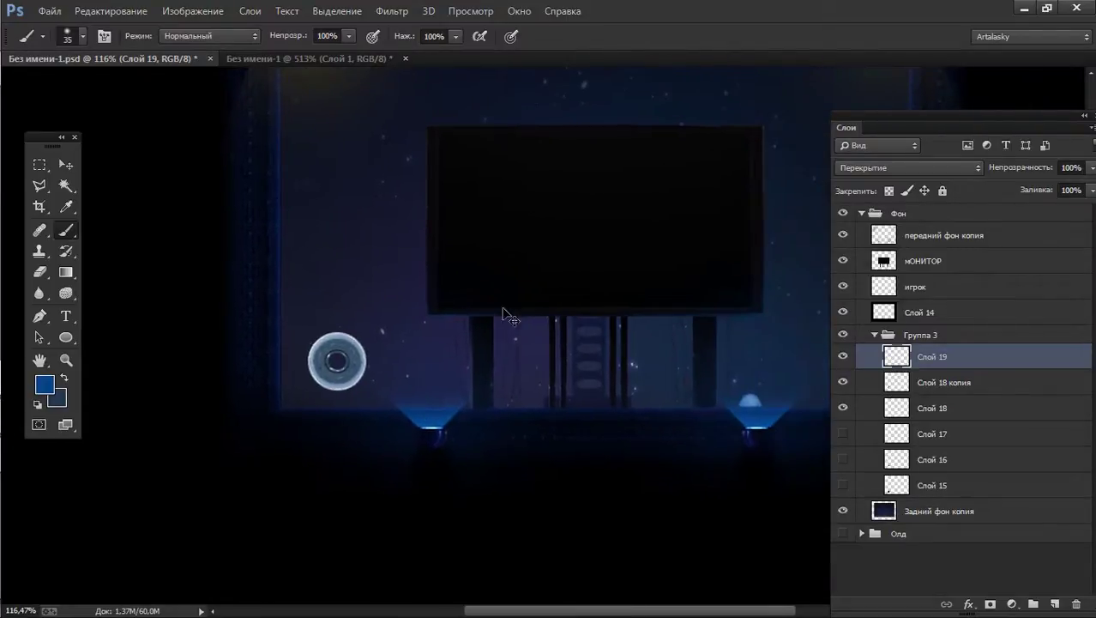
{"action": "key", "text": "ctrl+shift+d"}
{"action": "scroll", "coordinate": [337, 360], "scroll_direction": "up", "scroll_amount": 4}
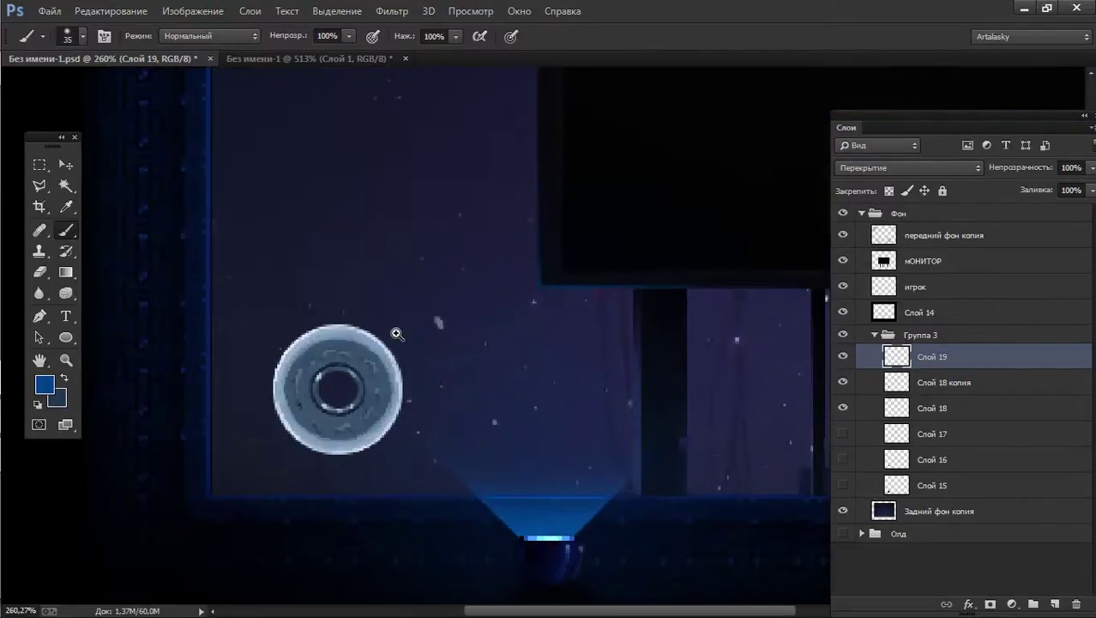
Merge Слой 18 копия into Слой 18, duplicate it, and try an Overlay copy before deleting it.
{"action": "left_click", "coordinate": [888, 394]}
{"action": "key", "text": "ctrl+d"}
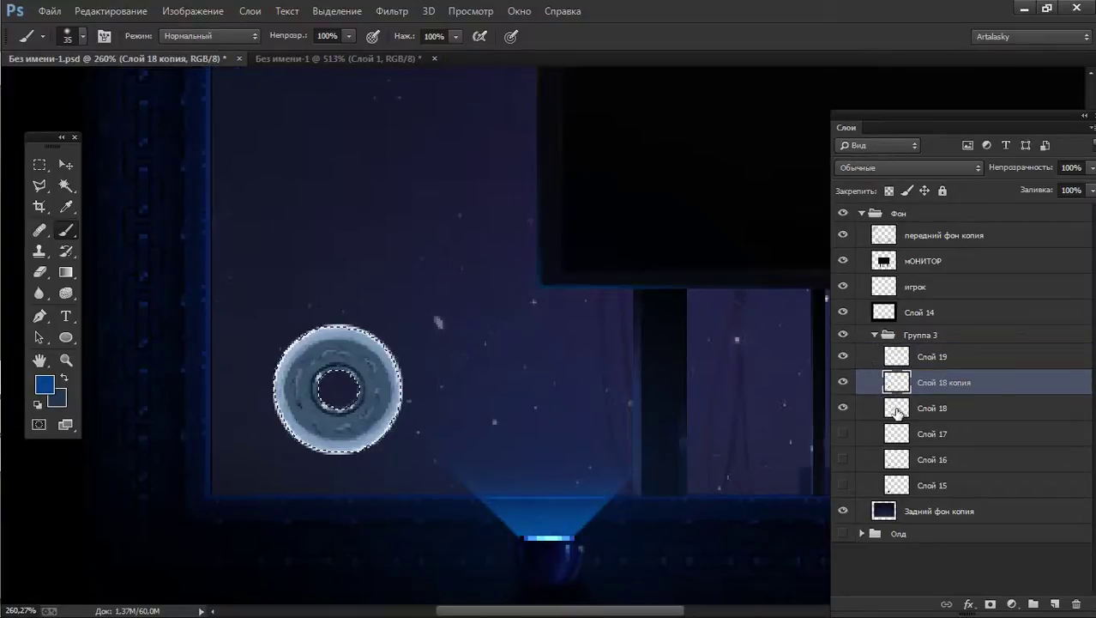
{"action": "left_click", "coordinate": [844, 385]}
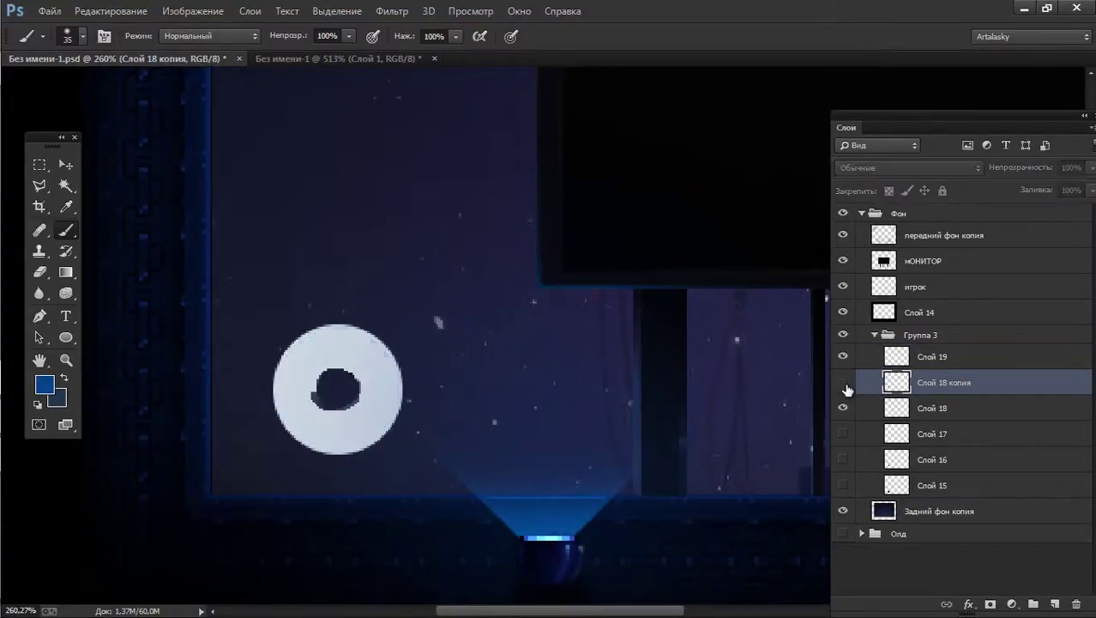
{"action": "key", "text": "ctrl+e"}
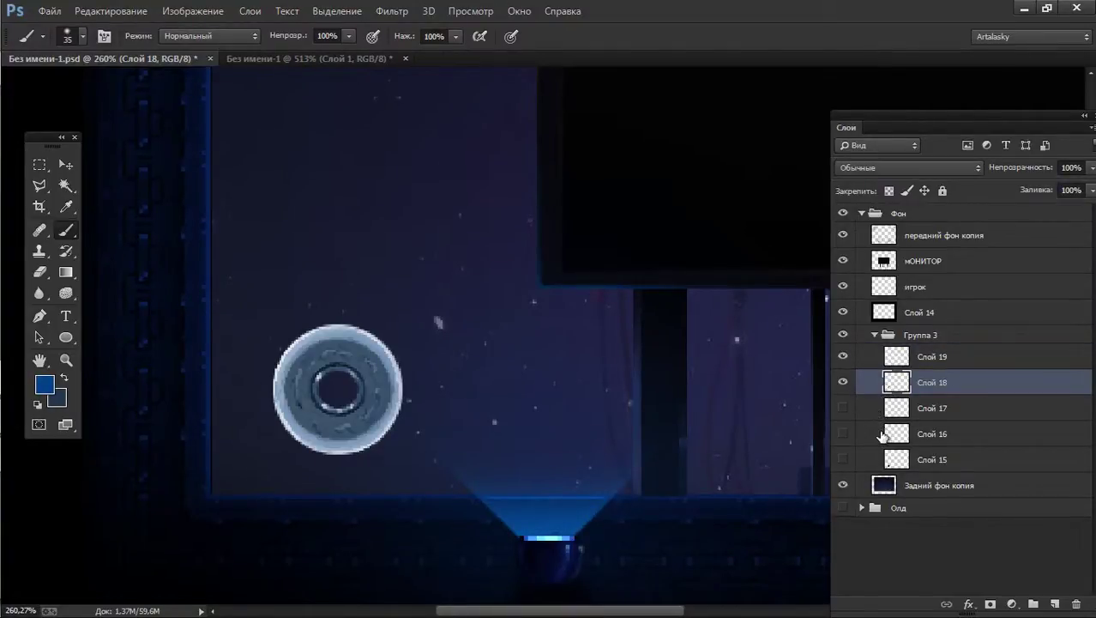
{"action": "key", "text": "ctrl+j"}
{"action": "key", "text": "ctrl+j"}
{"action": "left_click", "coordinate": [892, 167]}
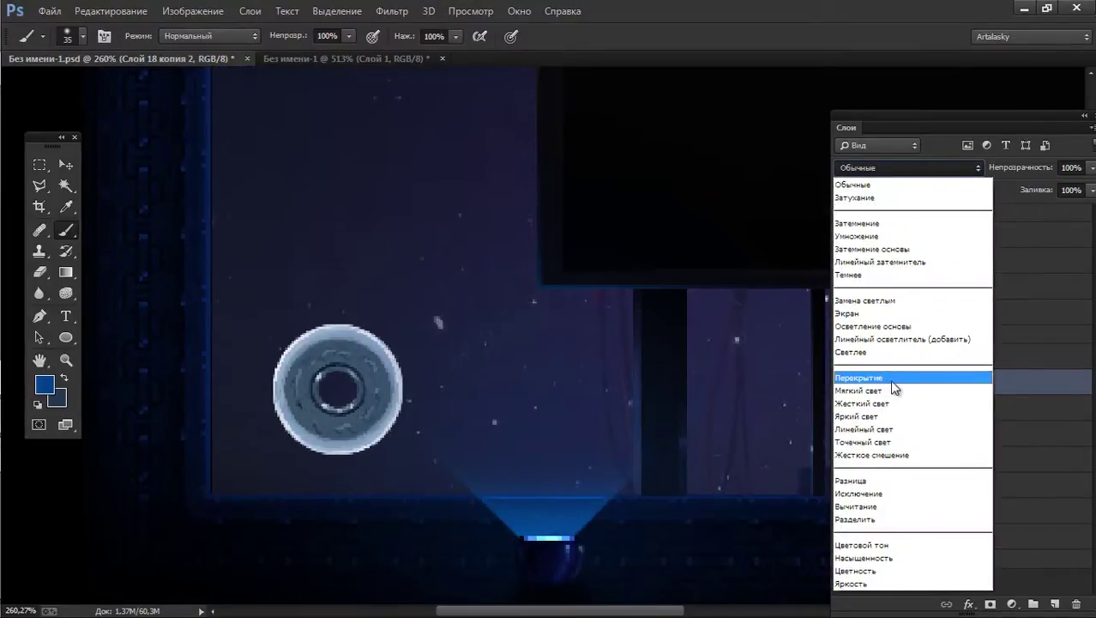
{"action": "left_click", "coordinate": [896, 375]}
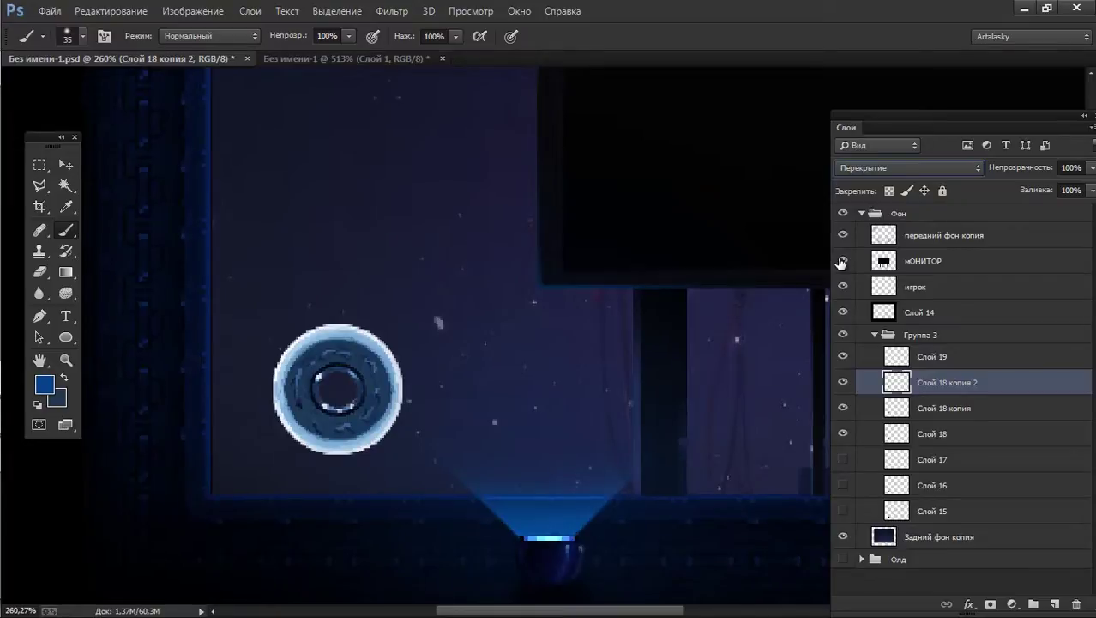
{"action": "key", "text": "Delete"}
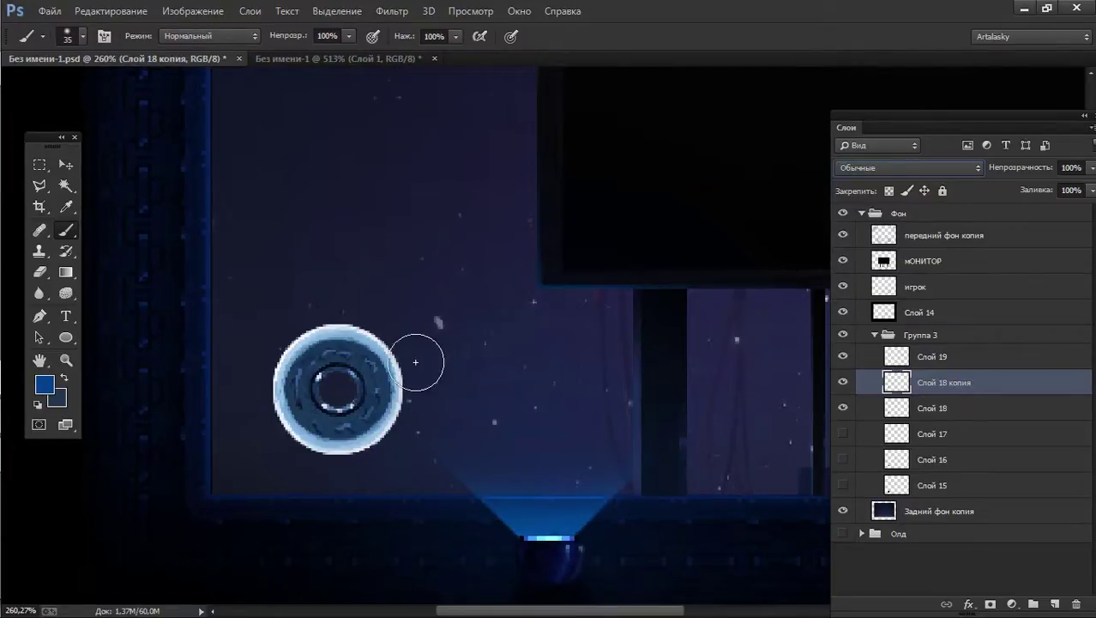
Set up a hard single-pixel Pencil for shading.
{"action": "scroll", "coordinate": [377, 375], "scroll_direction": "up", "scroll_amount": 1}
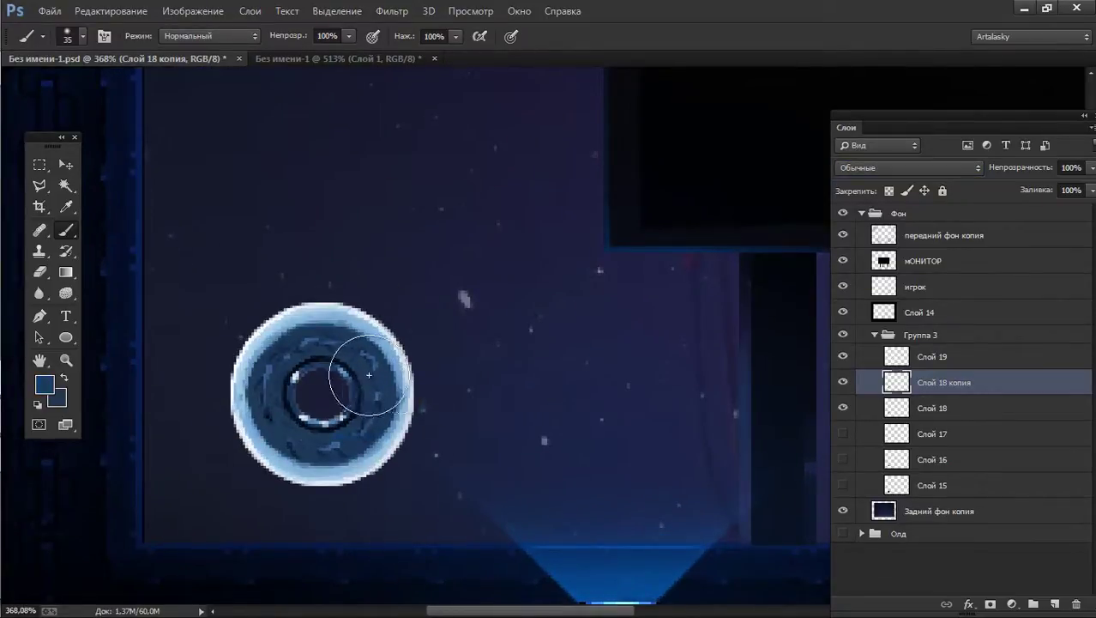
{"action": "right_click", "coordinate": [369, 375]}
{"action": "left_click", "coordinate": [514, 530]}
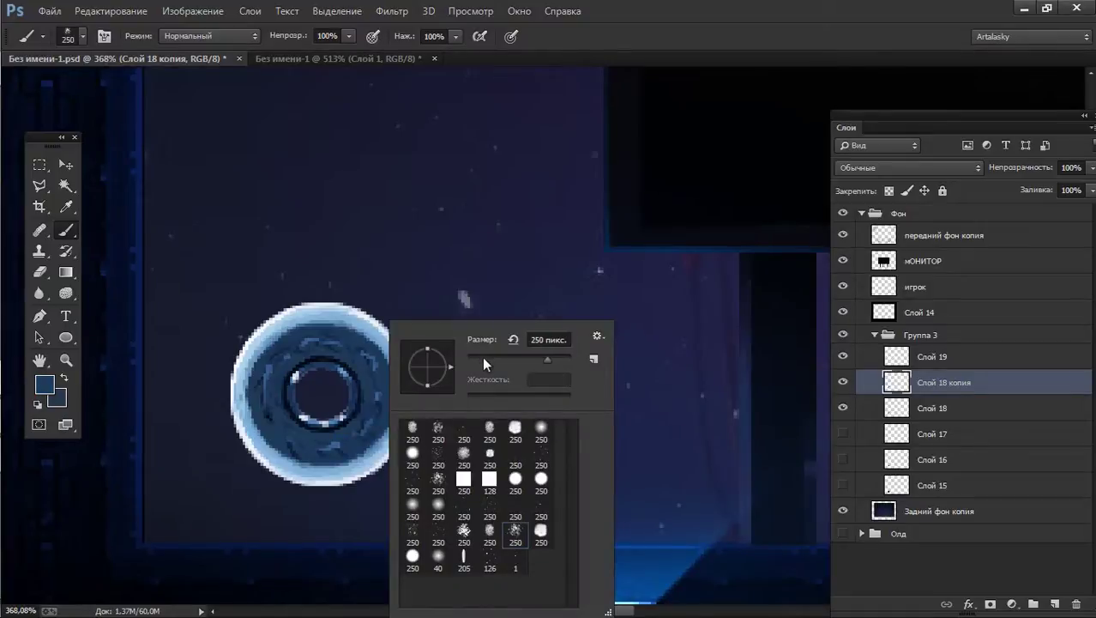
{"action": "key", "text": "Escape"}
{"action": "key", "text": "shift+b"}
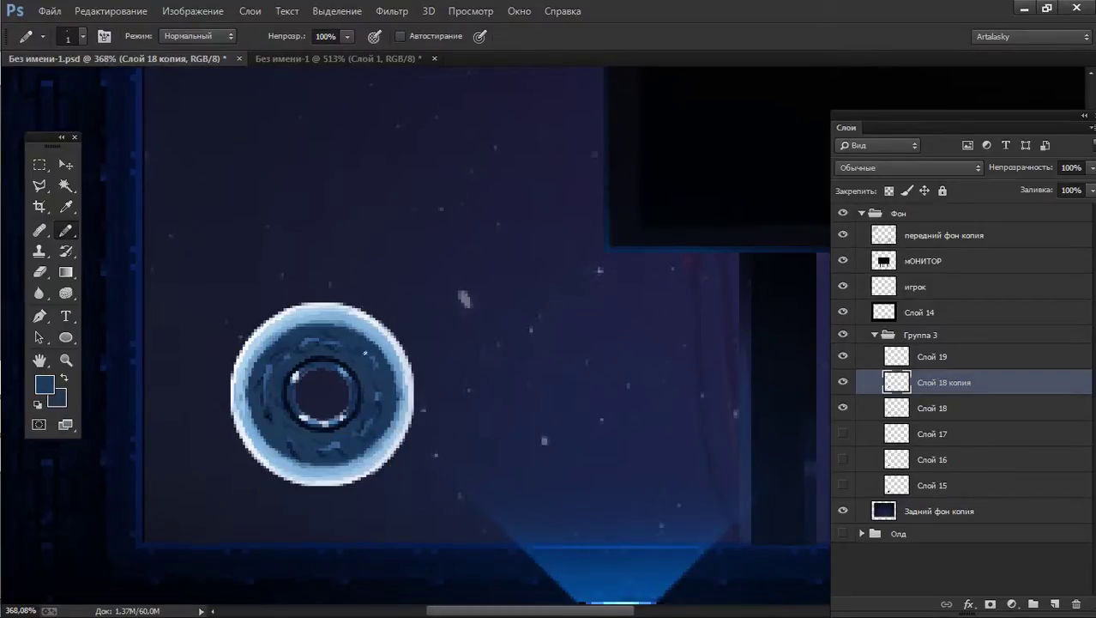
Sample several blues from the donut and shade over the band's dash marks around the inner ring.
{"action": "left_click", "coordinate": [271, 367], "text": "alt"}
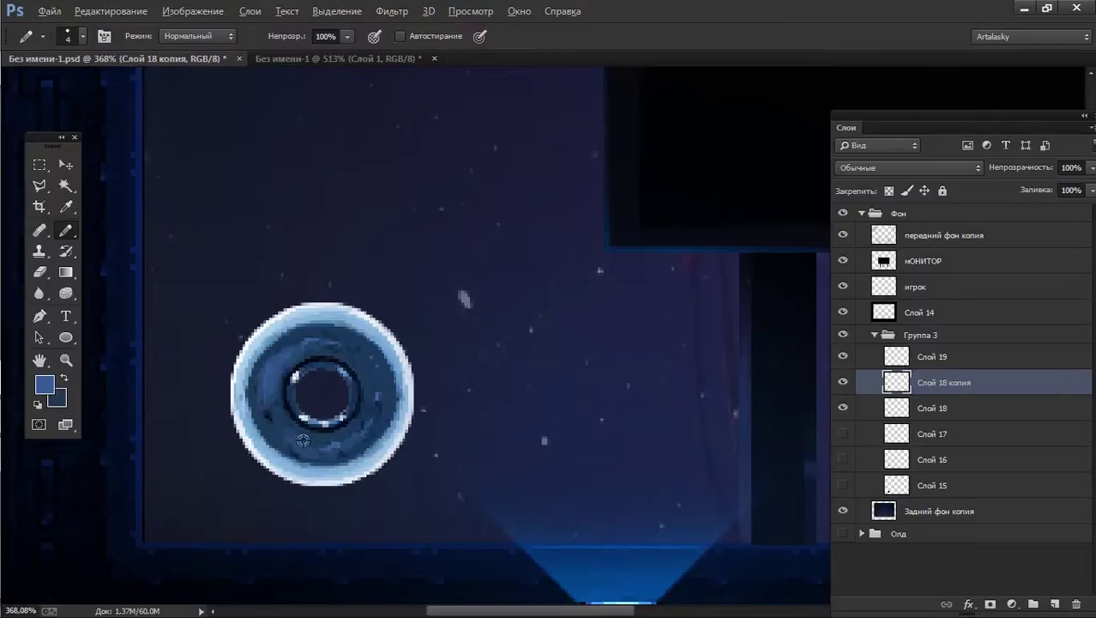
{"action": "left_click", "coordinate": [275, 426], "text": "alt"}
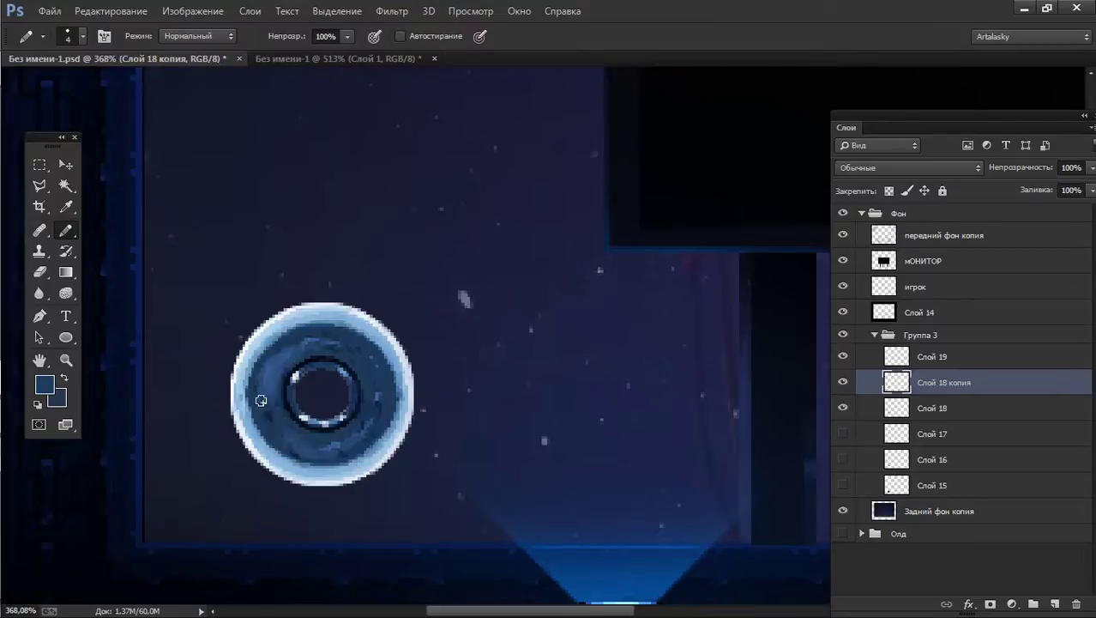
{"action": "left_click", "coordinate": [347, 352], "text": "alt"}
{"action": "left_click", "coordinate": [370, 419], "text": "alt"}
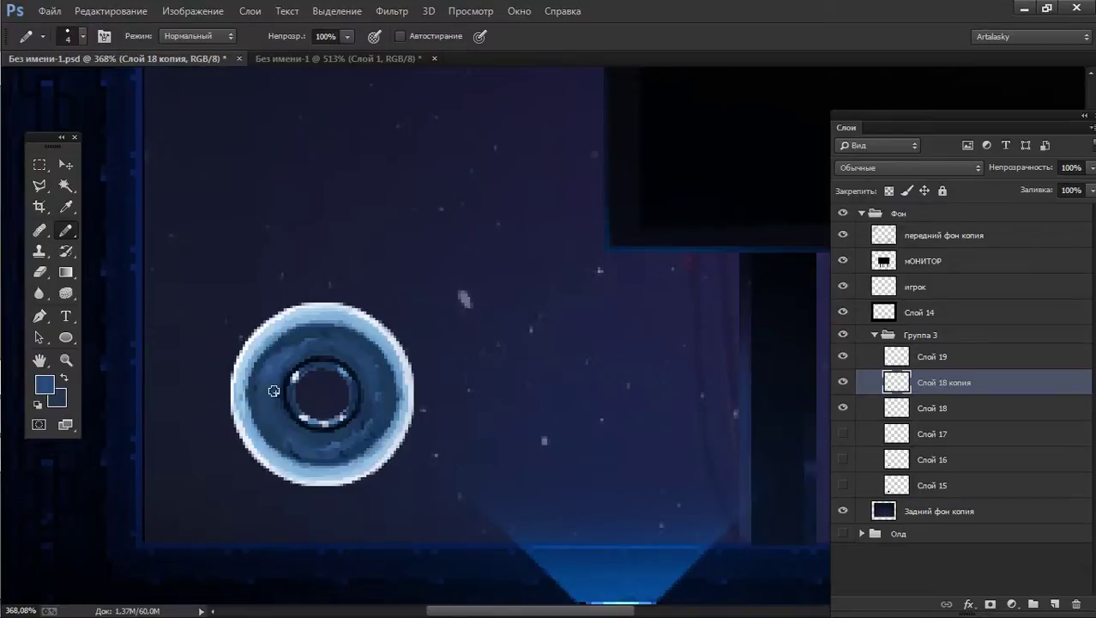
{"action": "left_click", "coordinate": [359, 433], "text": "alt"}
{"action": "left_click", "coordinate": [319, 439], "text": "alt"}
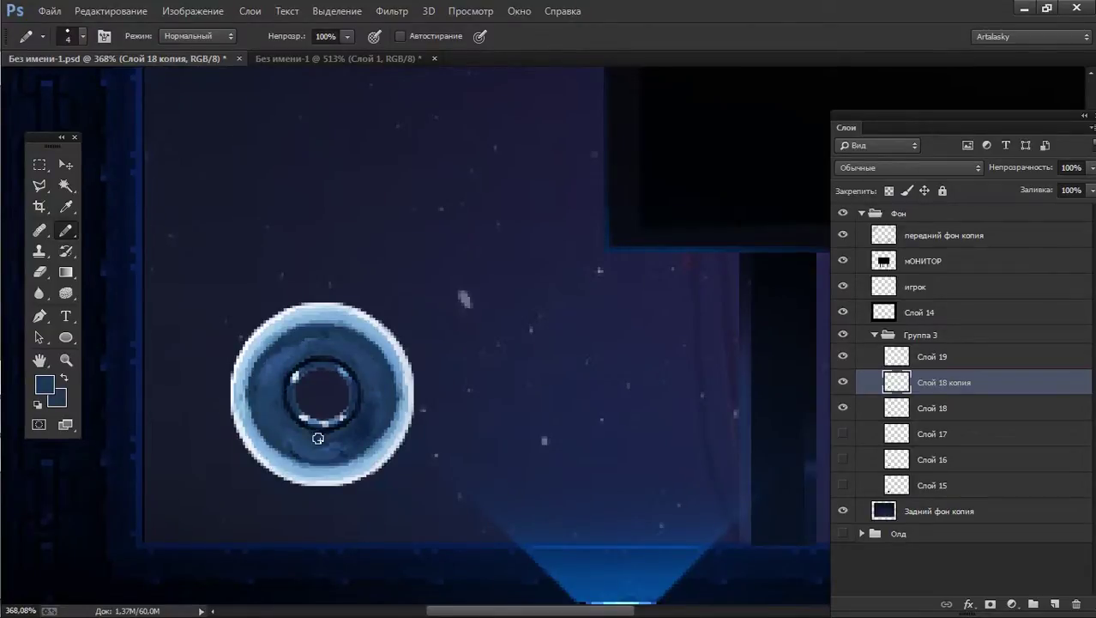
{"action": "left_click", "coordinate": [288, 348], "text": "alt"}
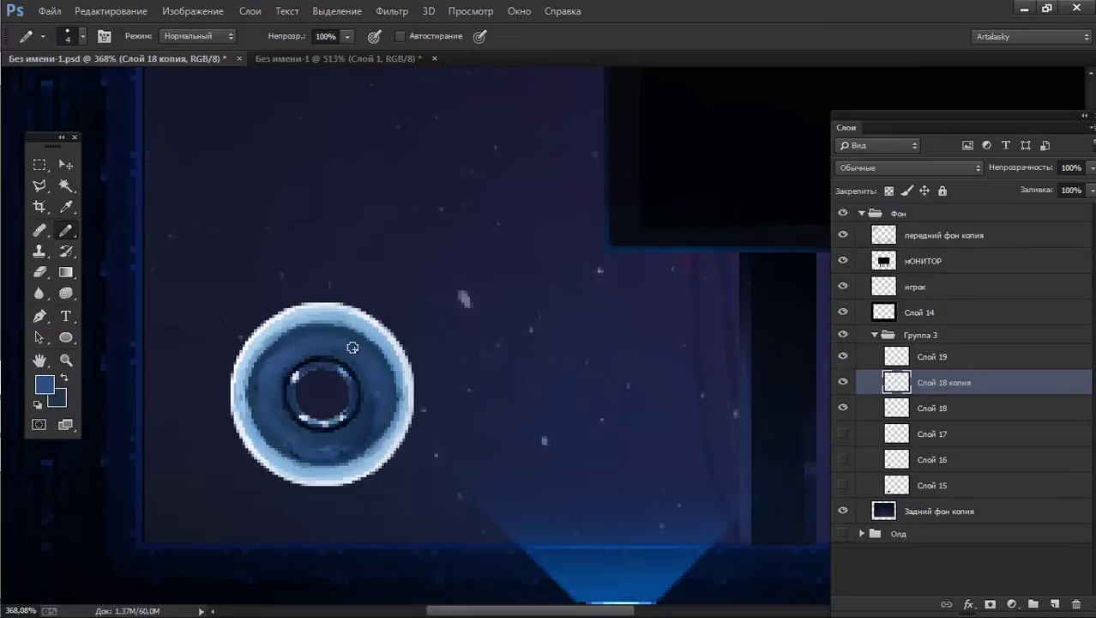
{"action": "left_click", "coordinate": [253, 397], "text": "alt"}
{"action": "left_click", "coordinate": [281, 381], "text": "alt"}
{"action": "mouse_move", "coordinate": [283, 409]}
{"action": "left_mouse_down"}
{"action": "mouse_move", "coordinate": [292, 371]}
{"action": "mouse_move", "coordinate": [314, 355]}
{"action": "mouse_move", "coordinate": [333, 359]}
{"action": "mouse_move", "coordinate": [355, 420]}
{"action": "left_mouse_up"}
Toggle Слой 18 копия to compare the shading before and after.
{"action": "scroll", "coordinate": [371, 343], "scroll_direction": "down", "scroll_amount": 1}
{"action": "scroll", "coordinate": [367, 350], "scroll_direction": "down", "scroll_amount": 4}
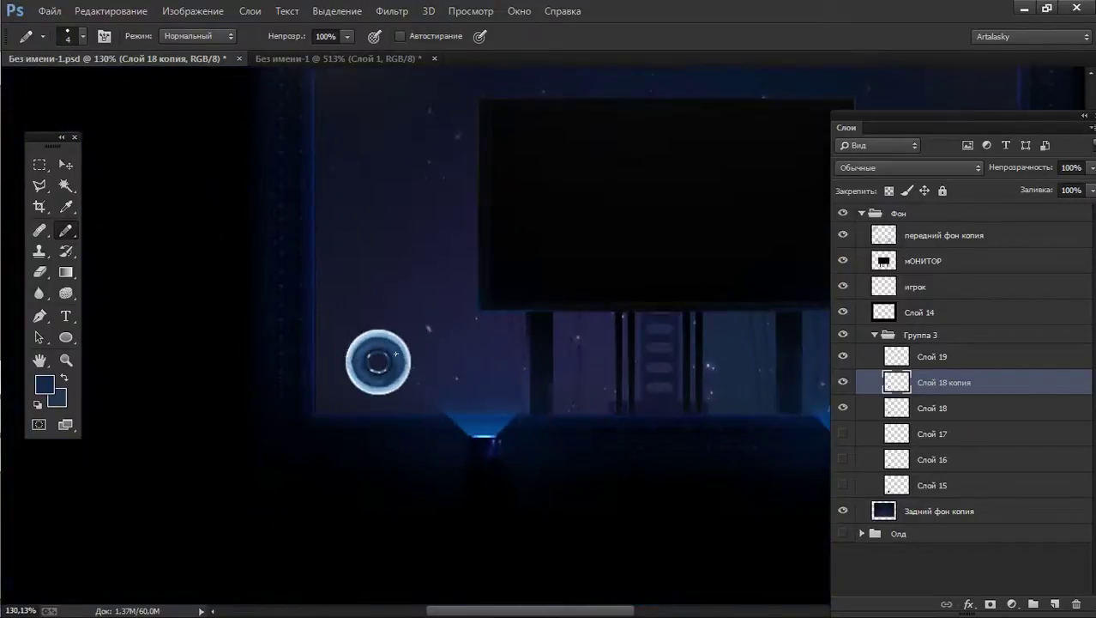
{"action": "left_click", "coordinate": [845, 385]}
{"action": "scroll", "coordinate": [415, 349], "scroll_direction": "up", "scroll_amount": 5}
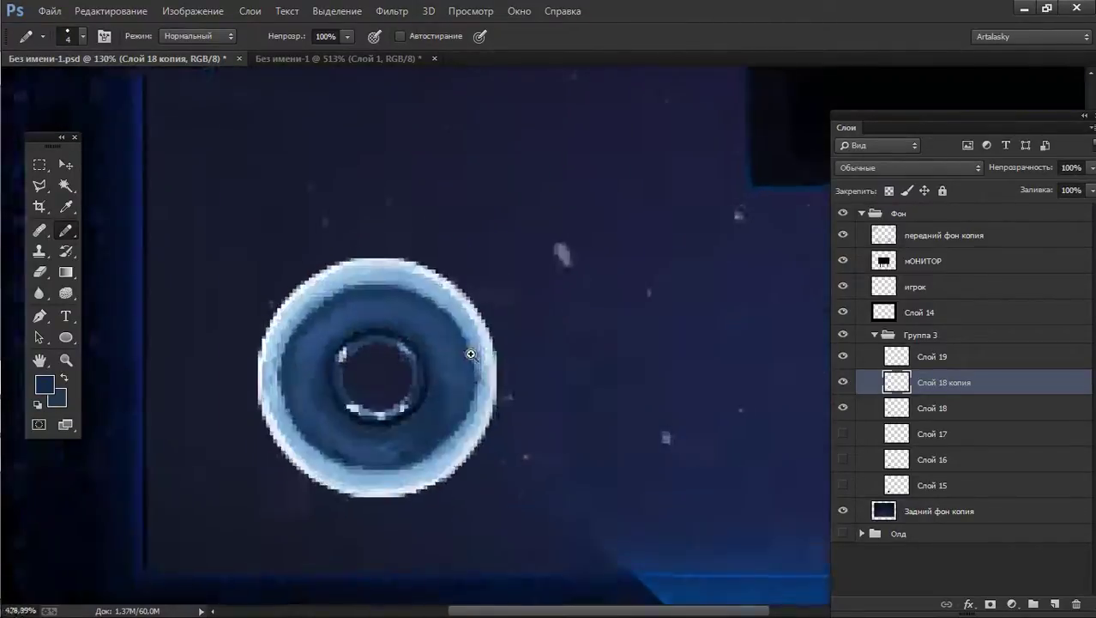
{"action": "scroll", "coordinate": [414, 349], "scroll_direction": "up", "scroll_amount": 2}
Draw thin light-blue radial streaks across the dark band with a 2 px Pencil.
{"action": "left_click", "coordinate": [308, 276], "text": "alt"}
{"action": "key", "text": "bracketleft"}
{"action": "key", "text": "bracketleft"}
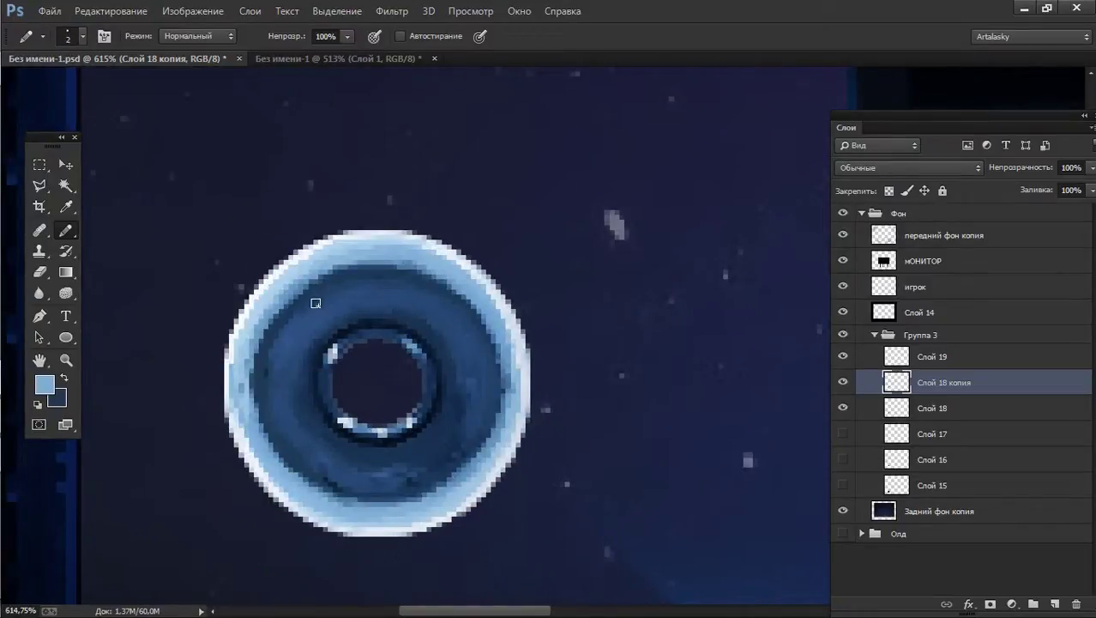
{"action": "left_click_drag", "start_coordinate": [322, 280], "coordinate": [333, 298]}
{"action": "left_click_drag", "start_coordinate": [432, 422], "coordinate": [462, 449]}
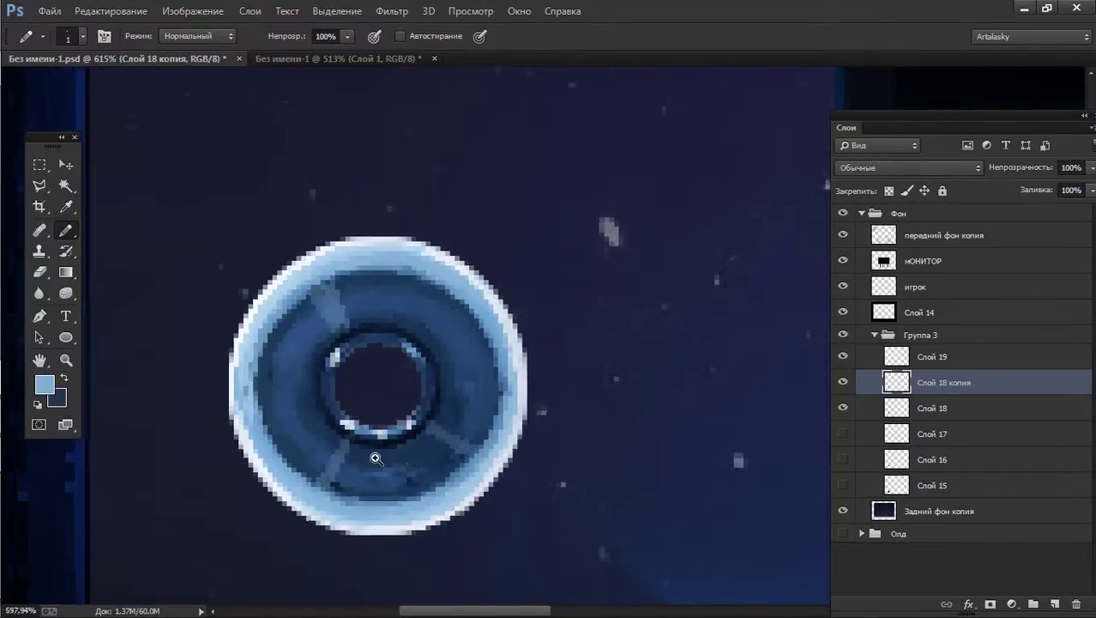
{"action": "left_click_drag", "start_coordinate": [378, 455], "coordinate": [318, 457]}
{"action": "left_click_drag", "start_coordinate": [397, 435], "coordinate": [493, 432]}
{"action": "key", "text": "d"}
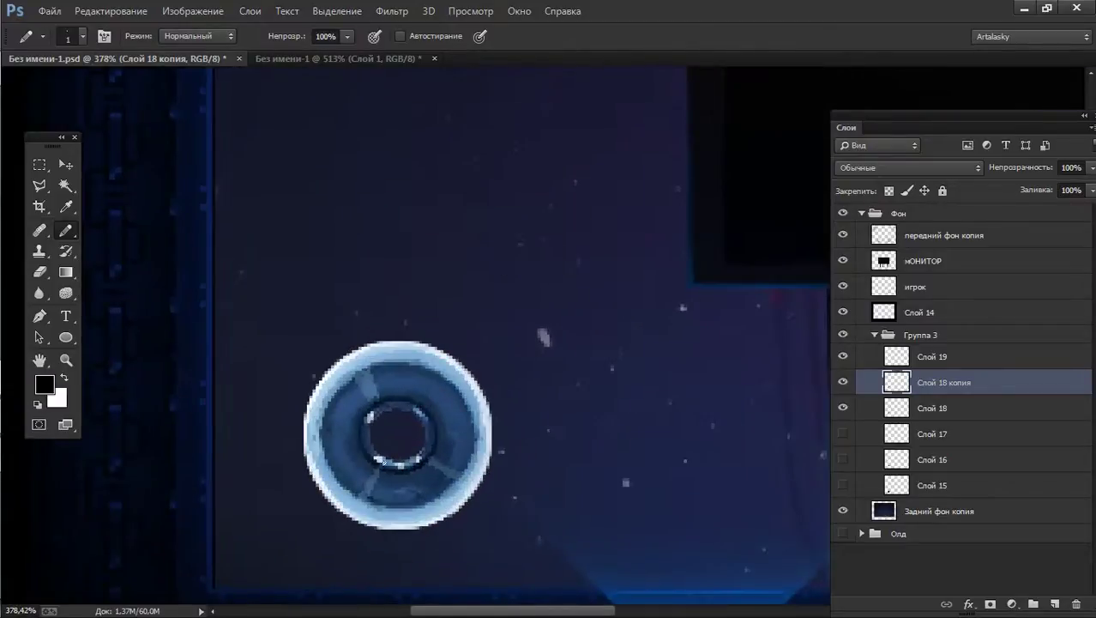
{"action": "key", "text": "x"}
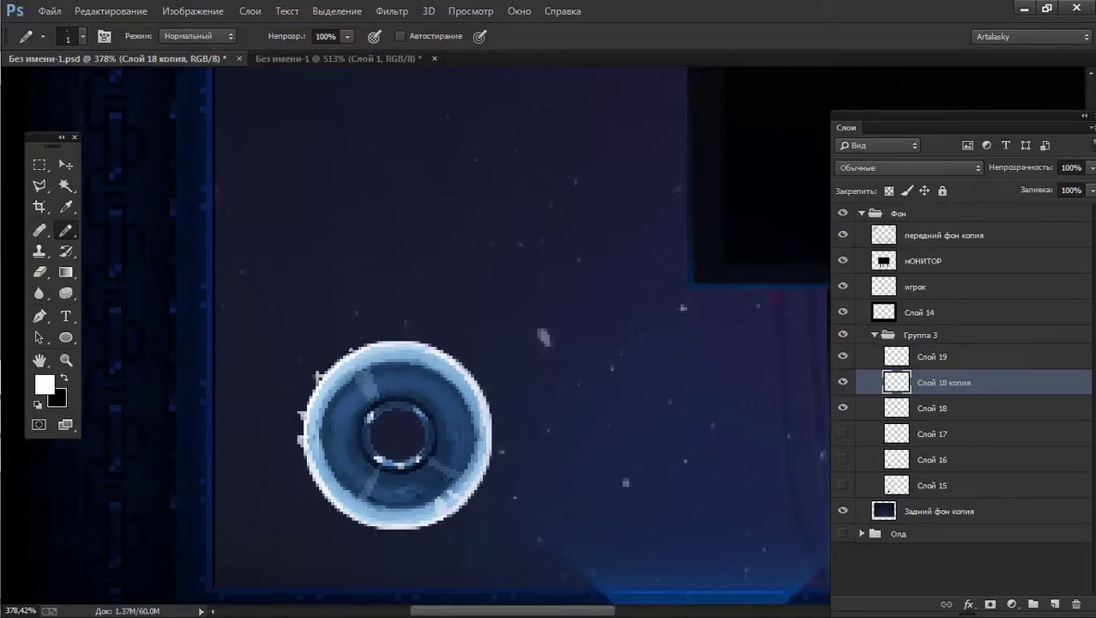
Sample the dark navy and darken the ring's lower inner edge with the Pencil.
{"action": "left_click_drag", "start_coordinate": [417, 425], "coordinate": [429, 429]}
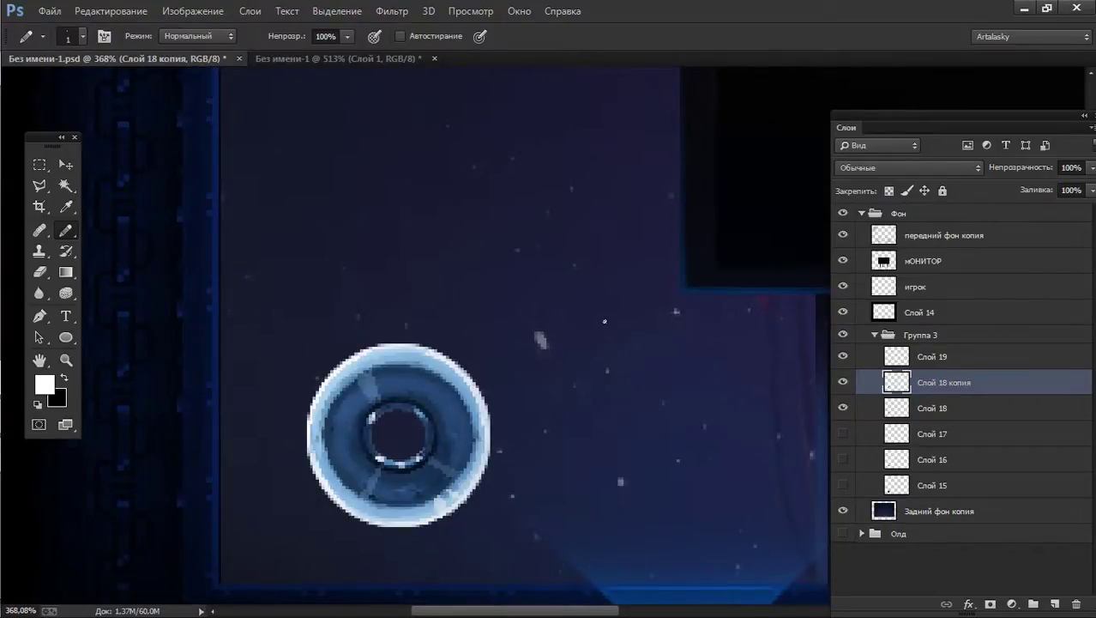
{"action": "left_click_drag", "start_coordinate": [421, 438], "coordinate": [463, 439]}
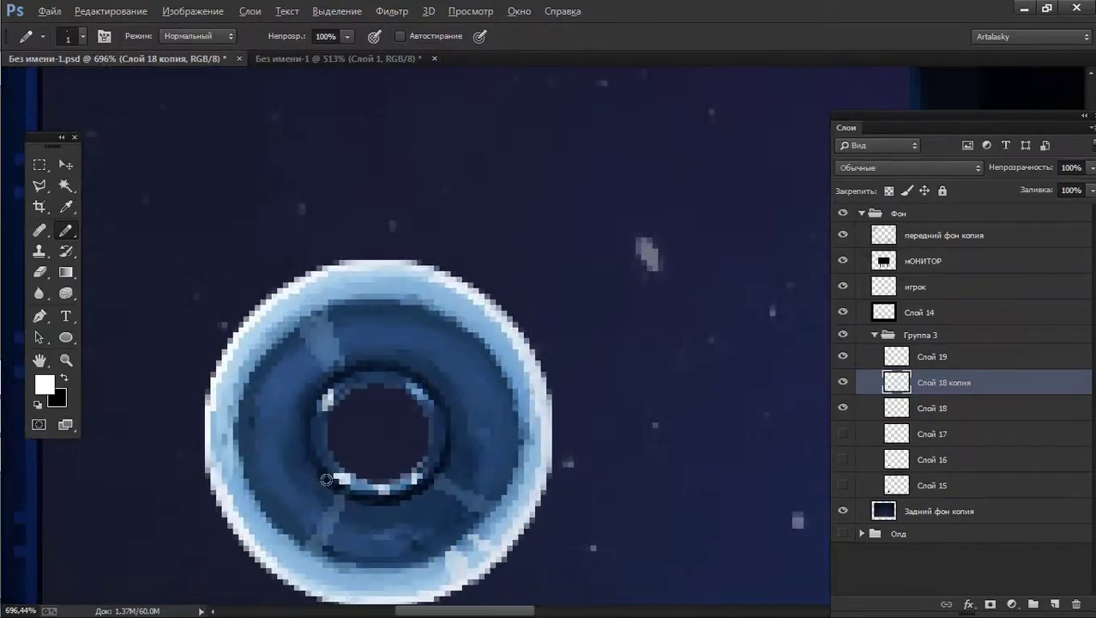
{"action": "left_click", "coordinate": [330, 451], "text": "alt"}
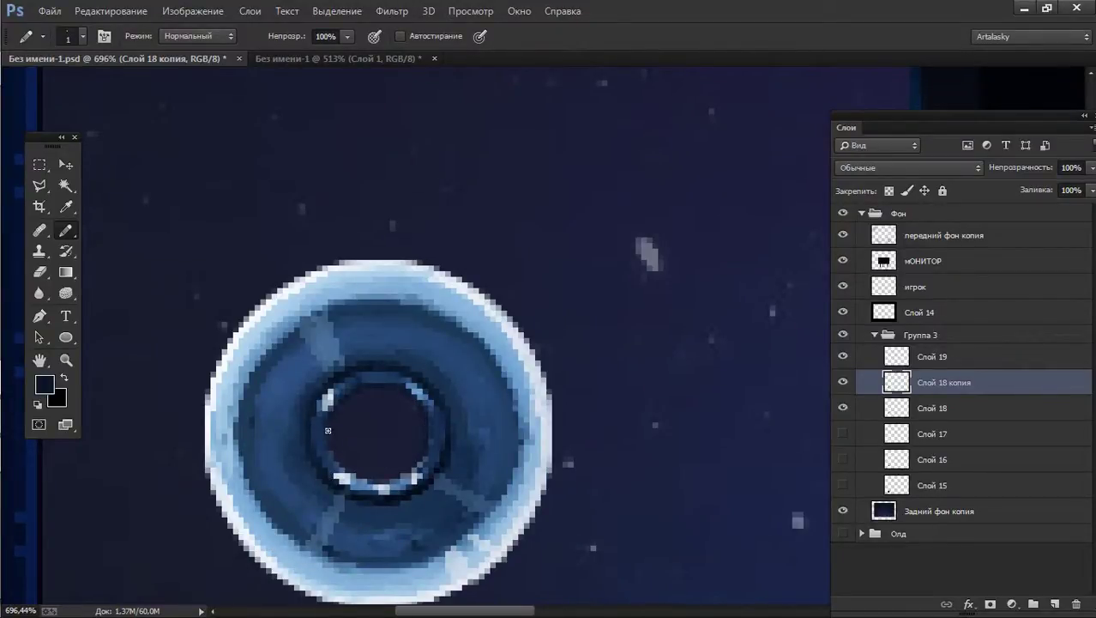
{"action": "left_click_drag", "start_coordinate": [327, 441], "coordinate": [375, 469]}
{"action": "key", "text": "e"}
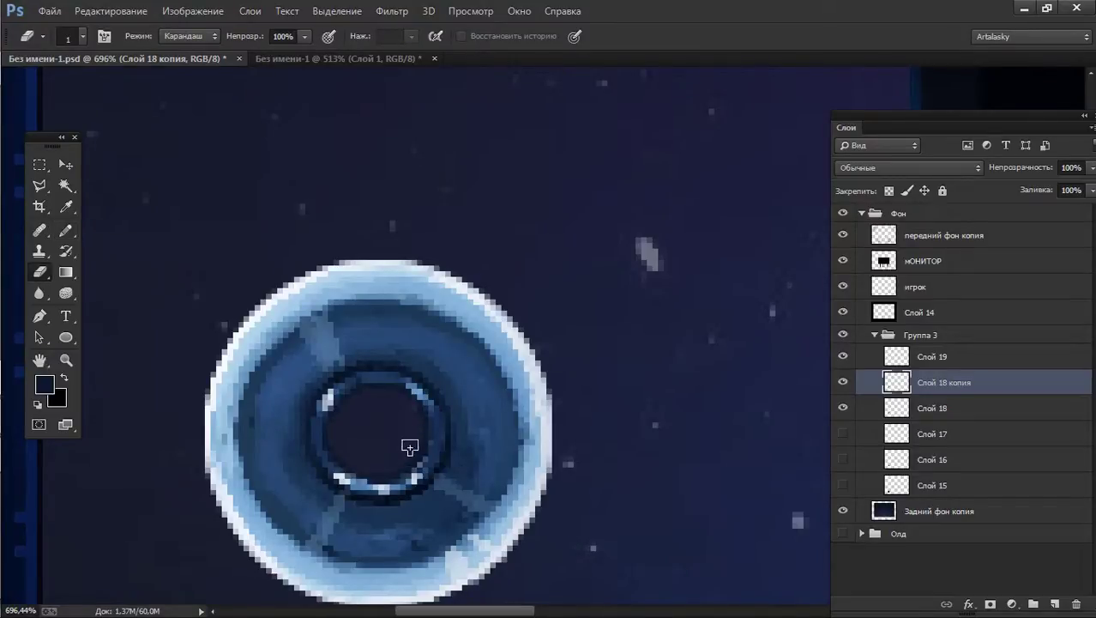
{"action": "key", "text": "b"}
Toggle the ring layer off to compare, then sample two of the ring's blues.
{"action": "scroll", "coordinate": [433, 412], "scroll_direction": "down", "scroll_amount": 5}
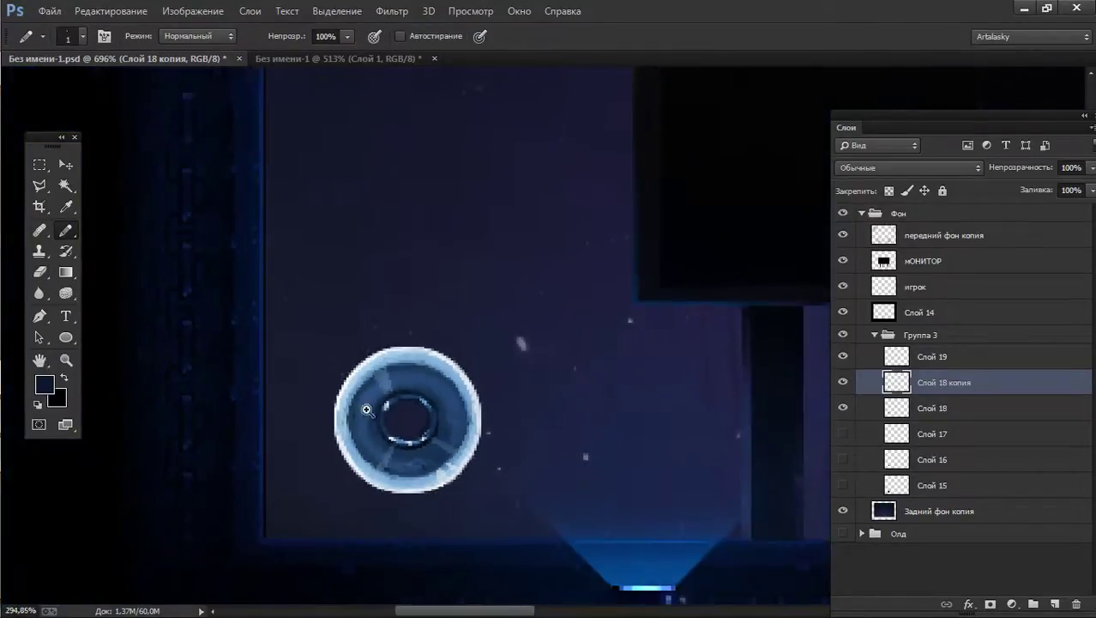
{"action": "left_click", "coordinate": [845, 383]}
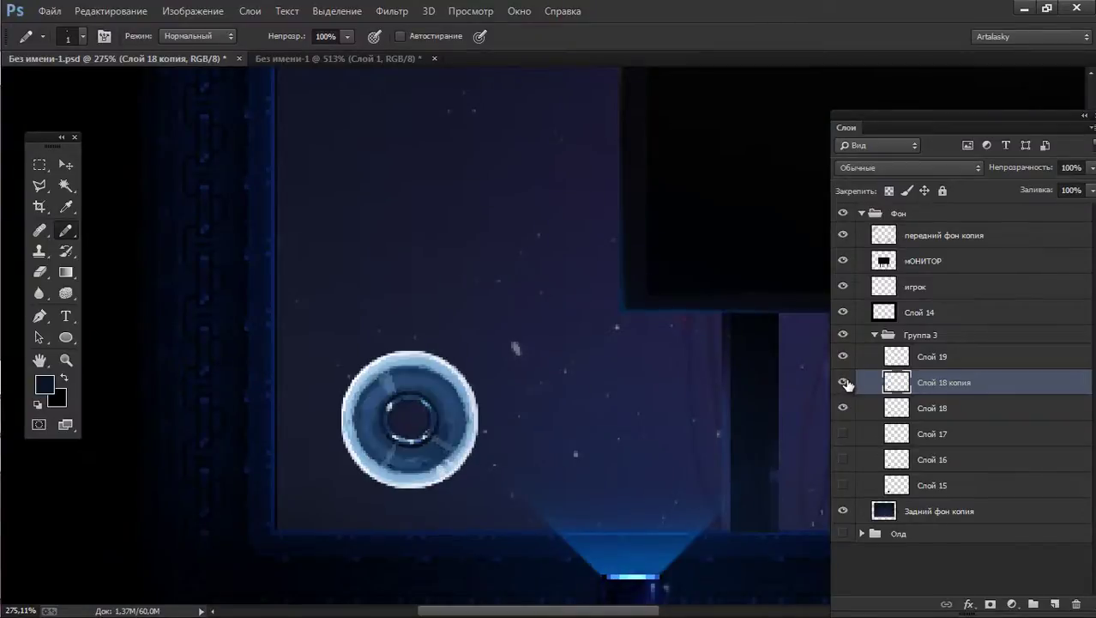
{"action": "scroll", "coordinate": [435, 385], "scroll_direction": "up", "scroll_amount": 2}
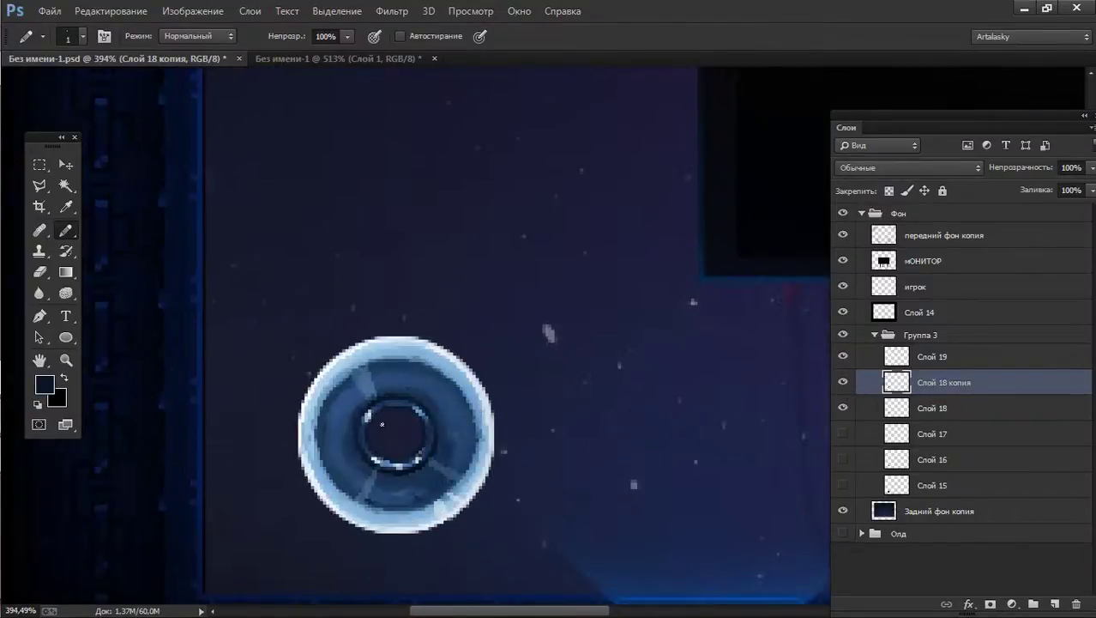
{"action": "left_click", "coordinate": [354, 400], "text": "alt"}
{"action": "left_click", "coordinate": [365, 378], "text": "alt"}
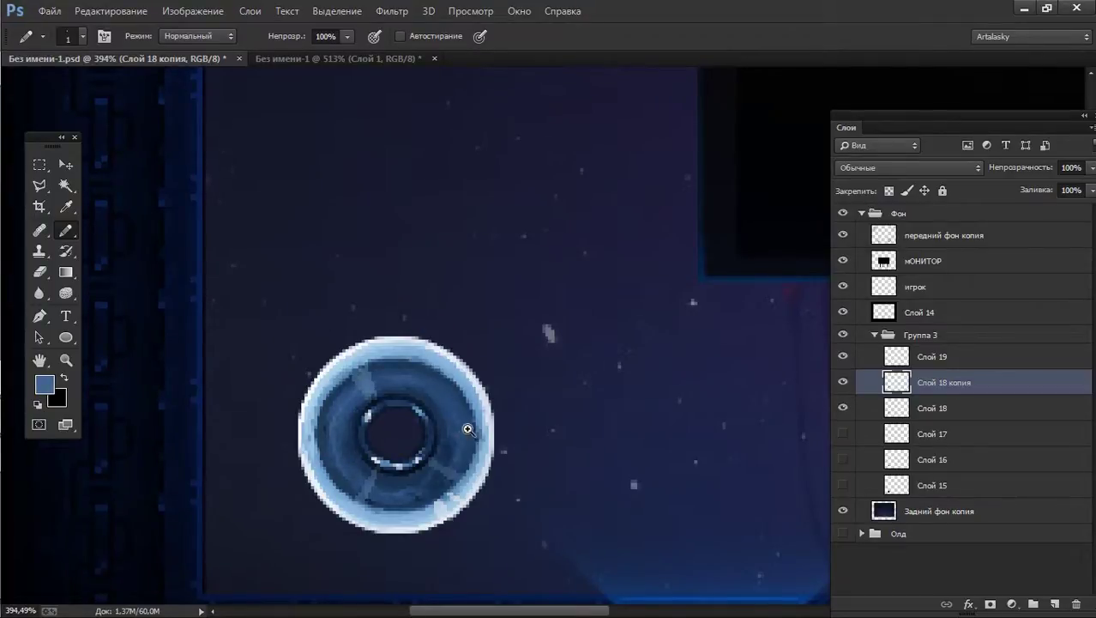
Re-pick the dark navy and darken the light patch on the ring's upper-left.
{"action": "scroll", "coordinate": [467, 429], "scroll_direction": "down", "scroll_amount": 2}
{"action": "scroll", "coordinate": [472, 379], "scroll_direction": "down", "scroll_amount": 1}
{"action": "scroll", "coordinate": [464, 391], "scroll_direction": "down", "scroll_amount": 2}
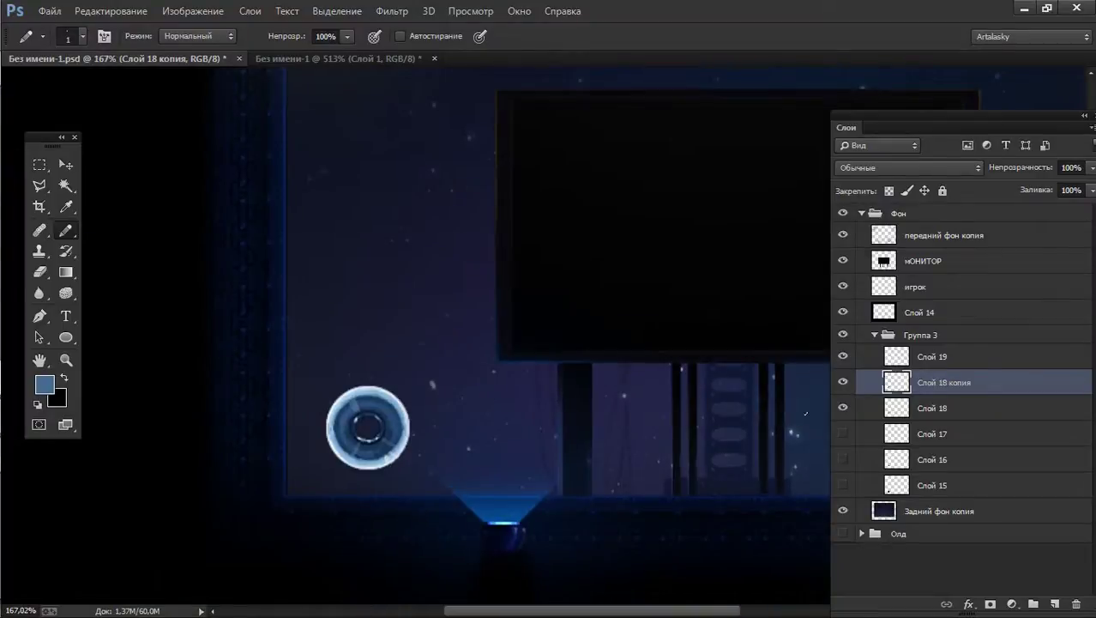
{"action": "scroll", "coordinate": [333, 400], "scroll_direction": "up", "scroll_amount": 3}
{"action": "scroll", "coordinate": [325, 412], "scroll_direction": "up", "scroll_amount": 1}
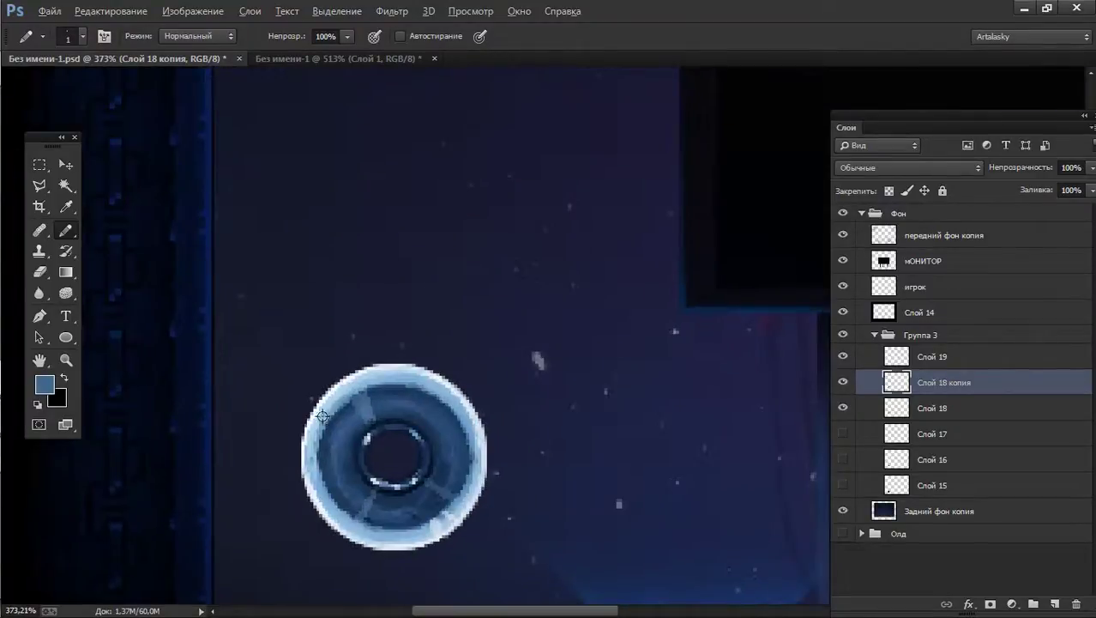
{"action": "scroll", "coordinate": [343, 428], "scroll_direction": "up", "scroll_amount": 2}
{"action": "left_click", "coordinate": [381, 496], "text": "alt"}
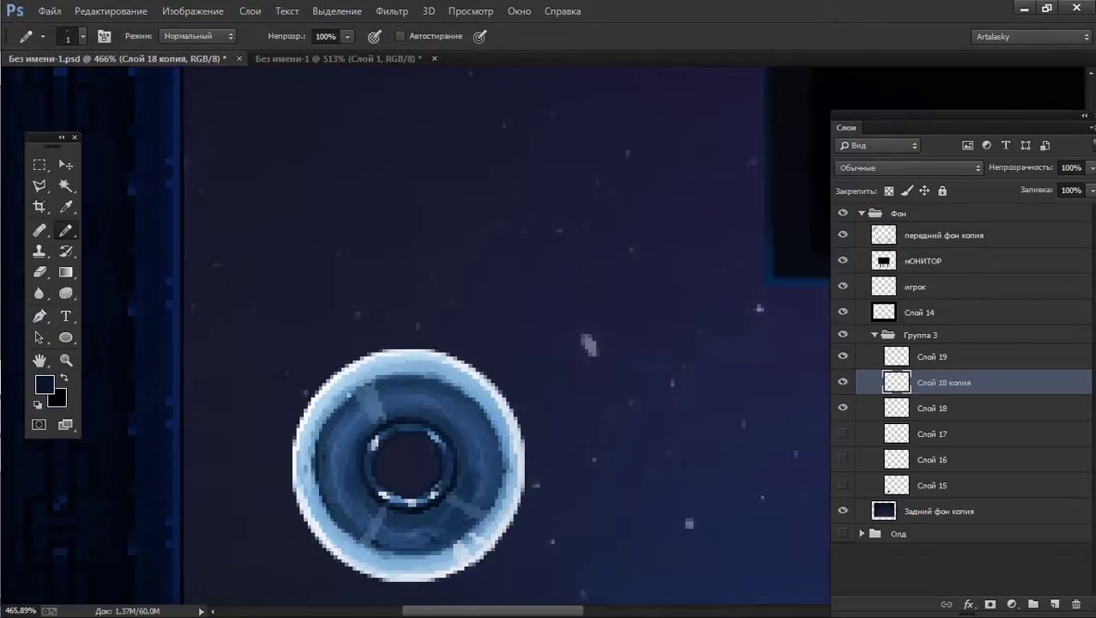
{"action": "left_click_drag", "start_coordinate": [348, 394], "coordinate": [330, 426]}
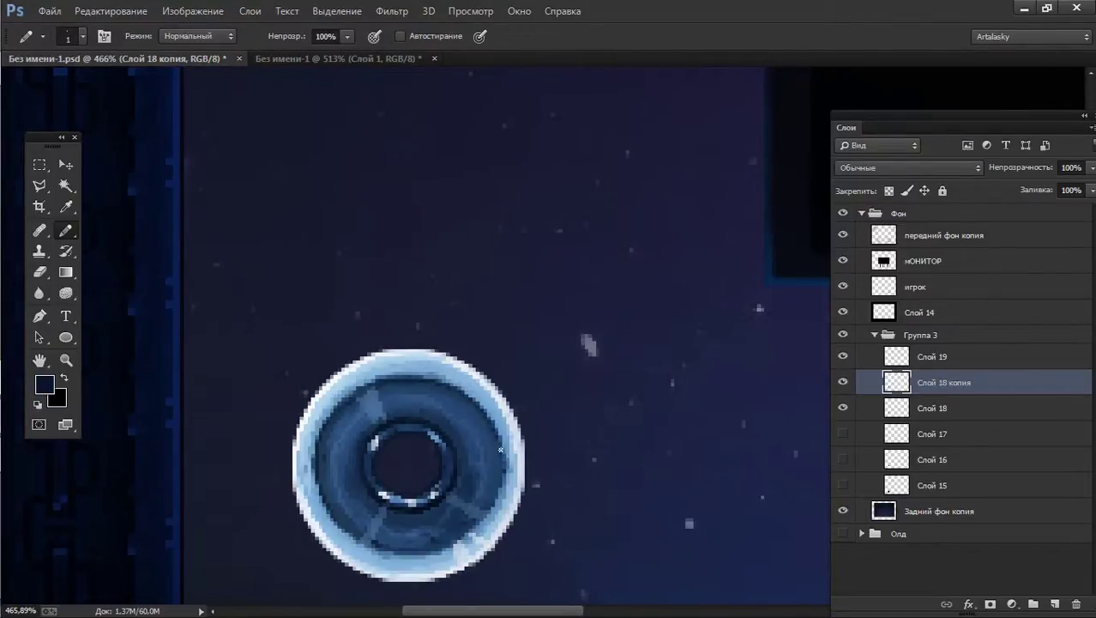
Darken the ring's lower-right area, undoing the last too-dark stroke.
{"action": "left_click_drag", "start_coordinate": [502, 464], "coordinate": [470, 530]}
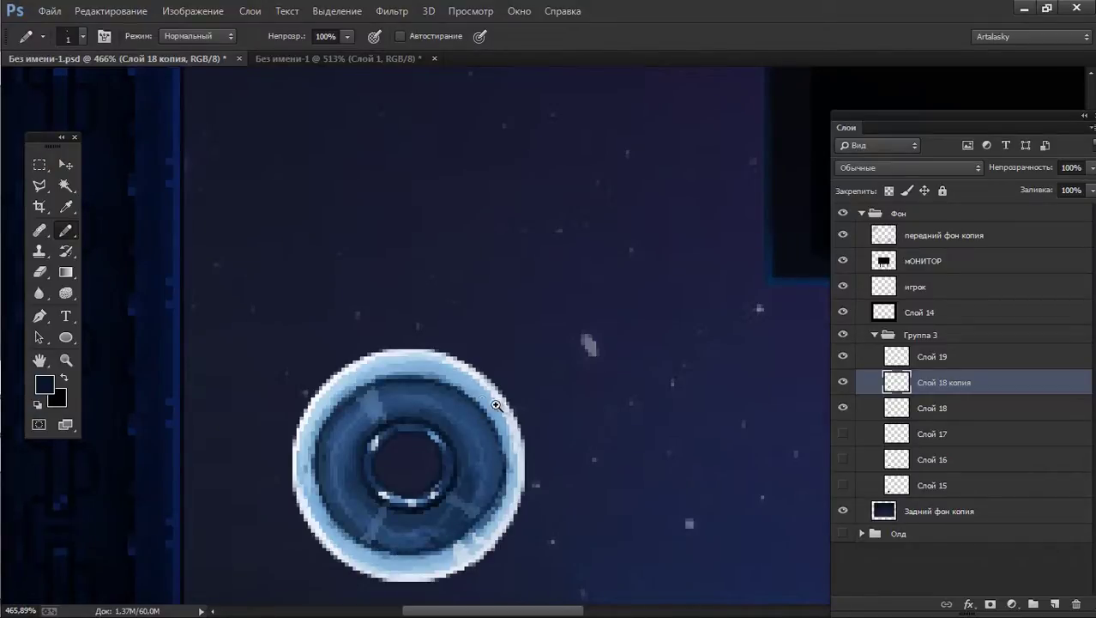
{"action": "left_click_drag", "start_coordinate": [496, 404], "coordinate": [410, 379]}
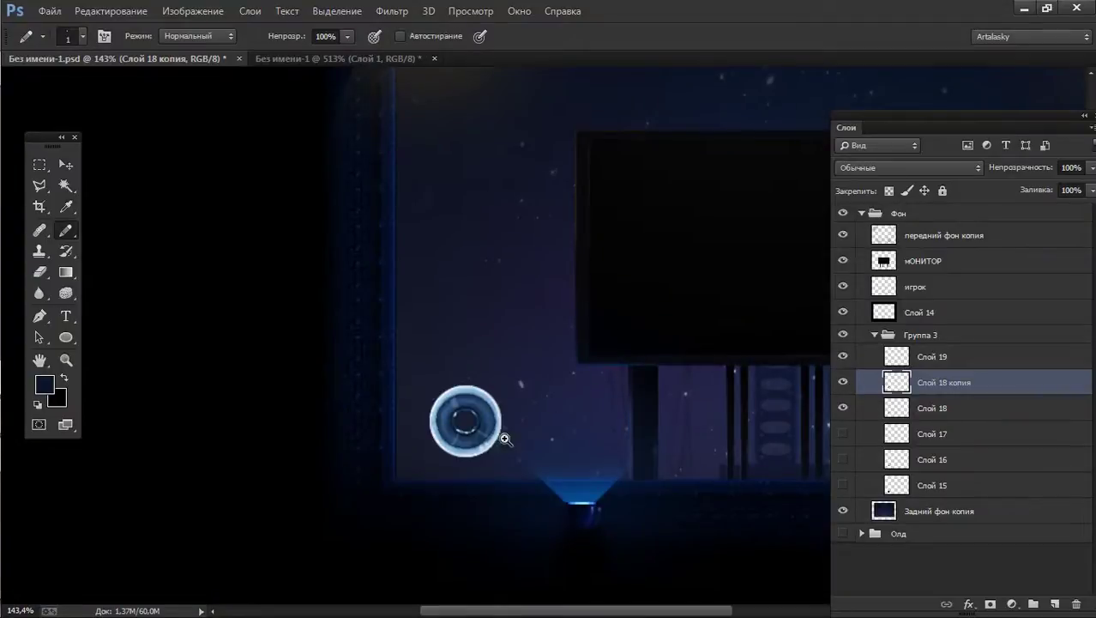
{"action": "left_click_drag", "start_coordinate": [505, 438], "coordinate": [592, 439]}
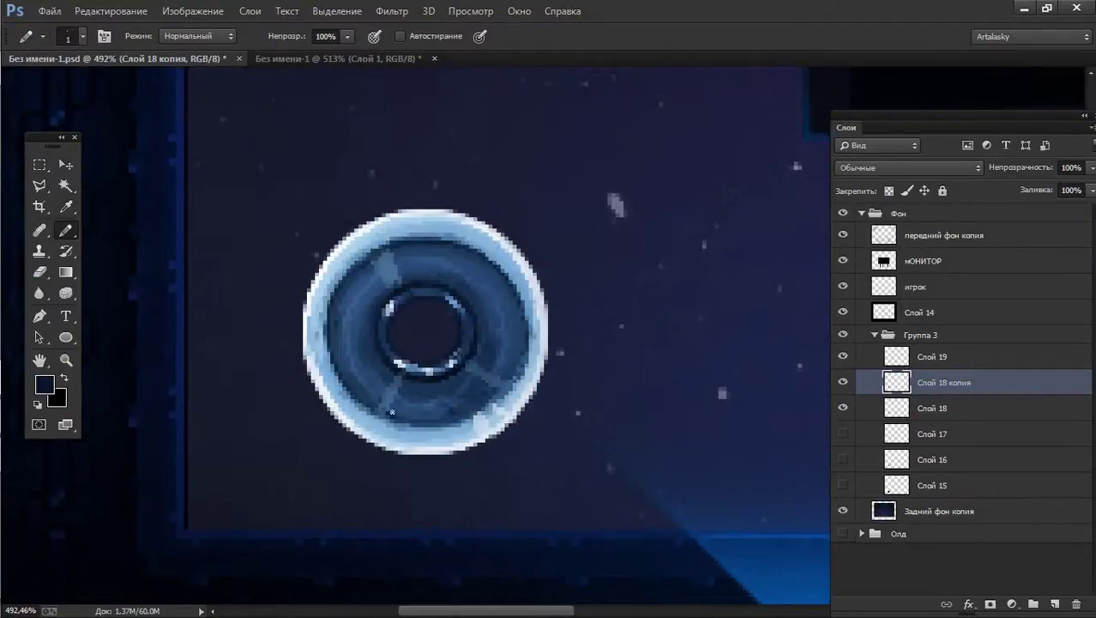
{"action": "mouse_move", "coordinate": [432, 413]}
{"action": "left_mouse_down"}
{"action": "mouse_move", "coordinate": [437, 427]}
{"action": "mouse_move", "coordinate": [496, 396]}
{"action": "mouse_move", "coordinate": [518, 383]}
{"action": "mouse_move", "coordinate": [523, 363]}
{"action": "mouse_move", "coordinate": [520, 400]}
{"action": "mouse_move", "coordinate": [525, 317]}
{"action": "left_mouse_up"}
{"action": "key", "text": "ctrl+z"}
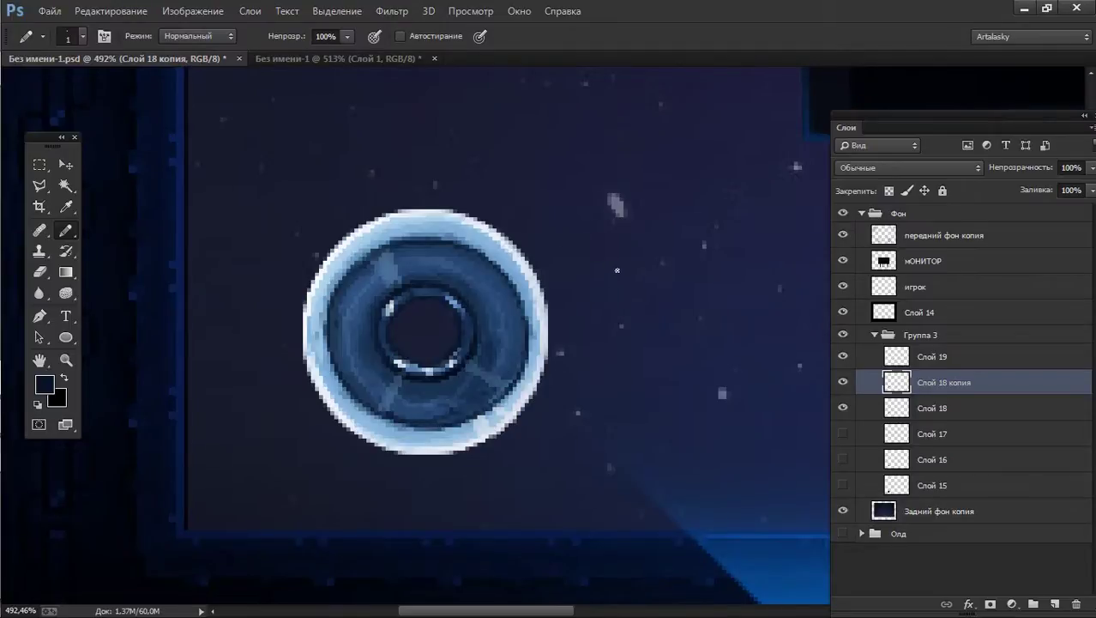
Hide layer Слой 18, recentre the view, and switch over to GameMaker.
{"action": "scroll", "coordinate": [600, 251], "scroll_direction": "down", "scroll_amount": 3}
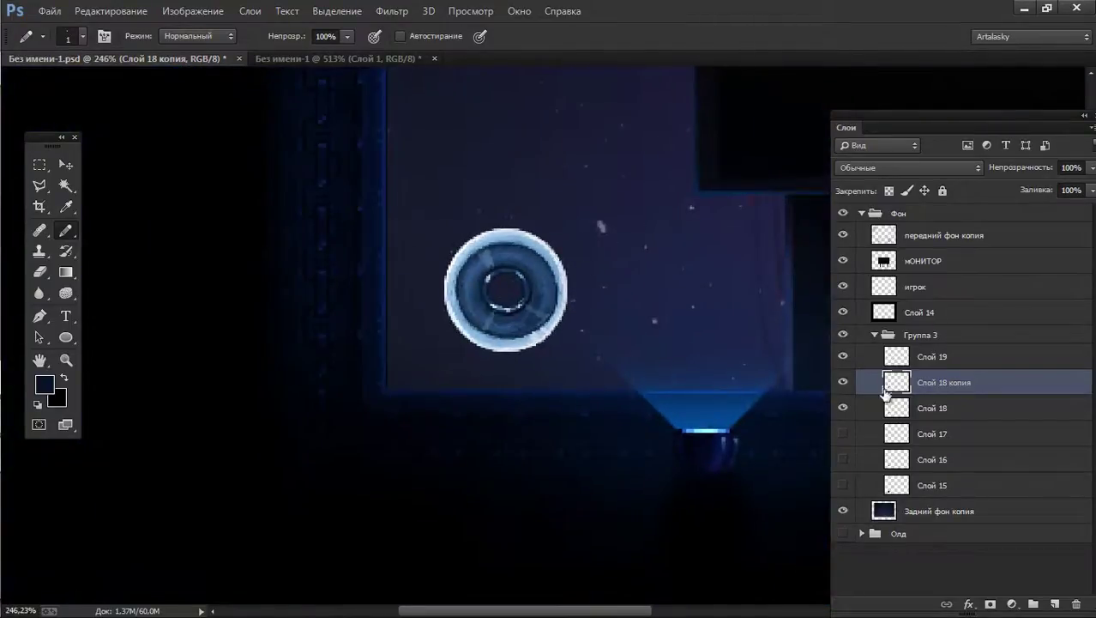
{"action": "left_click", "coordinate": [843, 382]}
{"action": "left_click", "coordinate": [844, 357]}
{"action": "left_click_drag", "start_coordinate": [683, 297], "coordinate": [622, 362]}
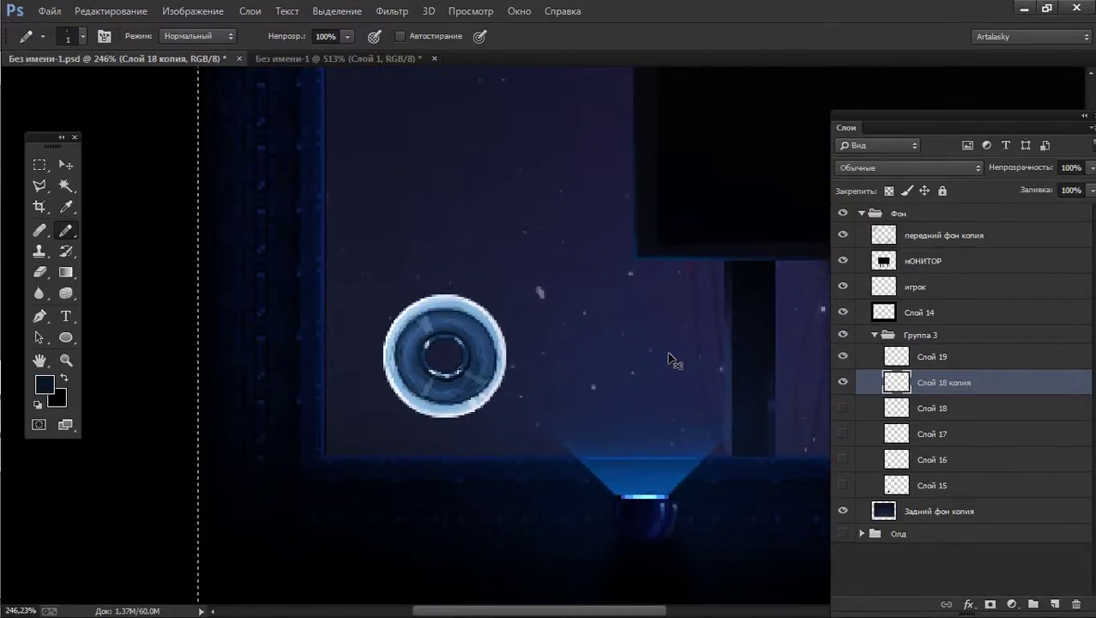
{"action": "key", "text": "alt+Tab"}
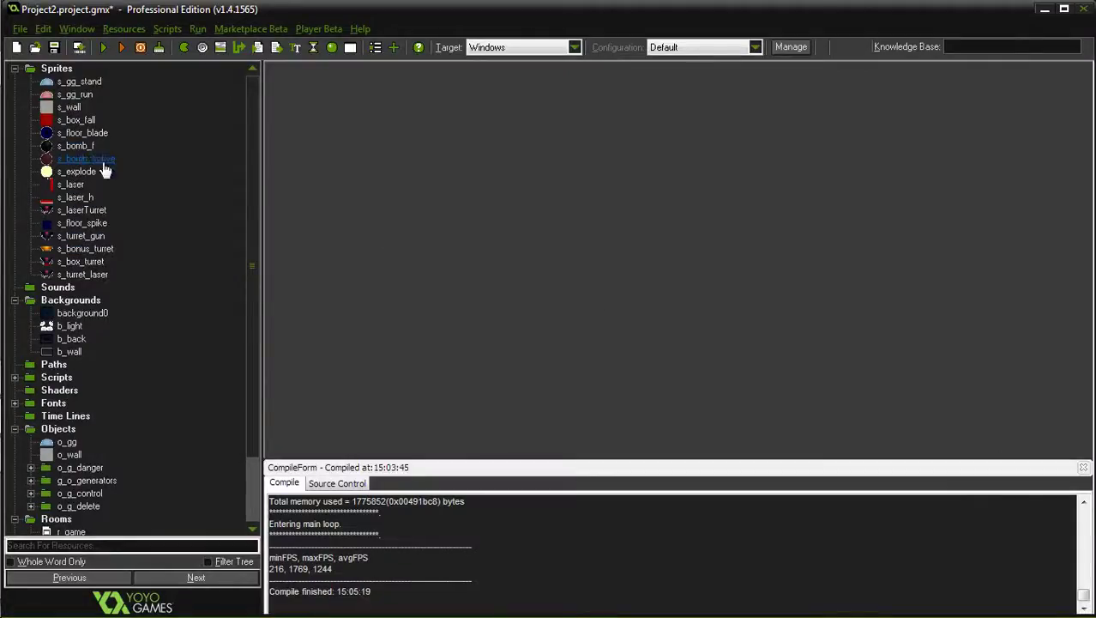
Paste the new ring image into the s_floor_blade frame and return to Photoshop.
{"action": "left_click", "coordinate": [83, 133]}
{"action": "double_click", "coordinate": [89, 135]}
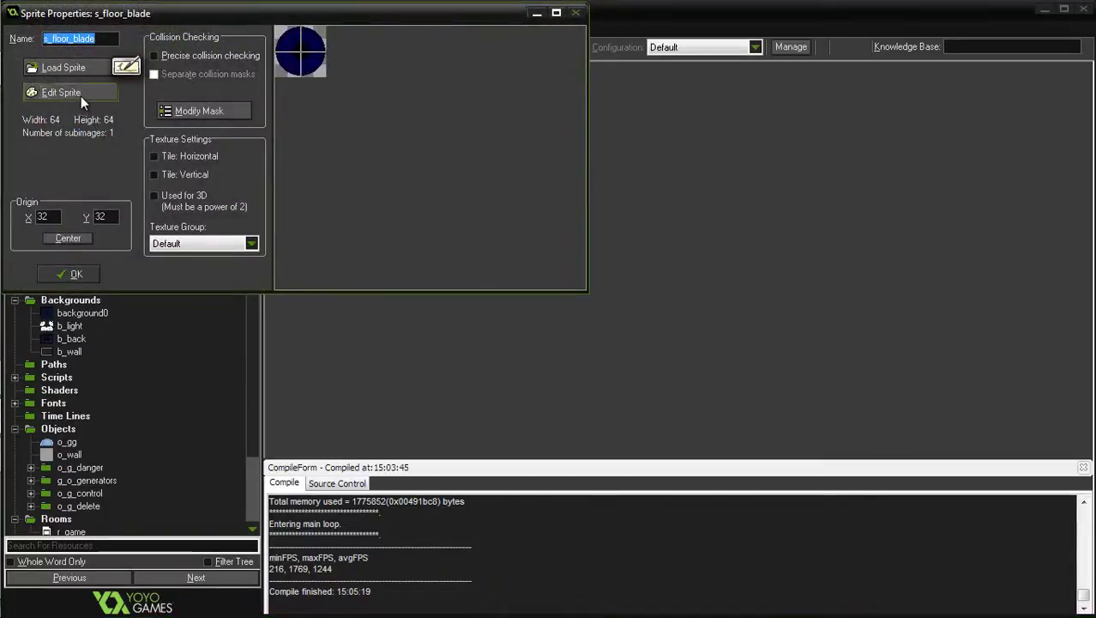
{"action": "left_click", "coordinate": [82, 92]}
{"action": "double_click", "coordinate": [421, 128]}
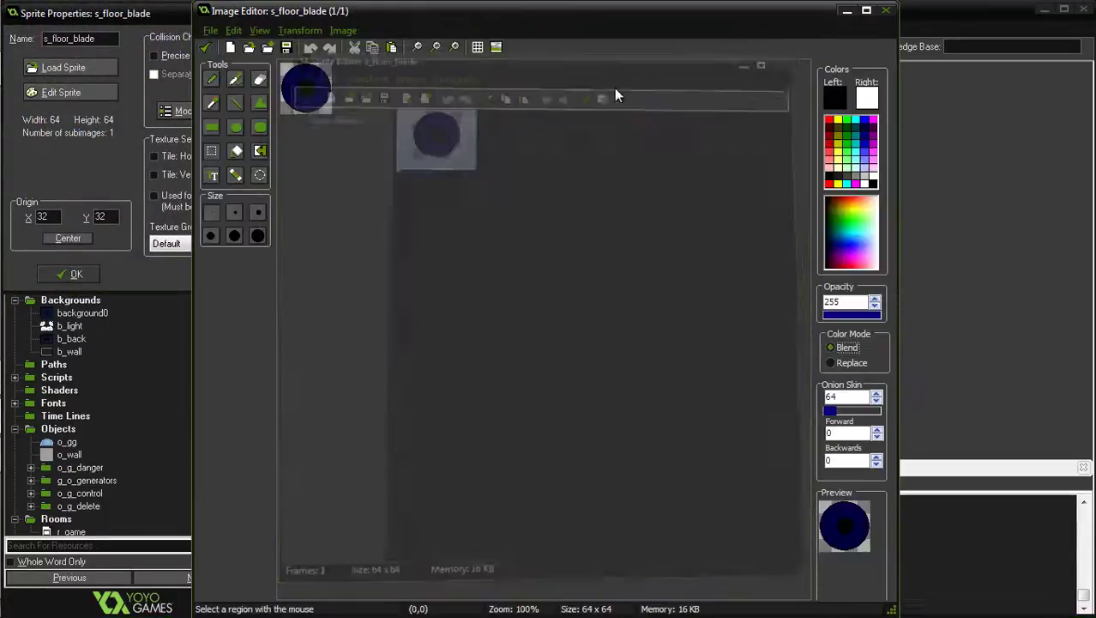
{"action": "left_click", "coordinate": [455, 47]}
{"action": "key", "text": "ctrl+v"}
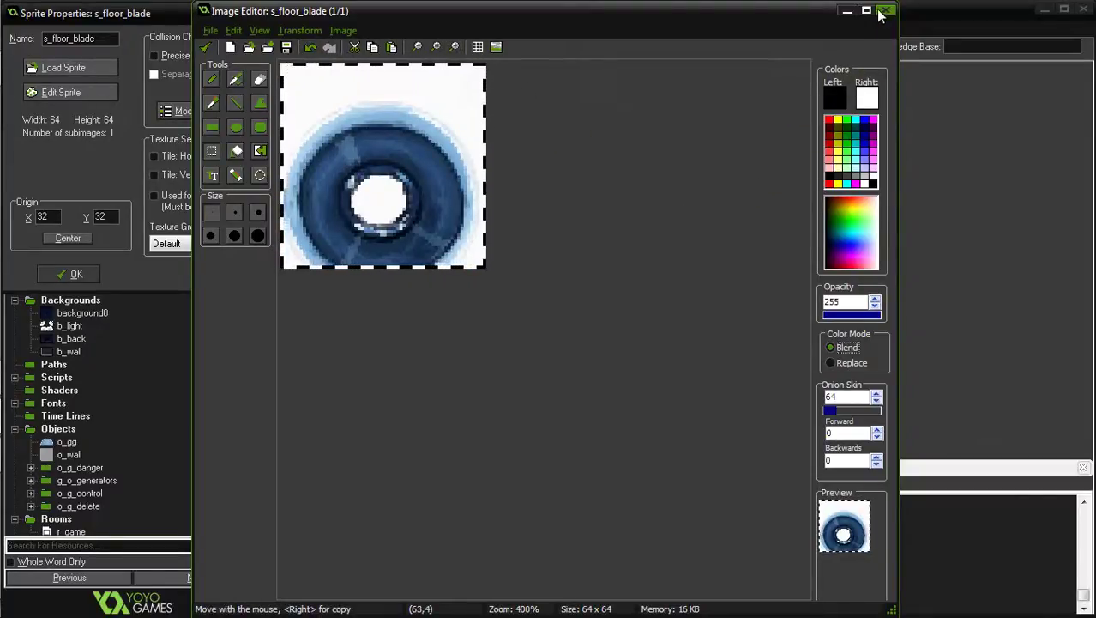
{"action": "key", "text": "alt+F4"}
{"action": "key", "text": "alt+Tab"}
{"action": "key", "text": "alt+Tab"}
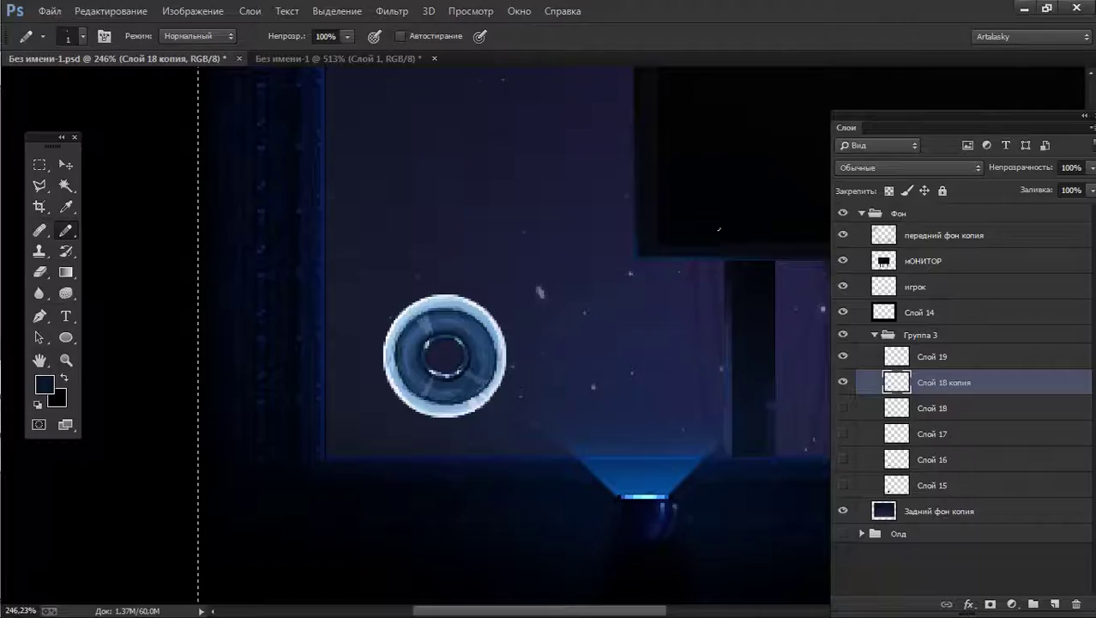
Create a new 64×64 pixel document for the ring.
{"action": "key", "text": "ctrl+n"}
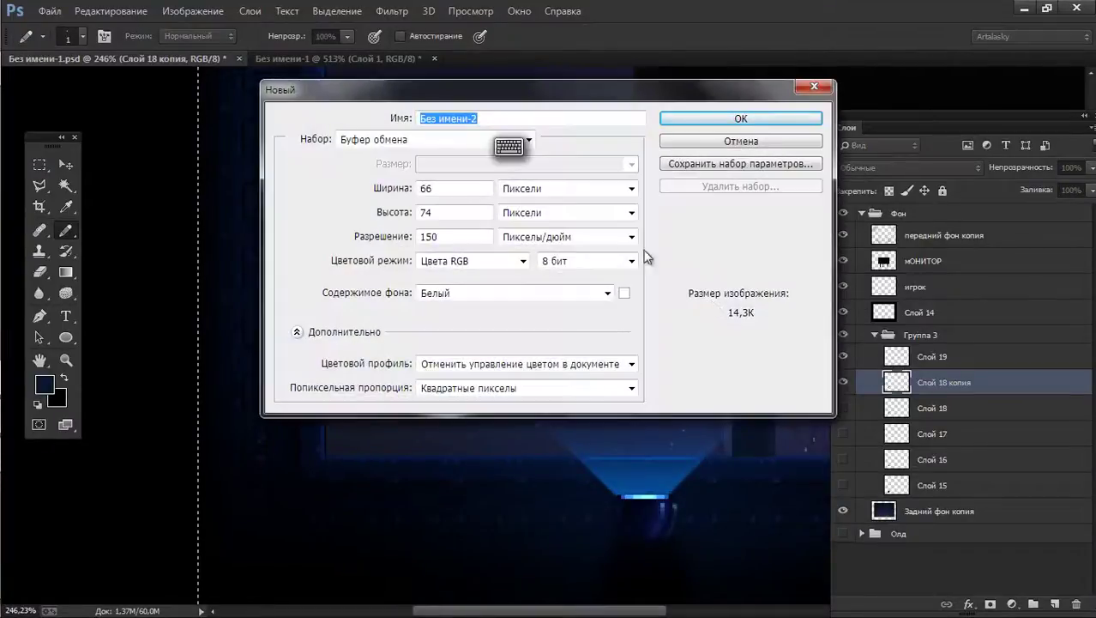
{"action": "left_click", "coordinate": [428, 189]}
{"action": "type", "text": "4"}
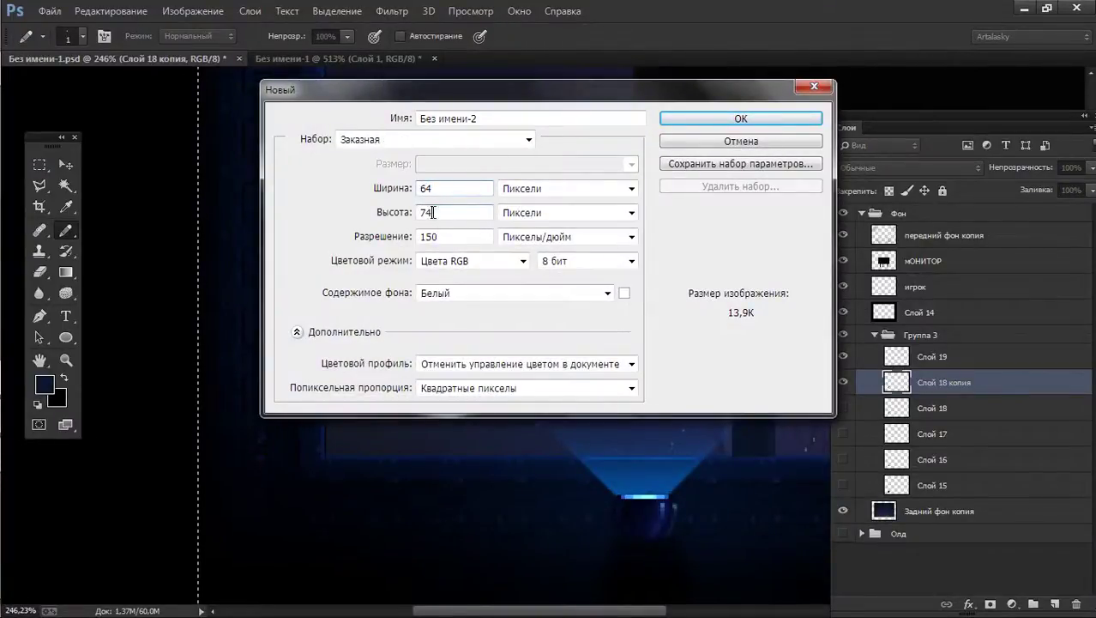
{"action": "double_click", "coordinate": [422, 212]}
{"action": "type", "text": "64"}
{"action": "key", "text": "Return"}
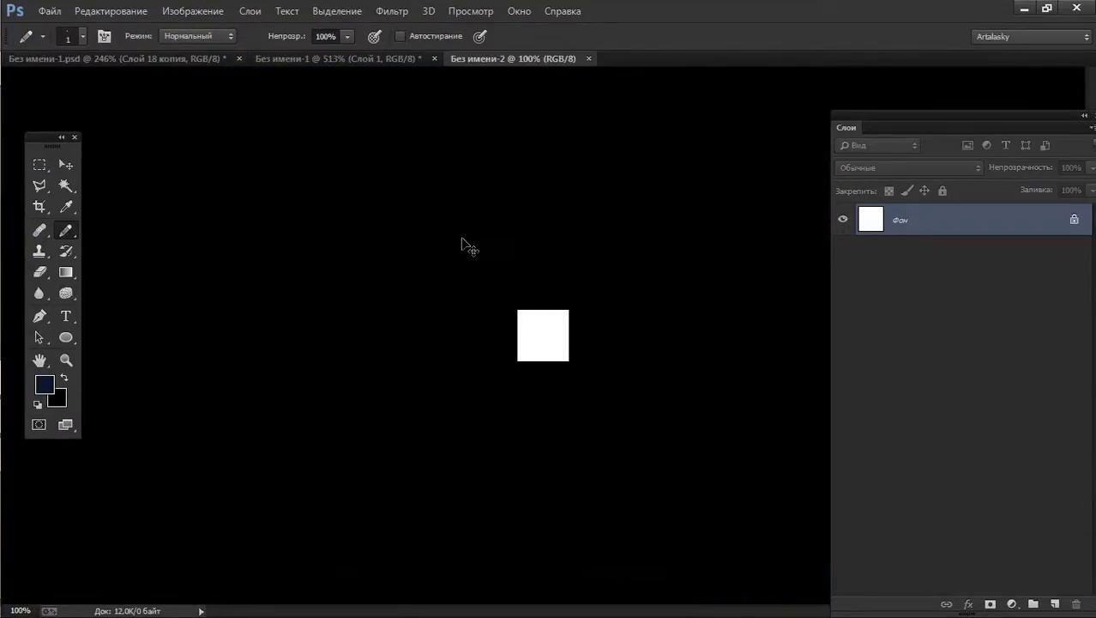
Paste the ring, centre it with nudges, and delete the white Background layer.
{"action": "key", "text": "ctrl+v"}
{"action": "left_click_drag", "start_coordinate": [543, 322], "coordinate": [626, 330]}
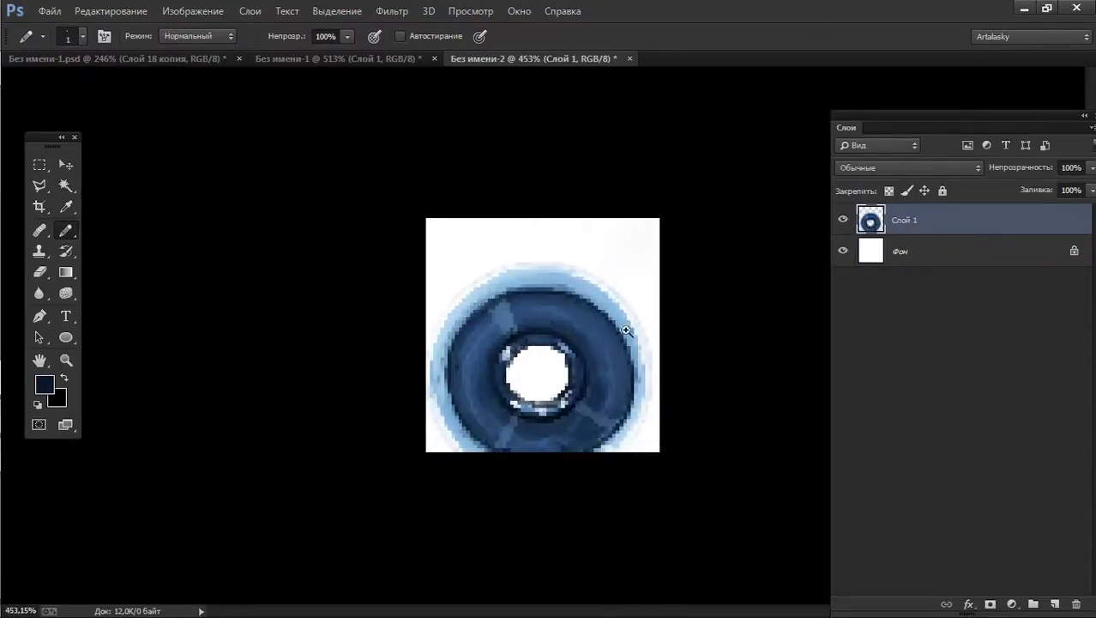
{"action": "left_click_drag", "start_coordinate": [603, 374], "coordinate": [547, 310]}
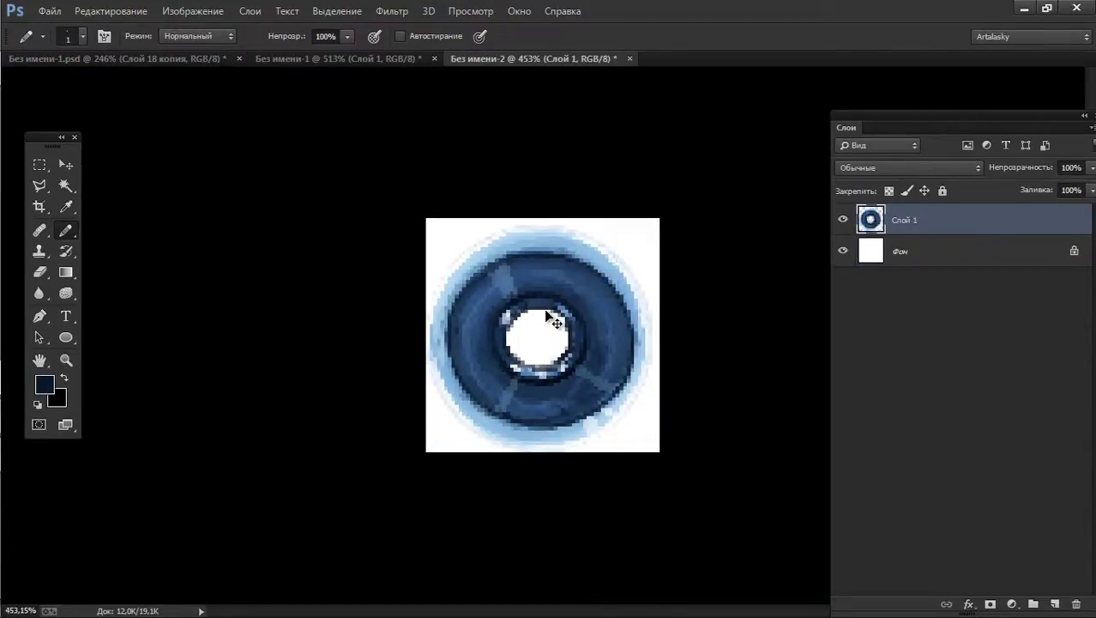
{"action": "key", "text": "ctrl+Right"}
{"action": "key", "text": "ctrl+Right"}
{"action": "key", "text": "ctrl+Up"}
{"action": "left_click", "coordinate": [933, 252]}
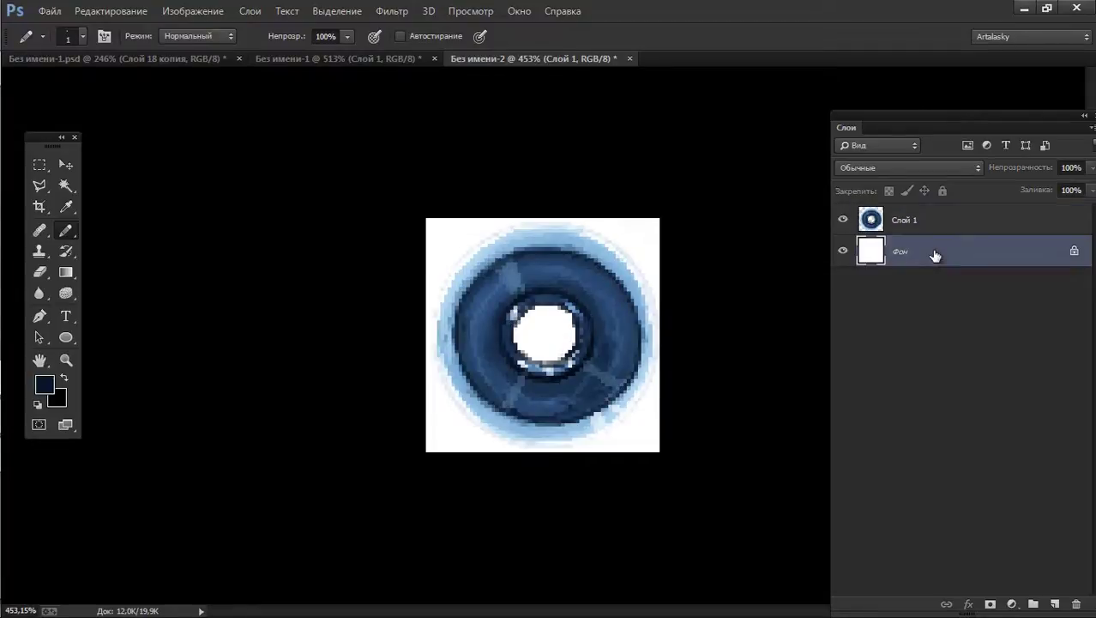
{"action": "key", "text": "Delete"}
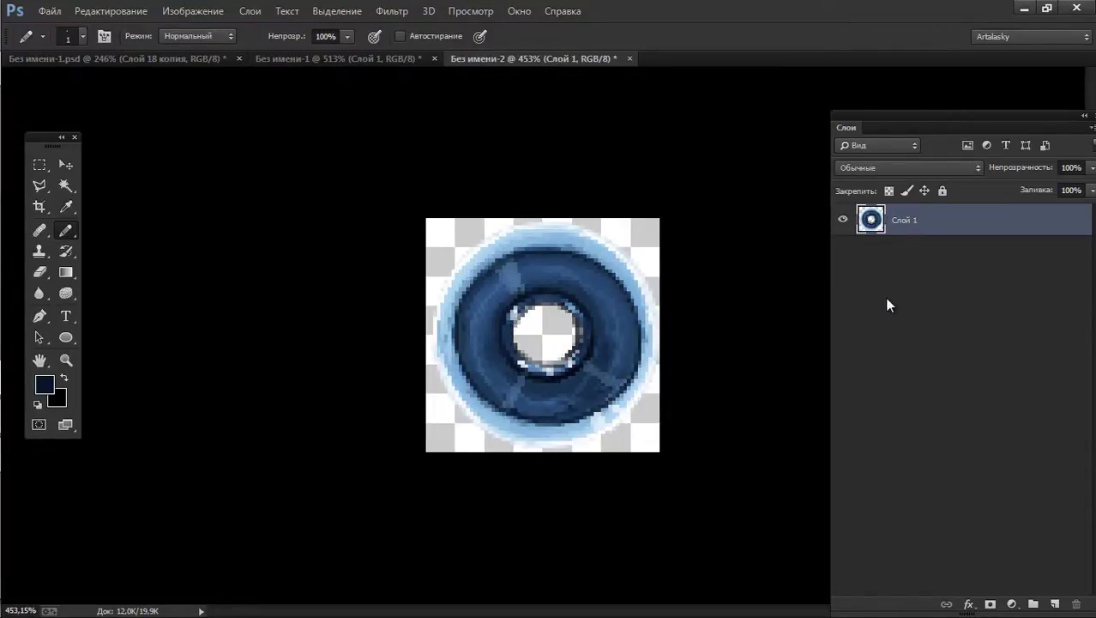
{"action": "key", "text": "ctrl+shift+s"}
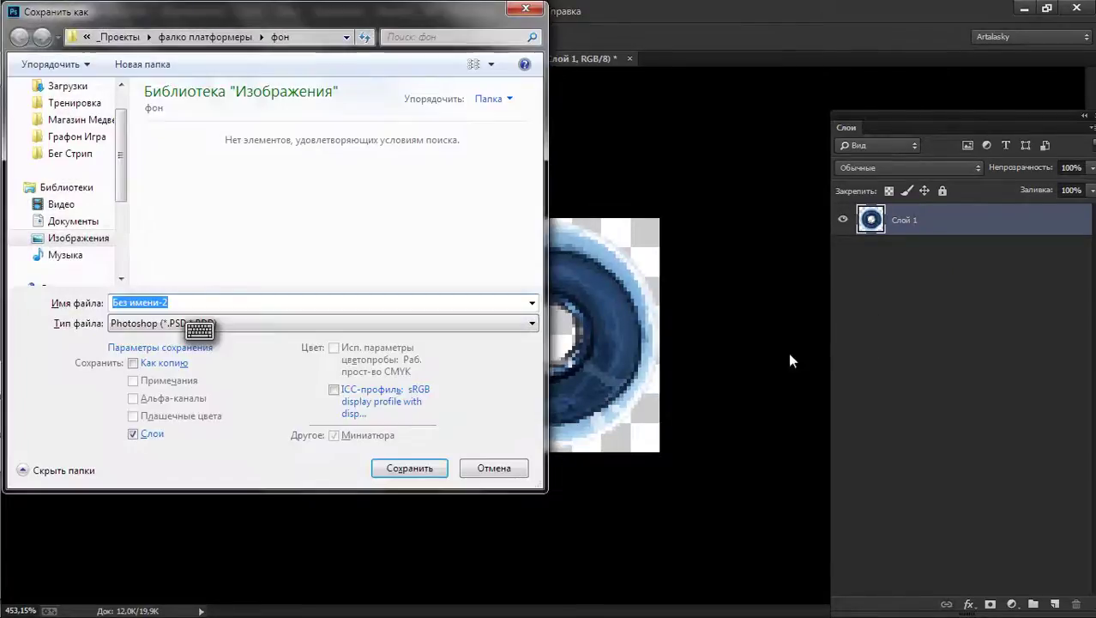
{"action": "left_click", "coordinate": [500, 463]}
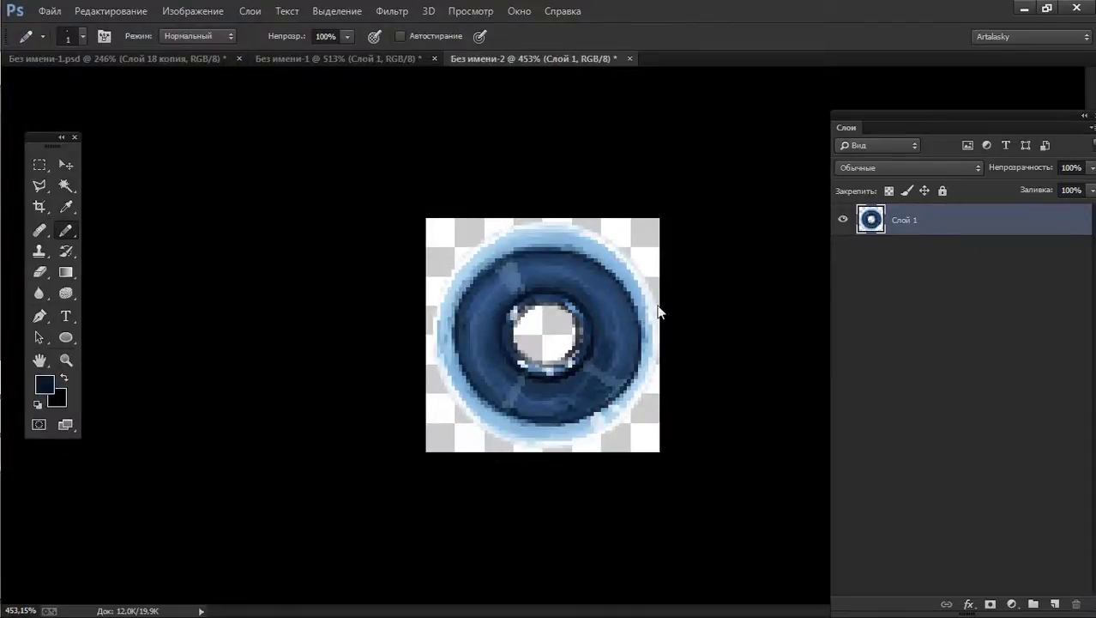
In Save for Web, reduce the GIF palette step by step down to 16 colours.
{"action": "key", "text": "ctrl+alt+shift+s"}
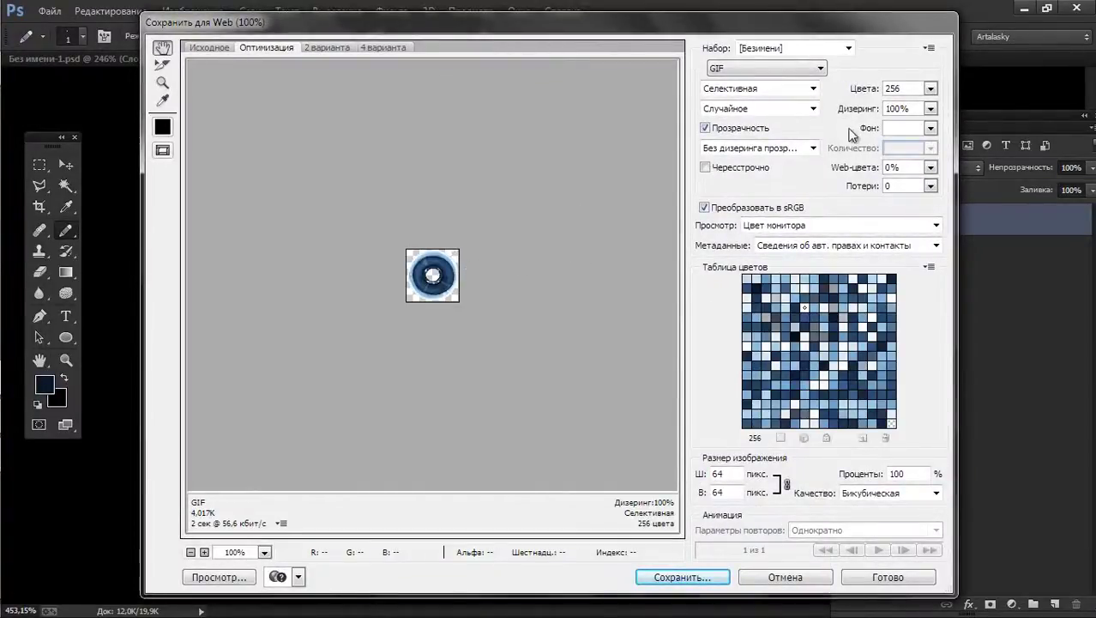
{"action": "left_click", "coordinate": [929, 88]}
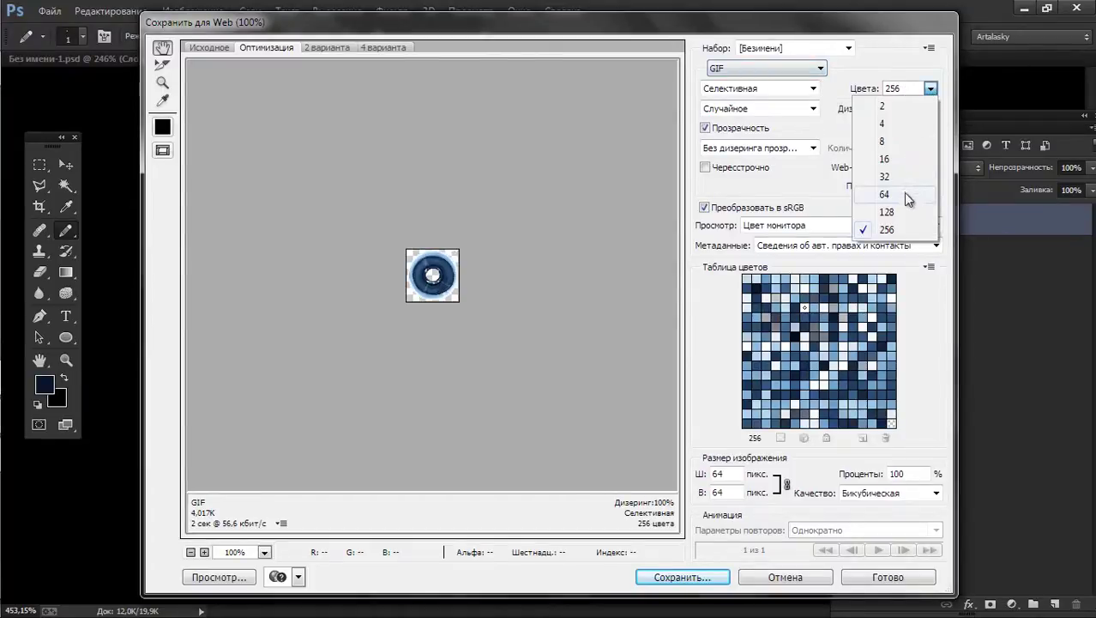
{"action": "left_click", "coordinate": [909, 212]}
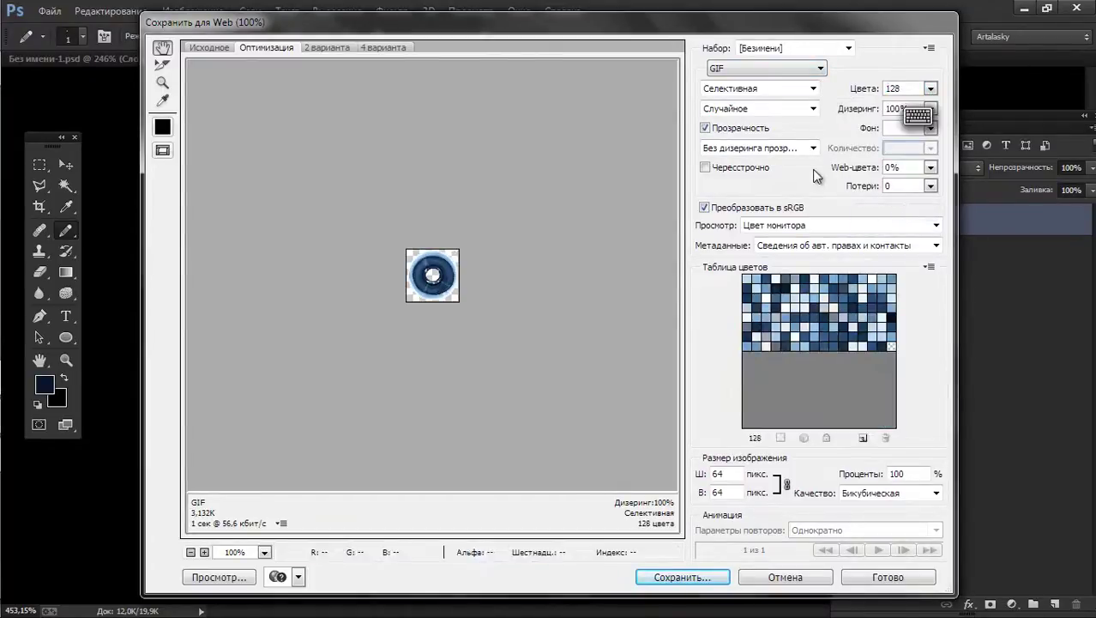
{"action": "left_click", "coordinate": [930, 89]}
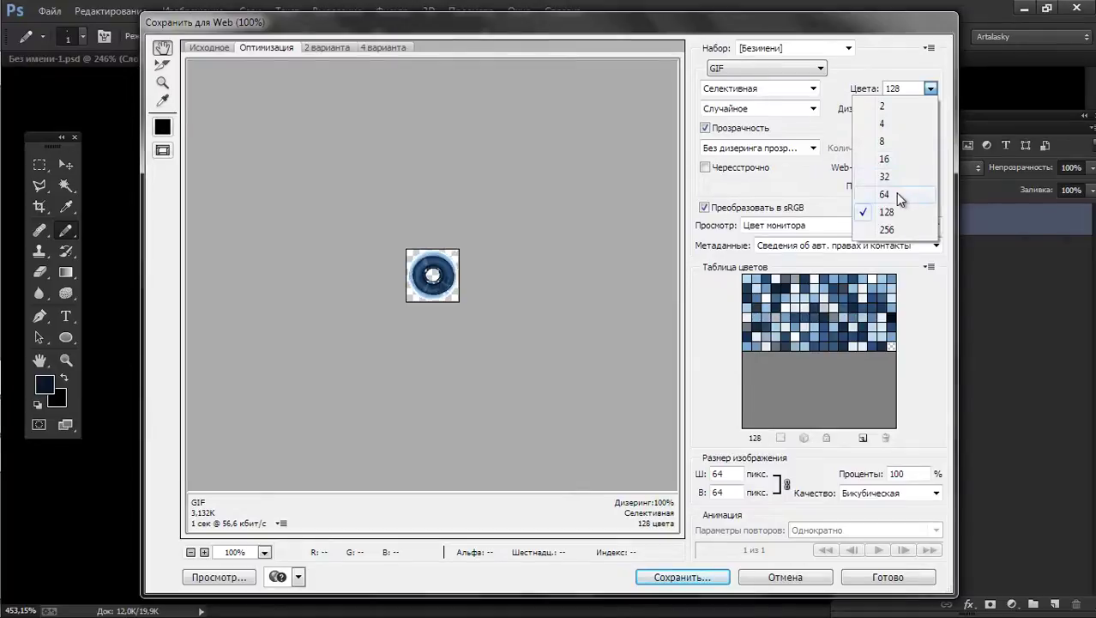
{"action": "left_click", "coordinate": [898, 195]}
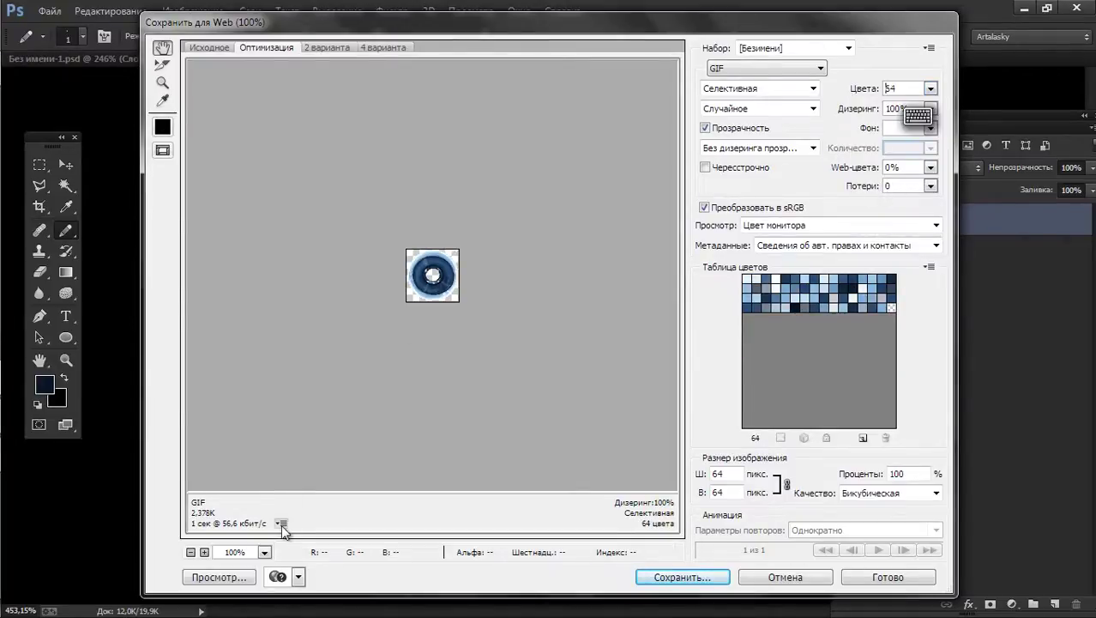
{"action": "left_click", "coordinate": [204, 551]}
{"action": "left_click", "coordinate": [204, 551]}
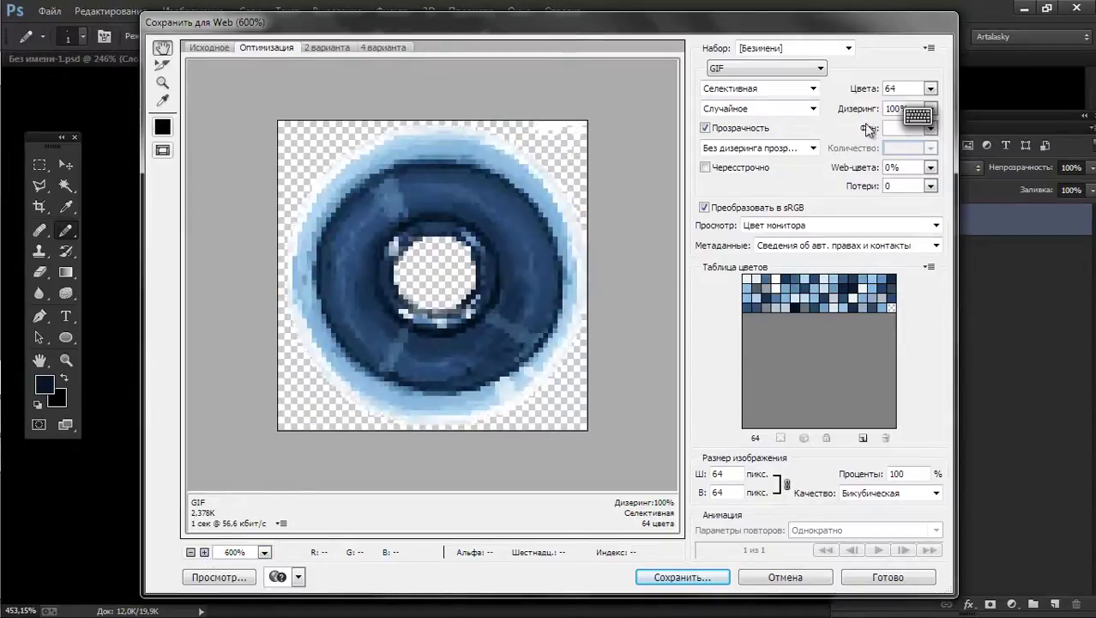
{"action": "left_click", "coordinate": [929, 89]}
{"action": "left_click", "coordinate": [885, 177]}
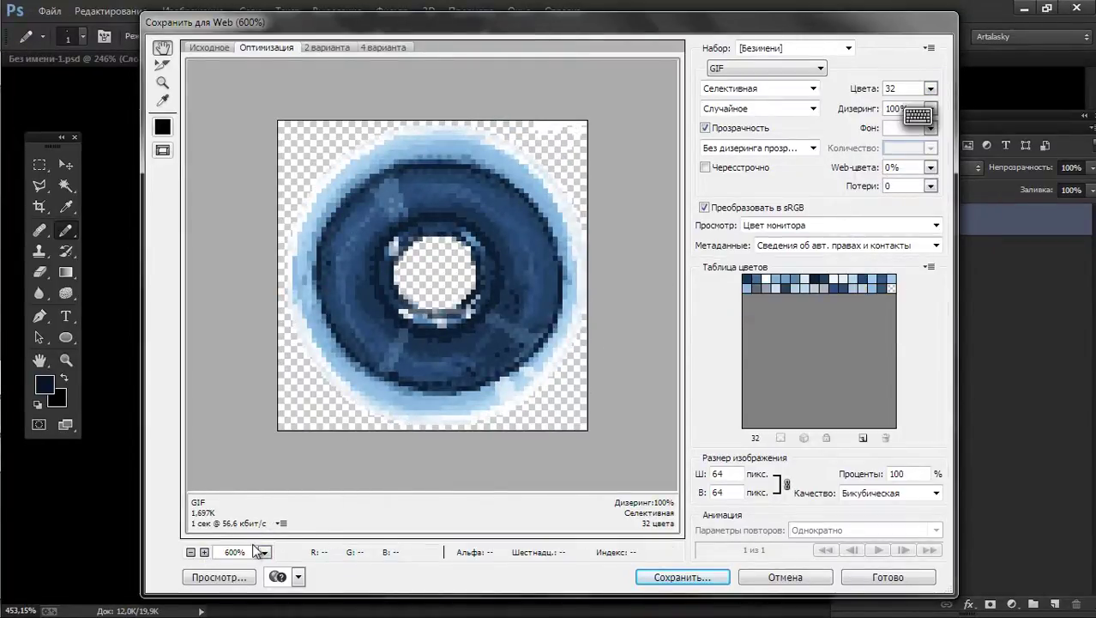
{"action": "left_click", "coordinate": [930, 90]}
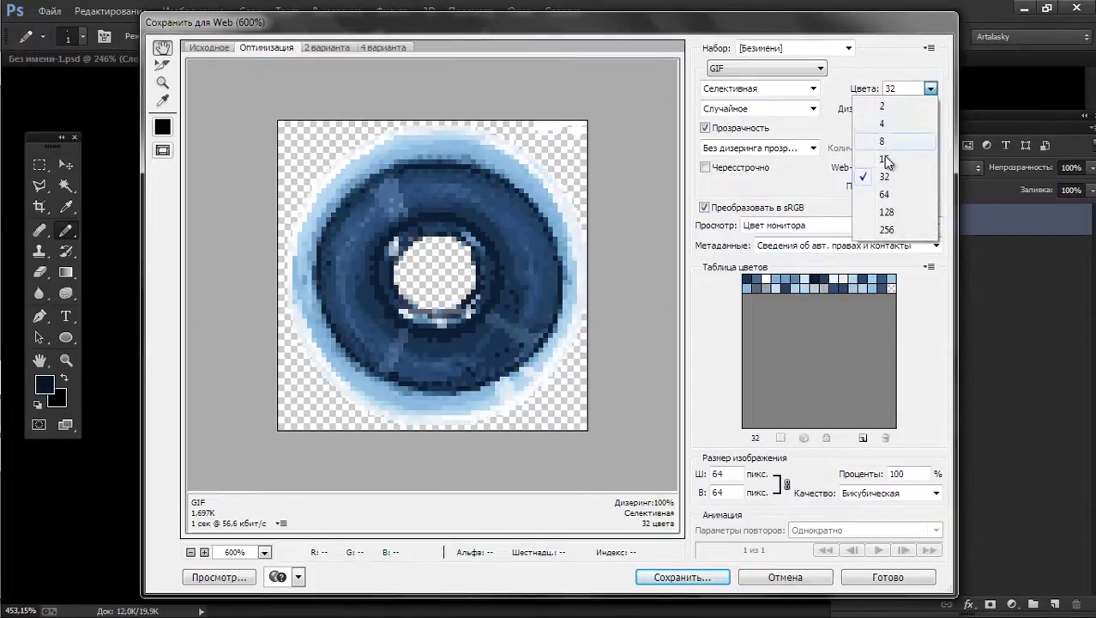
{"action": "left_click", "coordinate": [885, 158]}
{"action": "left_click", "coordinate": [192, 552]}
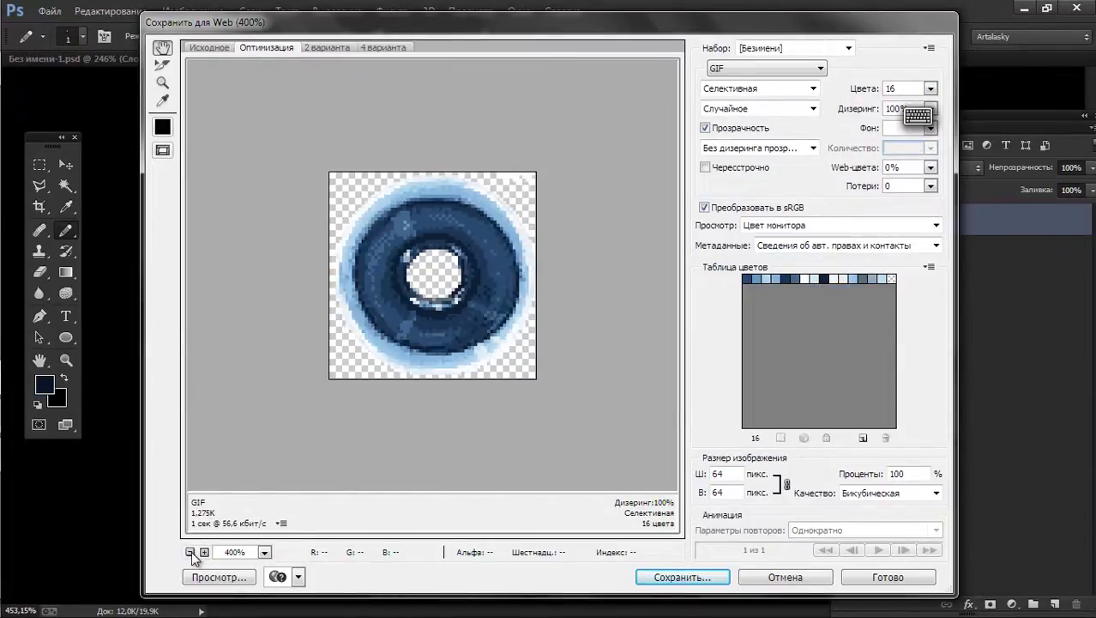
{"action": "left_click", "coordinate": [192, 553]}
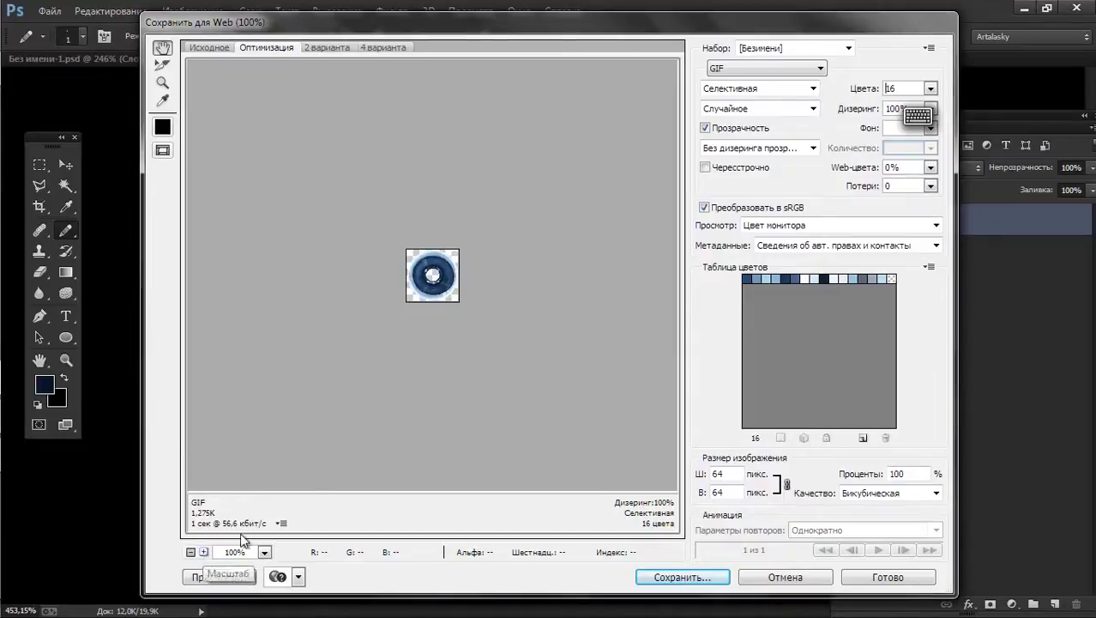
Set the GIF dither to 66% and save the optimized image.
{"action": "left_click", "coordinate": [930, 109]}
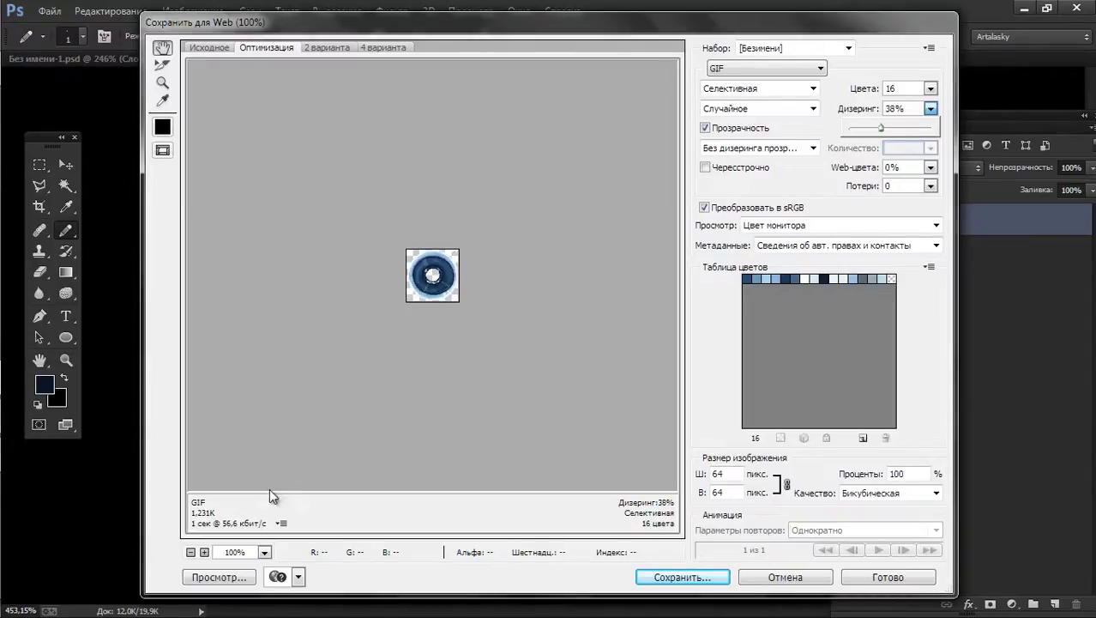
{"action": "left_click", "coordinate": [204, 552]}
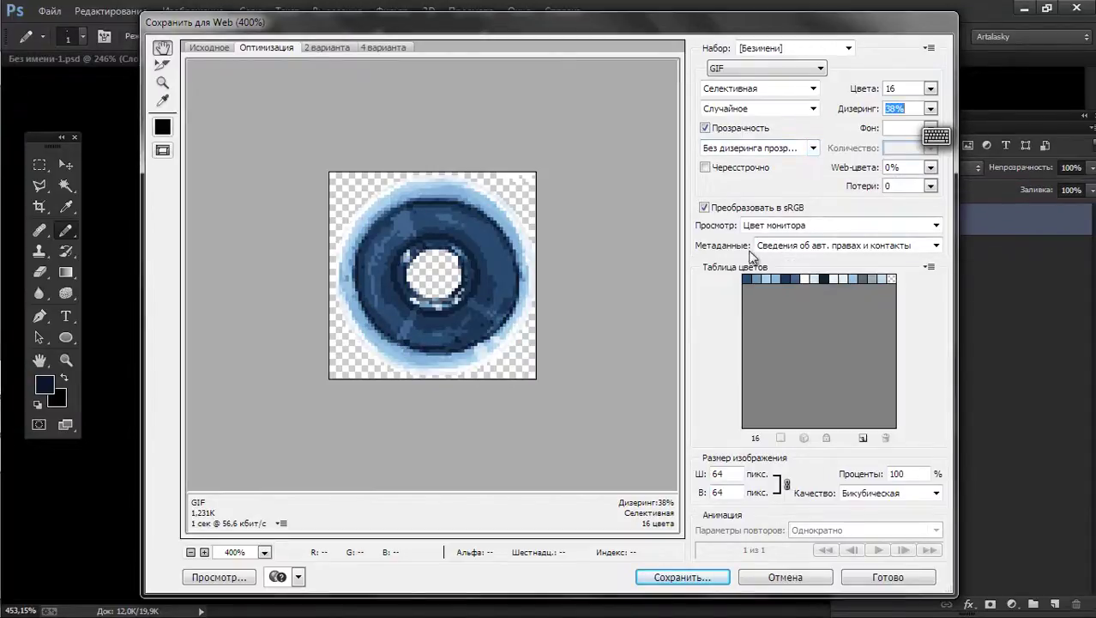
{"action": "left_click", "coordinate": [931, 109]}
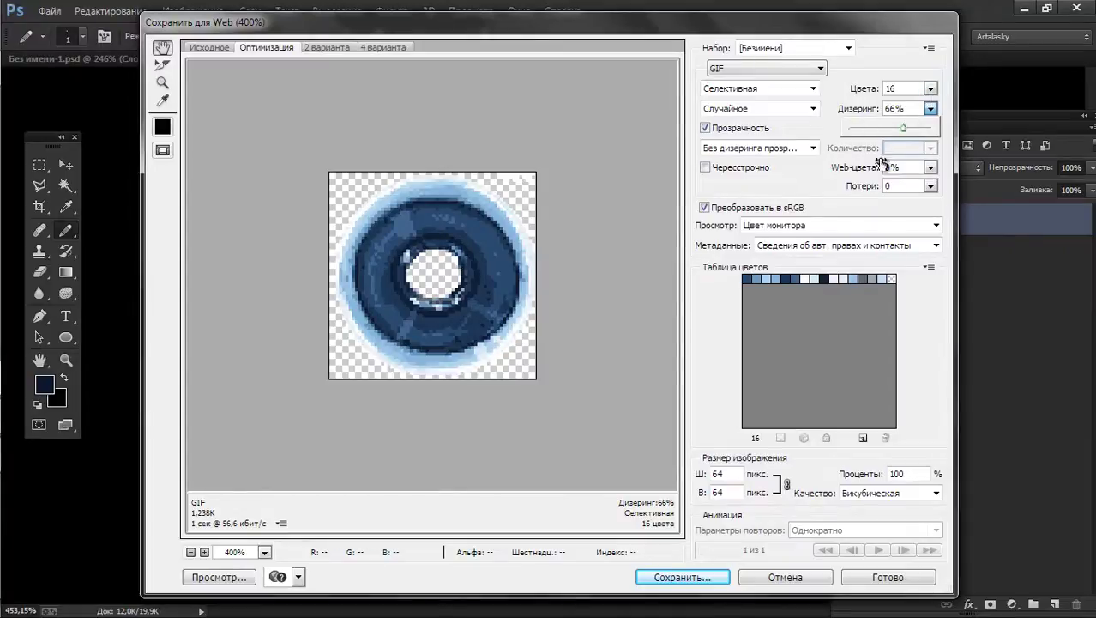
{"action": "left_click", "coordinate": [714, 582]}
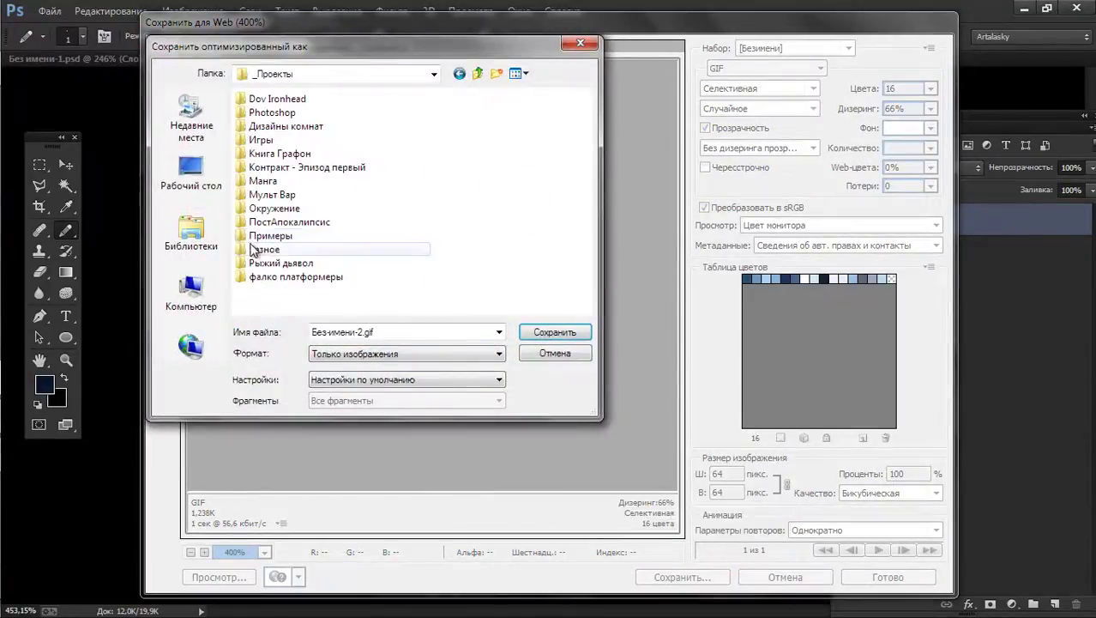
Save the GIF as Лезвие.gif in the фалко платформеры folder, accepting the file-name warning.
{"action": "double_click", "coordinate": [309, 277]}
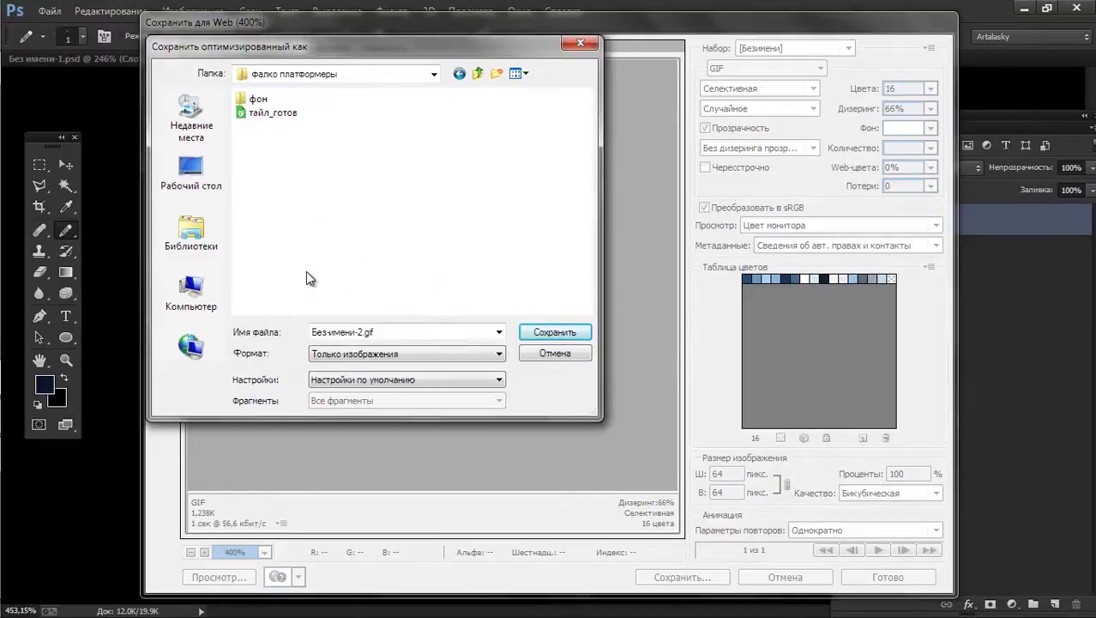
{"action": "double_click", "coordinate": [264, 102]}
{"action": "left_click", "coordinate": [364, 353]}
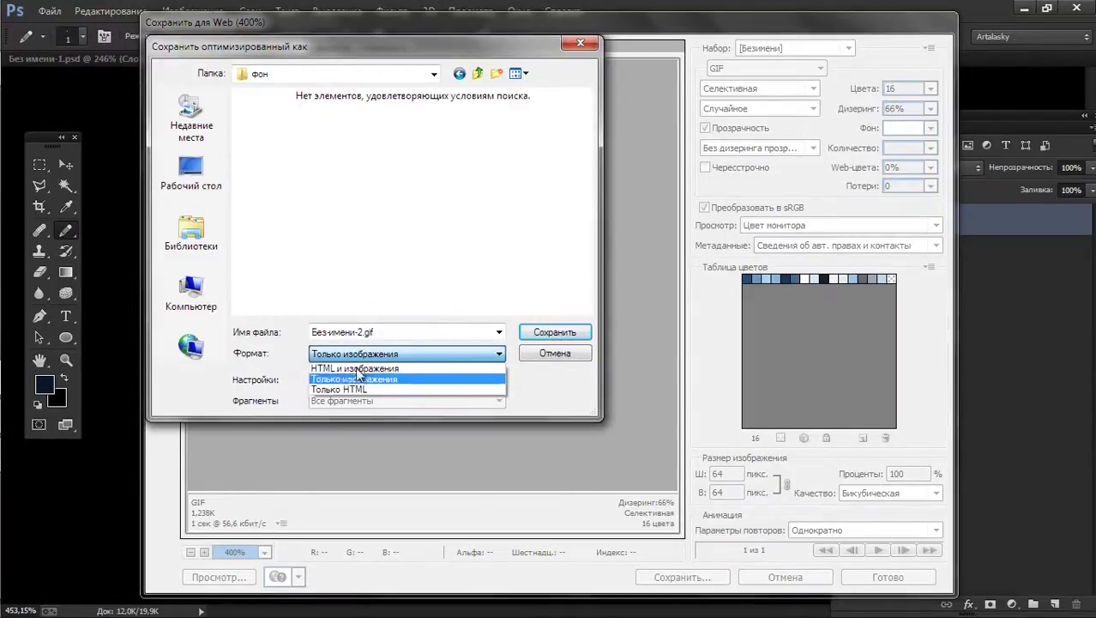
{"action": "left_click", "coordinate": [362, 337]}
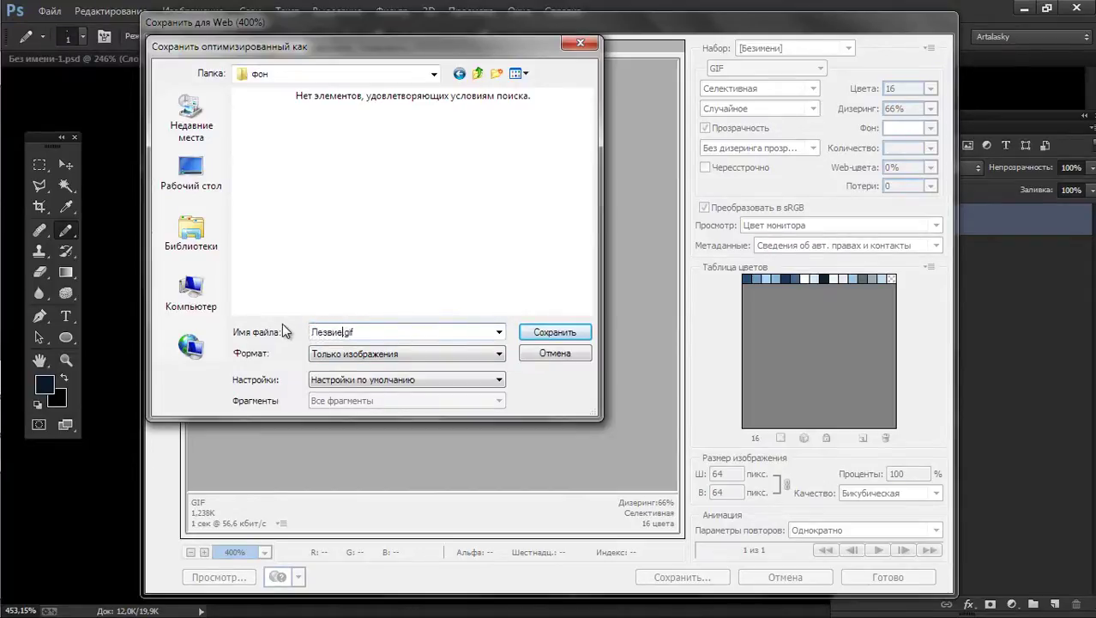
{"action": "left_click", "coordinate": [478, 73]}
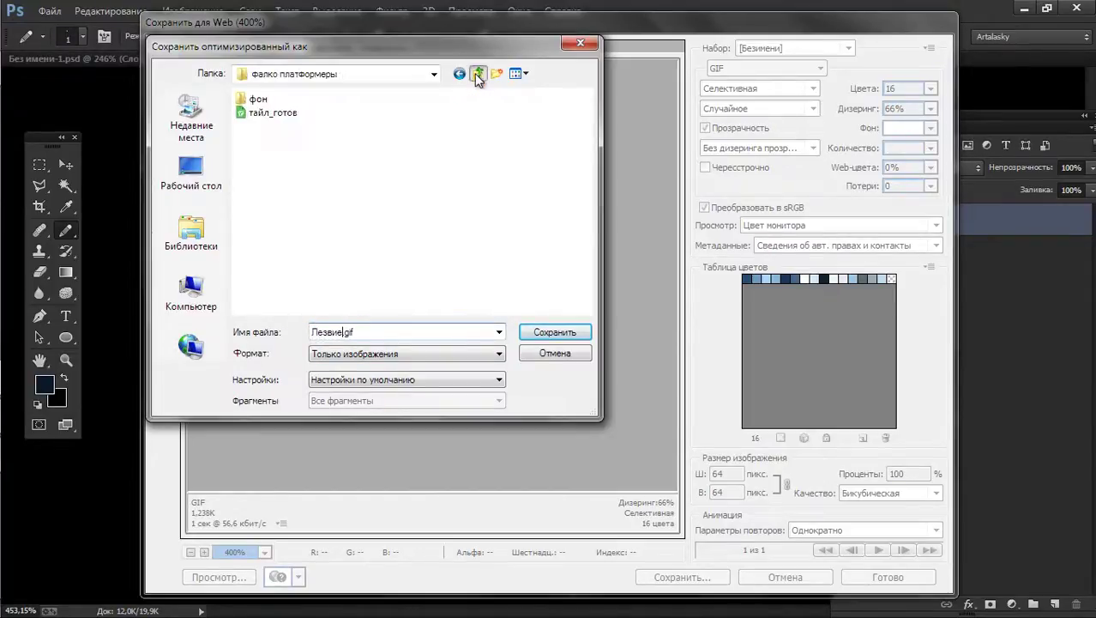
{"action": "left_click", "coordinate": [577, 333]}
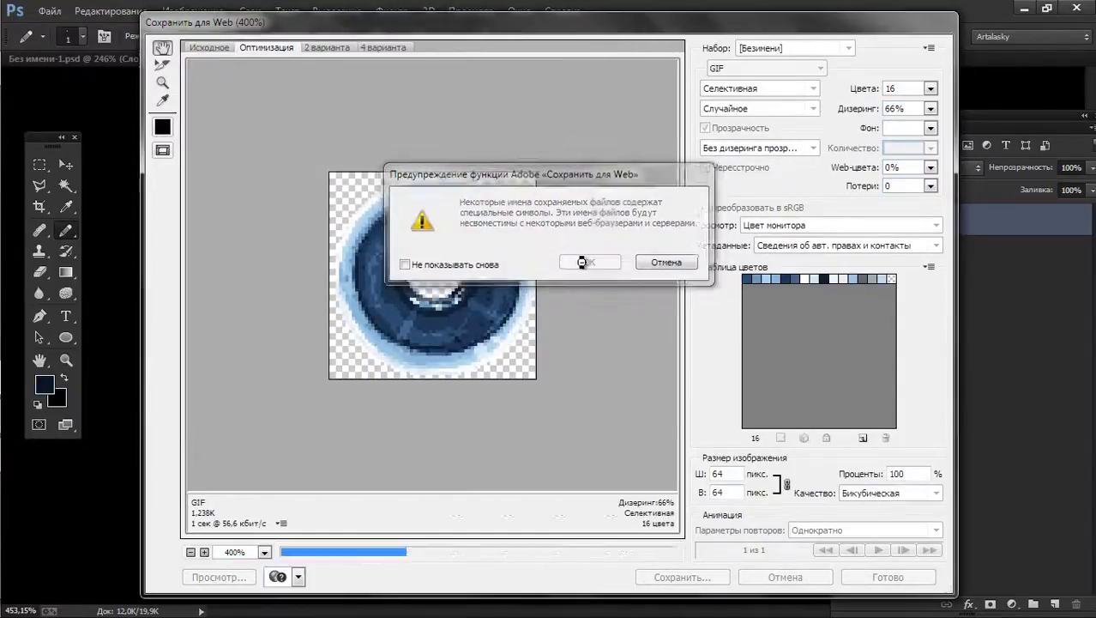
{"action": "left_click", "coordinate": [581, 263]}
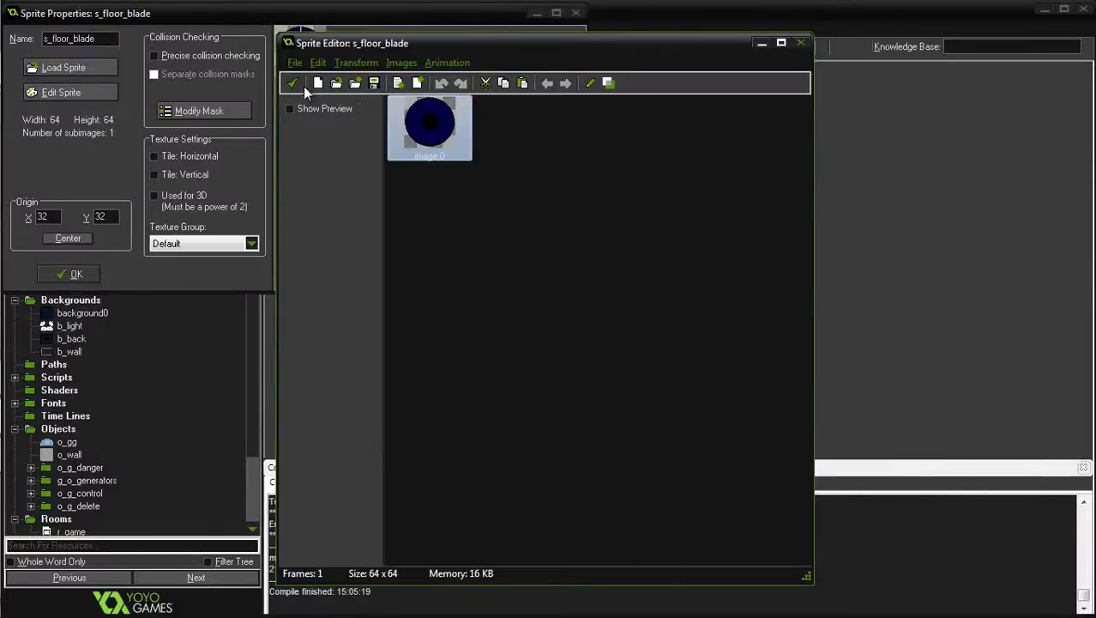
Load Лезвие.gif into s_floor_blade's frame through the Sprite Editor's Open dialog.
{"action": "left_click", "coordinate": [355, 82]}
{"action": "double_click", "coordinate": [480, 210]}
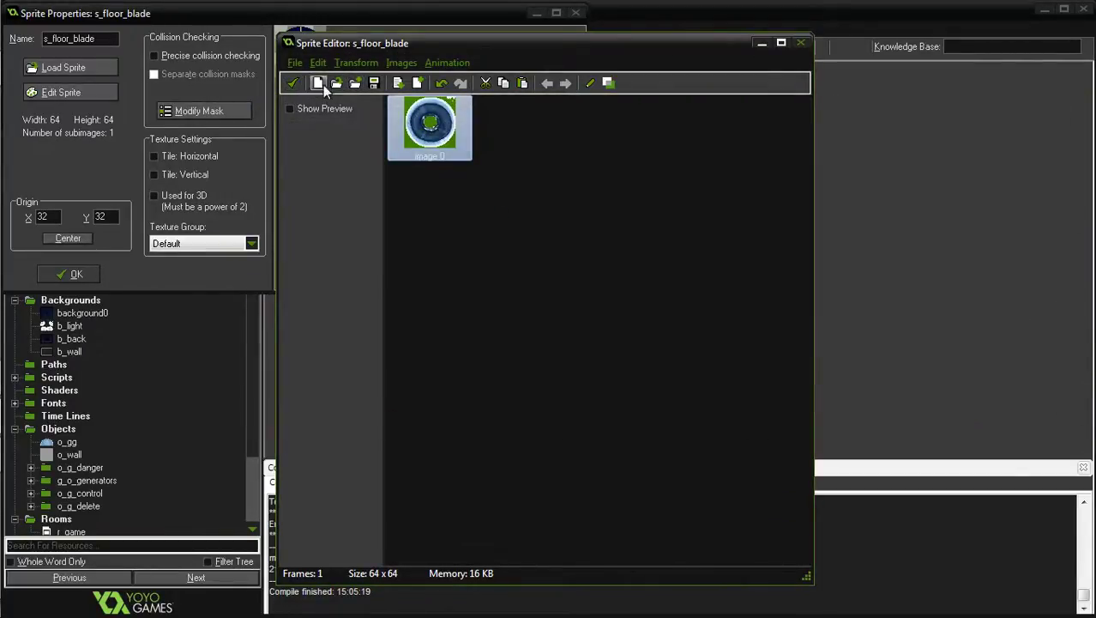
{"action": "left_click", "coordinate": [322, 85]}
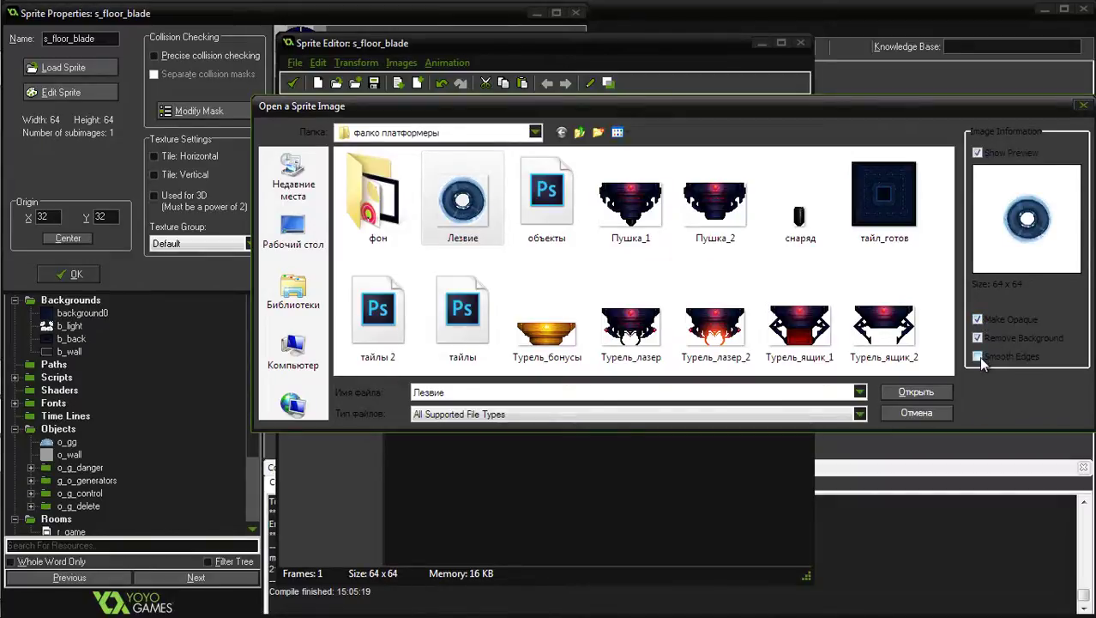
{"action": "left_click", "coordinate": [918, 392]}
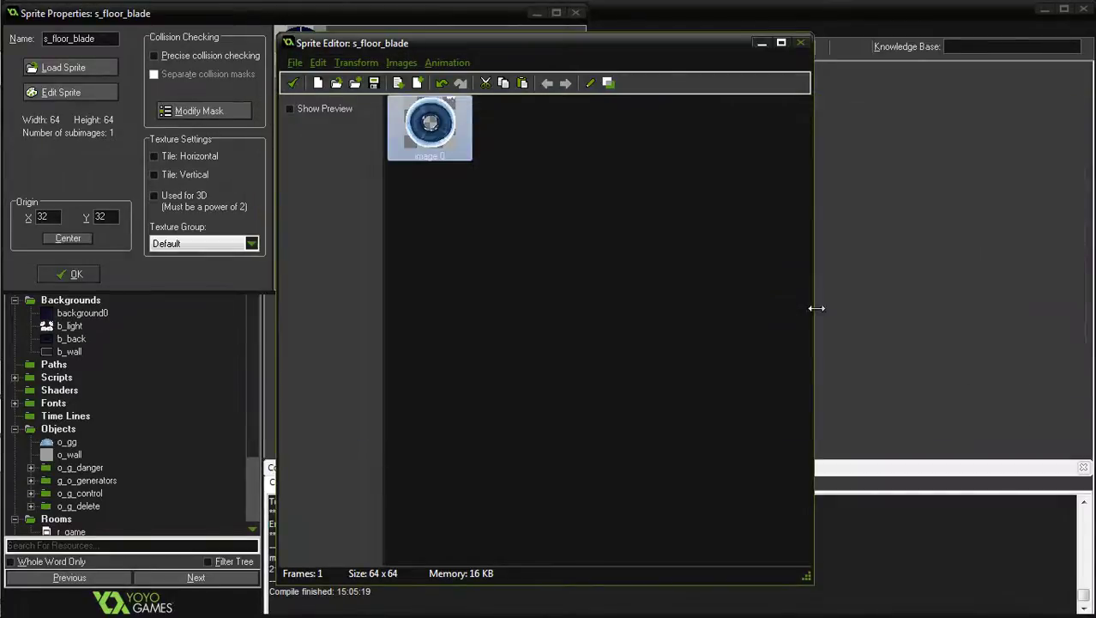
Erase the blade frame's stray top-right pixels and shift the image one pixel left.
{"action": "double_click", "coordinate": [447, 120]}
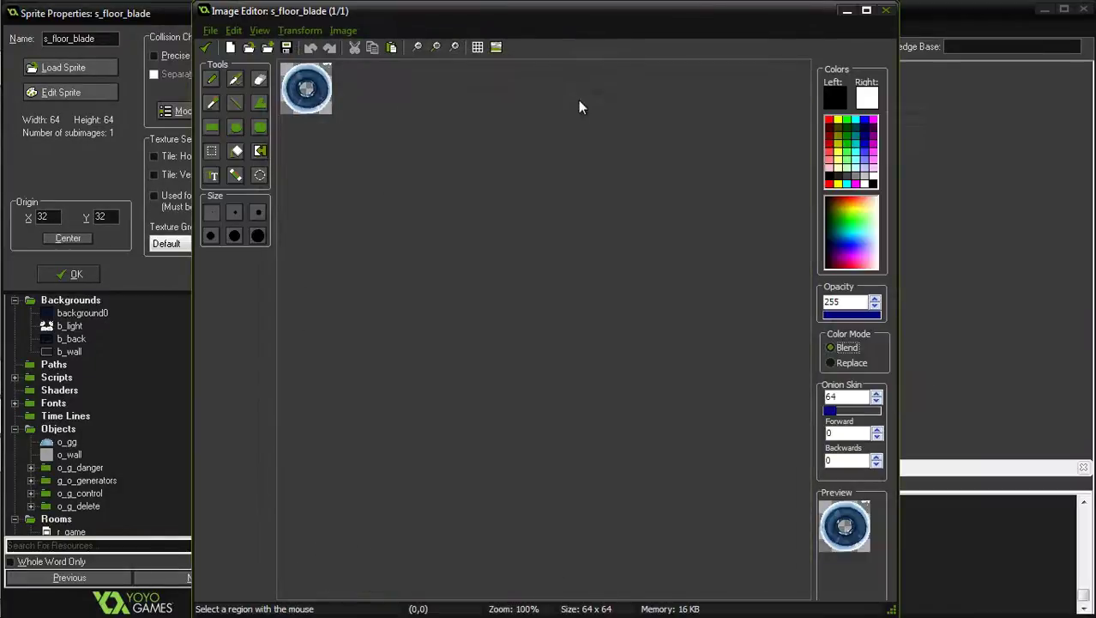
{"action": "left_click", "coordinate": [448, 50]}
{"action": "left_click", "coordinate": [448, 49]}
{"action": "key", "text": "e"}
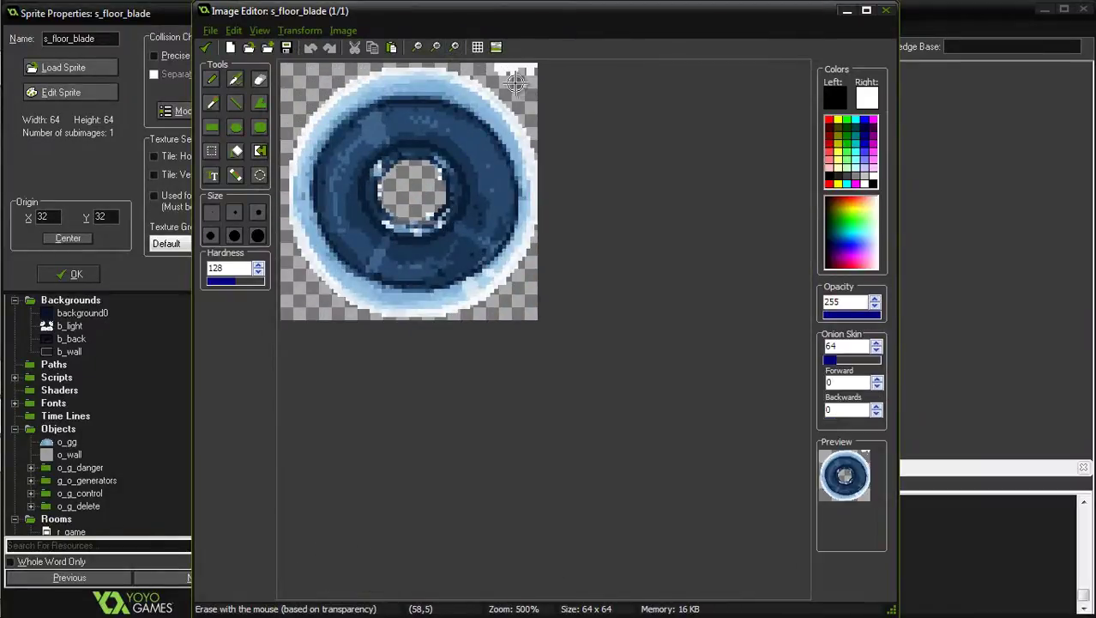
{"action": "left_click_drag", "start_coordinate": [527, 71], "coordinate": [503, 64]}
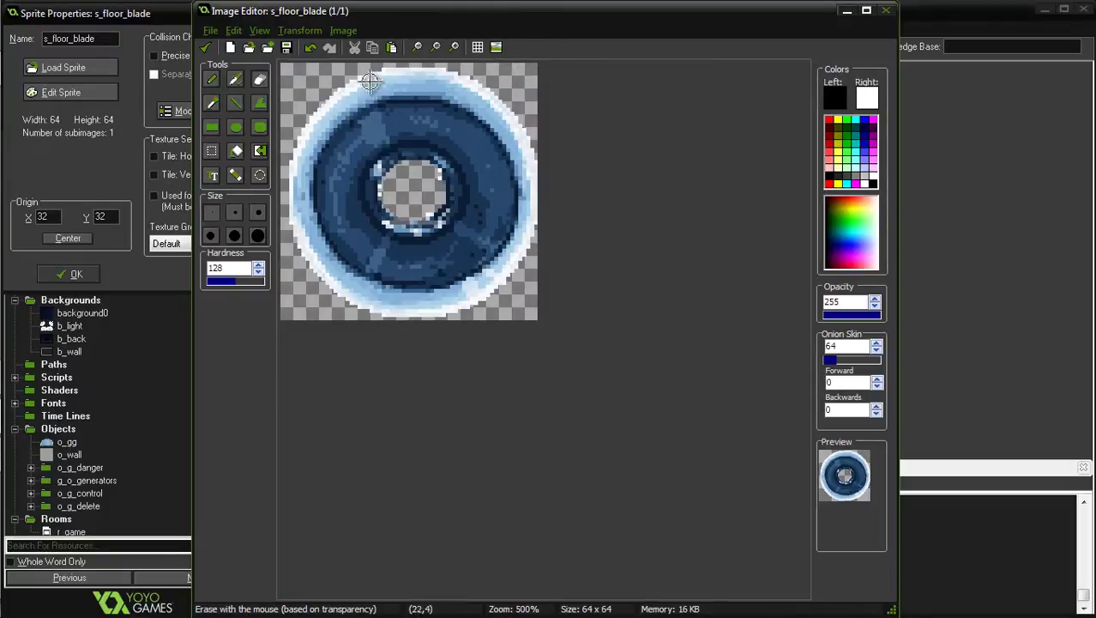
{"action": "key", "text": "ctrl+a"}
{"action": "left_click_drag", "start_coordinate": [433, 125], "coordinate": [427, 110]}
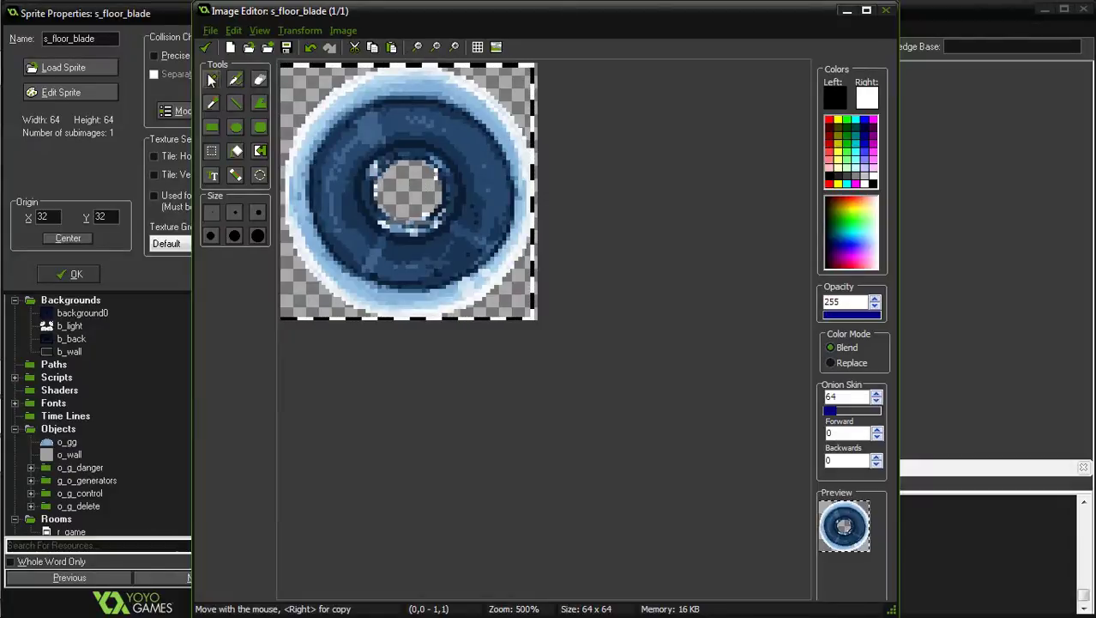
{"action": "left_click", "coordinate": [204, 48]}
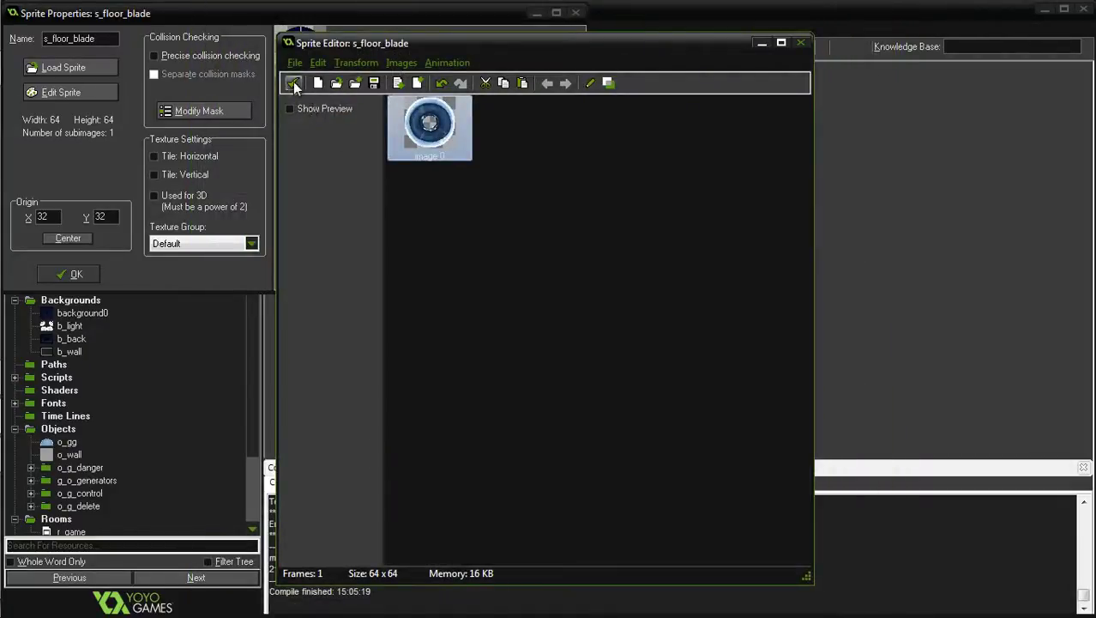
Accept the frame edits, centre the origin at 32,32, and confirm s_floor_blade's properties.
{"action": "left_click", "coordinate": [292, 81]}
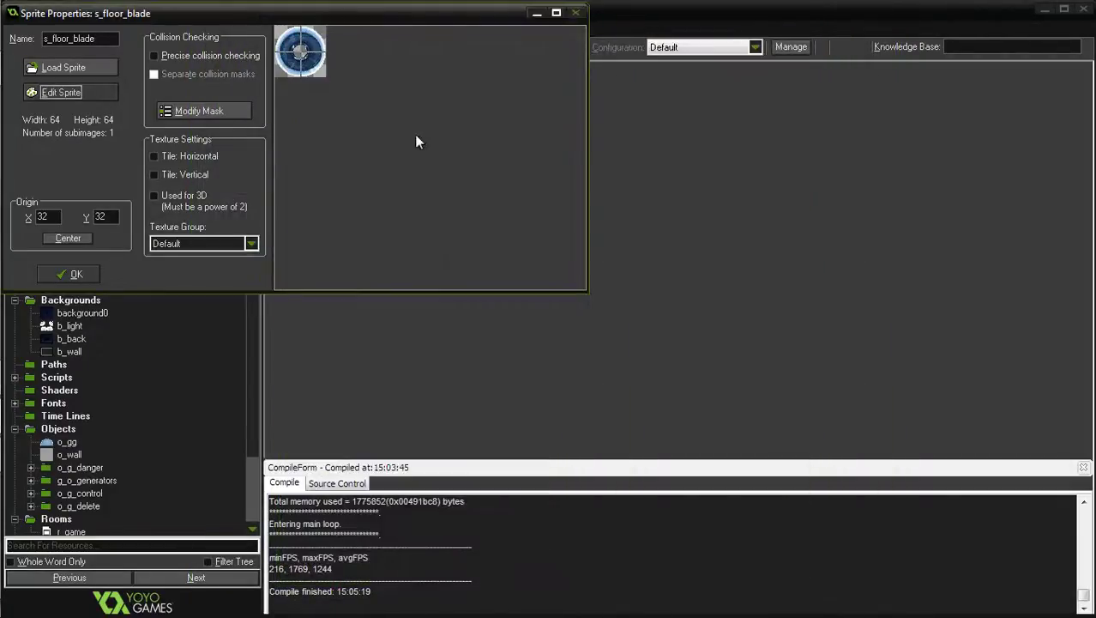
{"action": "left_click", "coordinate": [74, 238]}
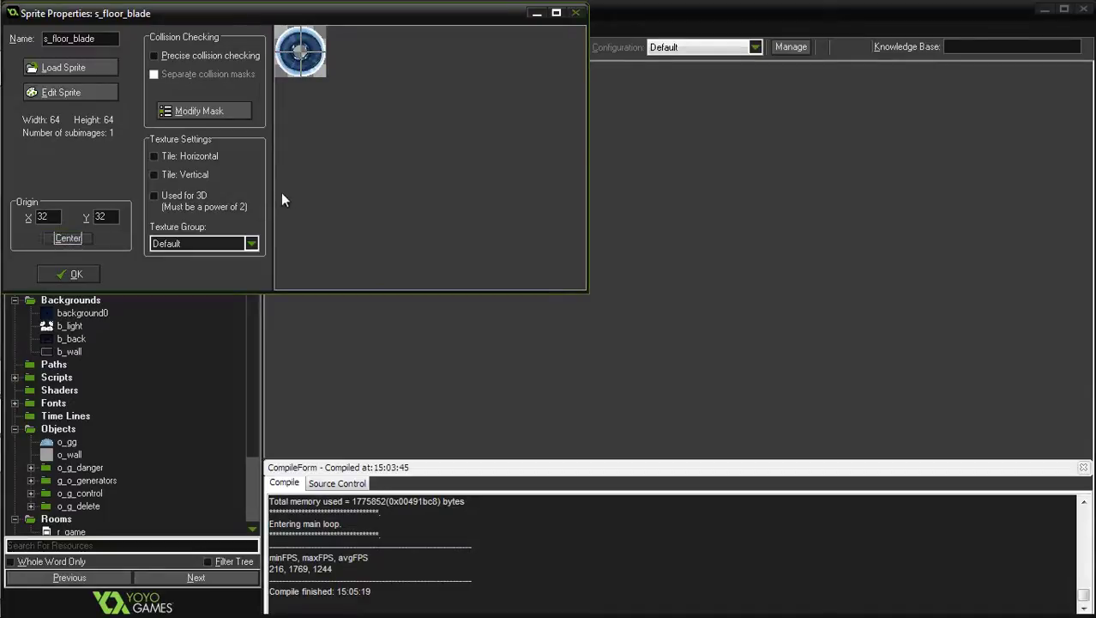
{"action": "left_click", "coordinate": [58, 272]}
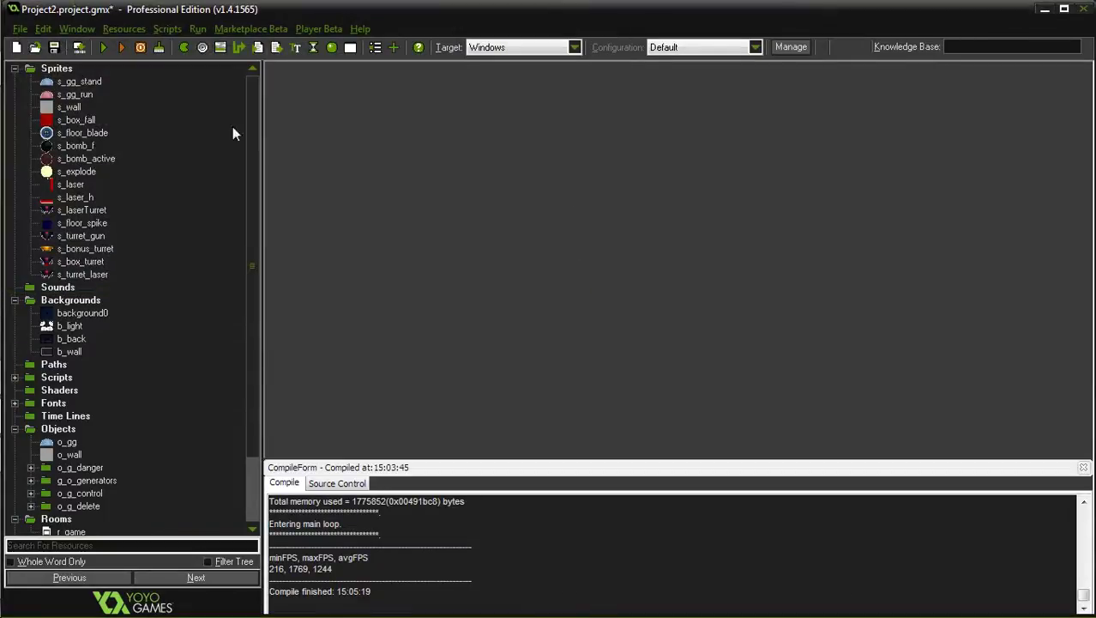
Run the game and jump the player repeatedly over the rolling blue ring blade.
{"action": "left_click", "coordinate": [111, 47]}
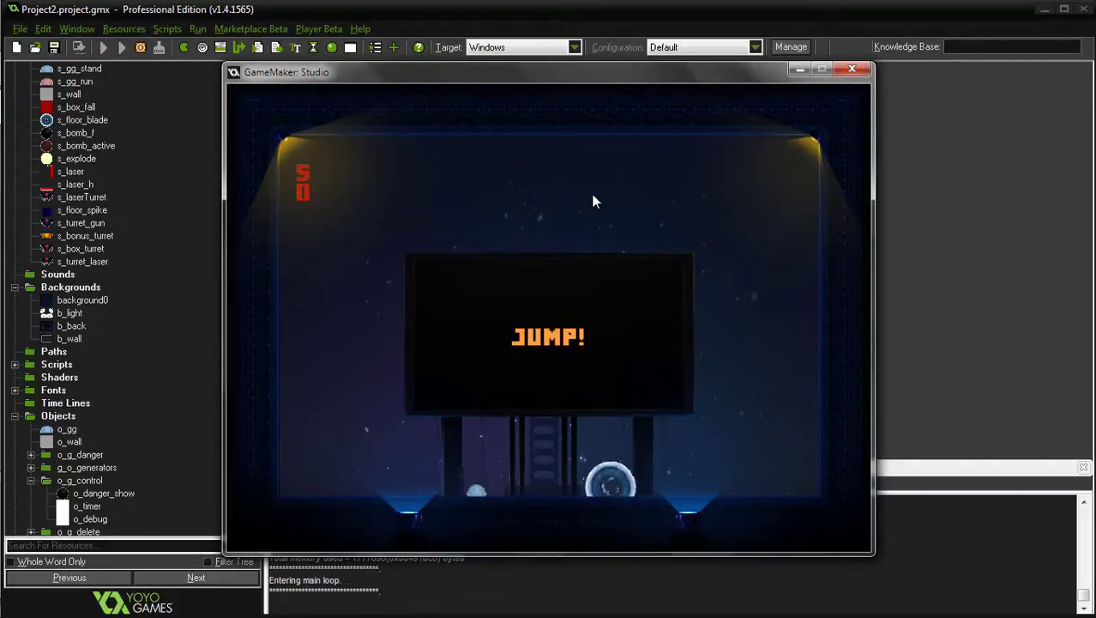
{"action": "key", "text": "space"}
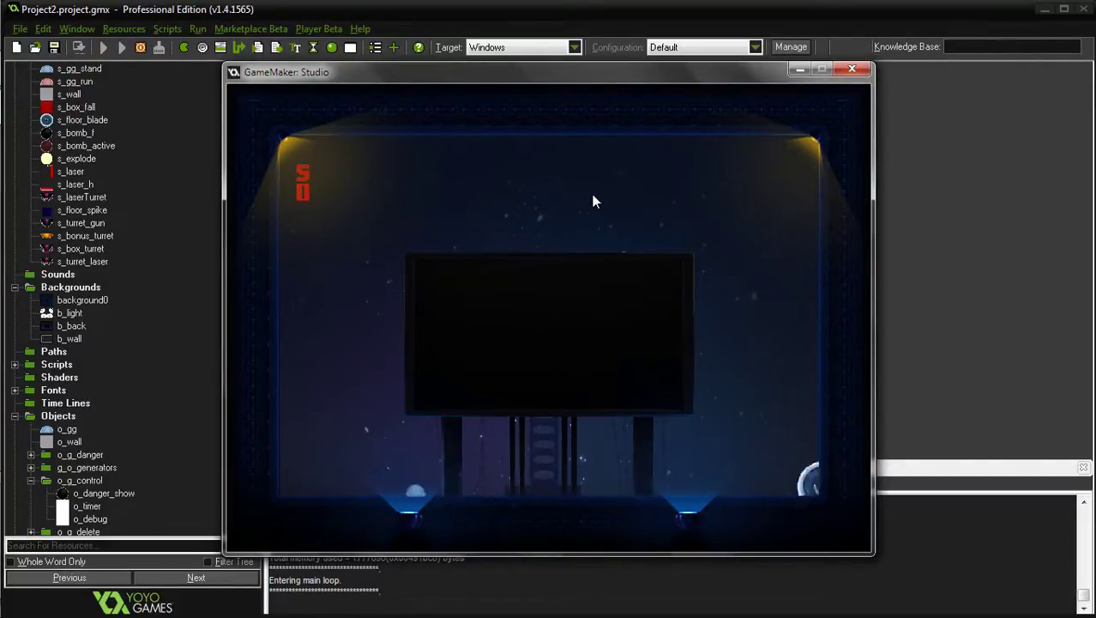
{"action": "key", "text": "space"}
{"action": "key", "text": "space"}
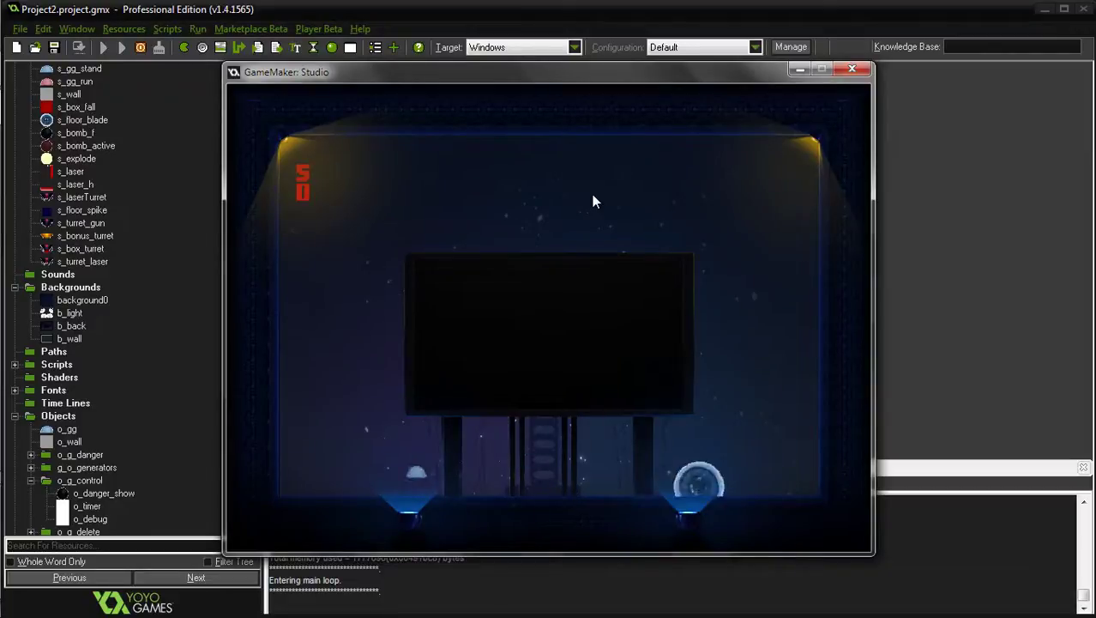
{"action": "key", "text": "space"}
{"action": "key", "text": "space"}
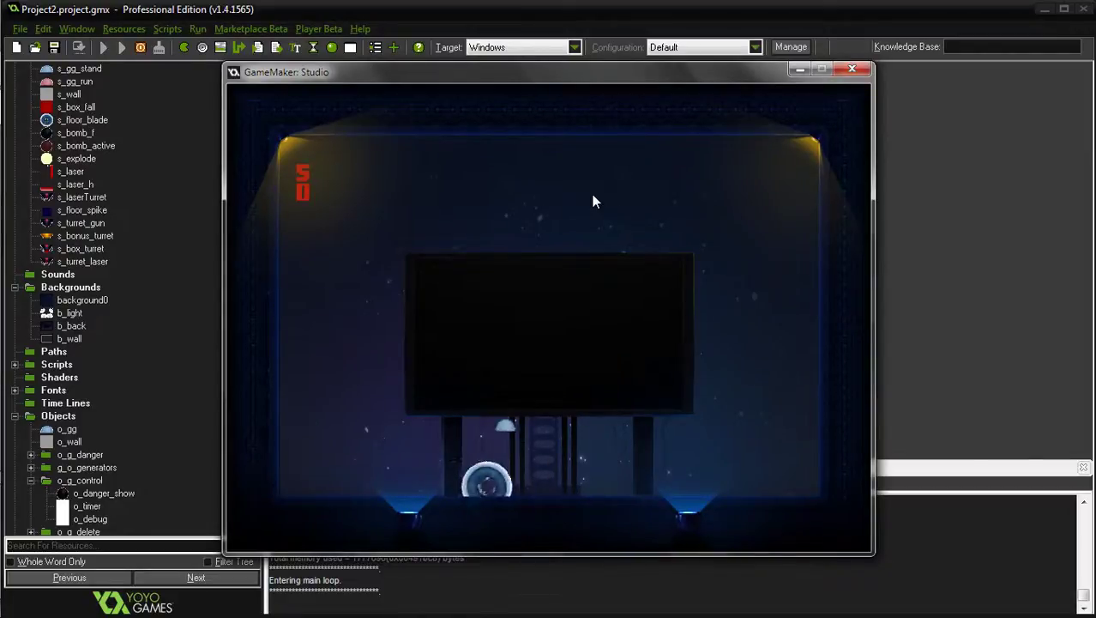
{"action": "key", "text": "space"}
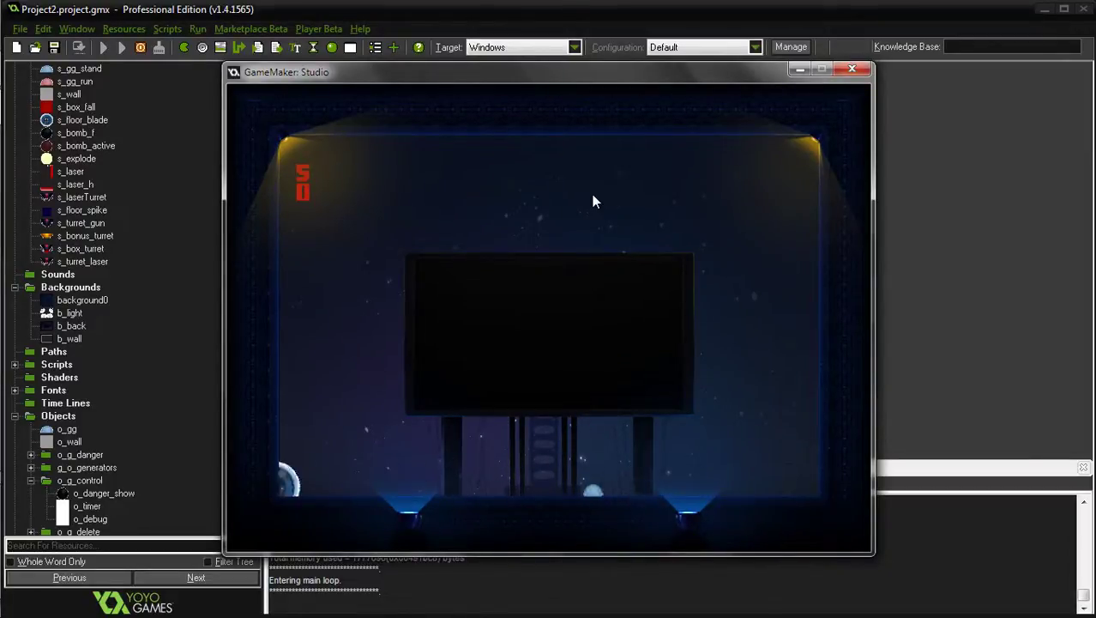
{"action": "key", "text": "space"}
{"action": "key", "text": "space"}
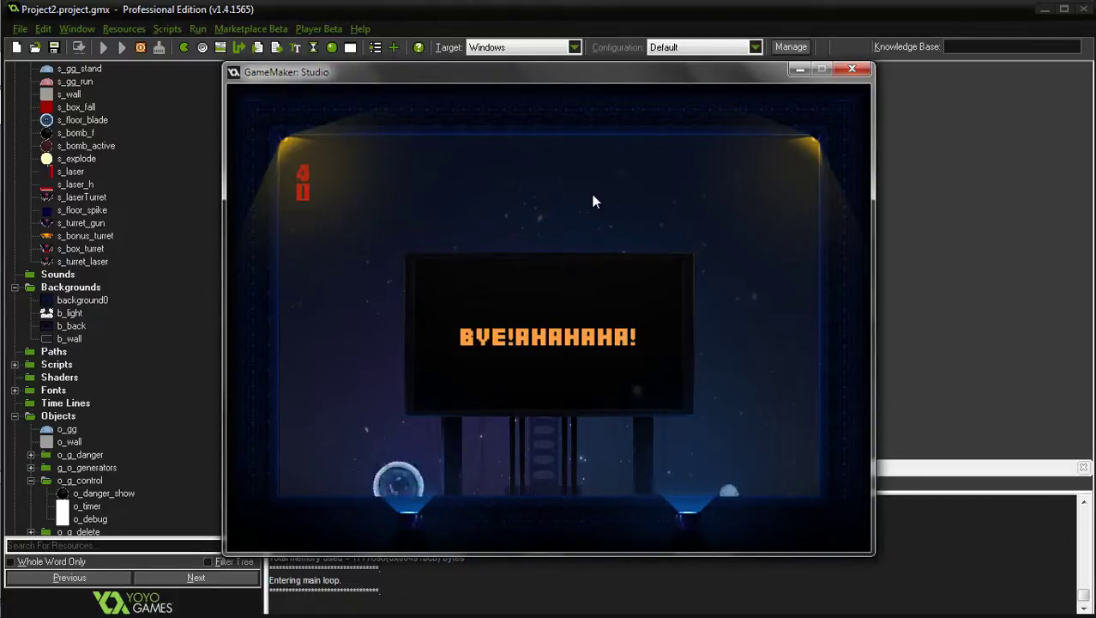
{"action": "key", "text": "space"}
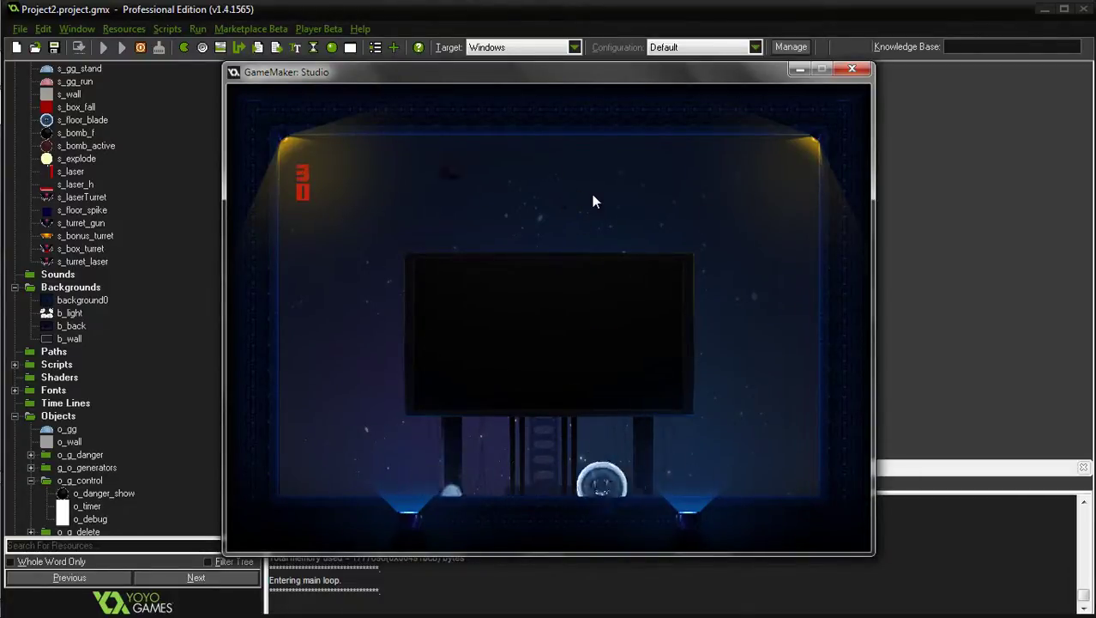
{"action": "key", "text": "space"}
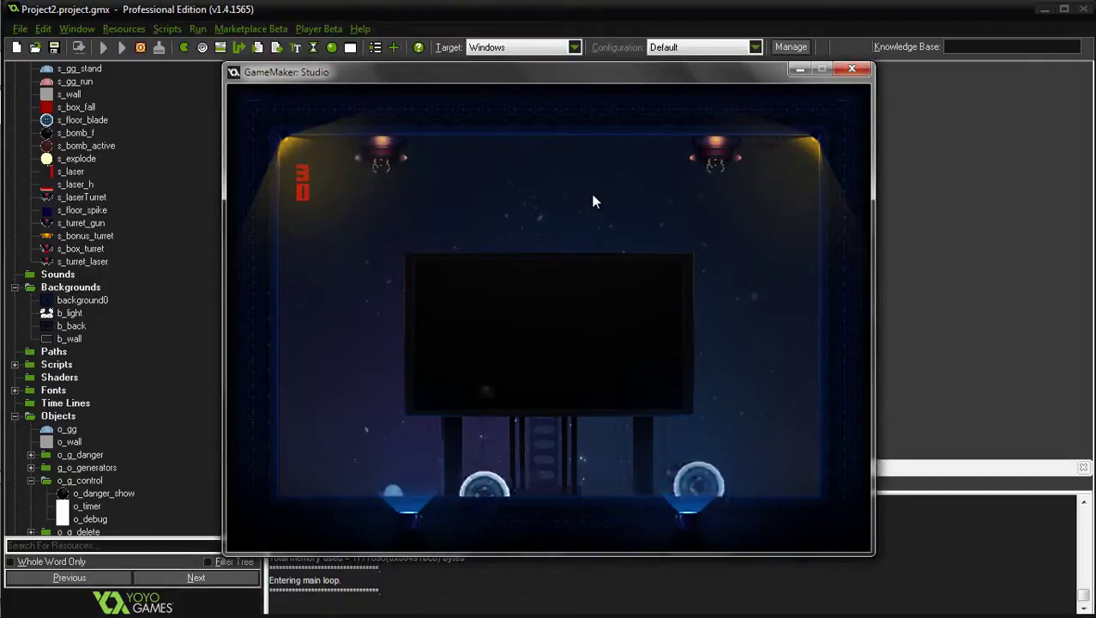
Leap between the floors, platform edge and pillar to complete the level.
{"action": "key", "text": "space"}
{"action": "key", "text": "space"}
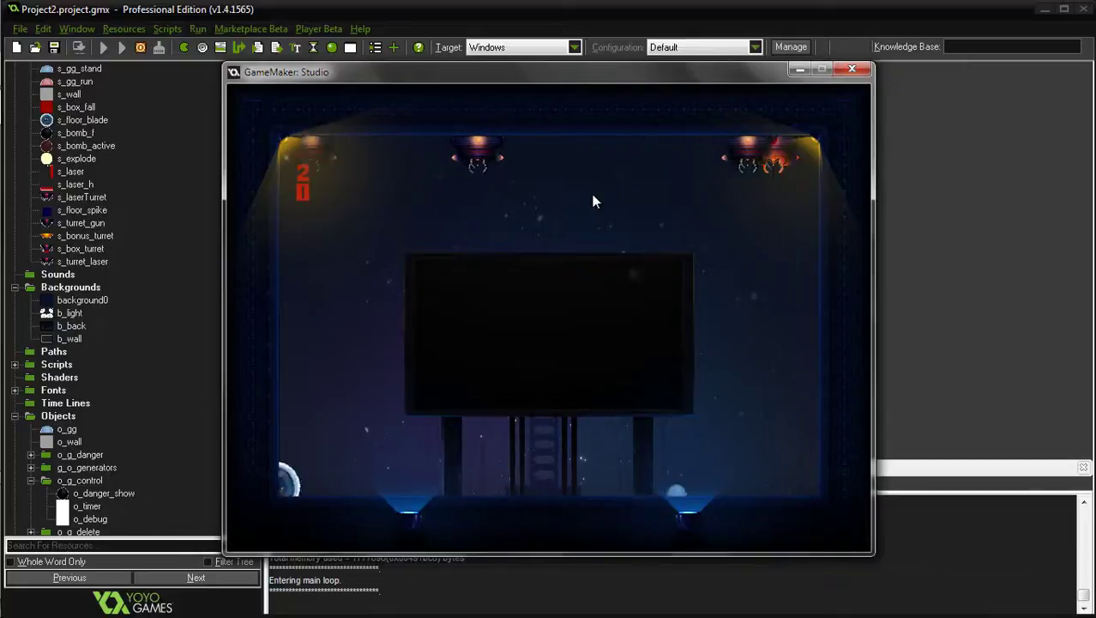
{"action": "key", "text": "Left"}
{"action": "key", "text": "space"}
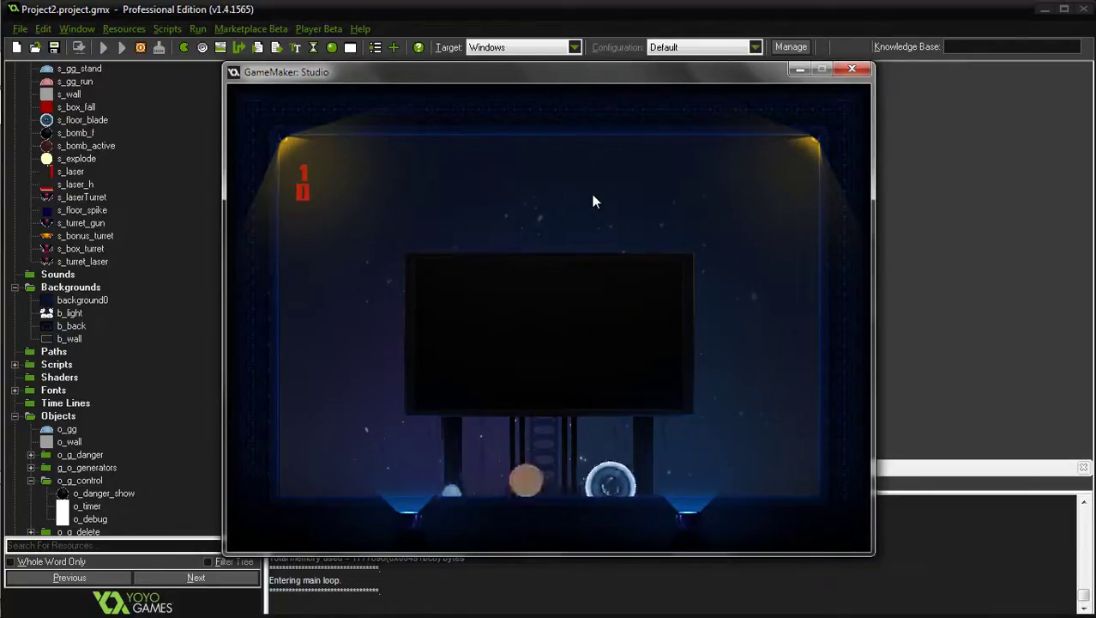
{"action": "key", "text": "Right"}
{"action": "key", "text": "space"}
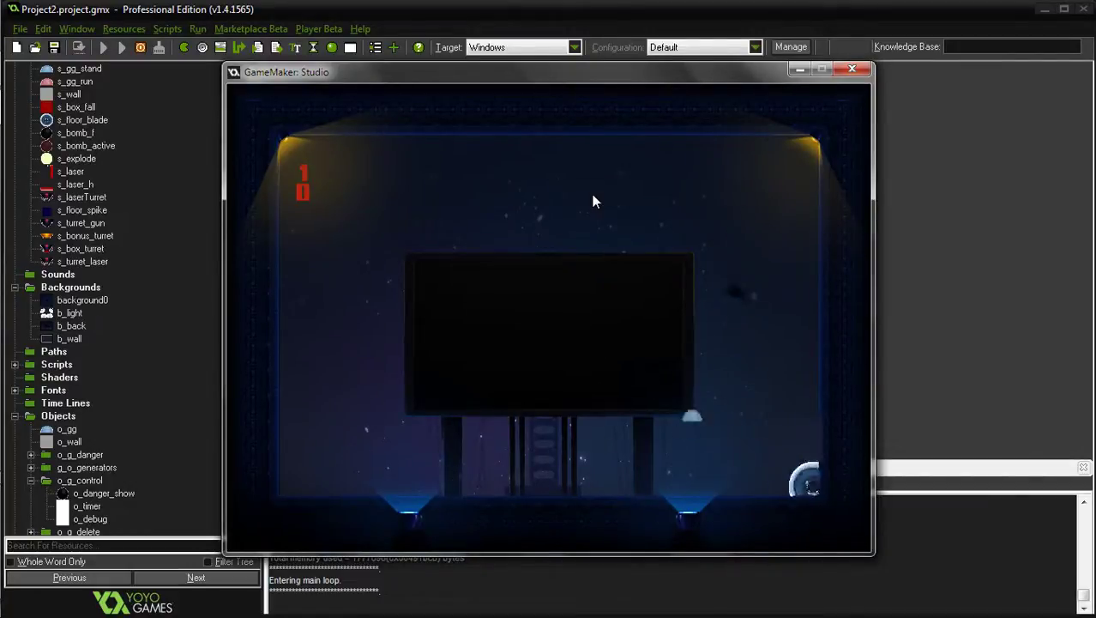
{"action": "key", "text": "Left"}
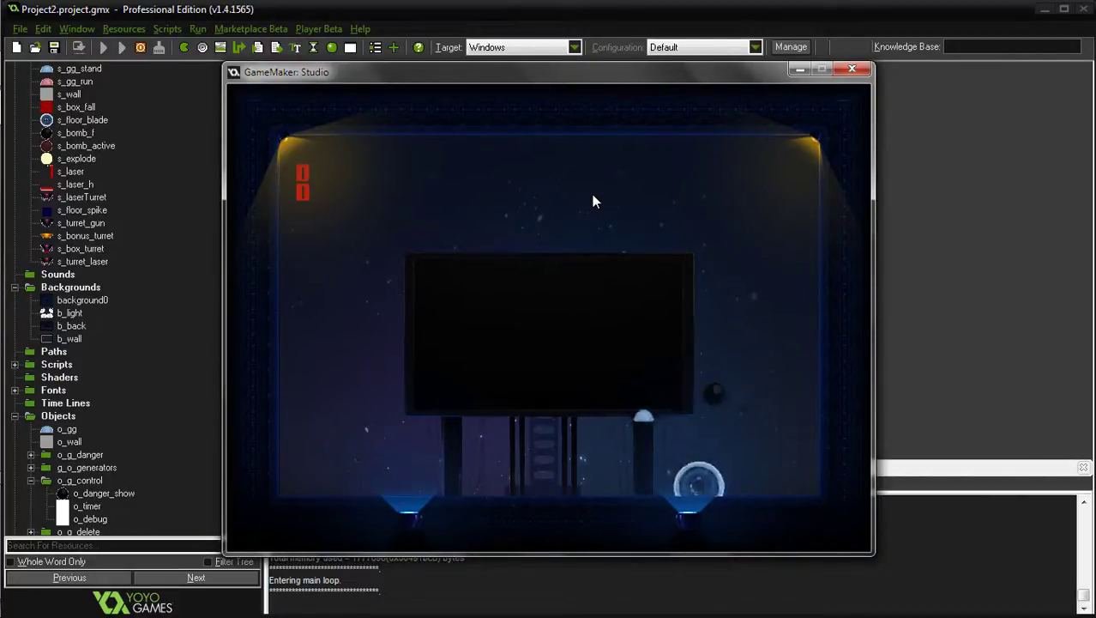
{"action": "key", "text": "Left"}
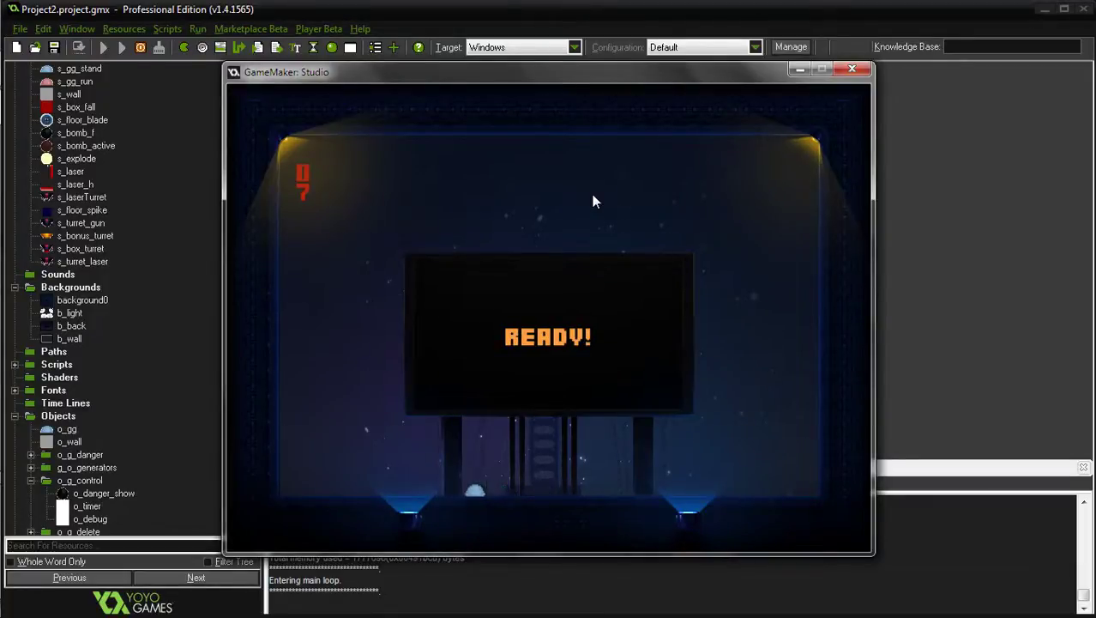
Run the player between the bottom corners, jumping over the saw blades.
{"action": "key", "text": "Right"}
{"action": "key", "text": "Up"}
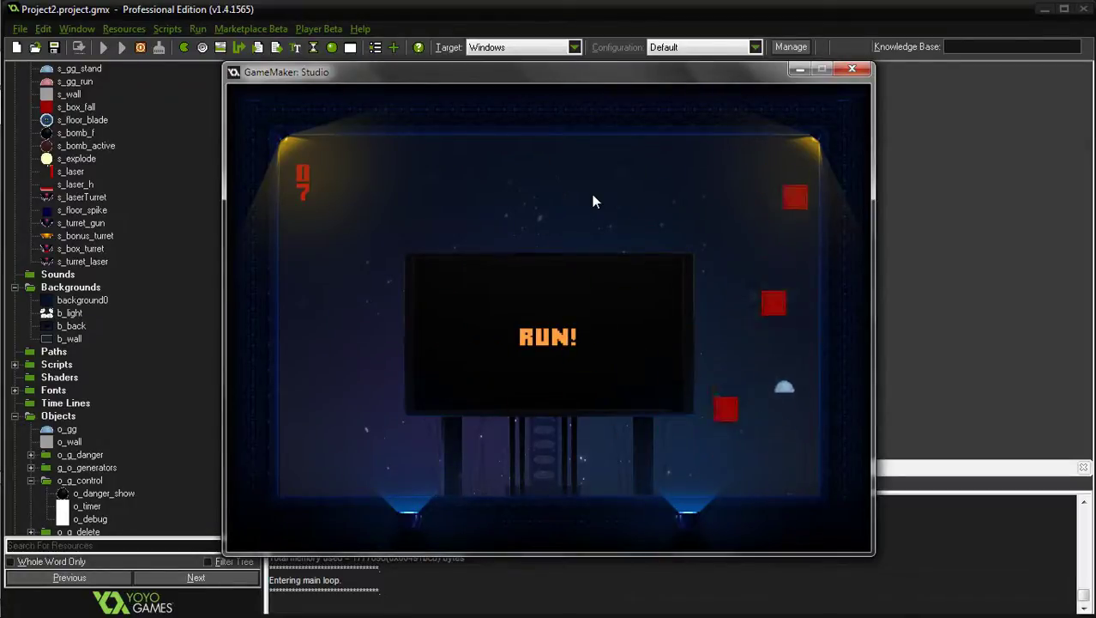
{"action": "key", "text": "Left"}
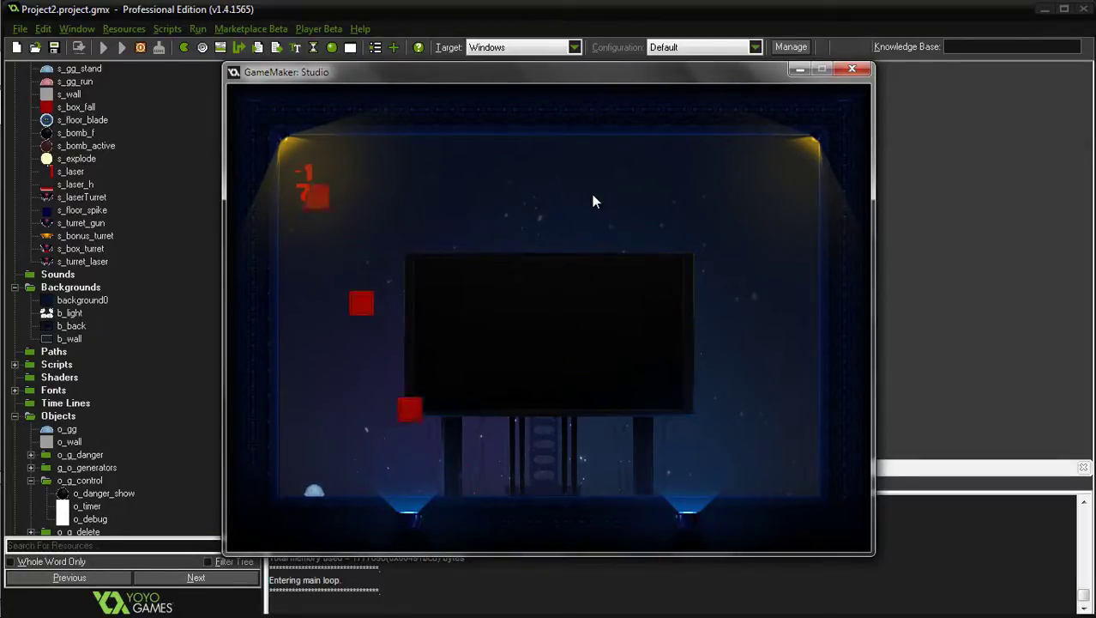
{"action": "key", "text": "Right"}
{"action": "key", "text": "Up"}
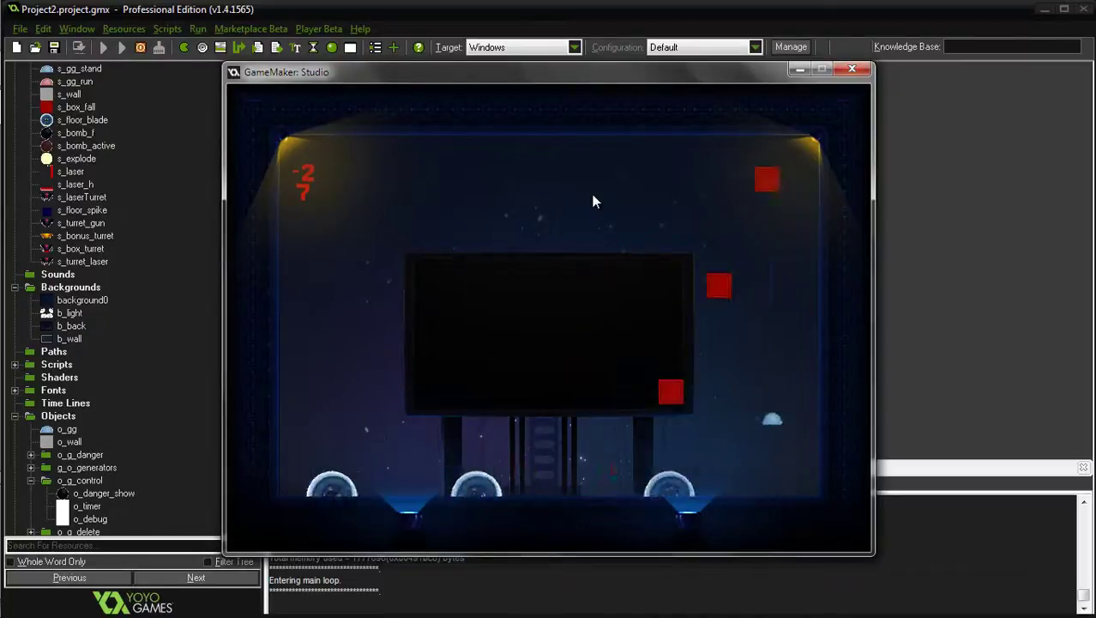
{"action": "key", "text": "Left"}
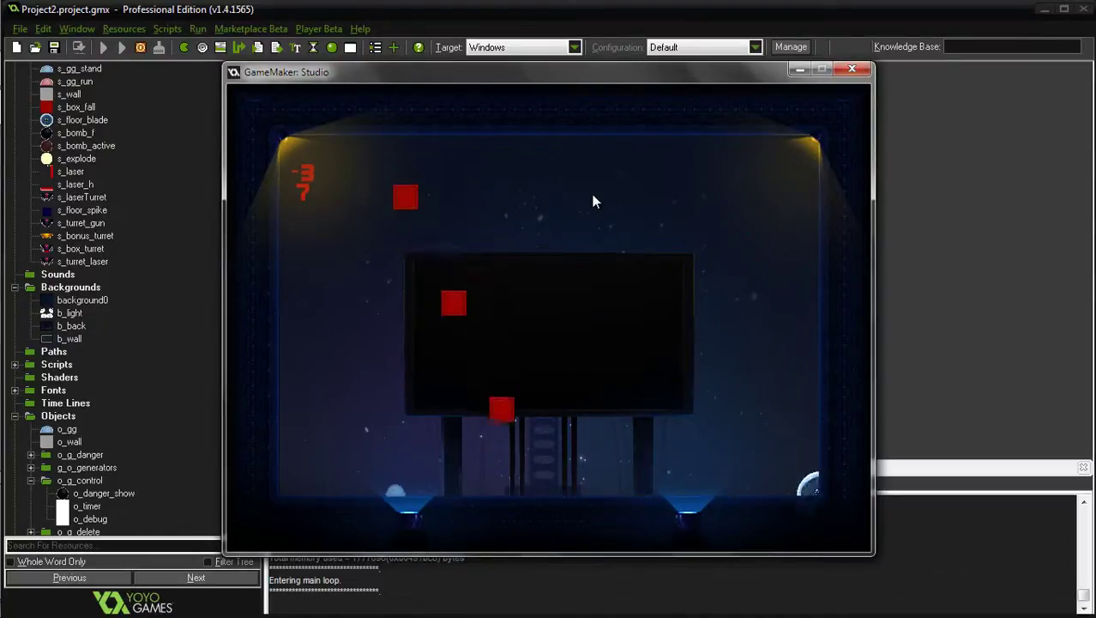
{"action": "key", "text": "Up"}
{"action": "key", "text": "Right"}
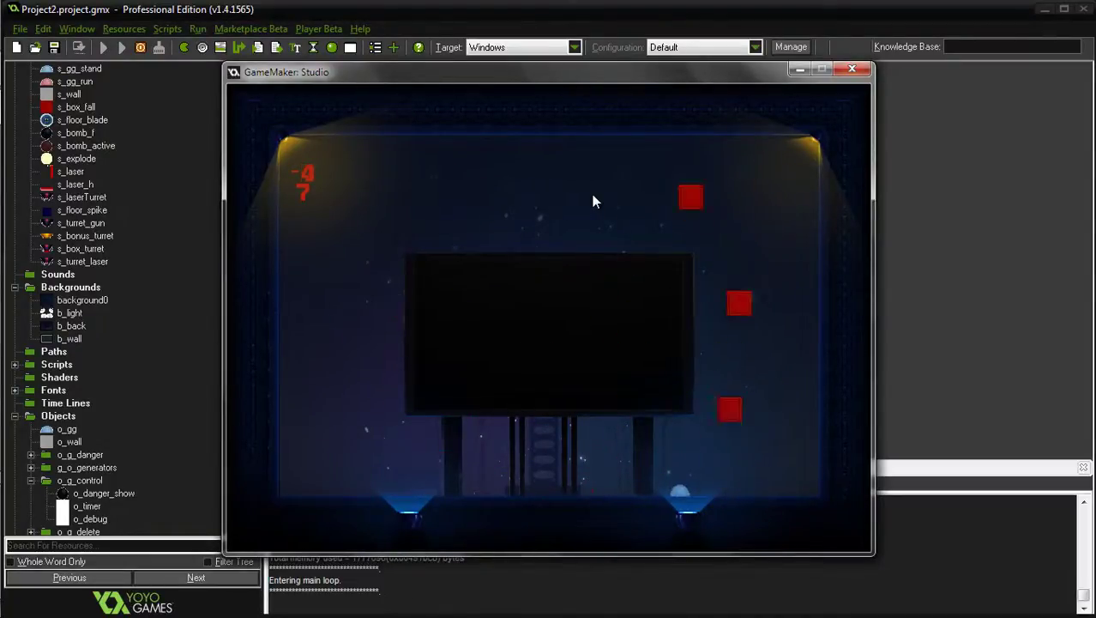
Keep dodging the saw blade and hazards by running and jumping left and right.
{"action": "key", "text": "Left"}
{"action": "key", "text": "Up"}
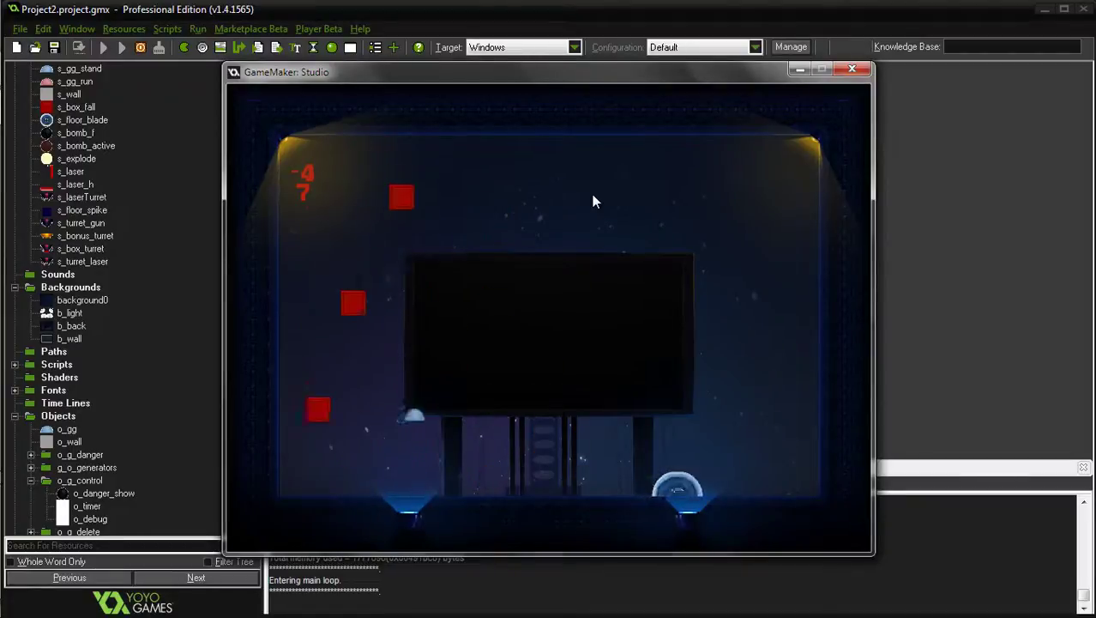
{"action": "key", "text": "Right"}
{"action": "key", "text": "Up"}
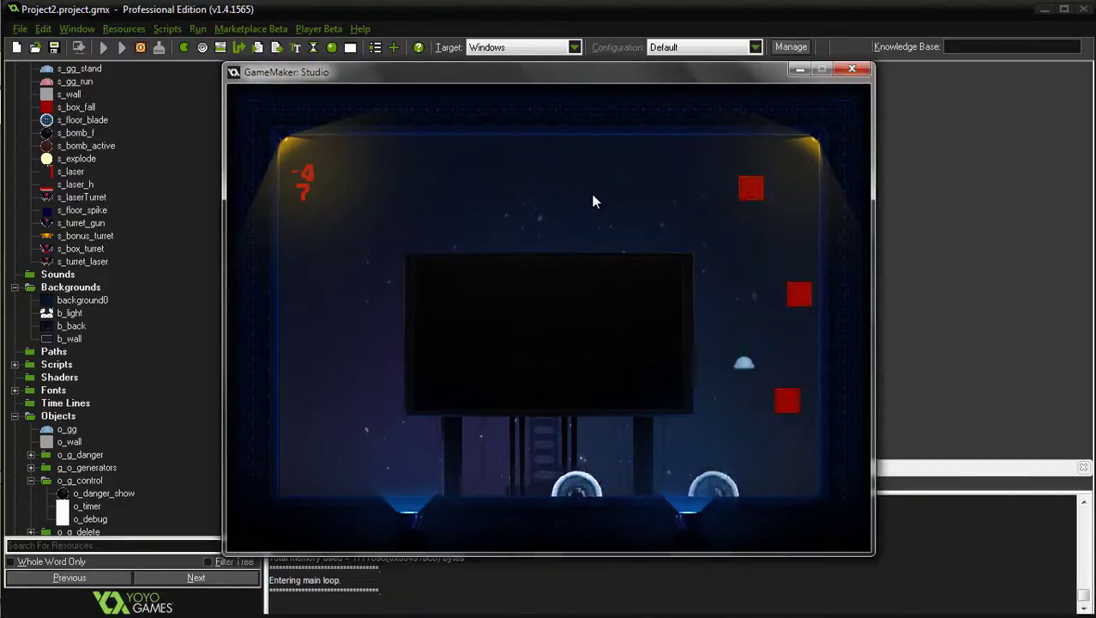
{"action": "key", "text": "Left"}
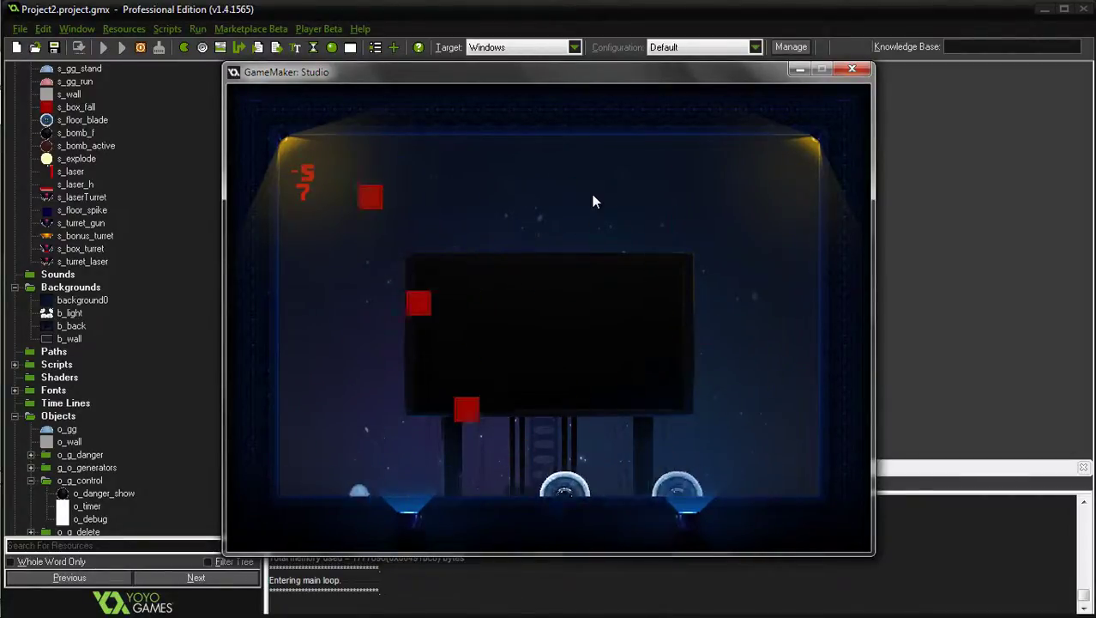
{"action": "key", "text": "Right"}
{"action": "key", "text": "Up"}
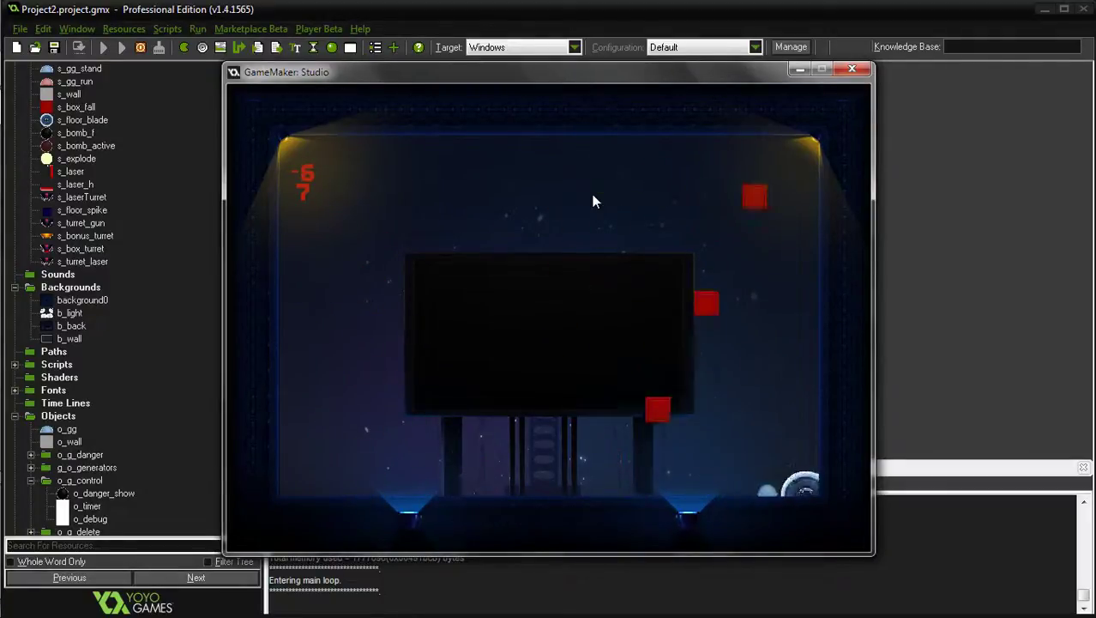
{"action": "key", "text": "Left"}
{"action": "key", "text": "Up"}
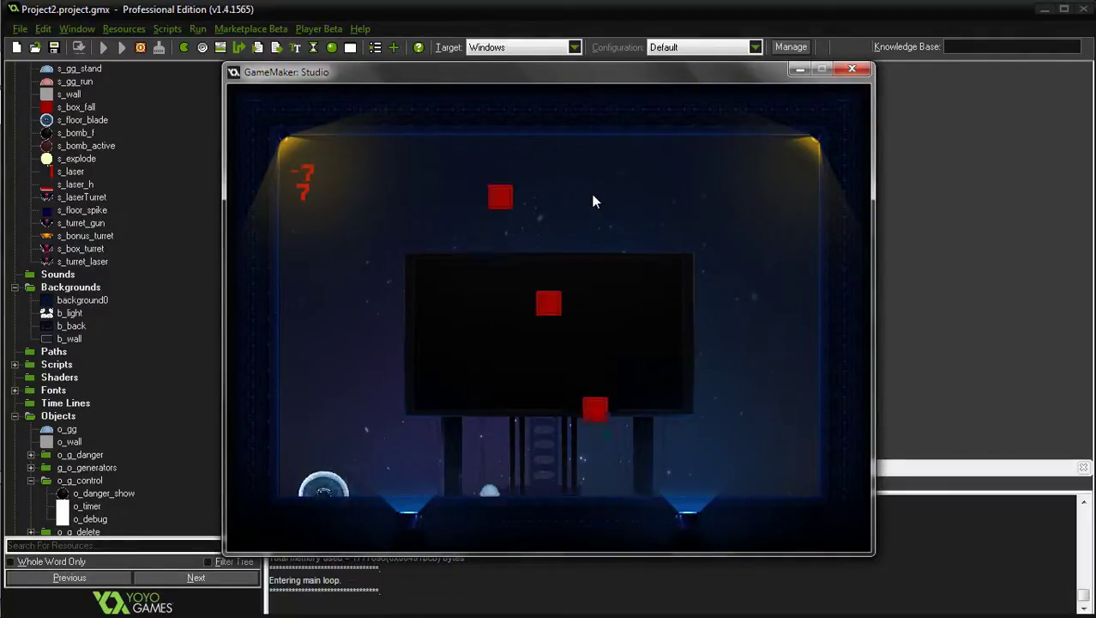
Jump onto the middle platform, drop back to the floor, and hop over the balls.
{"action": "key", "text": "Right"}
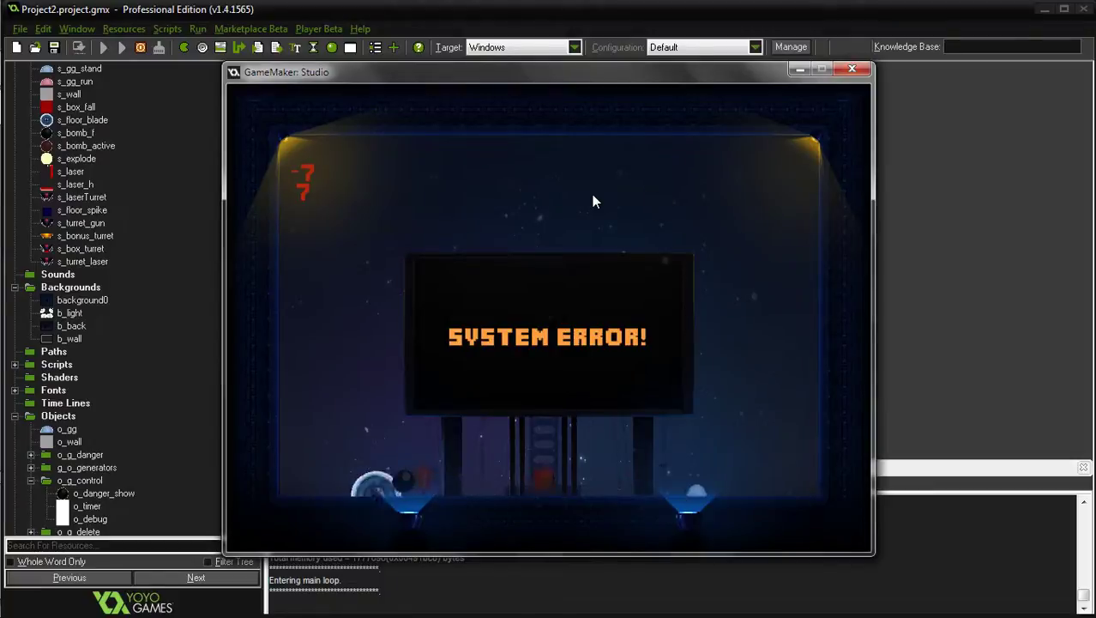
{"action": "key", "text": "Left"}
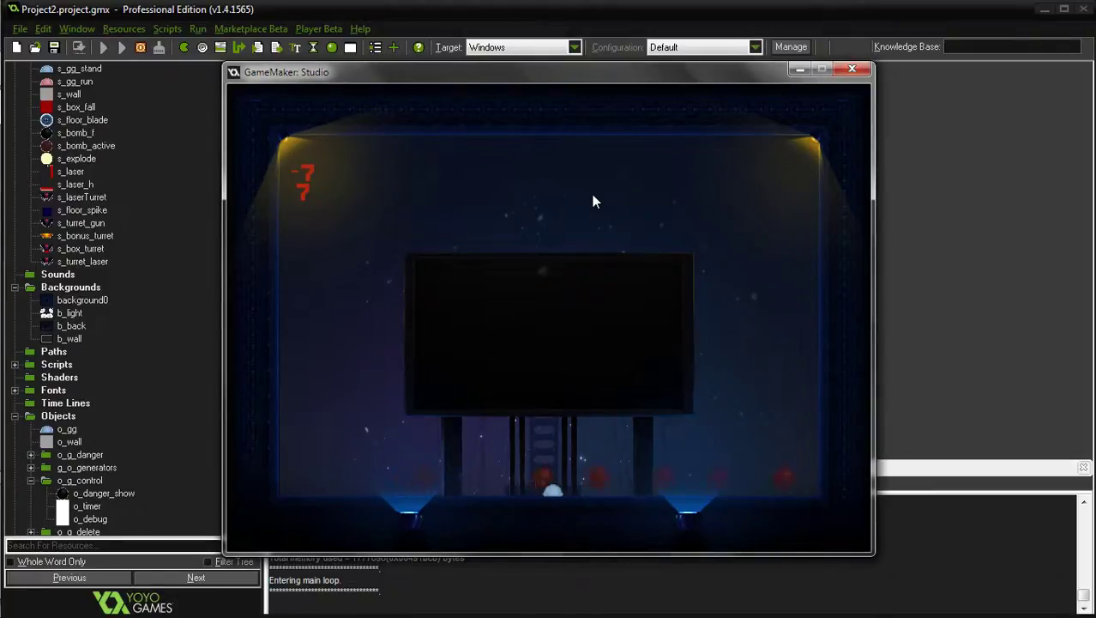
{"action": "key", "text": "Left"}
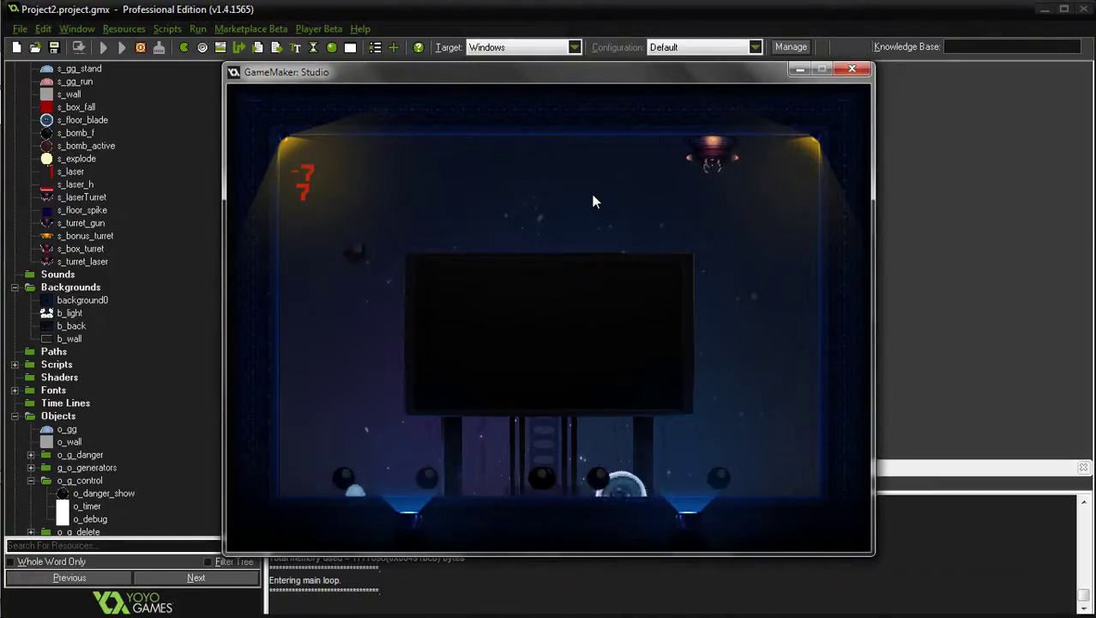
{"action": "key", "text": "Right"}
{"action": "key", "text": "Up"}
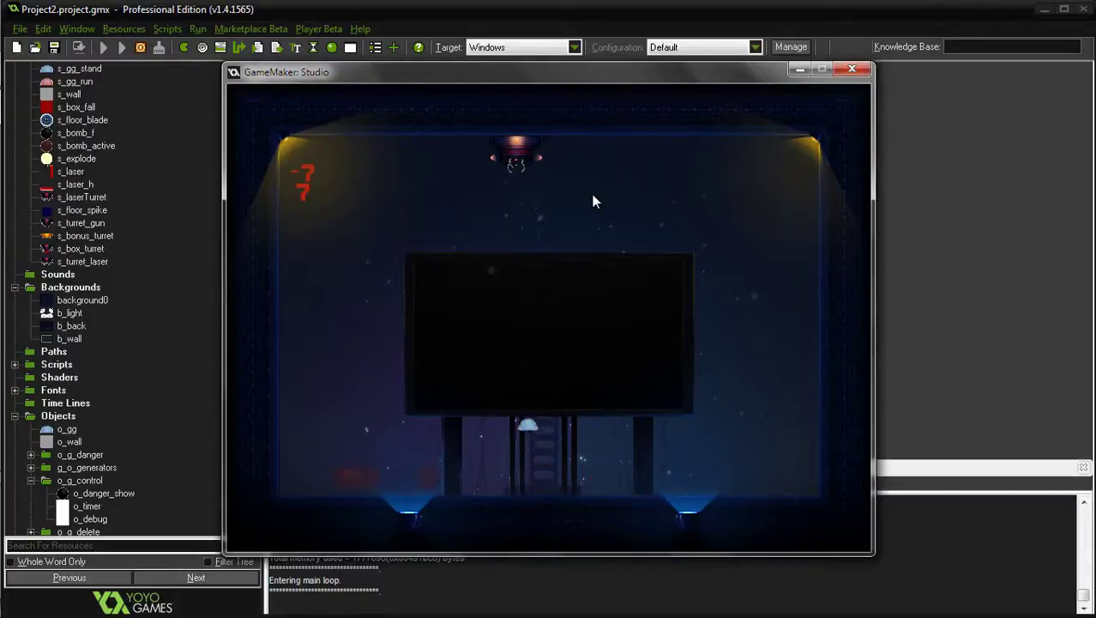
{"action": "key", "text": "Right"}
{"action": "key", "text": "Up"}
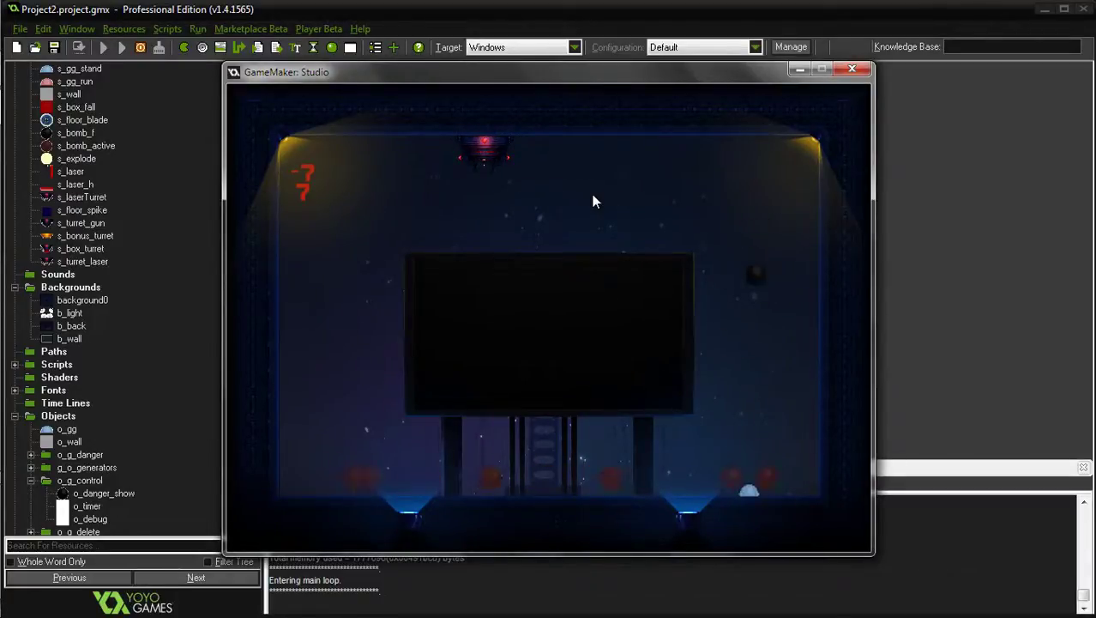
{"action": "key", "text": "Left"}
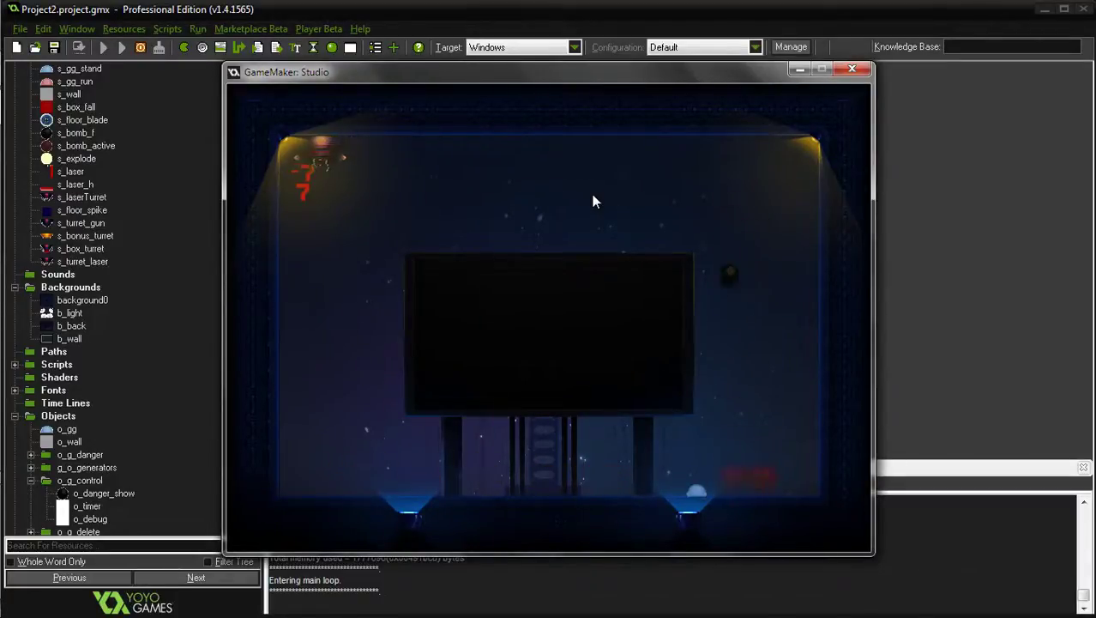
{"action": "key", "text": "Left"}
{"action": "key", "text": "Up"}
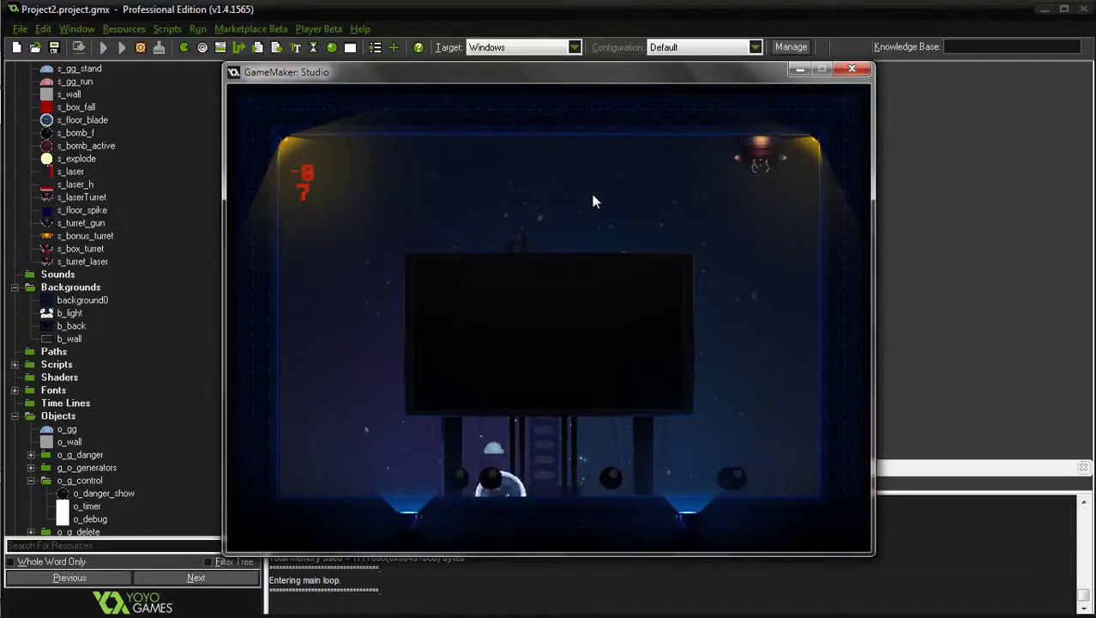
Reposition at the centre, then dodge the blue ring blades and lasers in the next round.
{"action": "key", "text": "Right"}
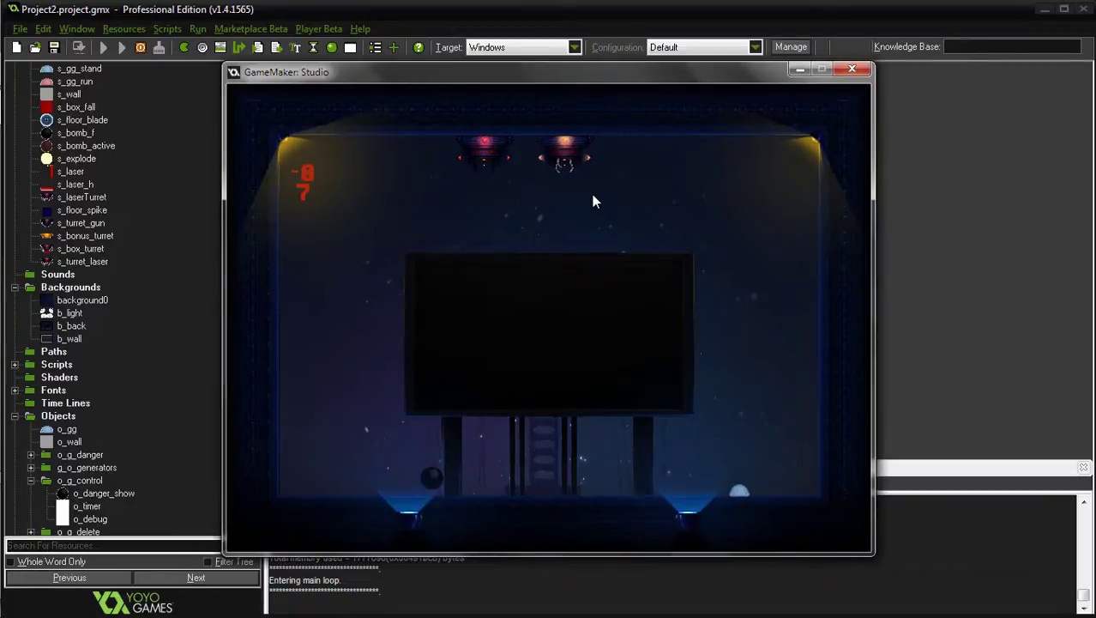
{"action": "key", "text": "Left"}
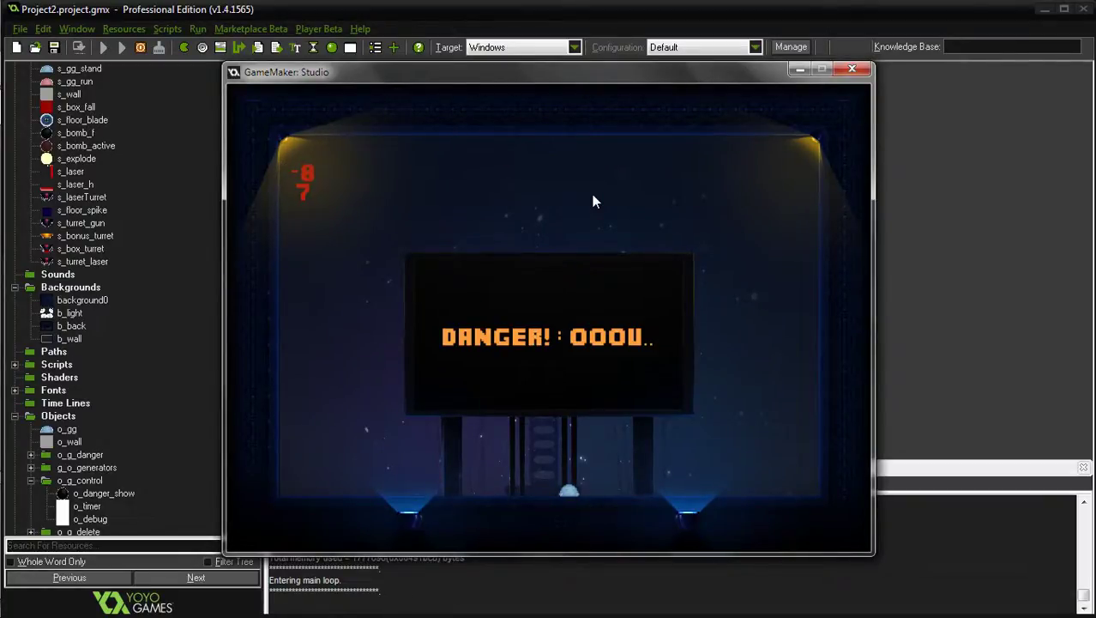
{"action": "key", "text": "Left"}
{"action": "key", "text": "Right"}
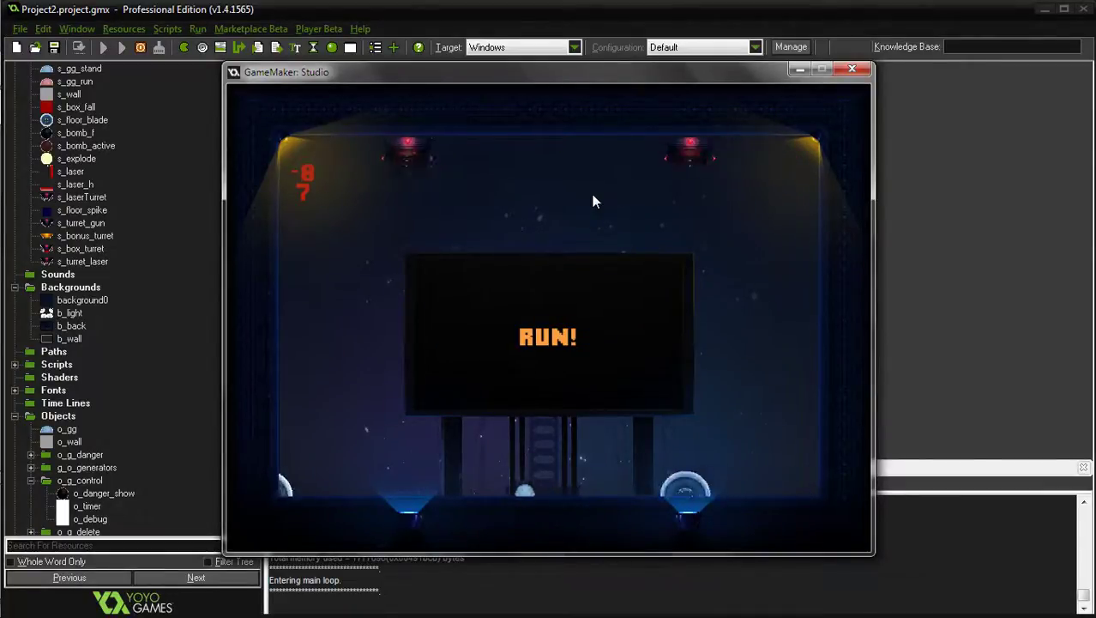
{"action": "key", "text": "Right"}
{"action": "key", "text": "Left"}
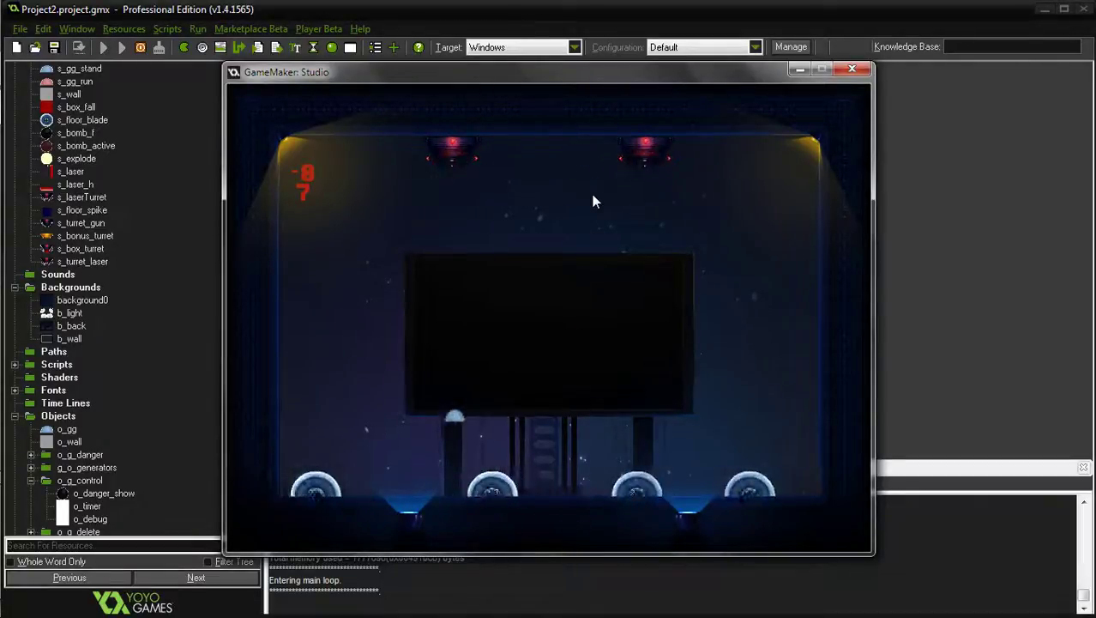
{"action": "key", "text": "Right"}
{"action": "key", "text": "Up"}
{"action": "key", "text": "Left"}
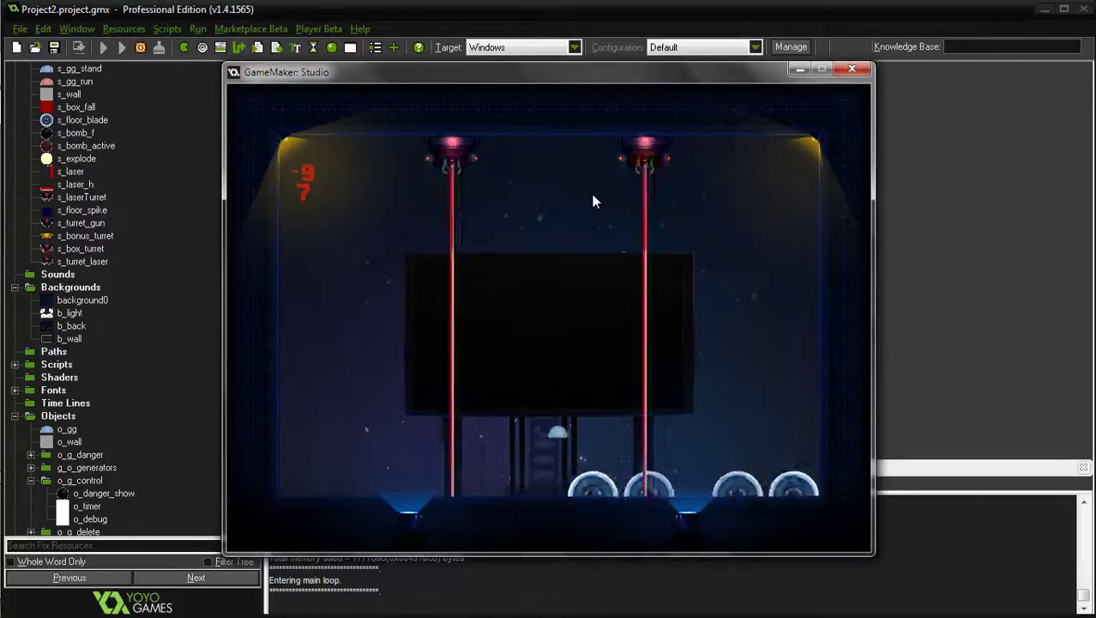